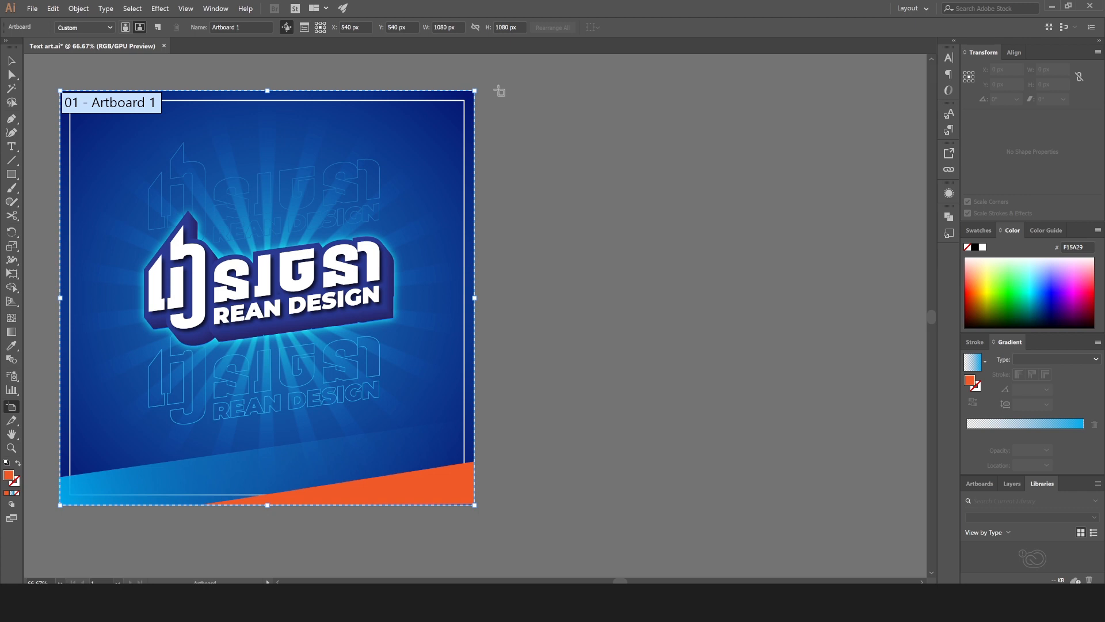
Step: Add a second artboard about 1083 px square beside the first and move it closer to the first artboard
drag(499, 89, 885, 506)
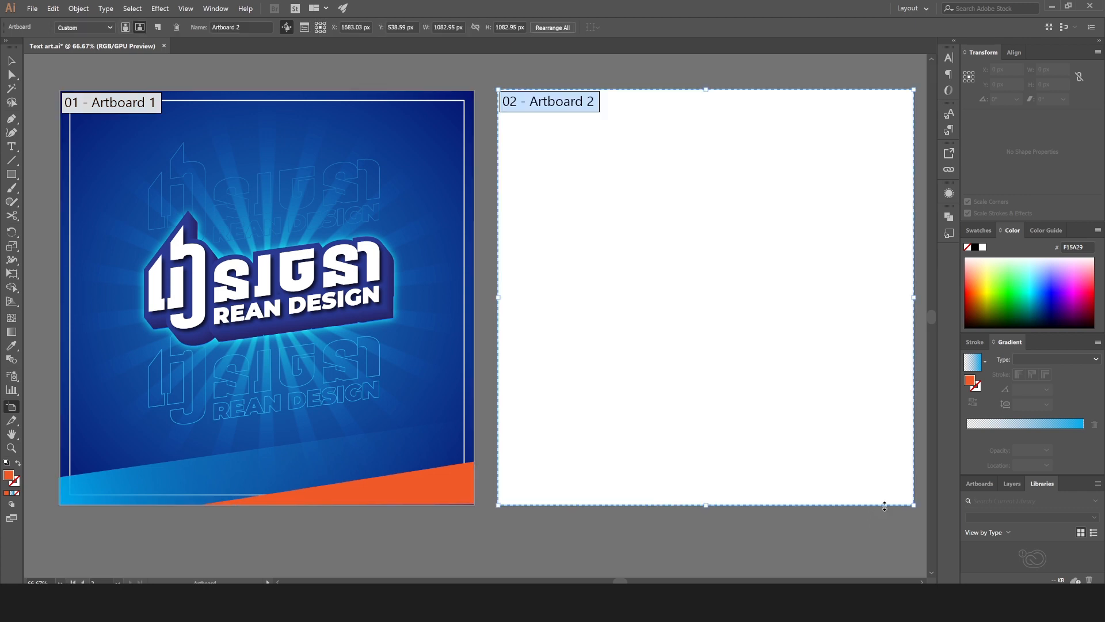
click(14, 61)
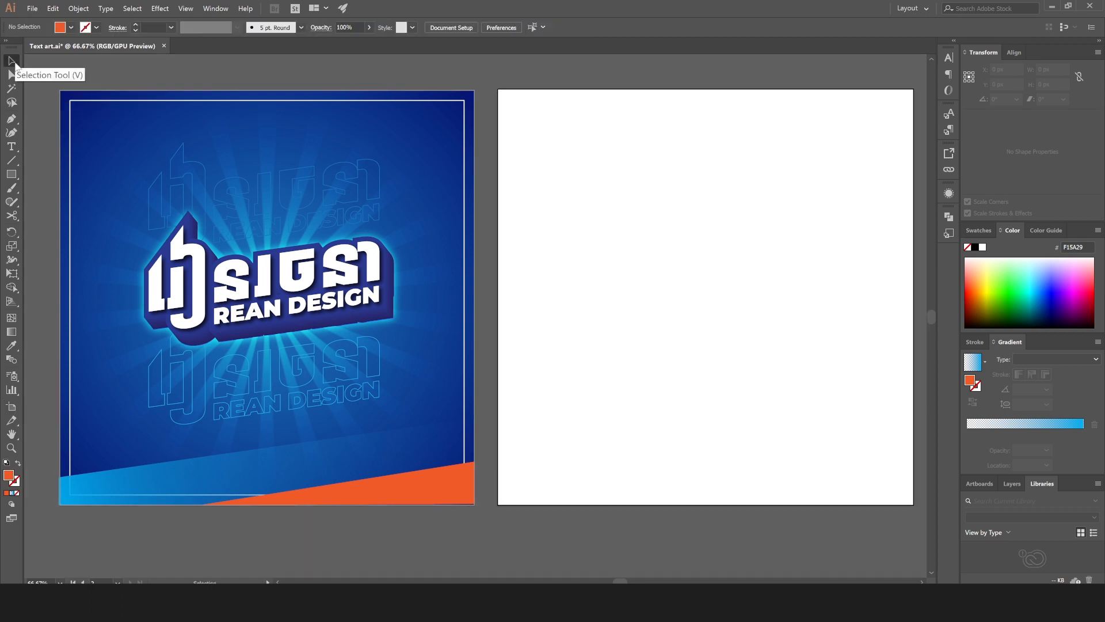
scroll(474, 297, right, 1)
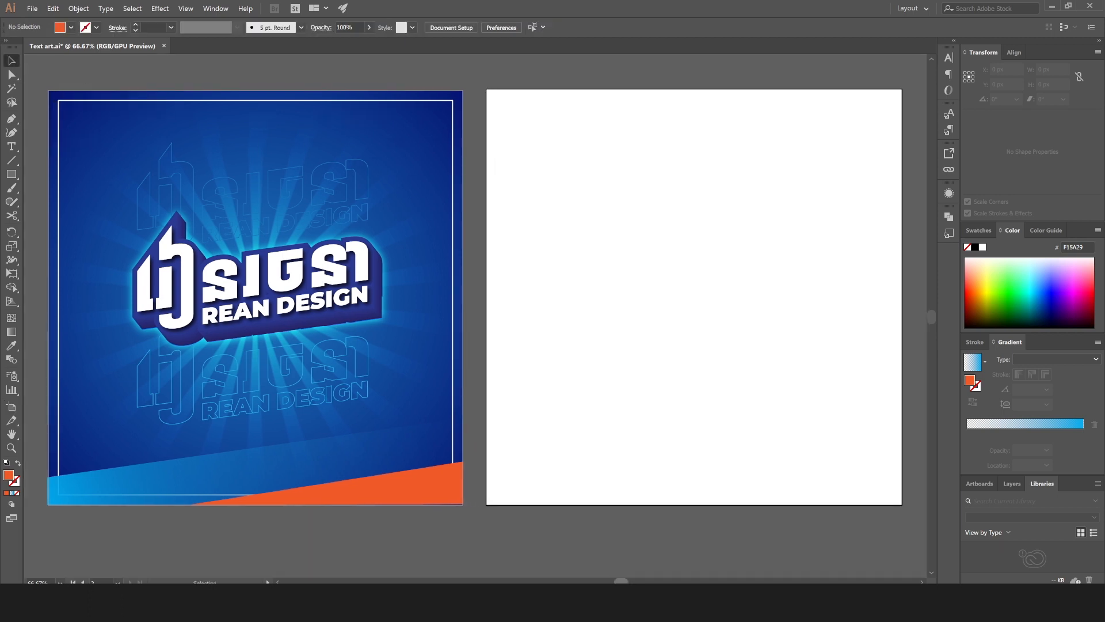
click(11, 407)
drag(549, 340, 538, 342)
click(11, 60)
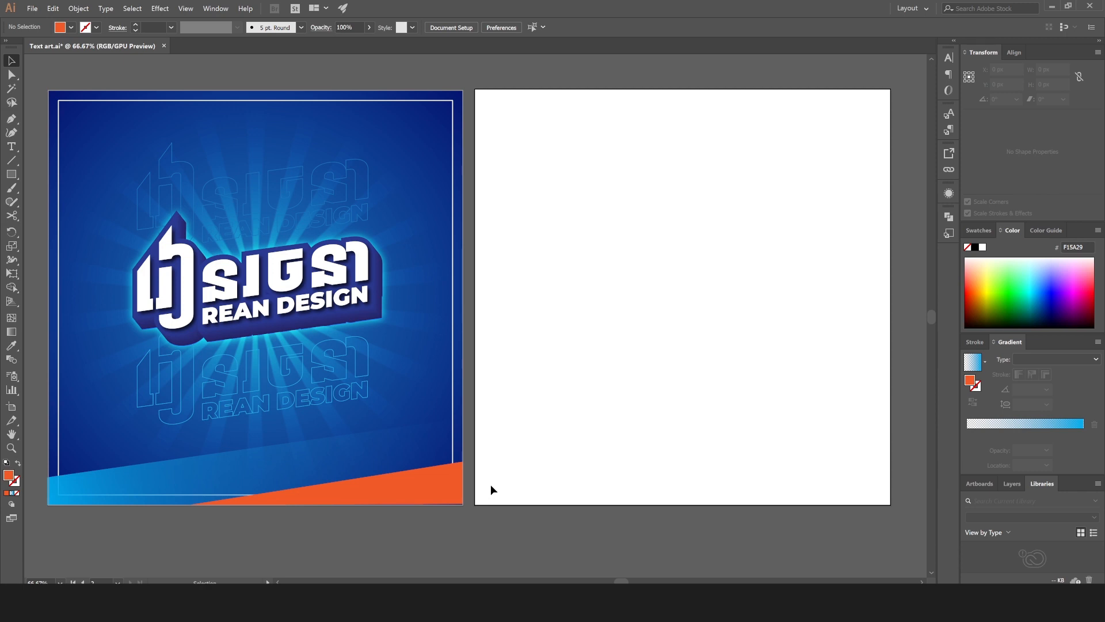
Step: Create a 1080 × 1080 px rectangle on the second artboard
click(10, 174)
click(523, 233)
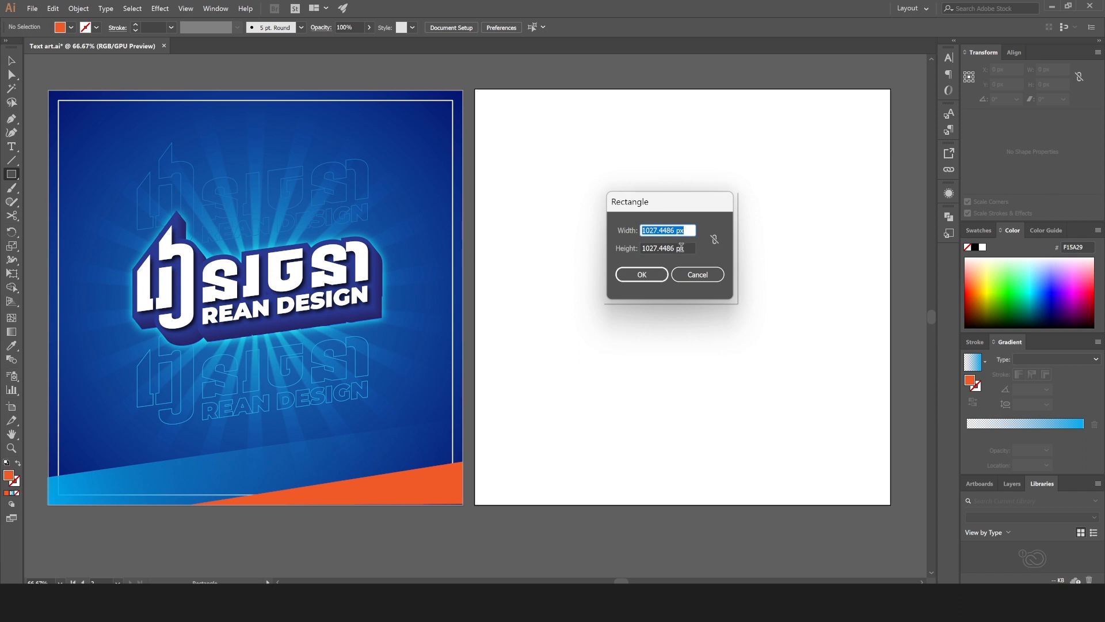
text(1080)
key(Tab)
text(1)
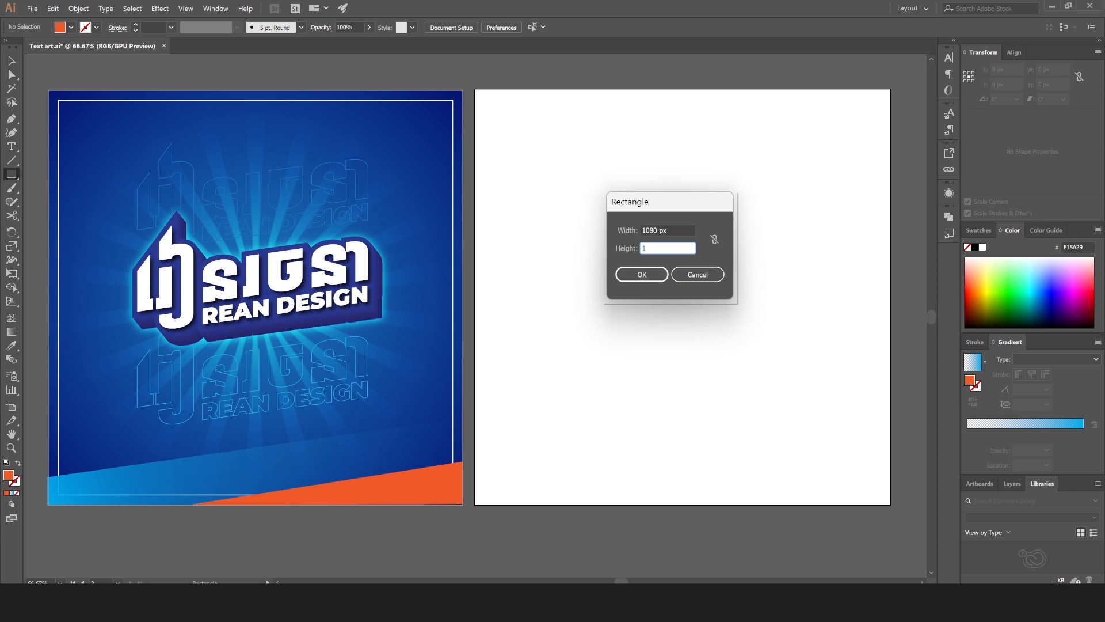
click(642, 275)
Step: Align the orange square to the left and top edges of the second artboard
click(11, 60)
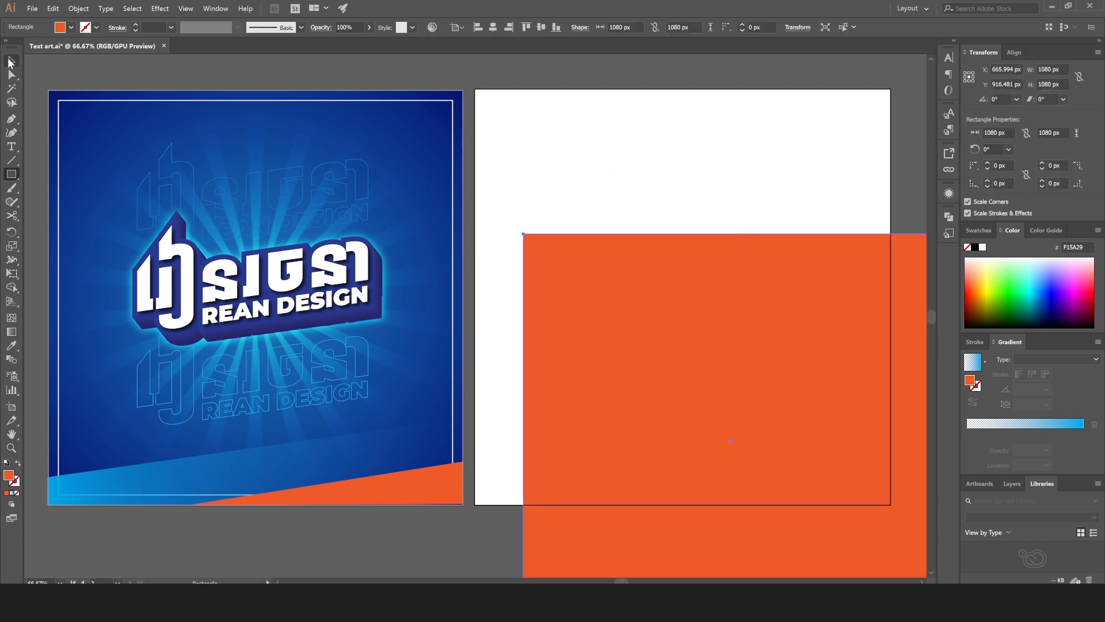
click(536, 122)
click(582, 269)
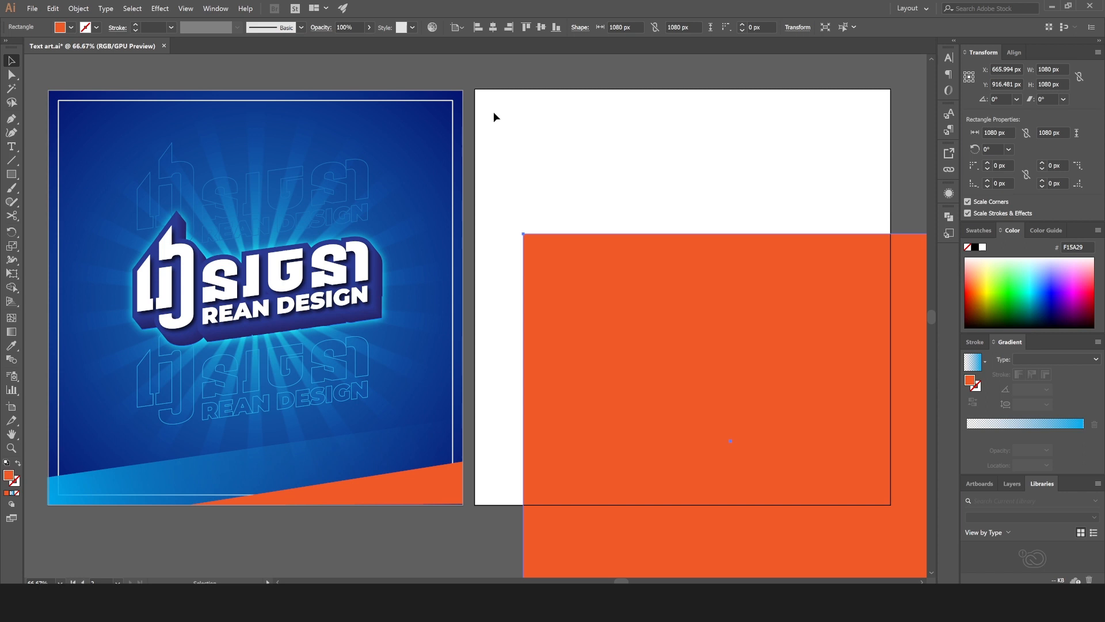
click(460, 27)
click(482, 66)
click(478, 27)
click(527, 28)
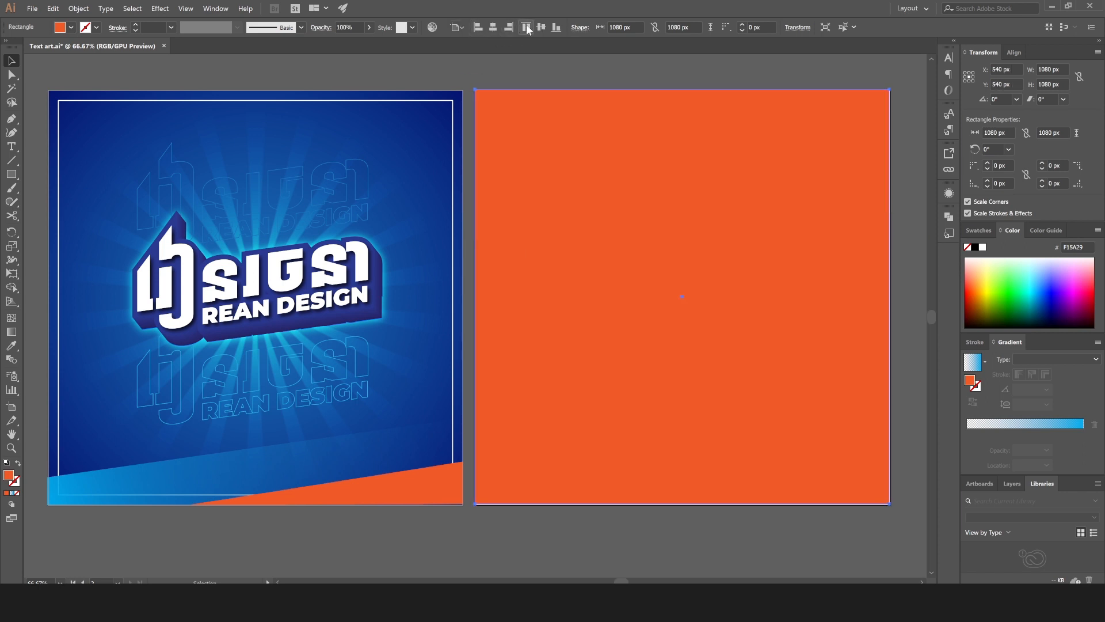
Step: Fill the orange square with the white-to-black linear gradient swatch
click(71, 27)
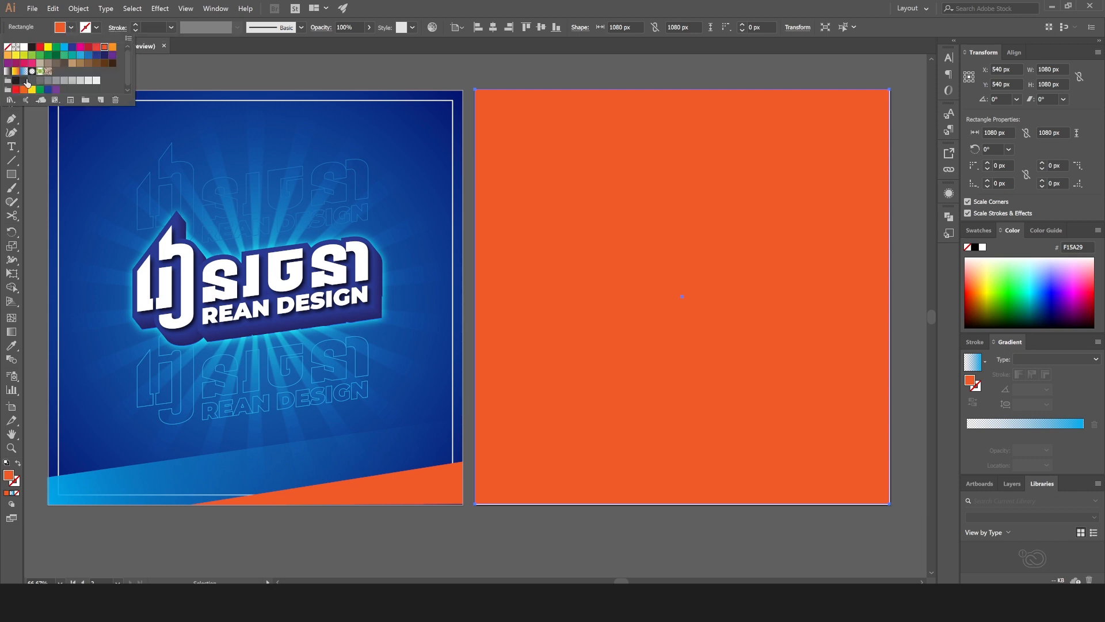
click(8, 71)
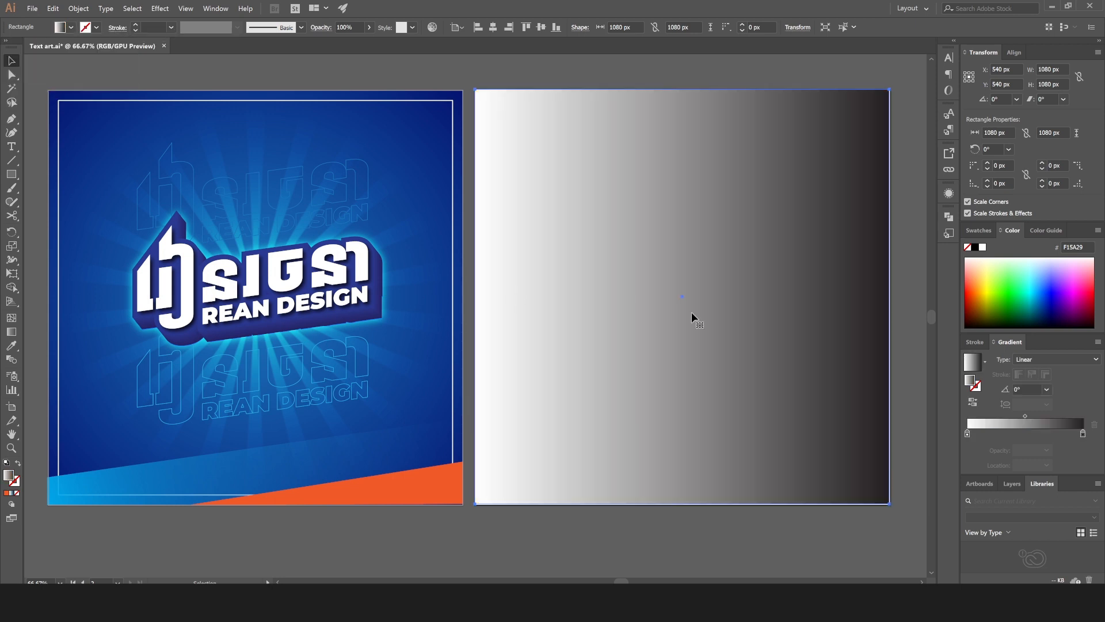
click(904, 517)
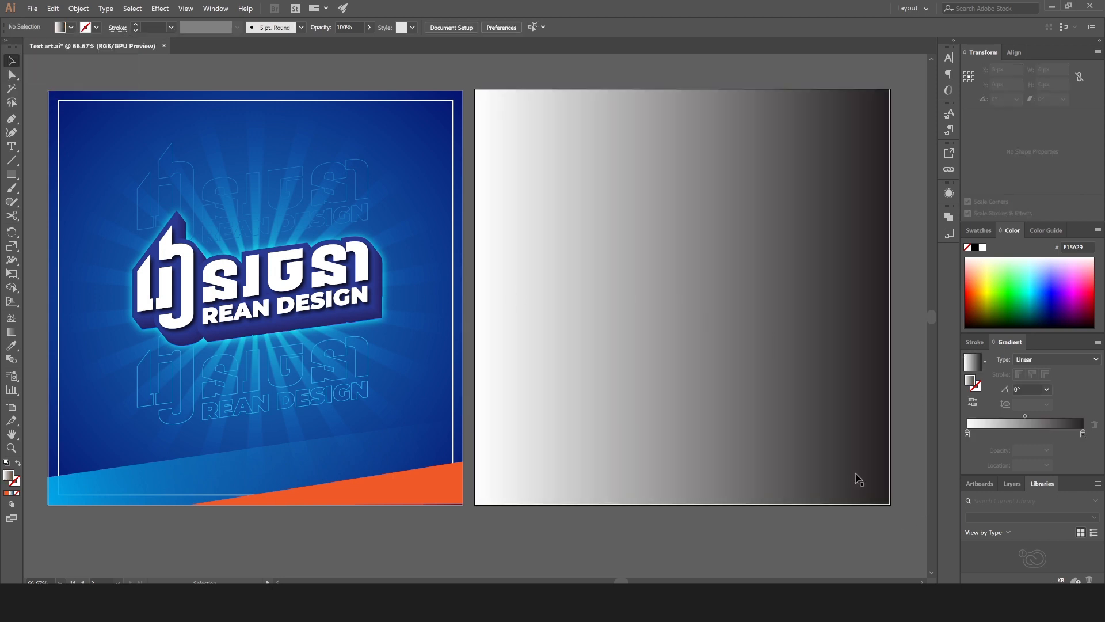
Step: Enlarge the gradient square to about 1084 px with Free Transform so it fully covers the second artboard
click(847, 468)
click(12, 273)
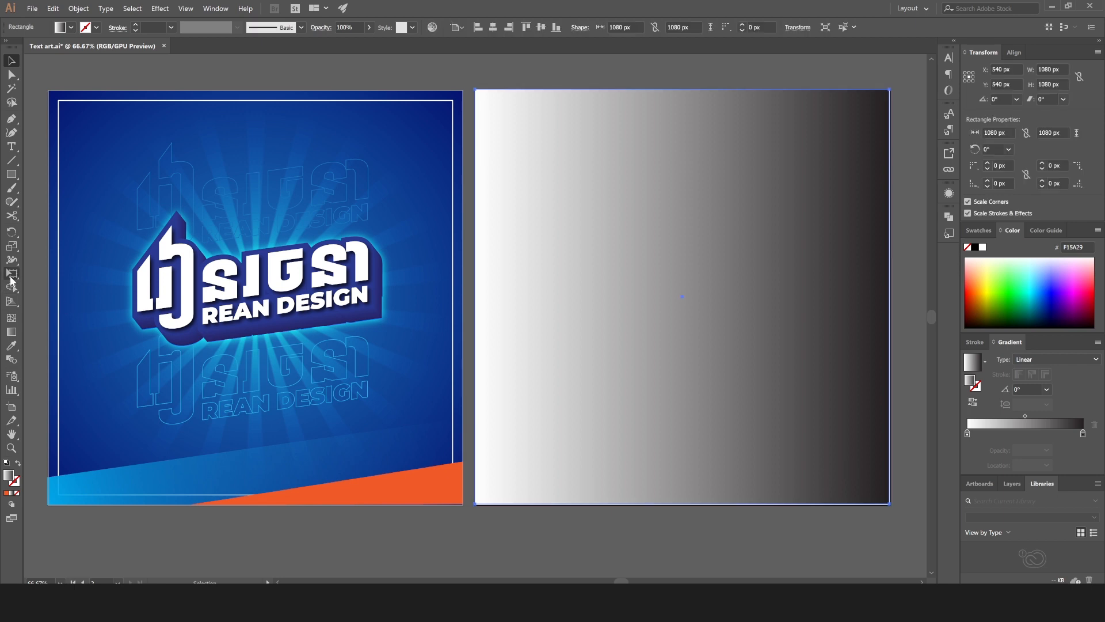
mouse_move(890, 504)
mouse_down()
mouse_move(897, 515)
mouse_move(889, 506)
mouse_up()
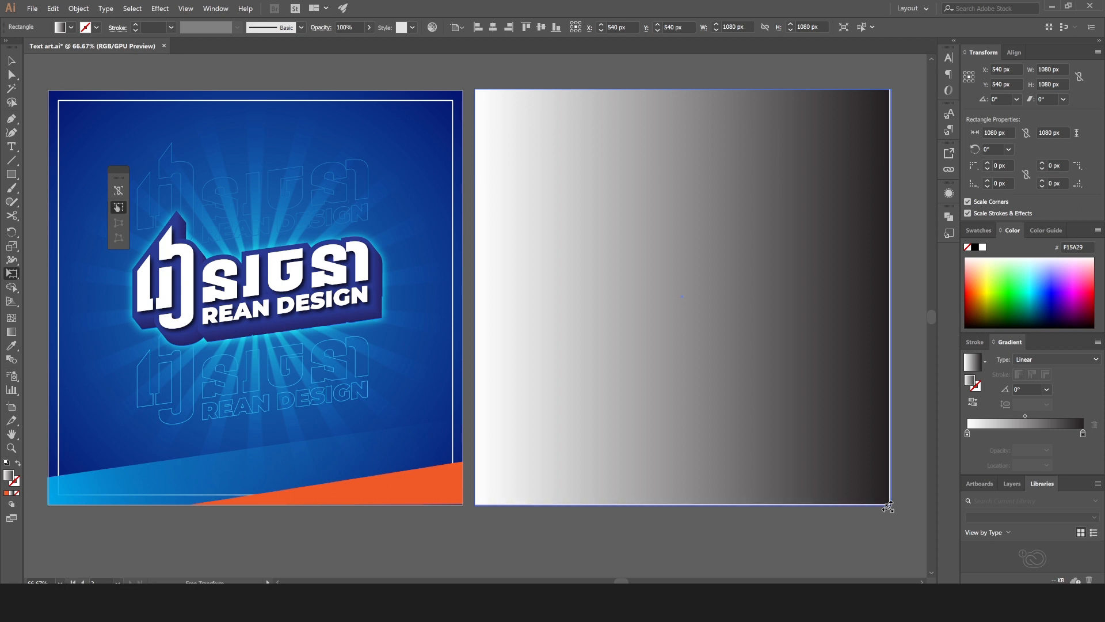
click(11, 60)
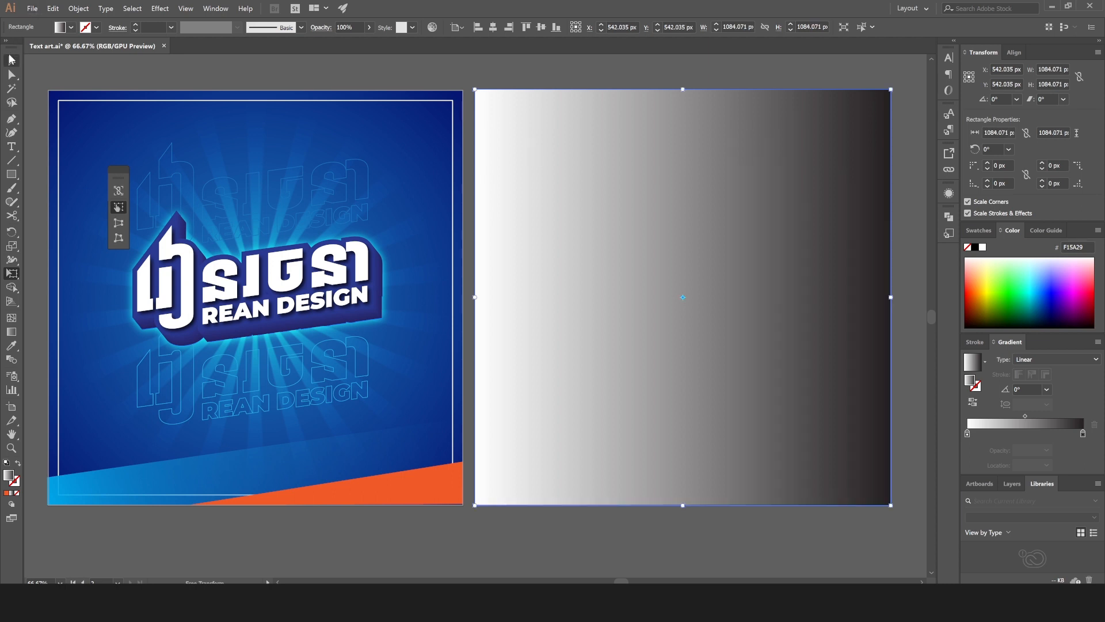
click(898, 274)
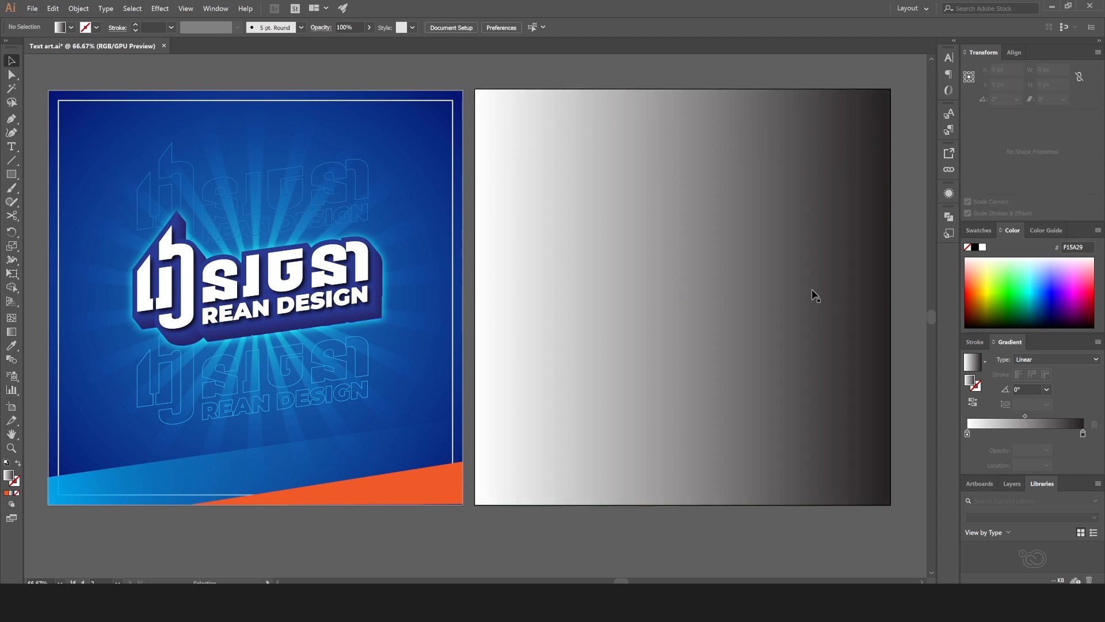
Step: Change the white starting stop of the square's gradient to the light blue swatch 27AAE1
click(814, 293)
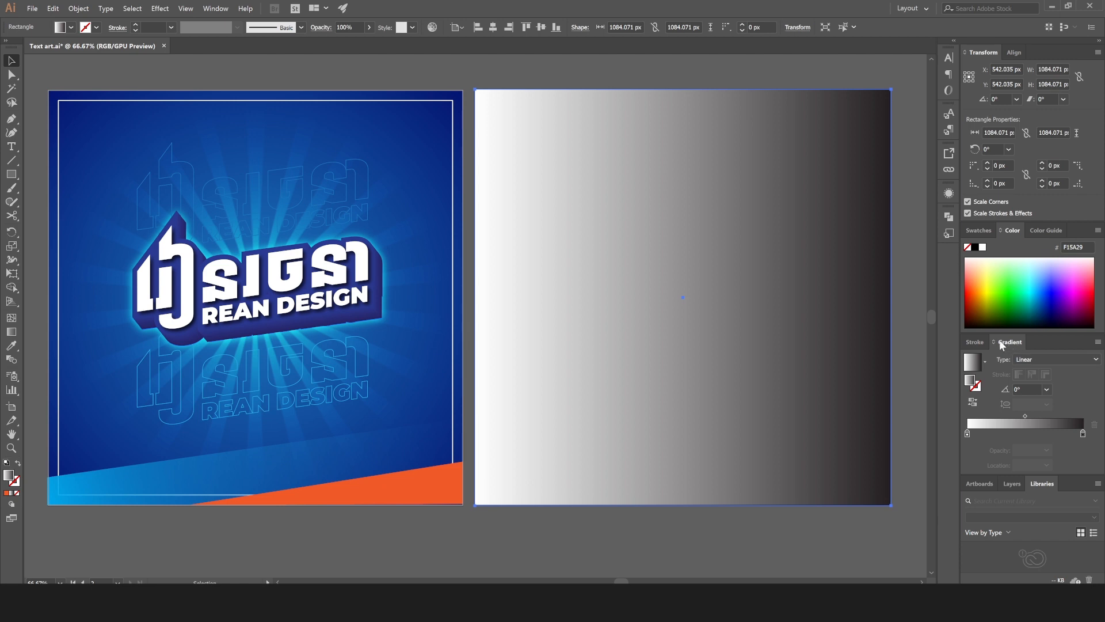
click(215, 8)
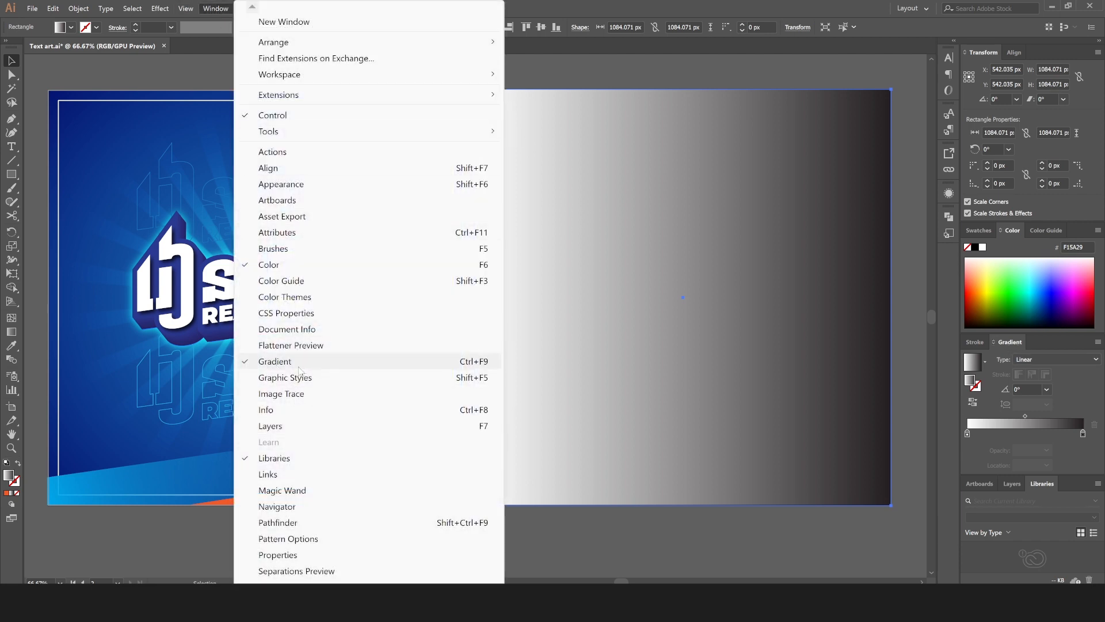
click(968, 434)
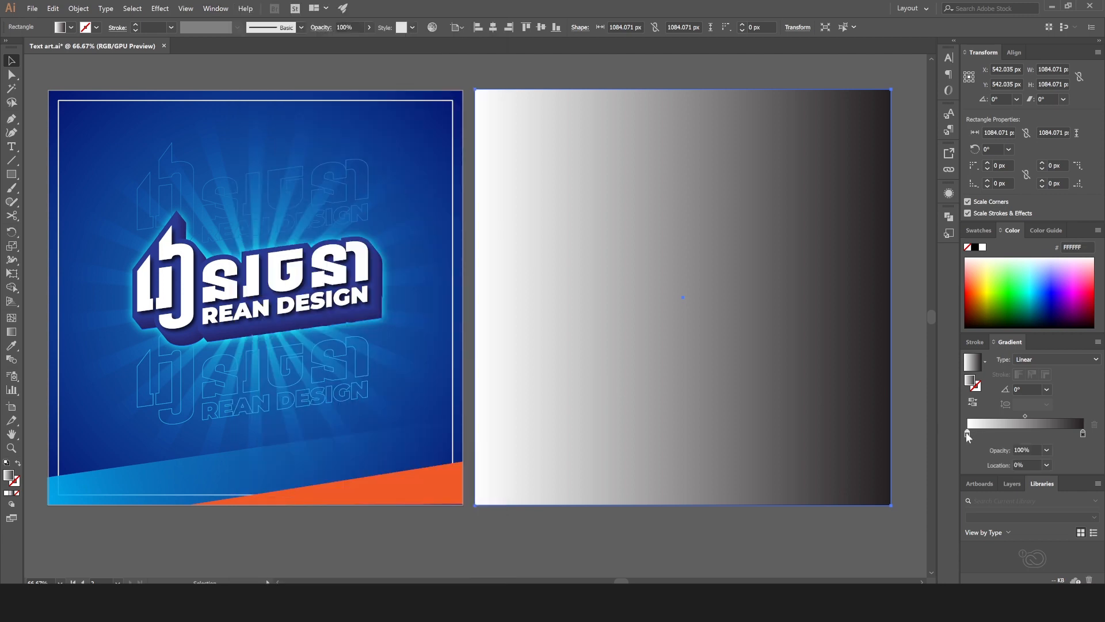
double_click(967, 434)
click(934, 495)
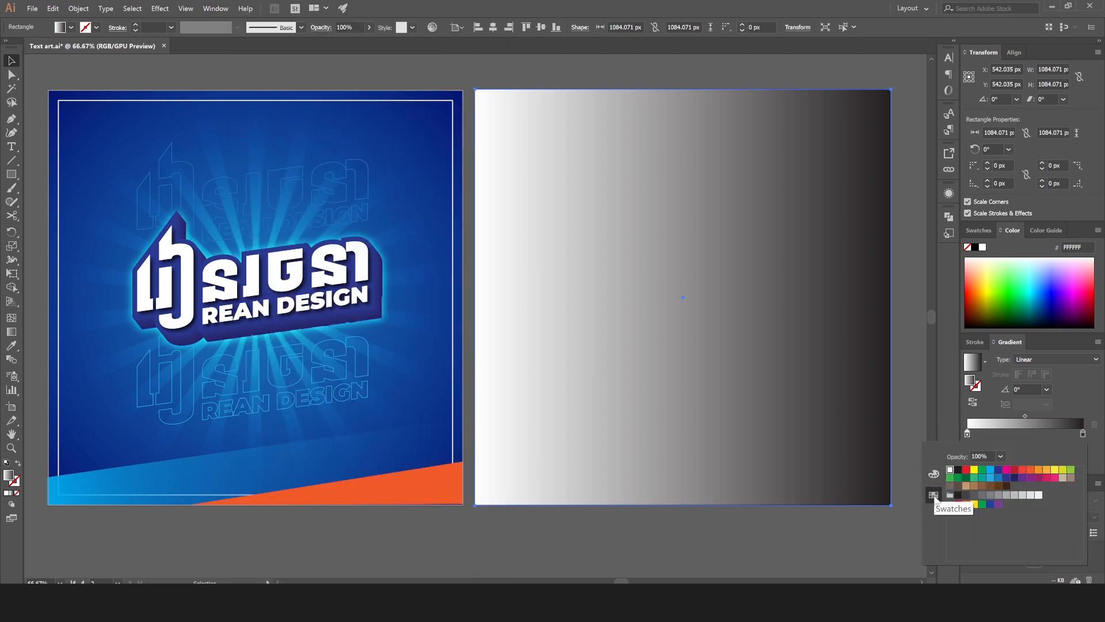
click(984, 479)
click(991, 478)
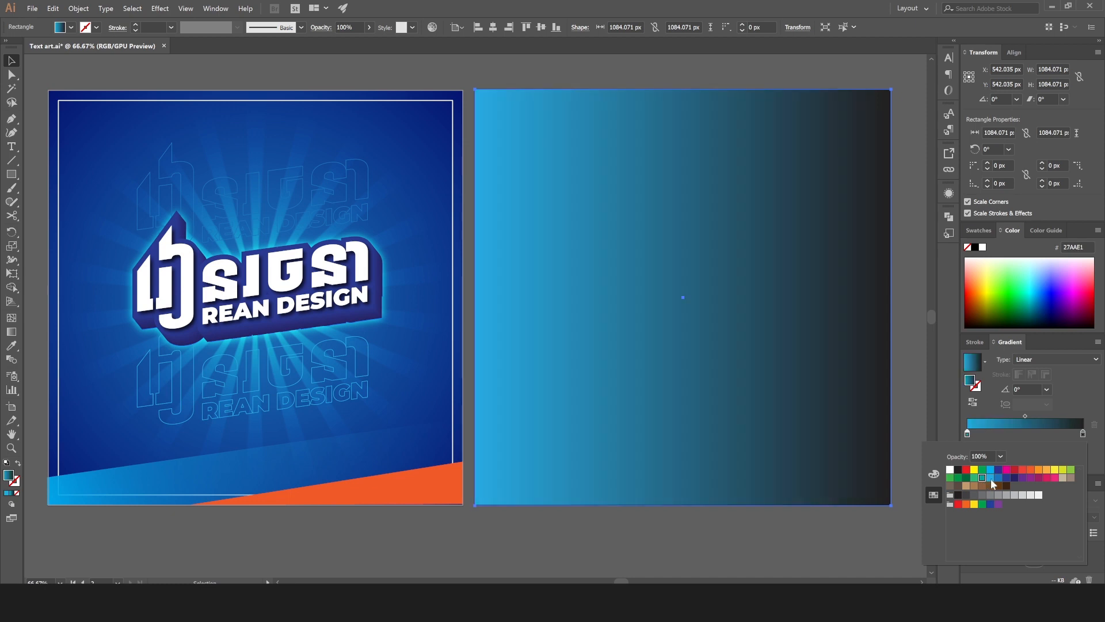
Step: Change the gradient's dark end stop to the navy swatch 262262 and set the gradient type to Radial
click(1083, 432)
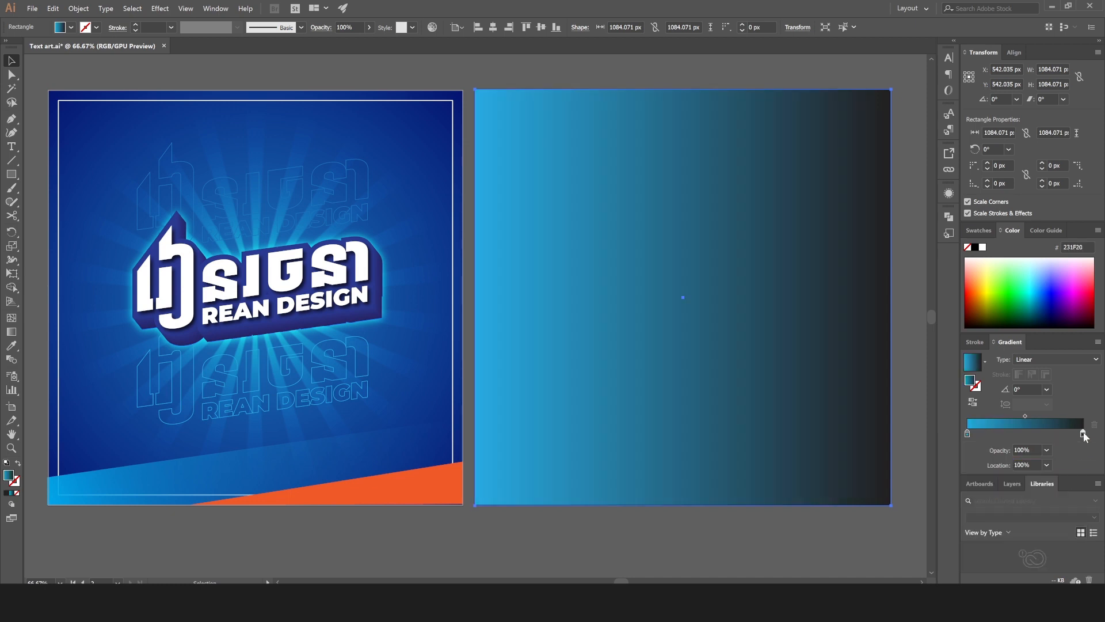
double_click(1083, 433)
click(1006, 479)
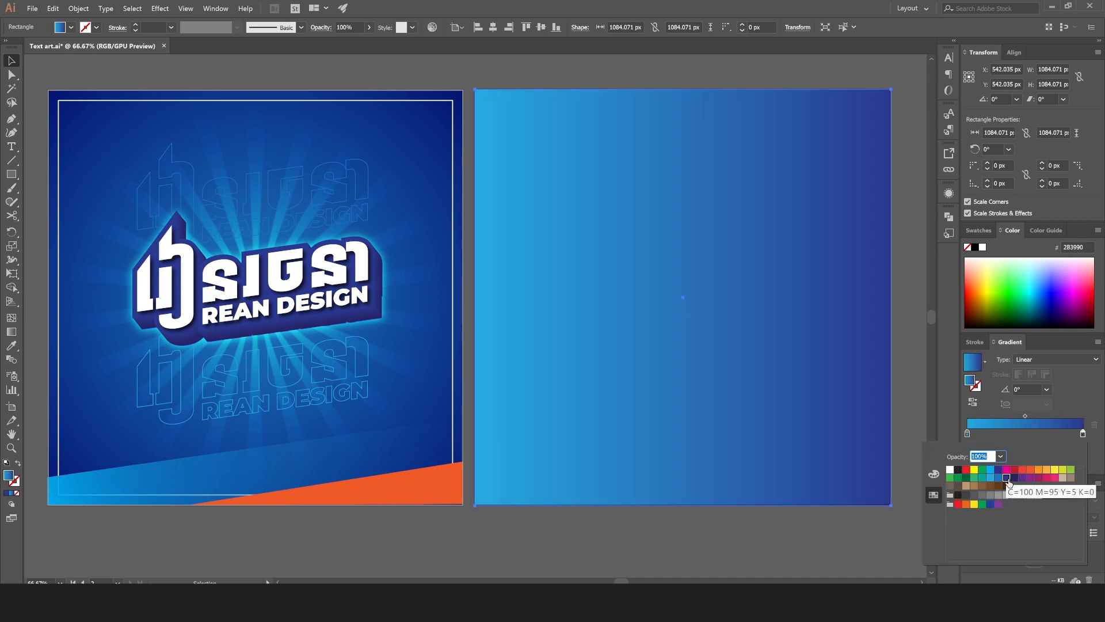
click(1015, 479)
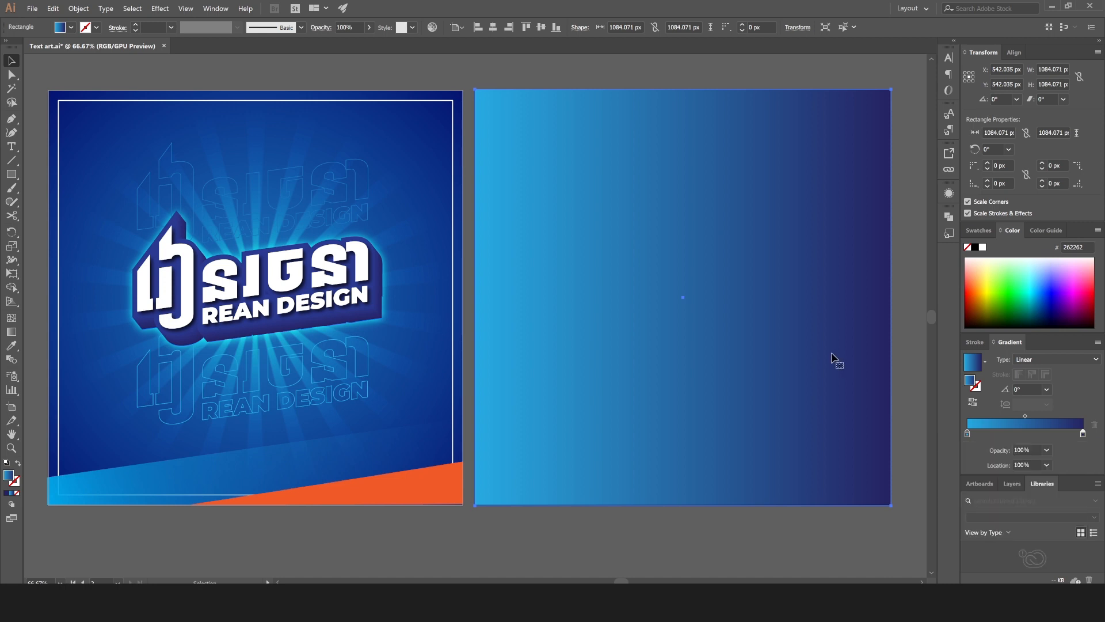
click(1030, 359)
click(1035, 387)
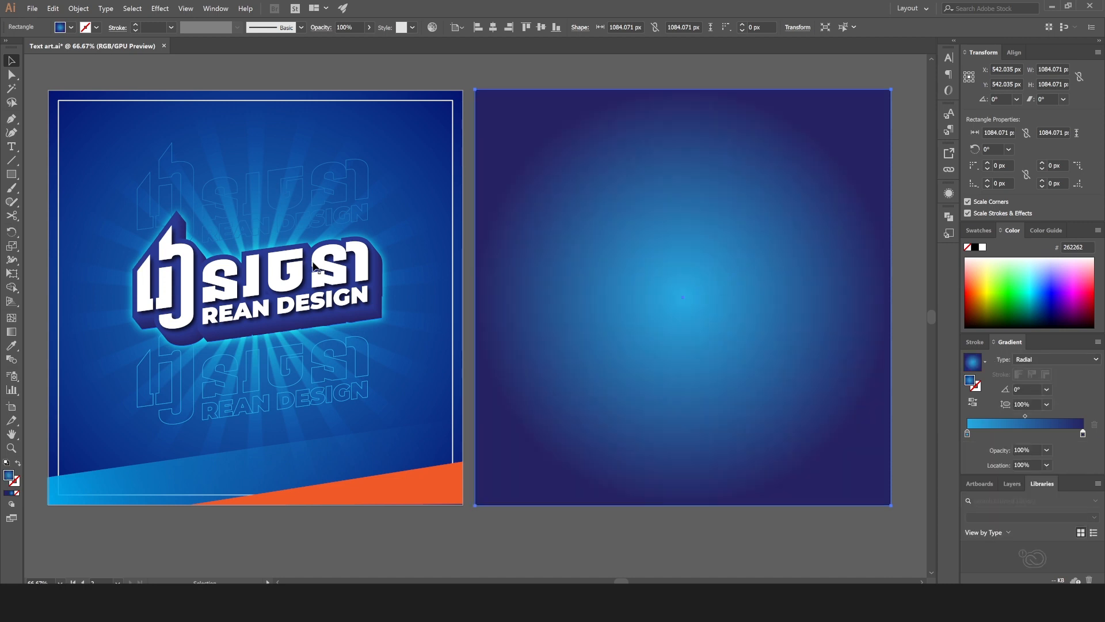
Step: With the Gradient tool, extend the radial gradient well beyond the square's edges and shift its midpoint closer to the centre
key(g)
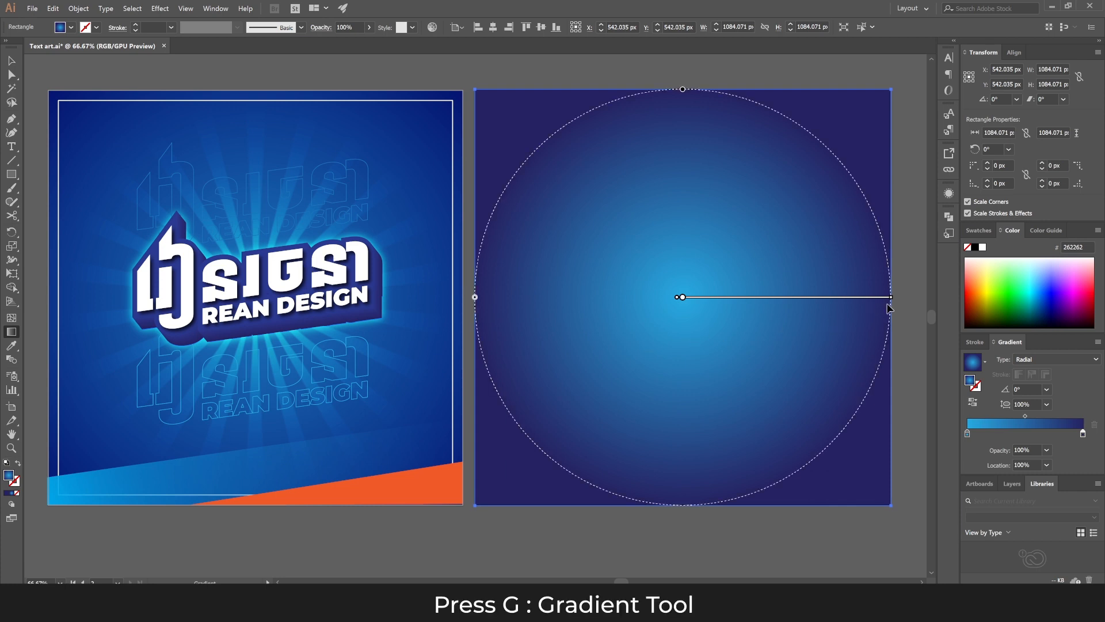
mouse_move(892, 298)
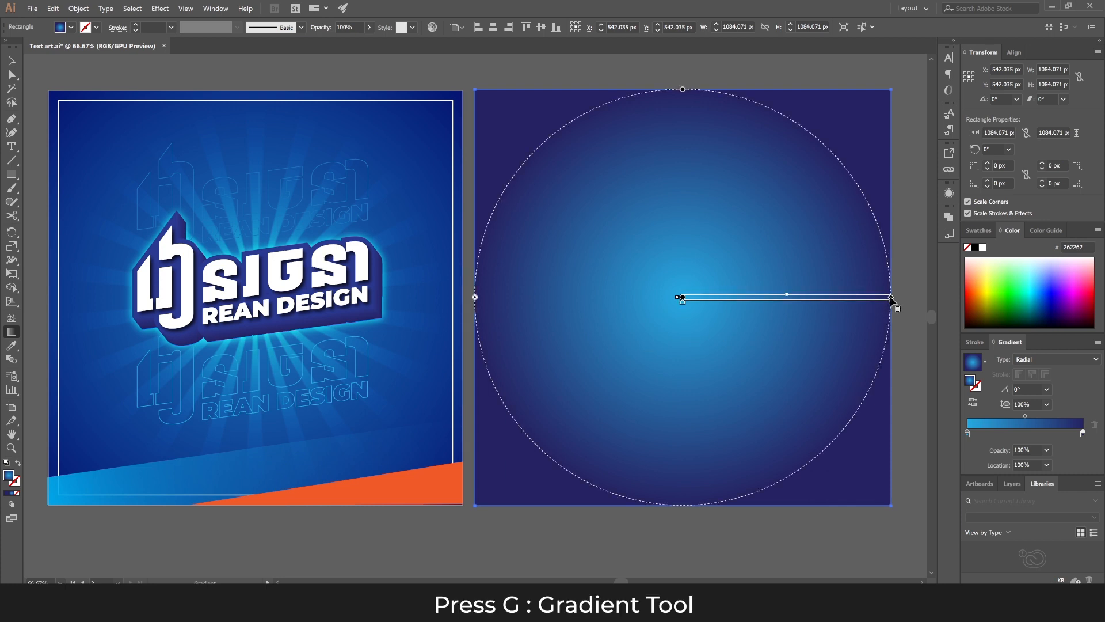
mouse_move(891, 299)
mouse_down()
mouse_move(938, 308)
mouse_move(891, 309)
mouse_up()
mouse_move(883, 299)
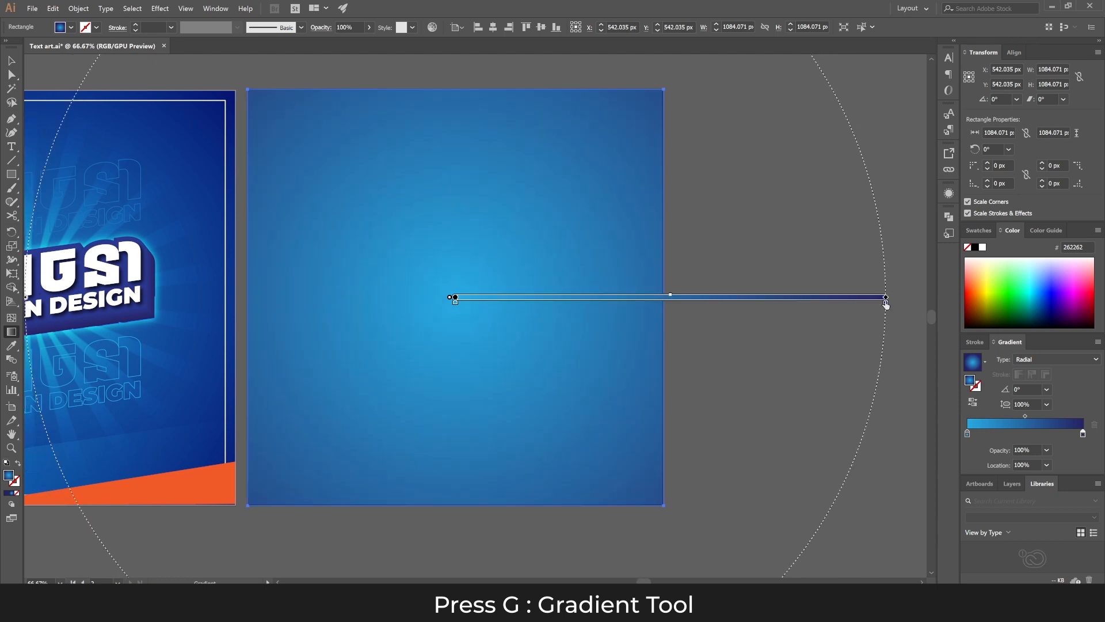
drag(885, 299, 845, 299)
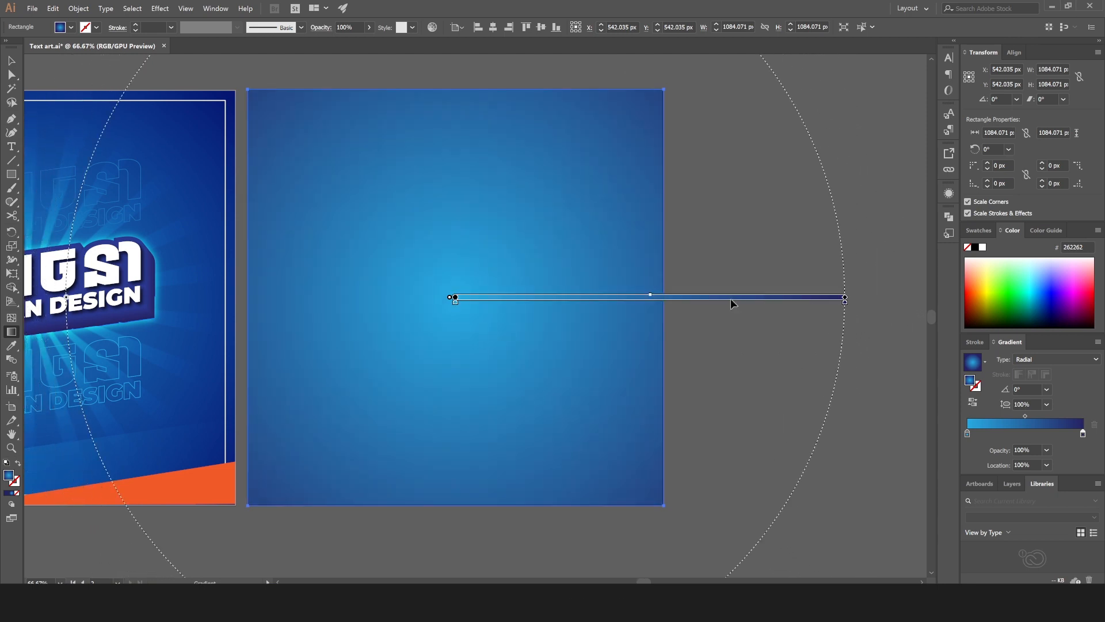
drag(651, 298, 580, 305)
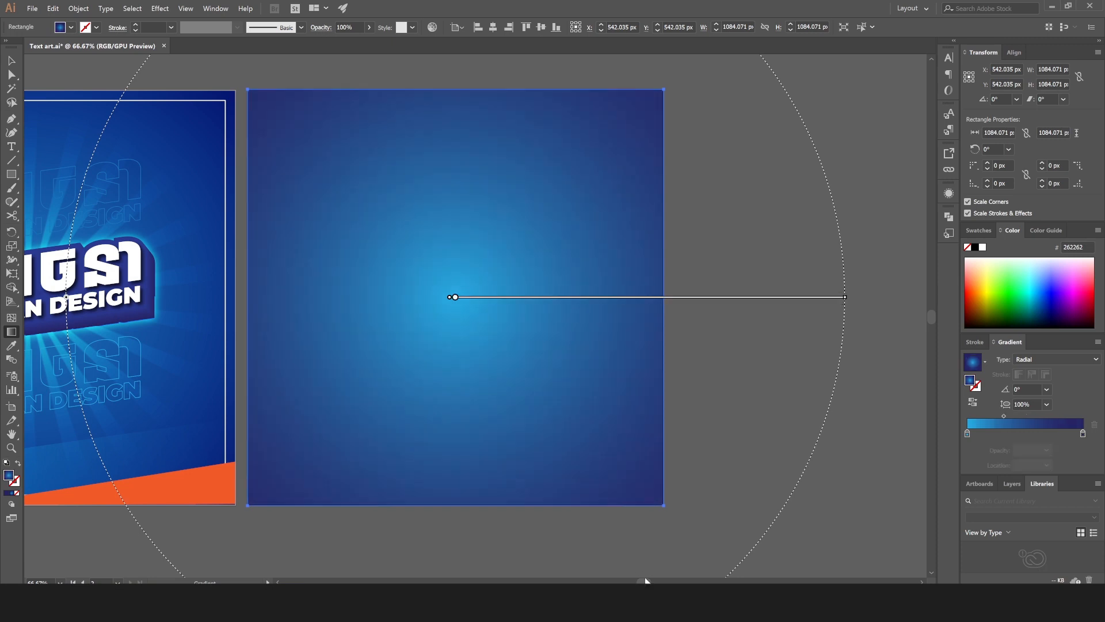
mouse_move(644, 582)
mouse_down()
mouse_move(666, 582)
mouse_move(623, 581)
mouse_up()
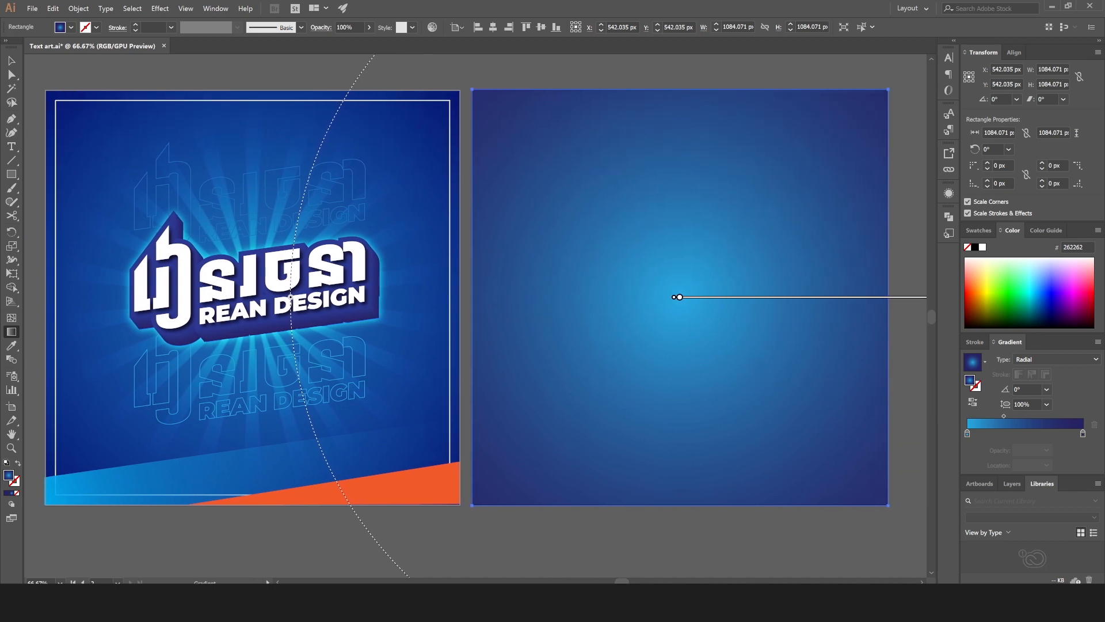
Step: Change the radial gradient's centre stop to the medium blue swatch 1B75BC
double_click(1083, 433)
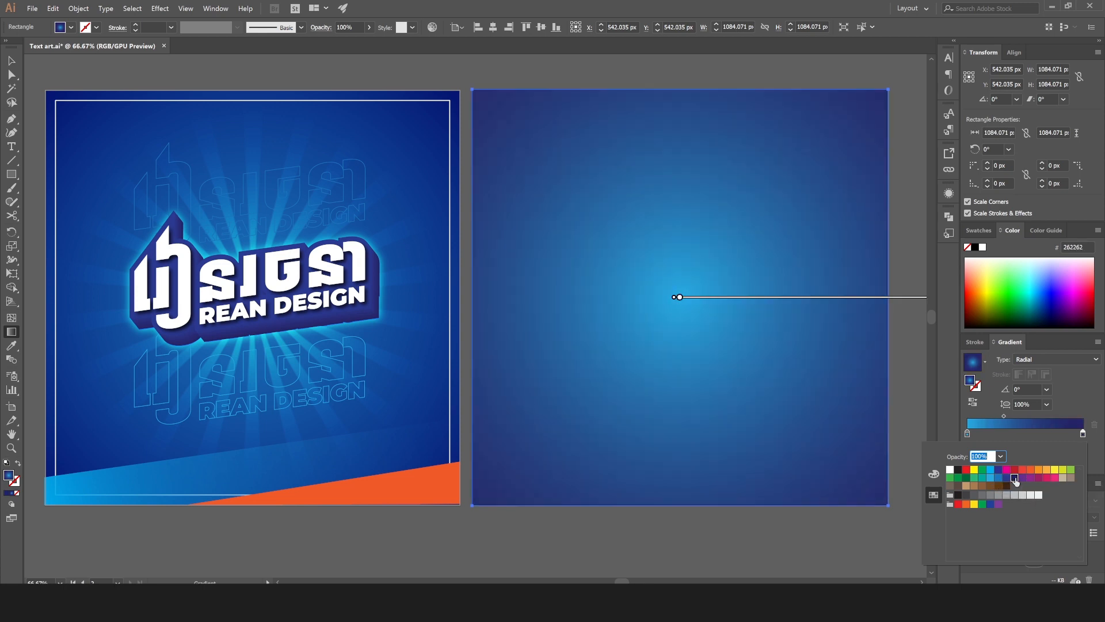
click(967, 433)
double_click(967, 434)
click(998, 477)
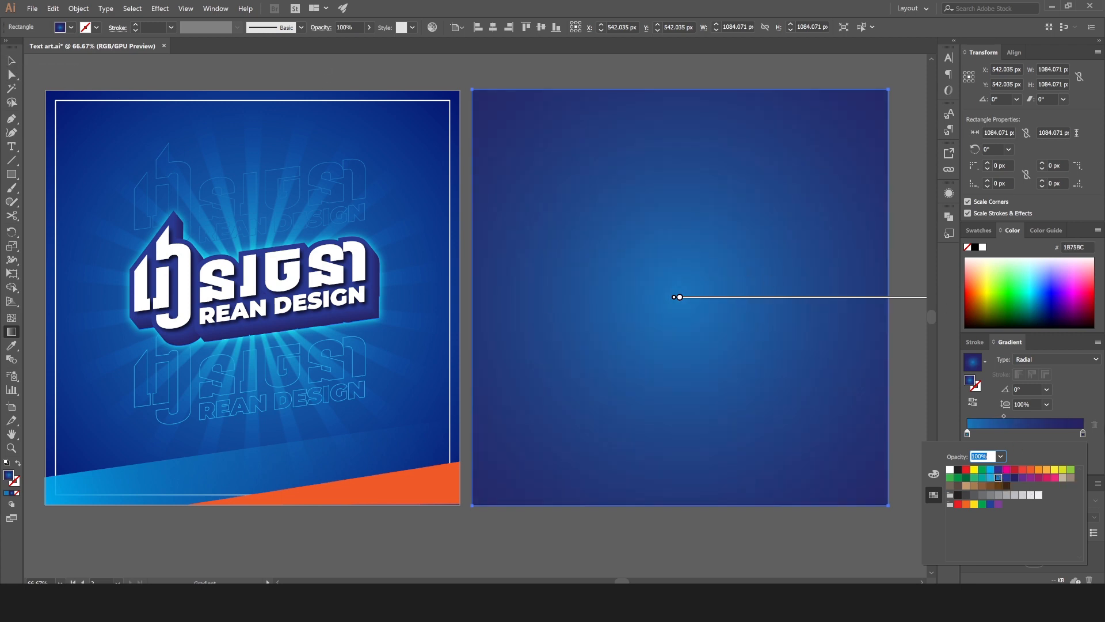
Step: Darken the outer stop of the square's radial gradient to 000062 by setting its red and green values to 0
click(1083, 434)
double_click(1083, 434)
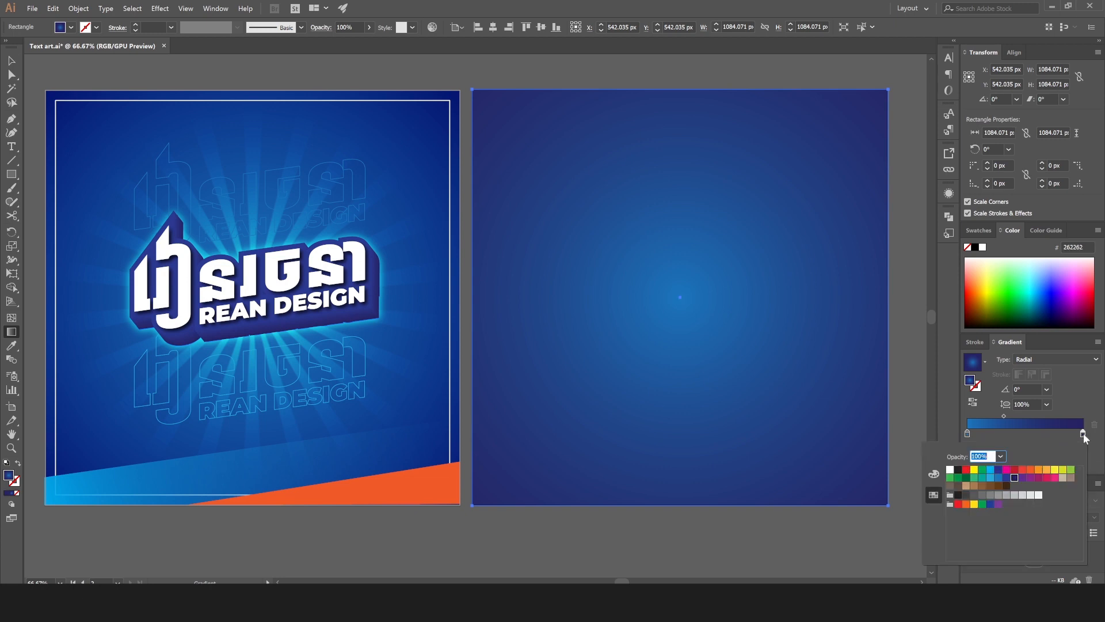
click(934, 474)
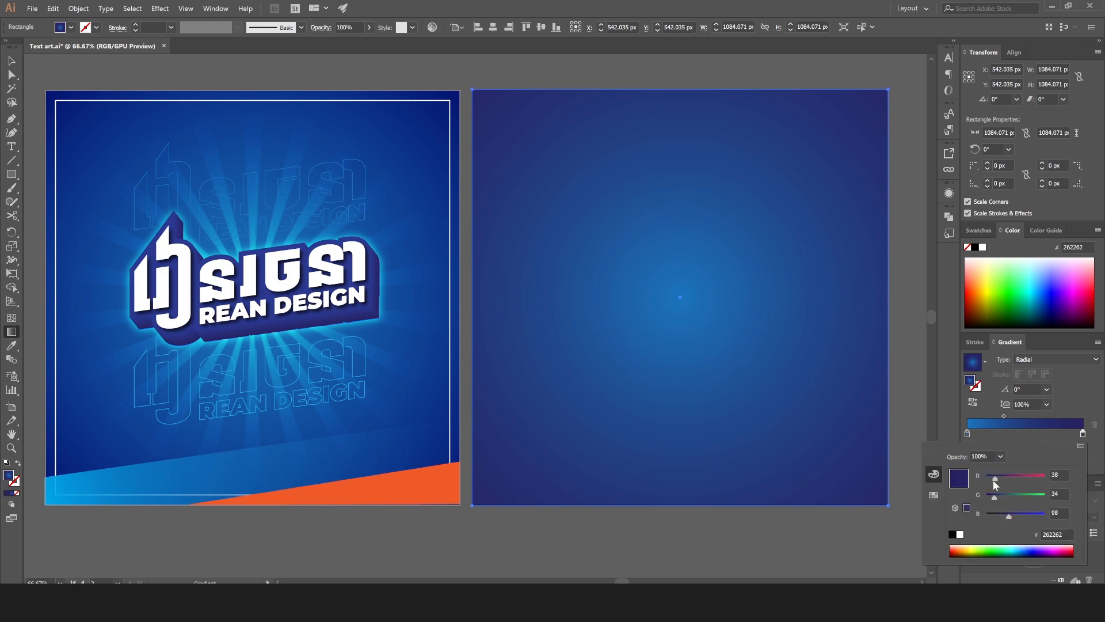
drag(993, 479, 923, 478)
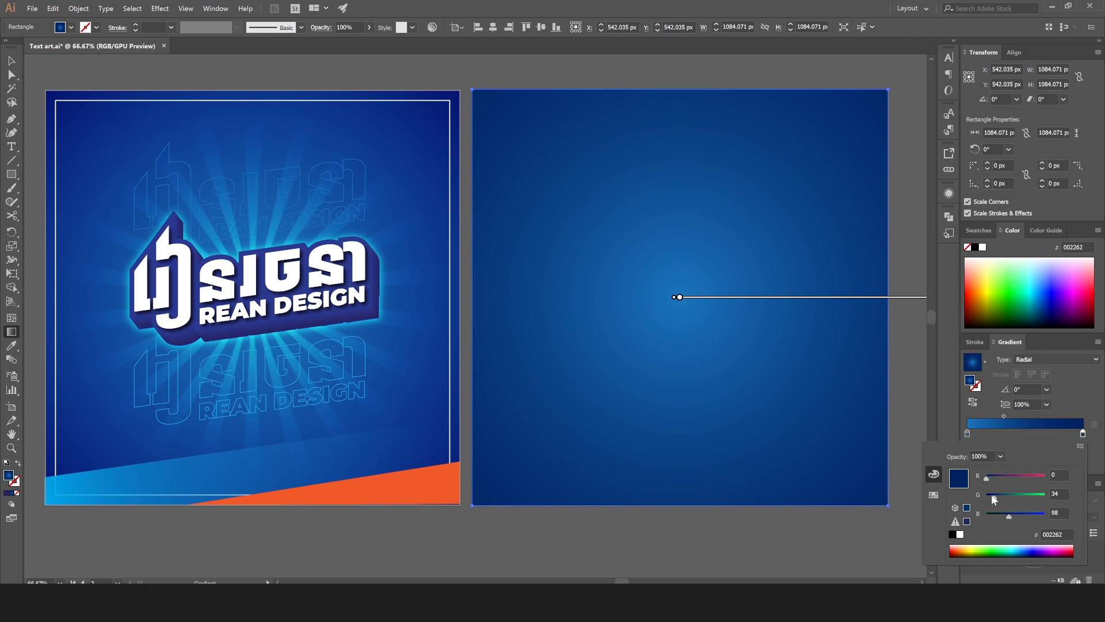
drag(993, 497, 919, 490)
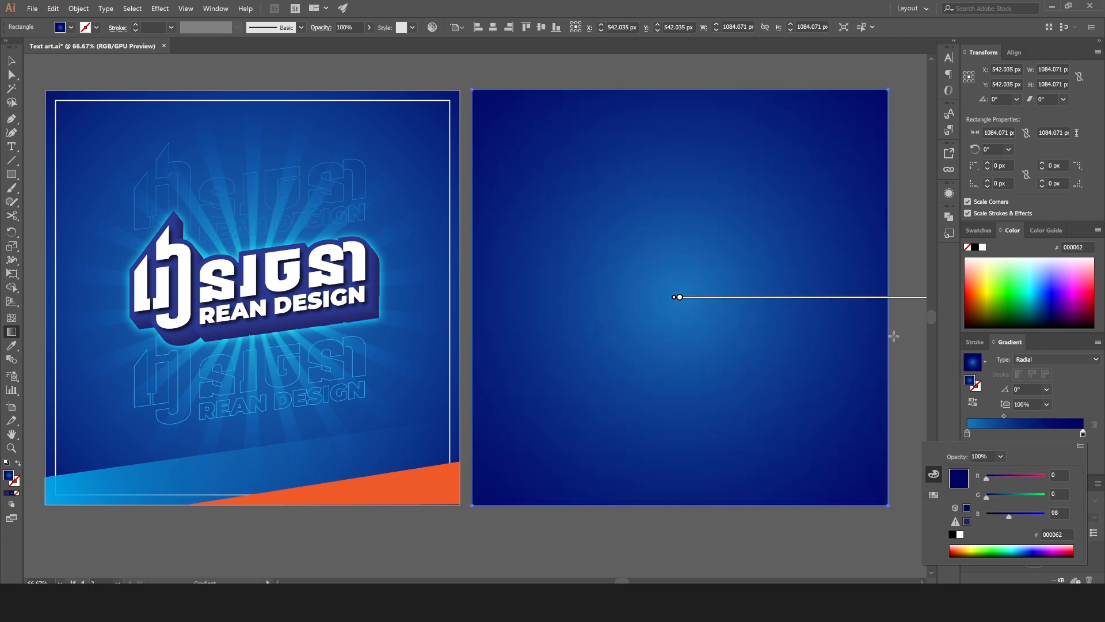
Step: Change the radial gradient's centre stop to the CMYK Cyan swatch and deselect the square
click(968, 435)
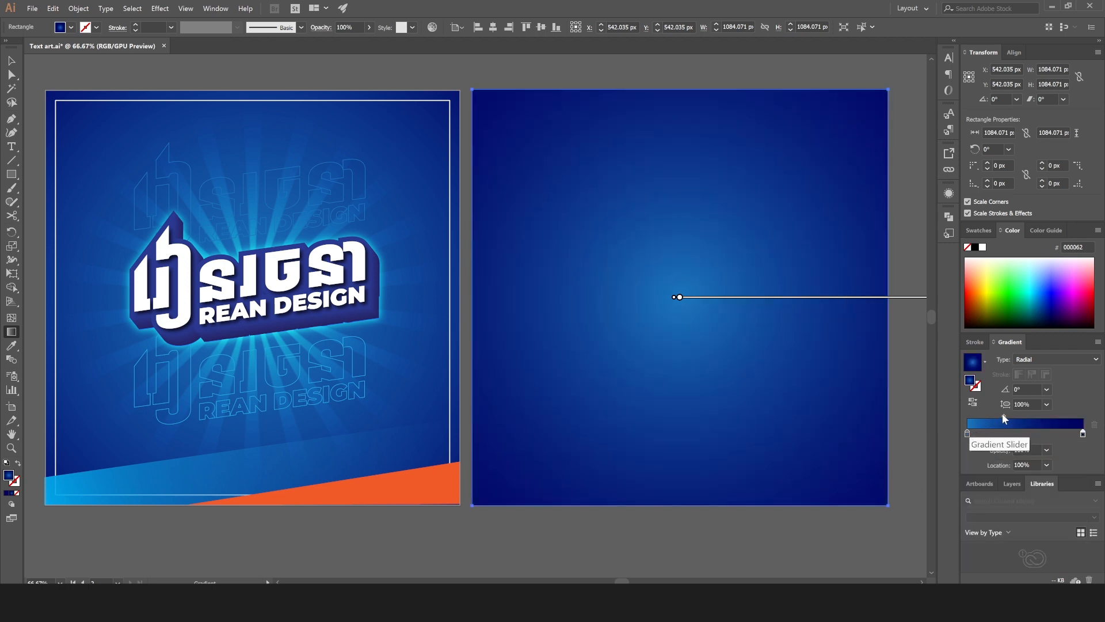
double_click(967, 433)
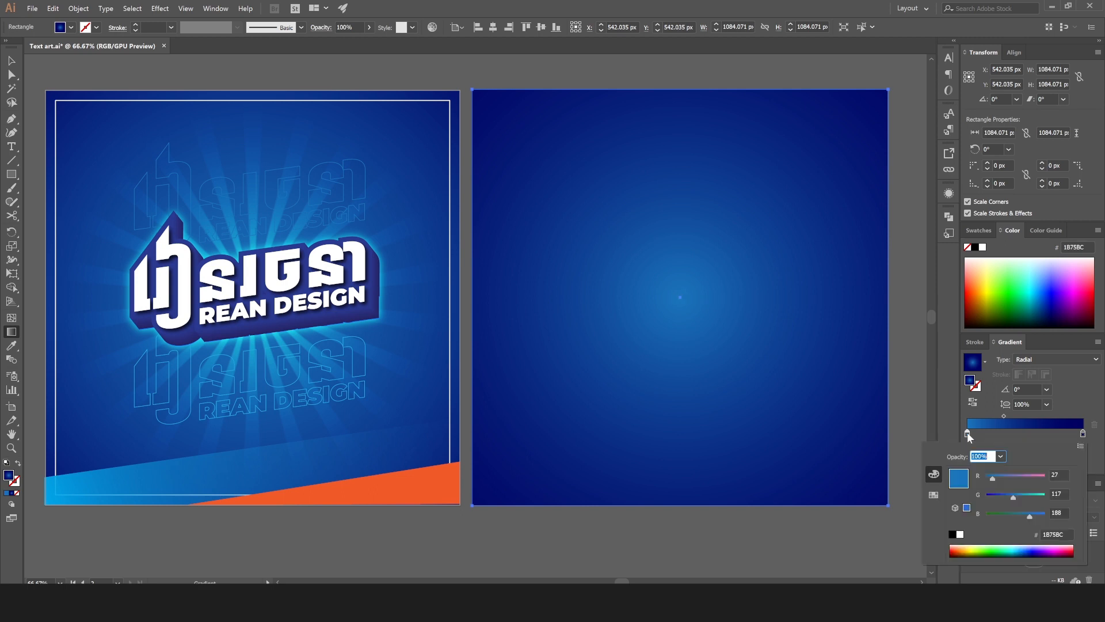
click(933, 495)
click(990, 470)
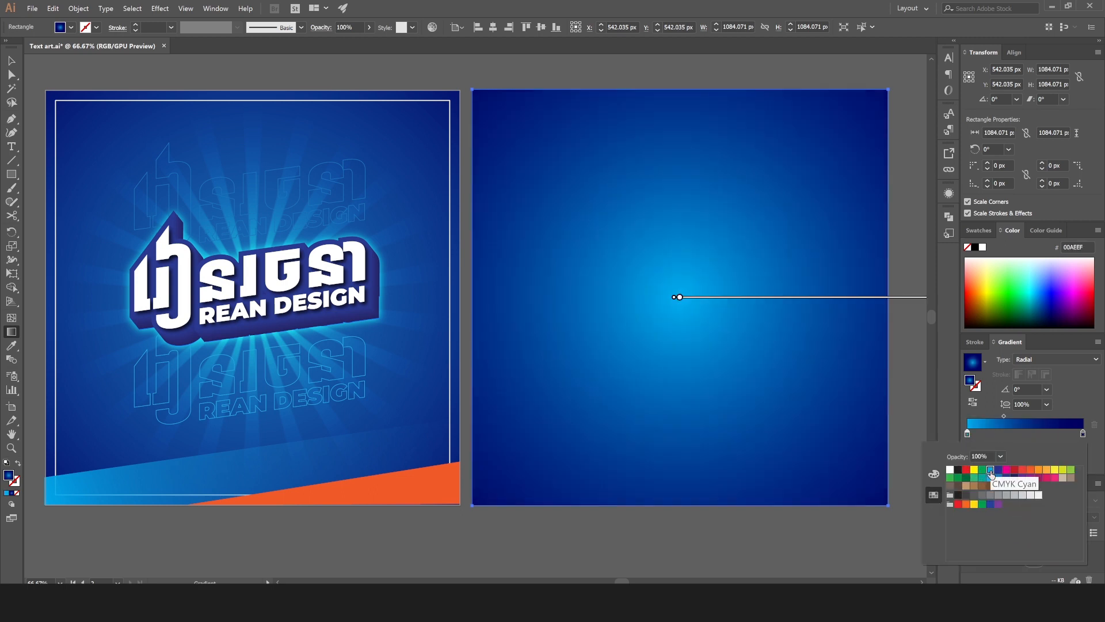
click(12, 61)
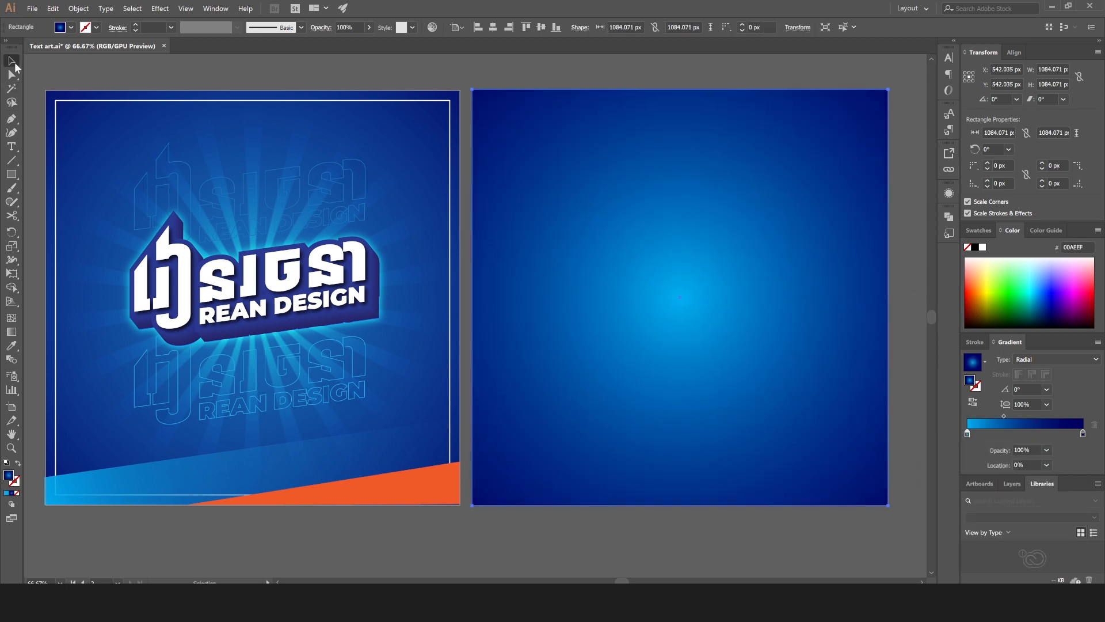
click(499, 561)
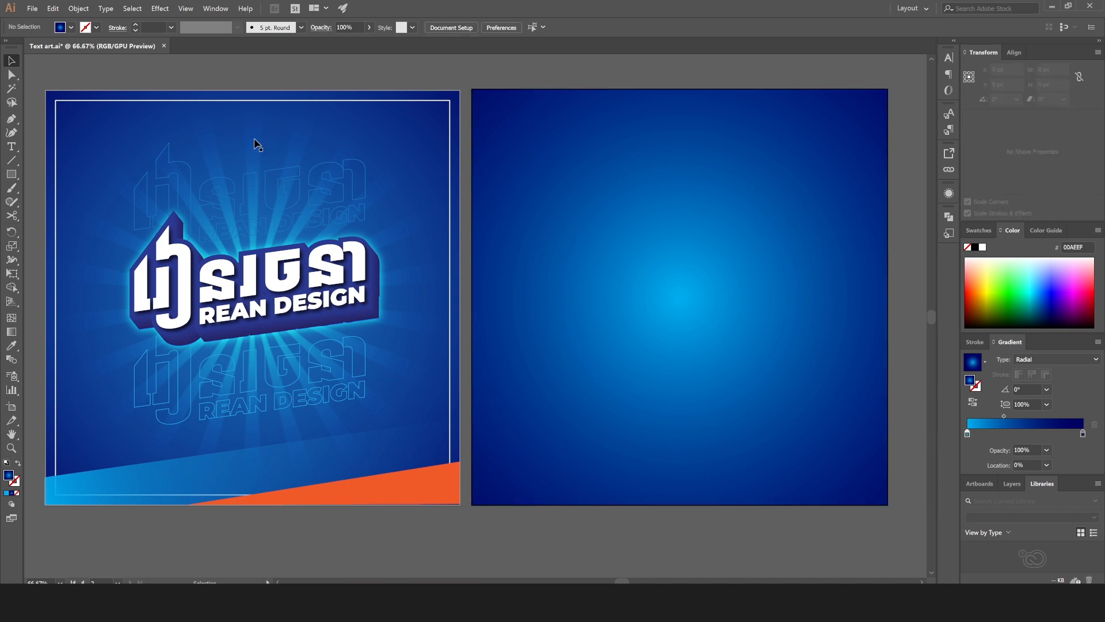
Step: Draw a rectangle about 99 by 529 px from the square's top edge to its centre and give it a linear gradient running top to bottom
click(11, 174)
drag(655, 89, 693, 293)
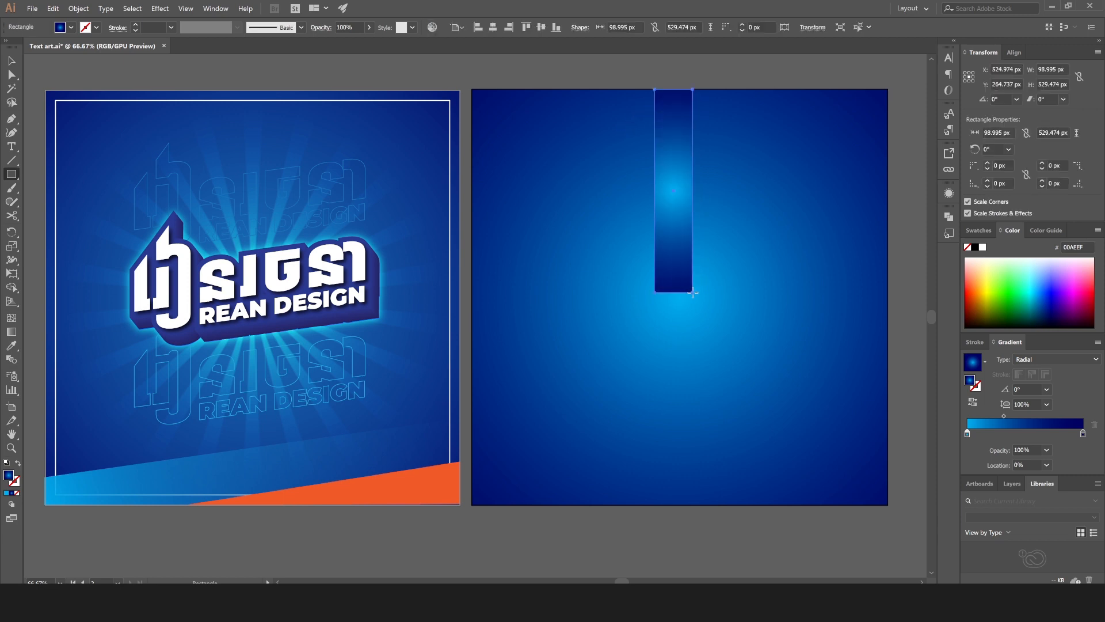
click(1032, 361)
click(1035, 374)
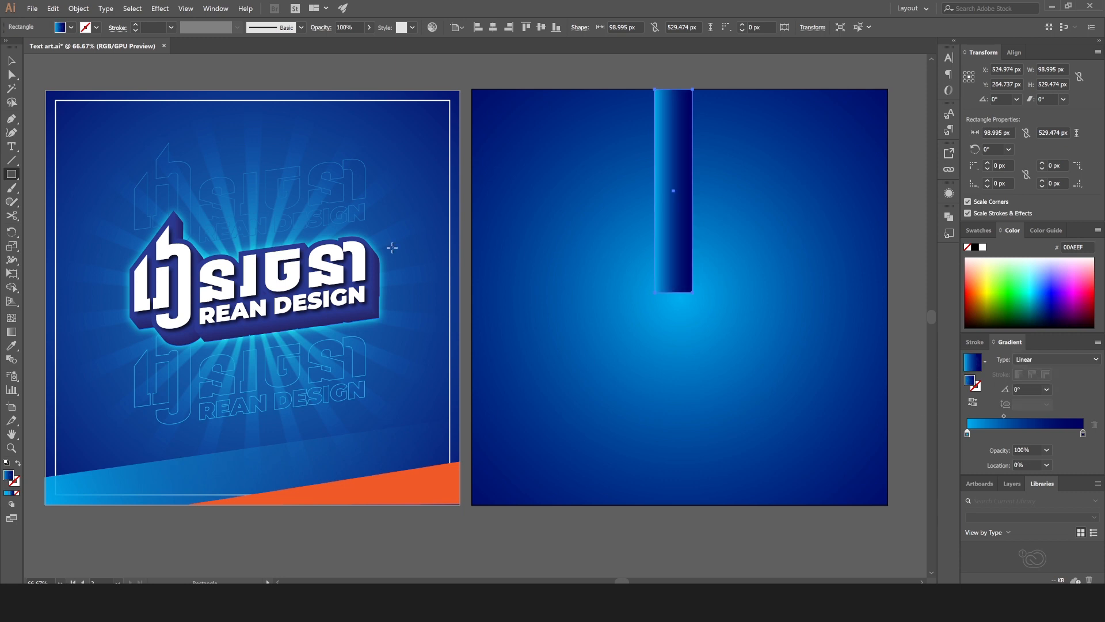
key(g)
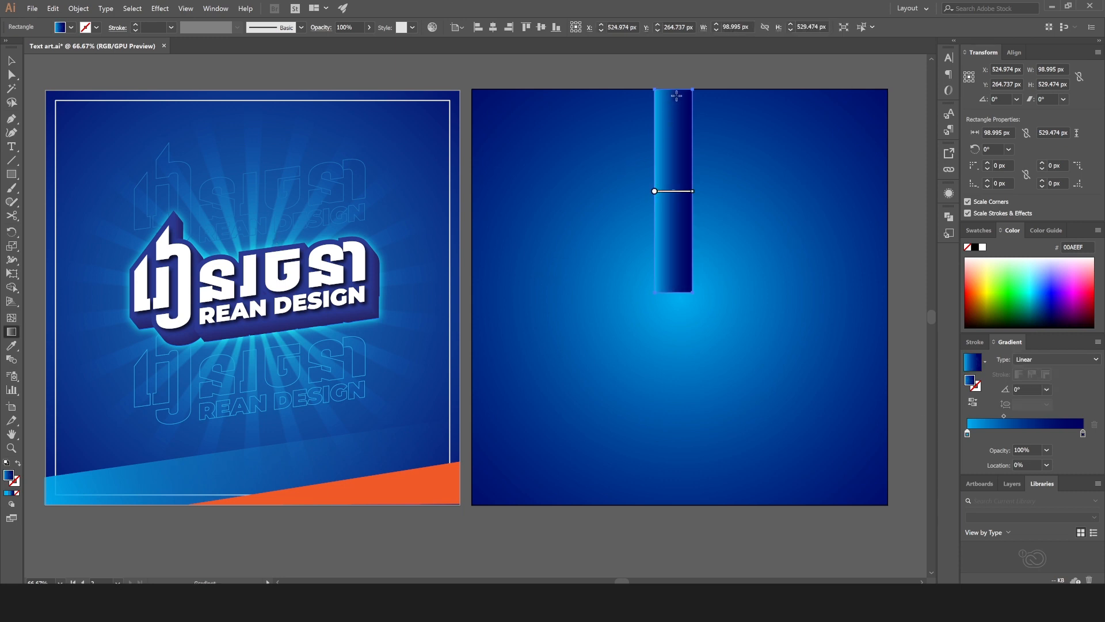
drag(675, 91, 686, 283)
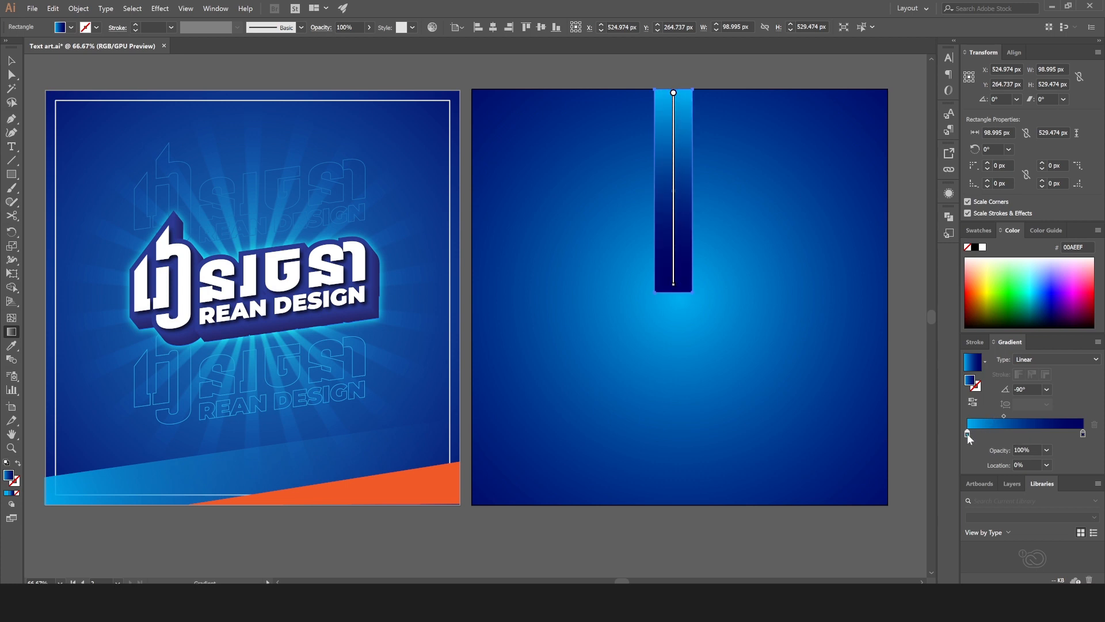
Step: Change the rectangle's dark gradient stop to CMYK Cyan and set the opacity of its upper stop to 0%
double_click(1082, 434)
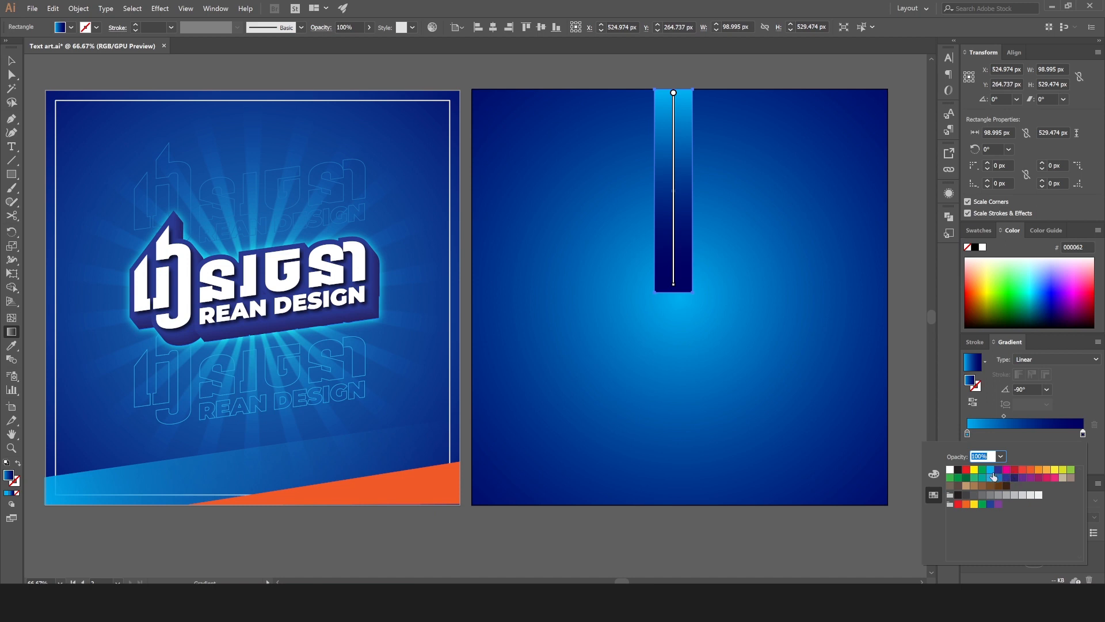
click(991, 471)
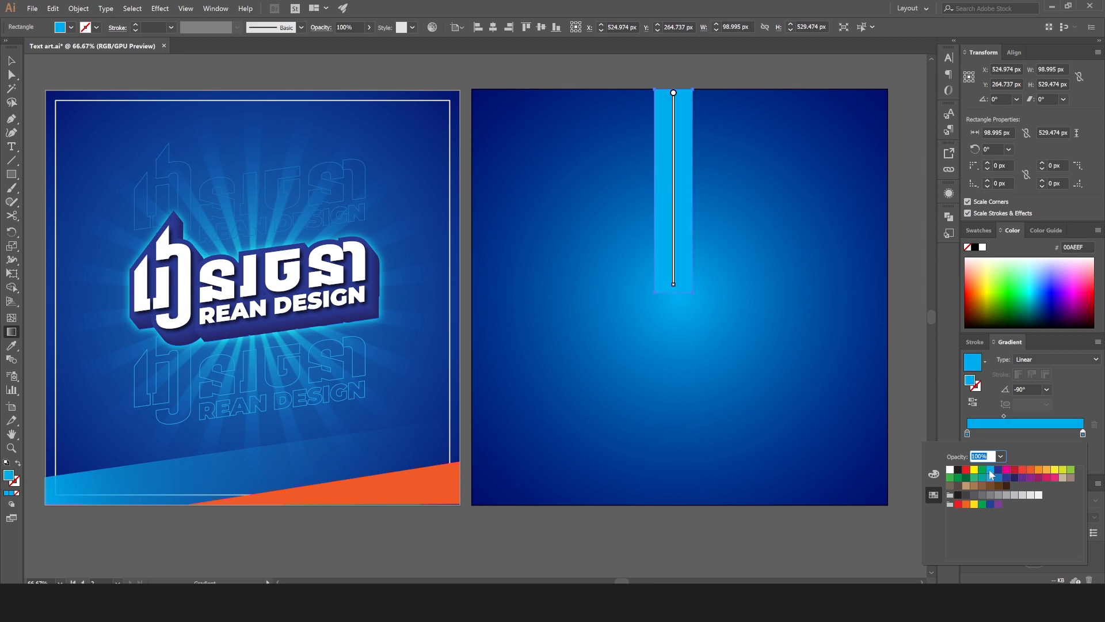
click(967, 433)
click(1043, 450)
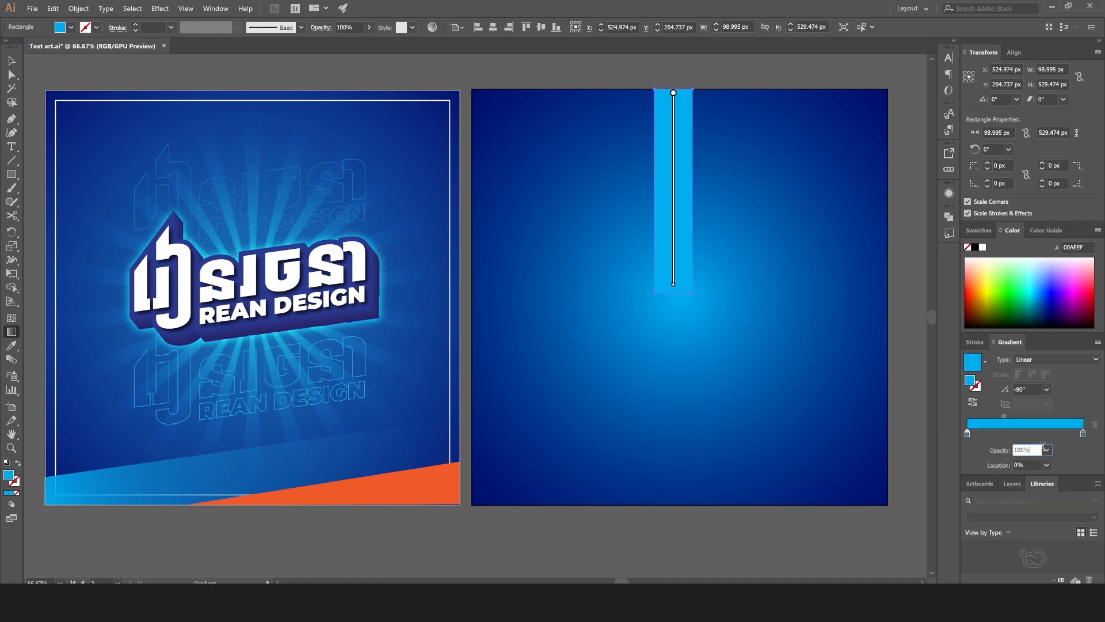
click(1046, 449)
click(1067, 307)
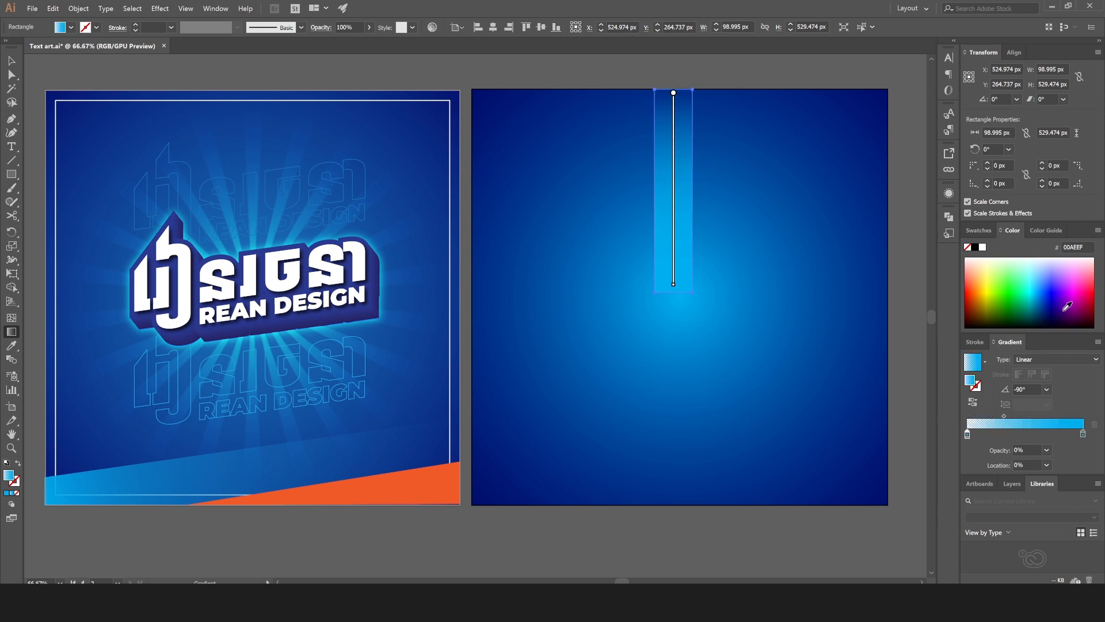
Step: Extend the rectangle's gradient to its lower edge and shift the gradient midpoint down so the fade covers more of the rectangle
mouse_move(672, 155)
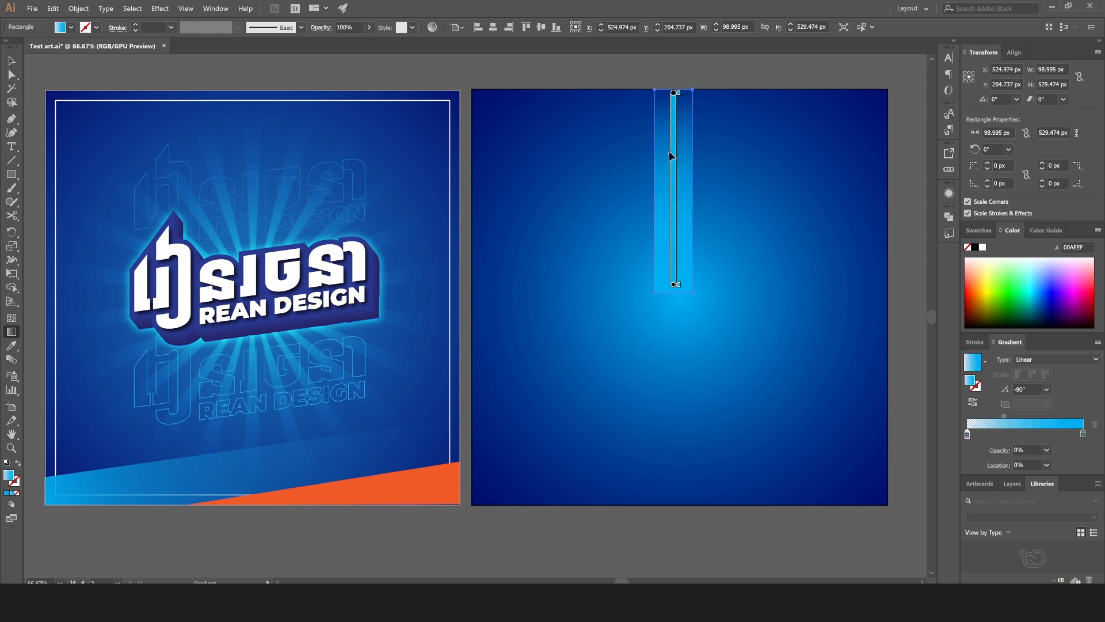
drag(671, 155, 673, 199)
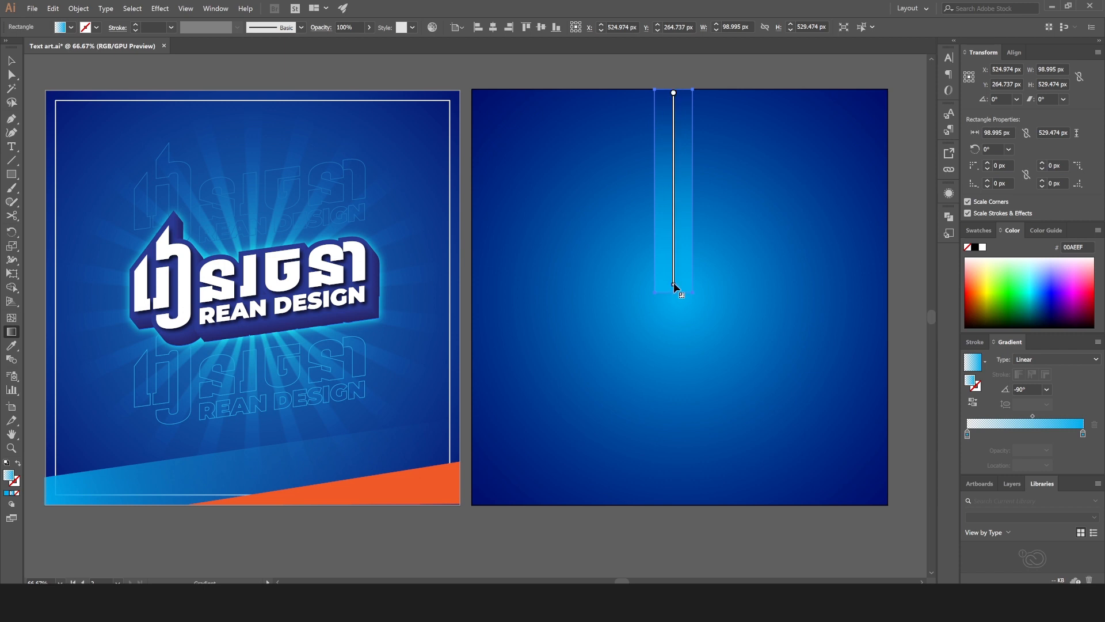
mouse_move(670, 193)
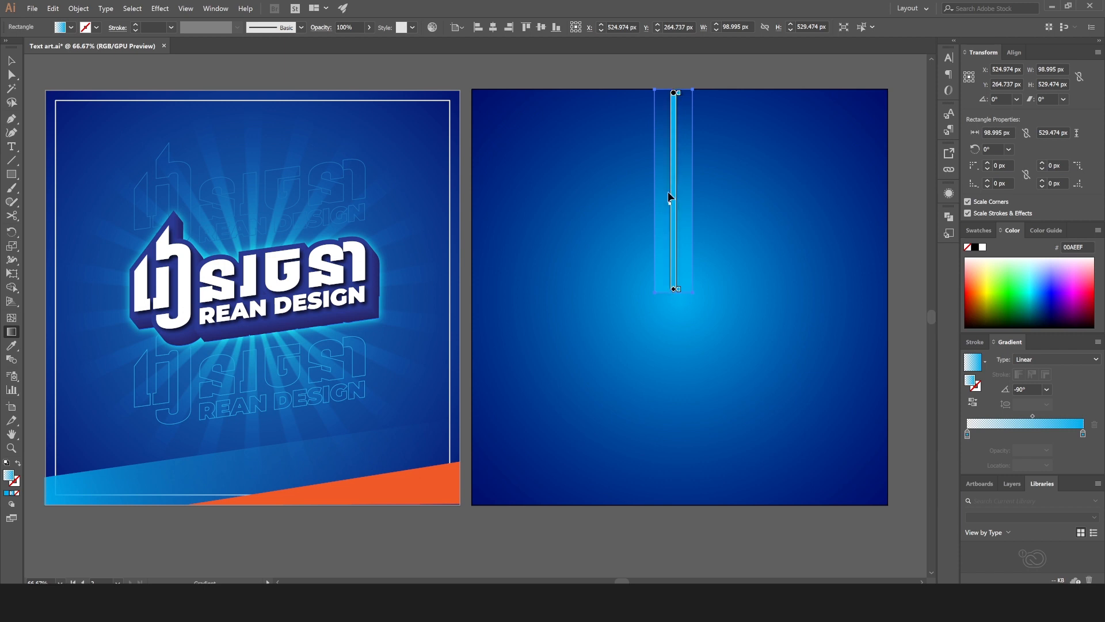
drag(670, 208, 672, 227)
click(12, 59)
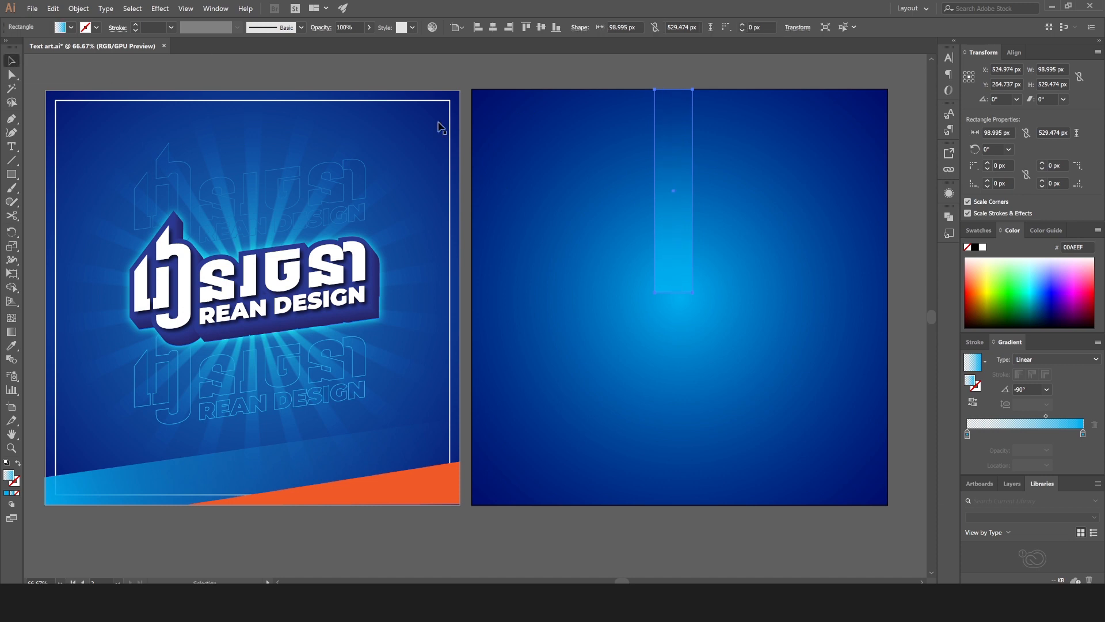
Step: Using Free Transform's Perspective Distort, taper the rectangle's lower end to a point and narrow its upper edge to about 72 px
click(19, 274)
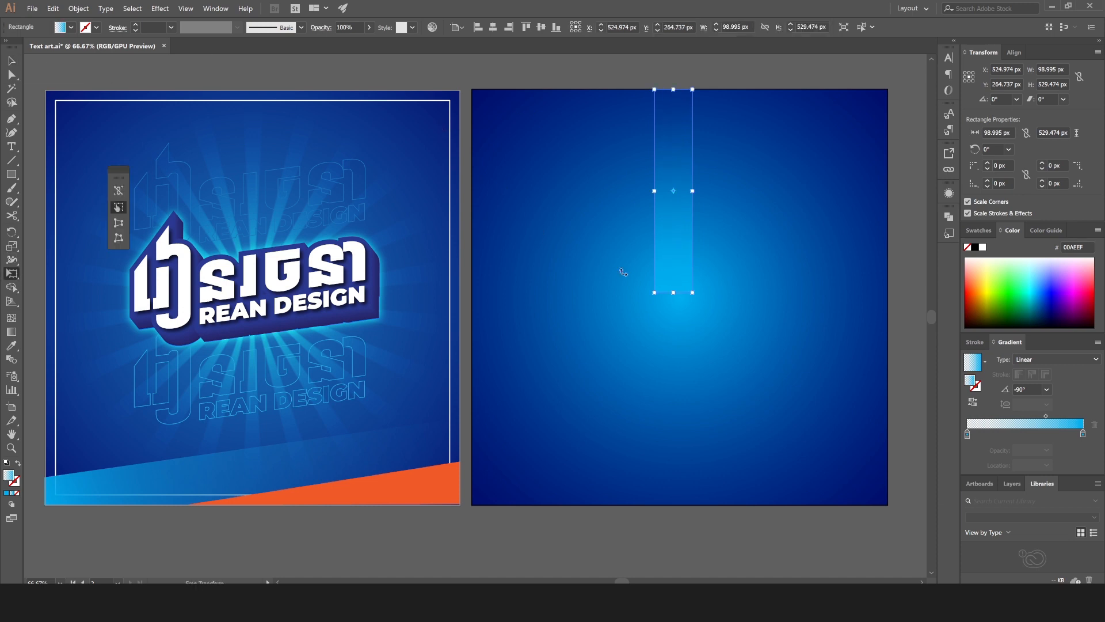
click(118, 223)
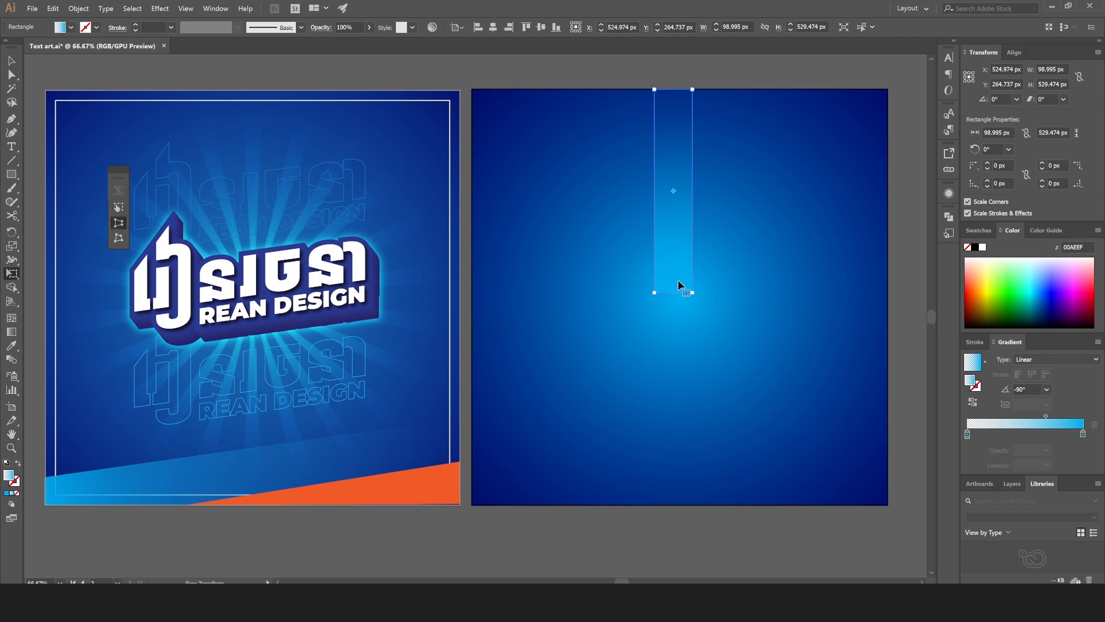
drag(657, 292, 674, 294)
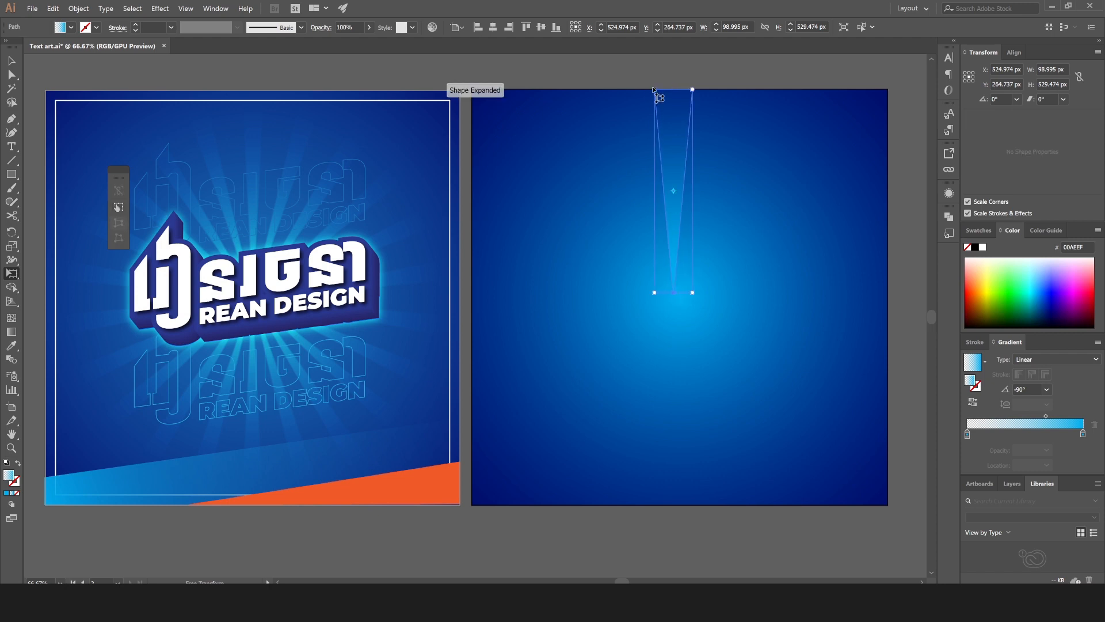
drag(654, 90, 660, 90)
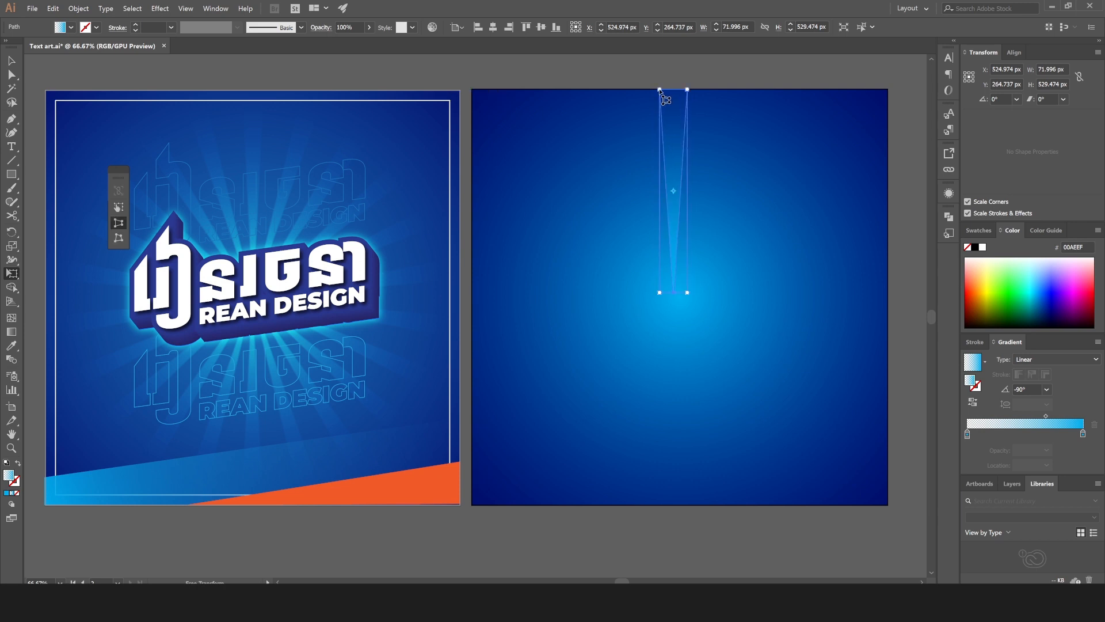
click(11, 62)
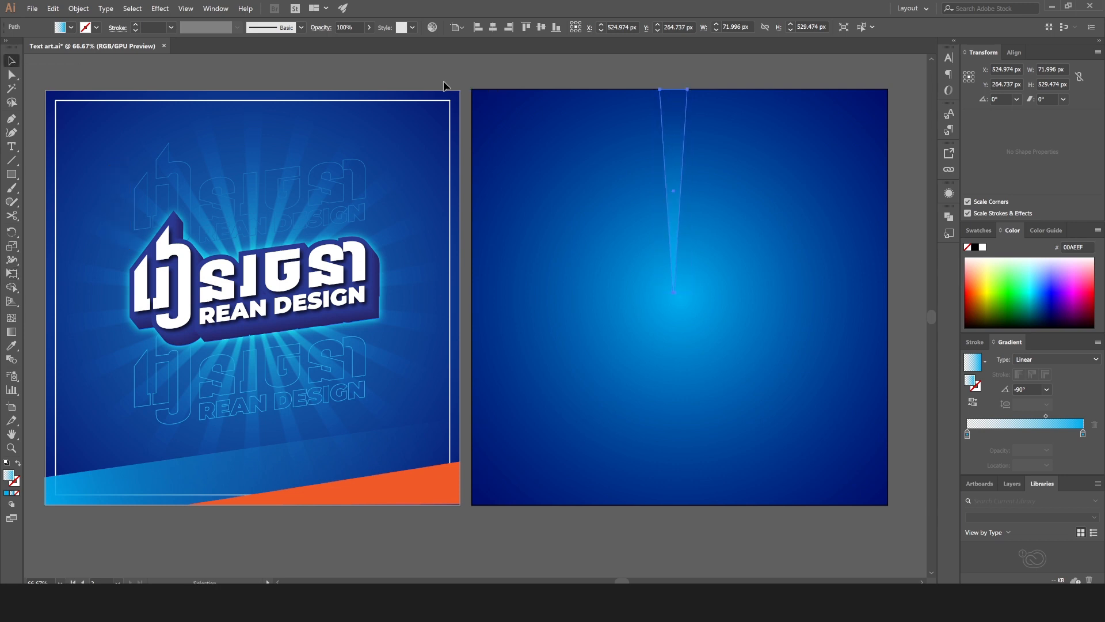
click(462, 77)
Step: Create a copy of the triangular ray rotated by 360/22 degrees around its lower tip
click(677, 131)
click(12, 232)
alt+click(674, 292)
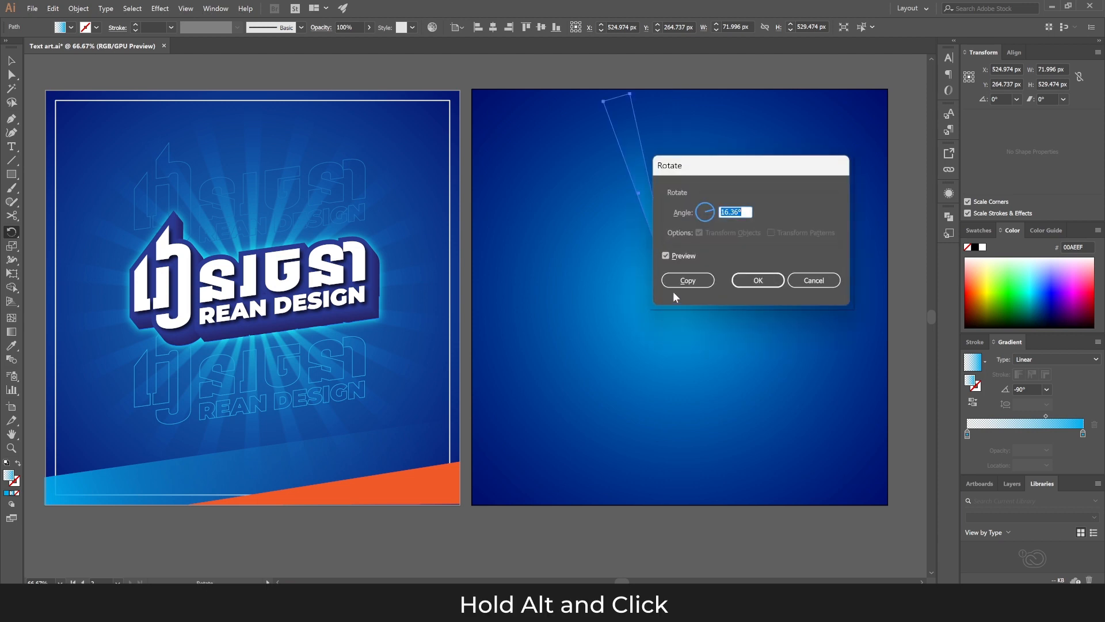
drag(735, 168, 797, 121)
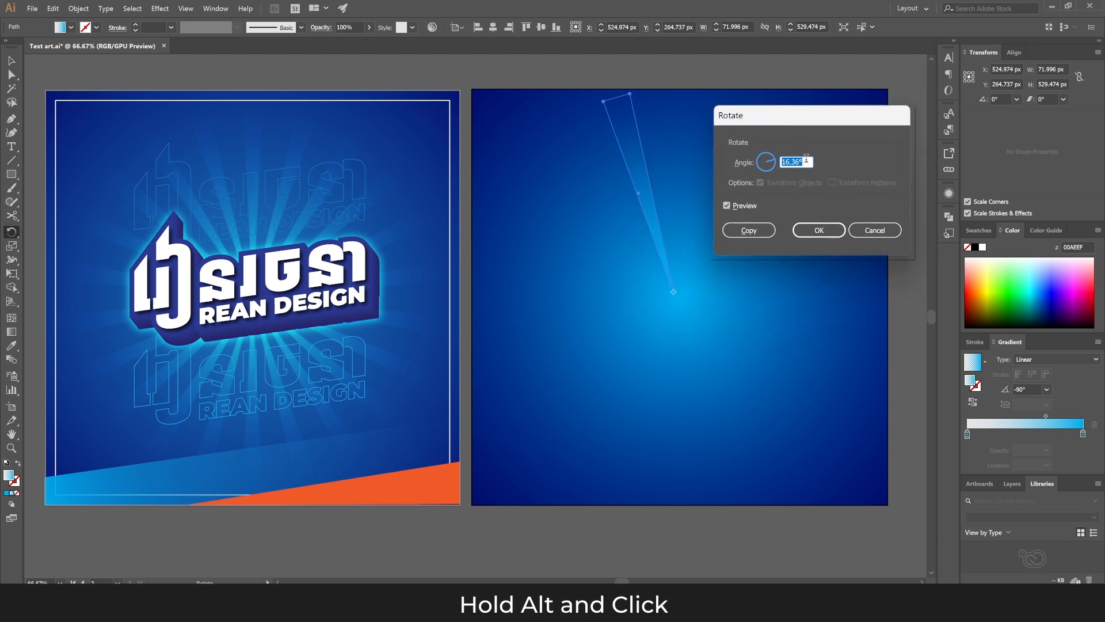
text(360/22)
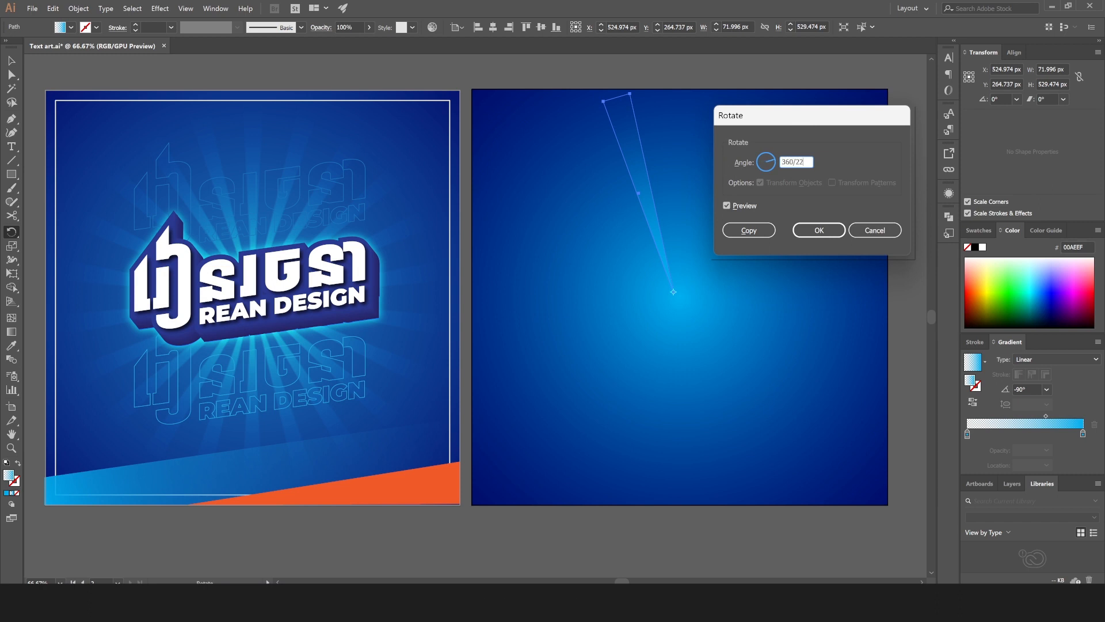
key(Tab)
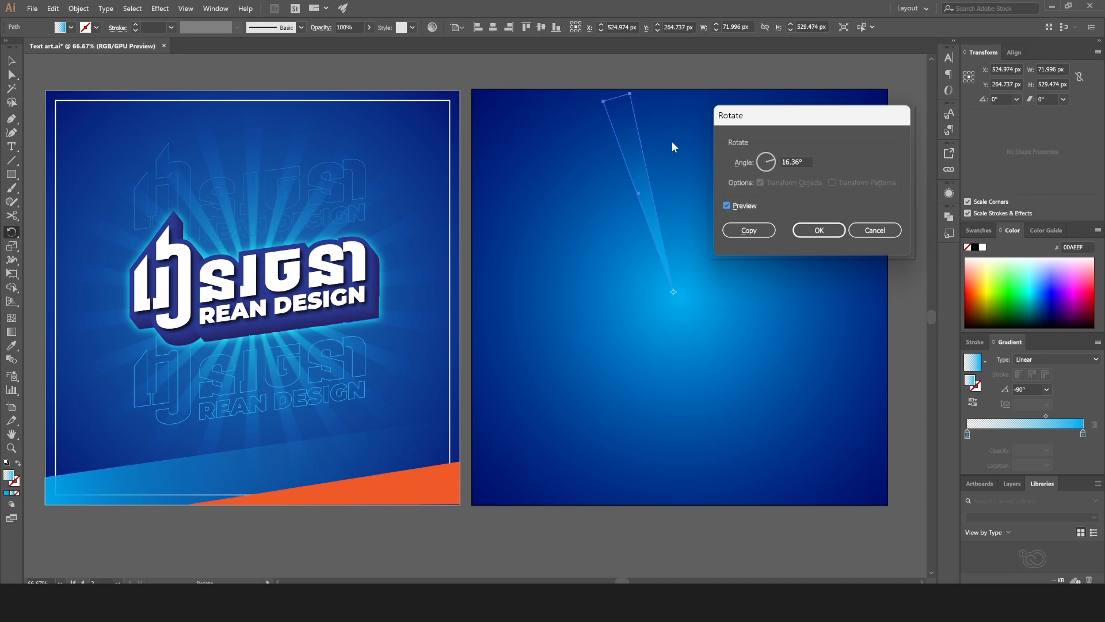
click(749, 231)
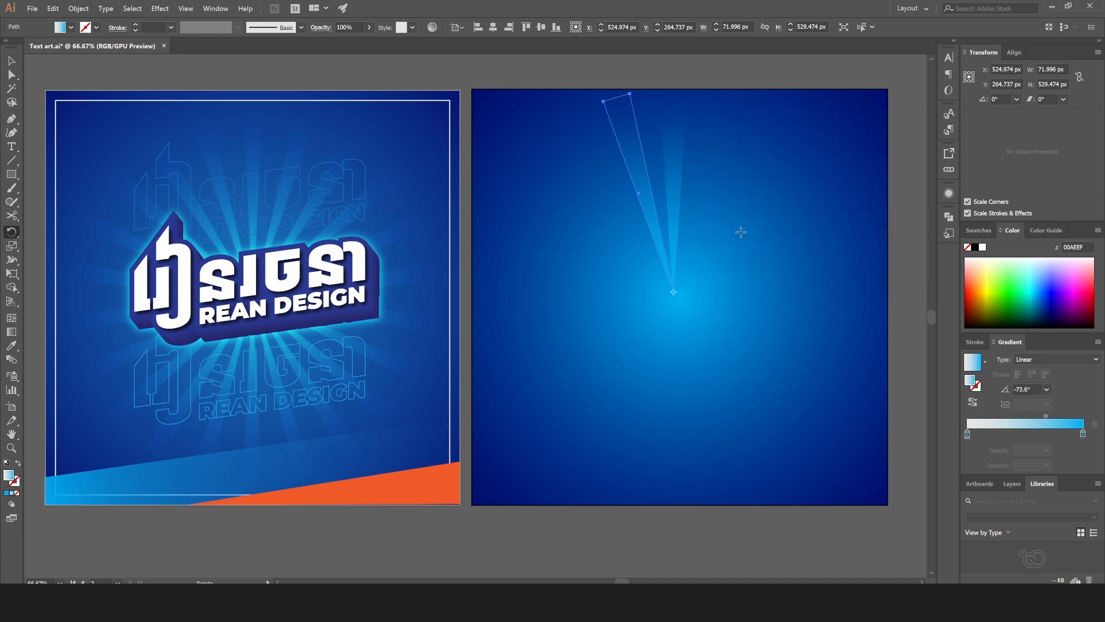
click(12, 60)
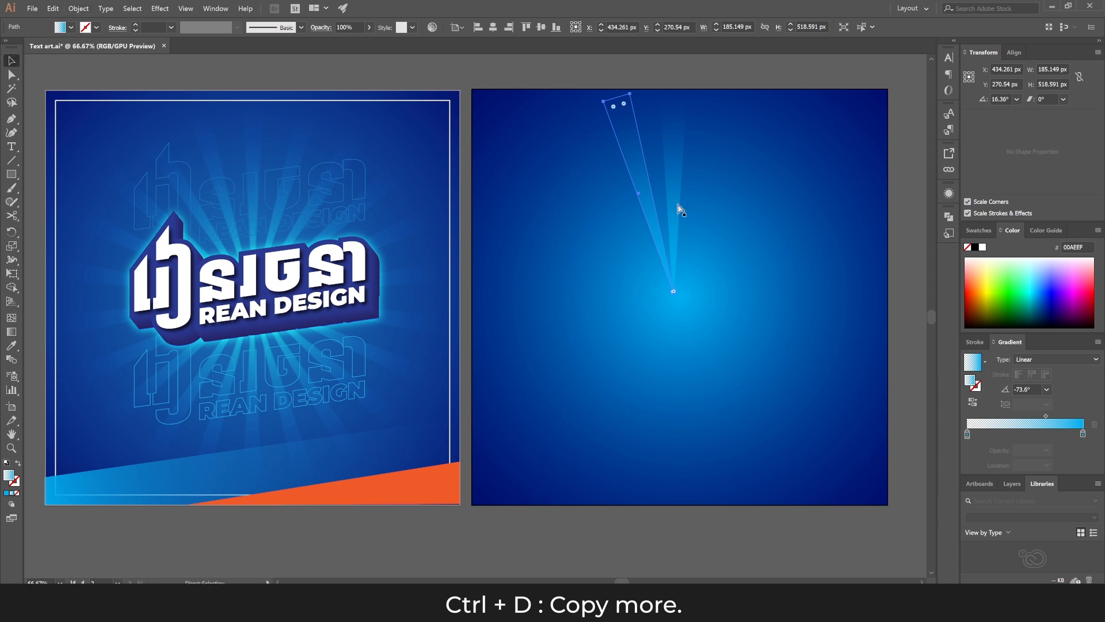
Step: Repeat the rotated copy until the rays form a full circle around the centre, and deselect them
key(ctrl+d)
key(ctrl+d)
key(ctrl+d)
key(ctrl+d)
key(ctrl+d)
key(ctrl+d)
key(ctrl+d)
key(ctrl+d)
key(ctrl+d)
key(ctrl+d)
key(ctrl+d)
key(ctrl+d)
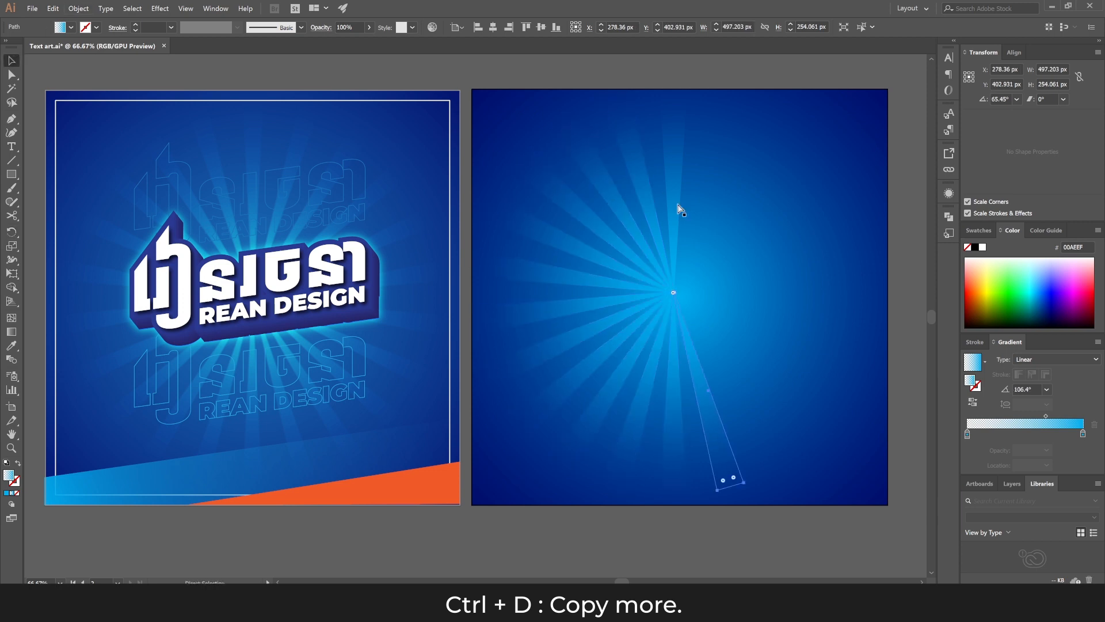
key(ctrl+d)
key(ctrl+d)
key(ctrl+d)
key(ctrl+d)
key(ctrl+d)
key(ctrl+d)
key(ctrl+d)
key(ctrl+d)
key(ctrl+d)
key(ctrl+d)
key(ctrl+d)
key(ctrl+d)
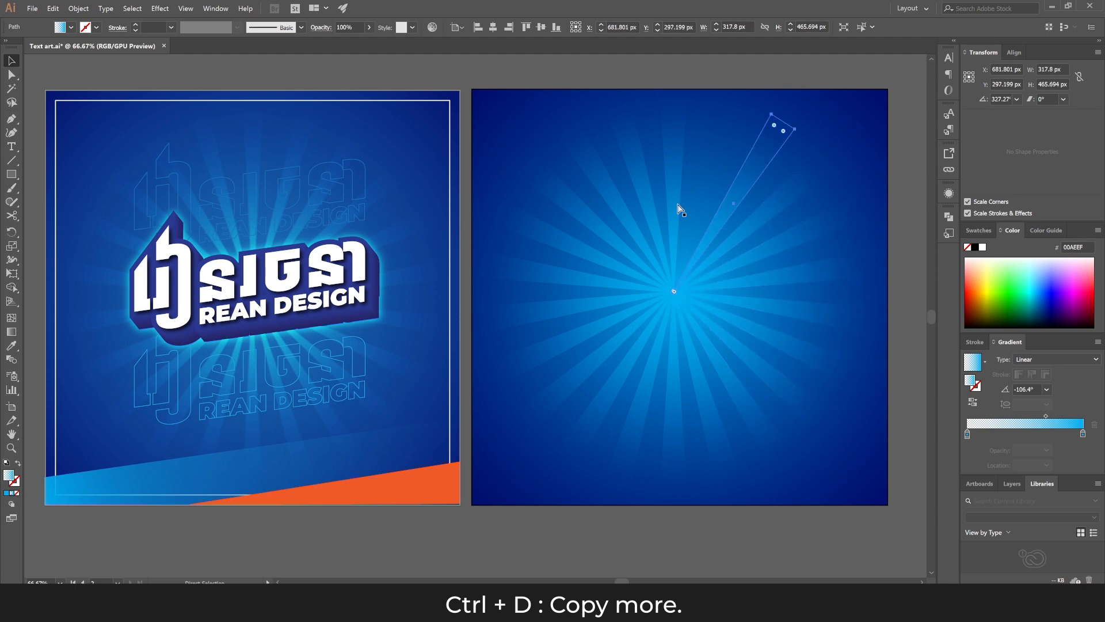
key(ctrl+d)
key(ctrl+d)
key(ctrl+d)
click(616, 61)
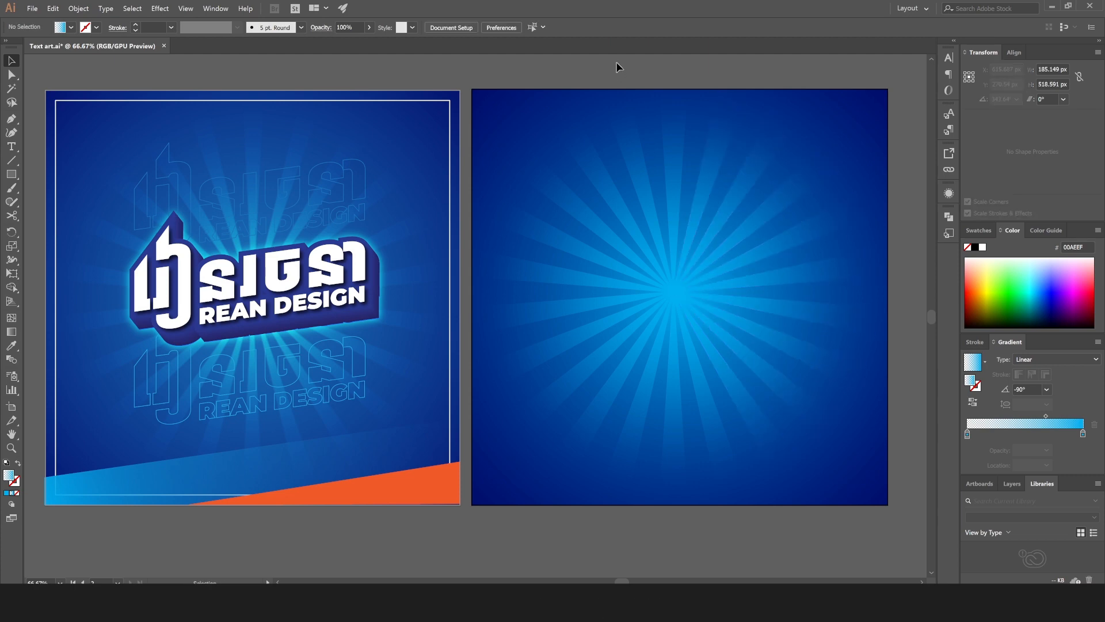
Step: Select all the sunburst rays without the background rectangle and group them
drag(631, 204, 763, 426)
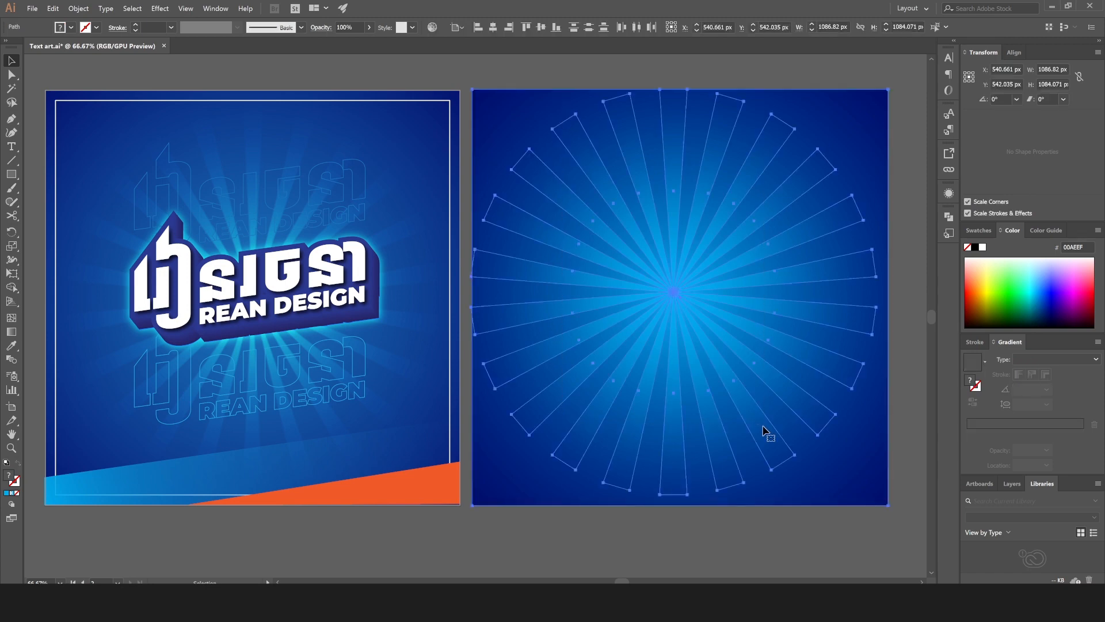
shift+click(508, 111)
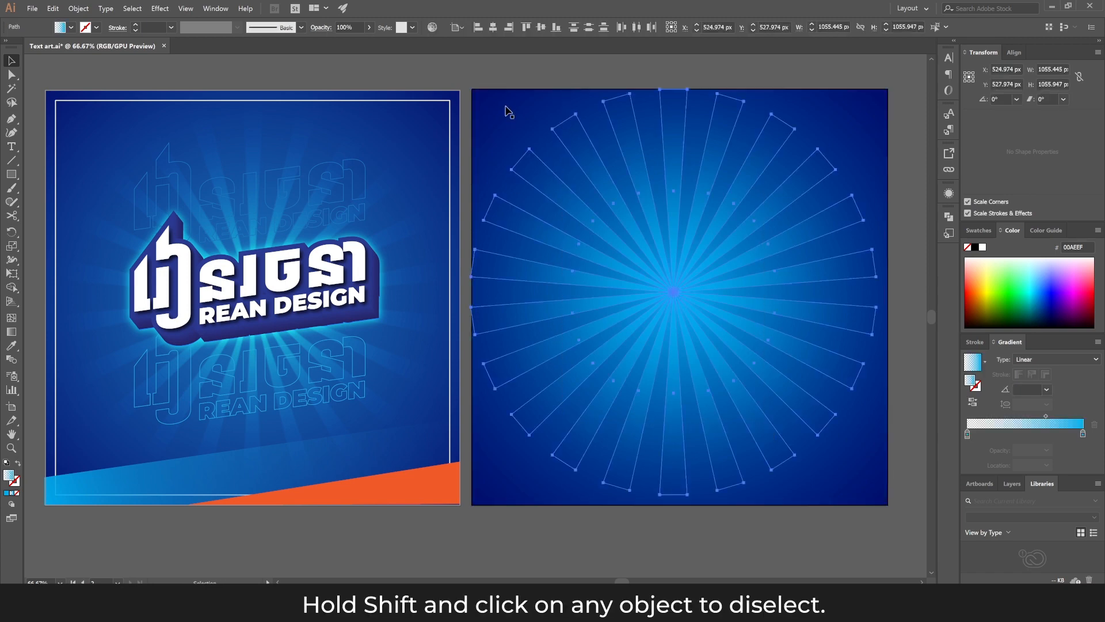
right_click(678, 284)
click(413, 256)
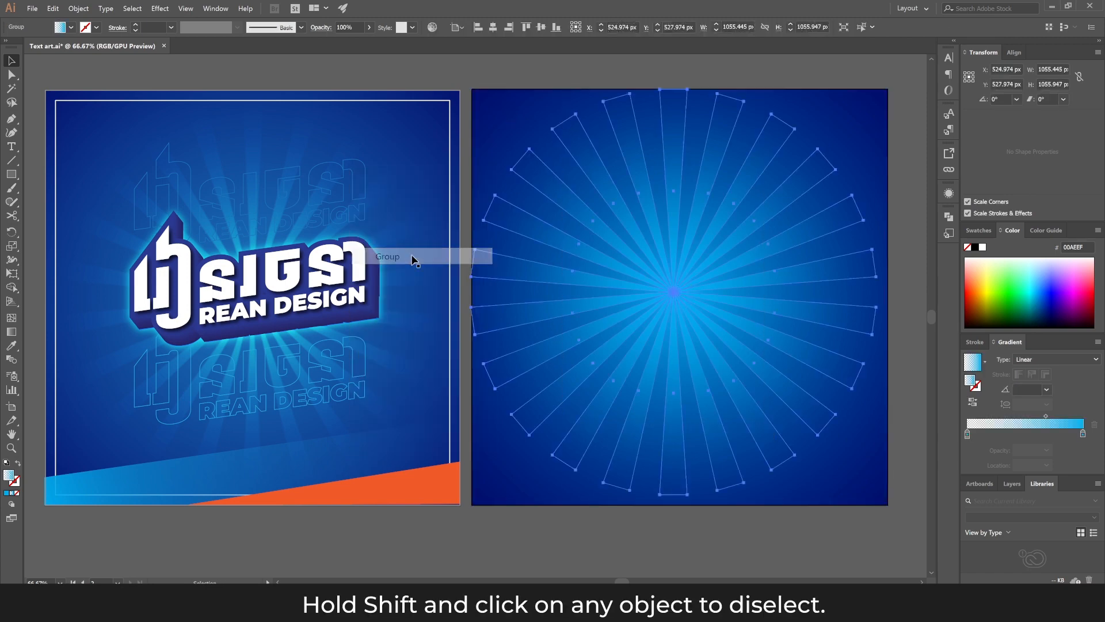
click(476, 73)
click(623, 150)
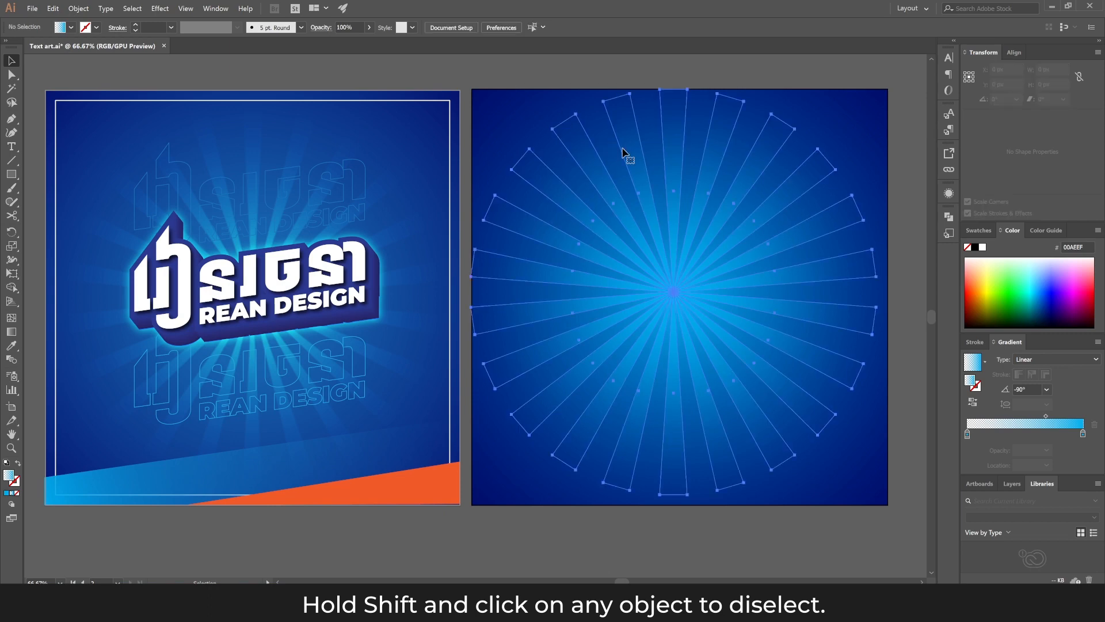
Step: Set the ray group's blending mode to Color Dodge at 100% opacity
click(950, 194)
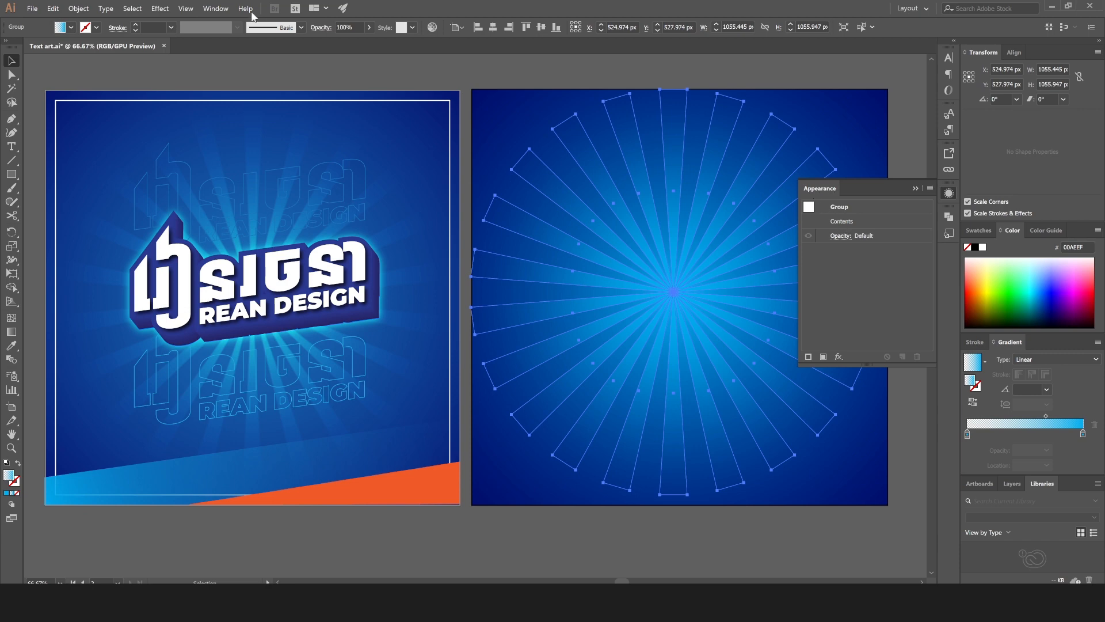
click(223, 11)
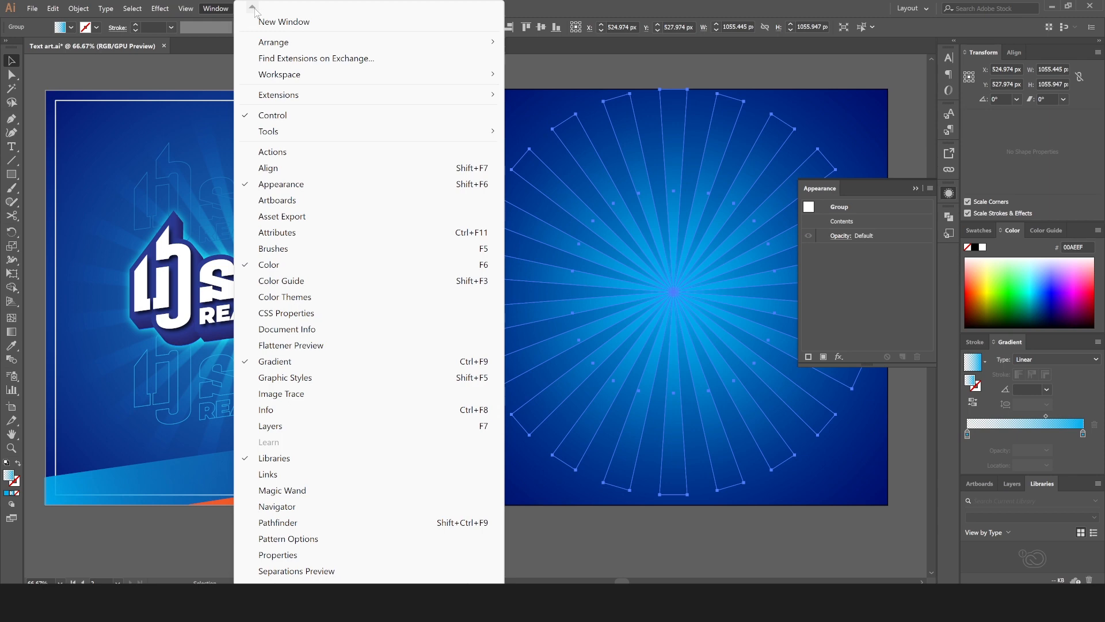
click(838, 187)
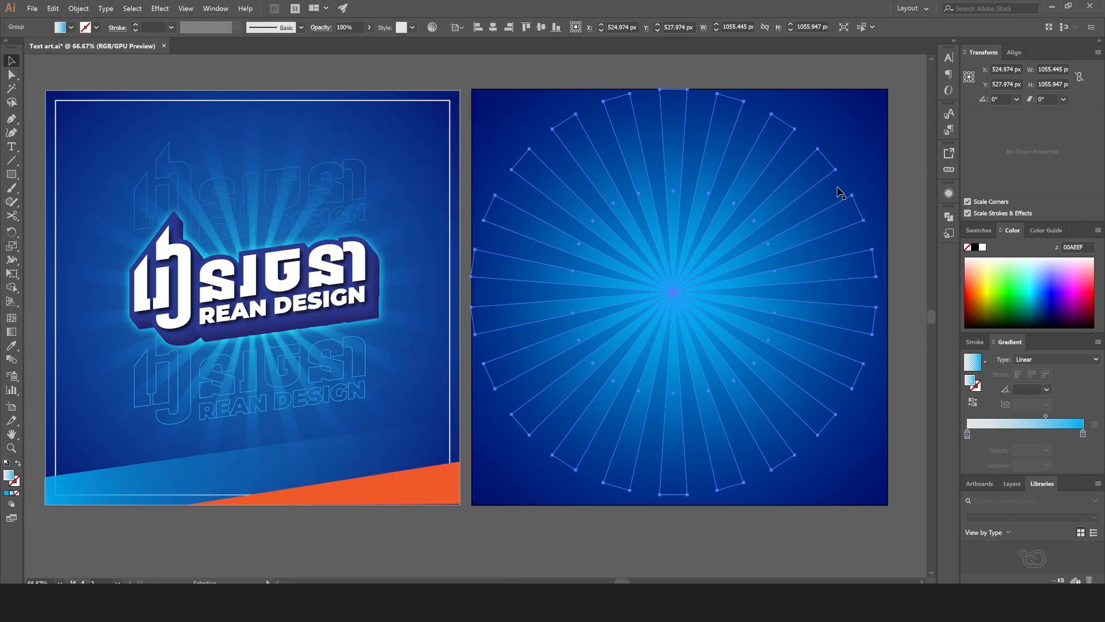
click(947, 196)
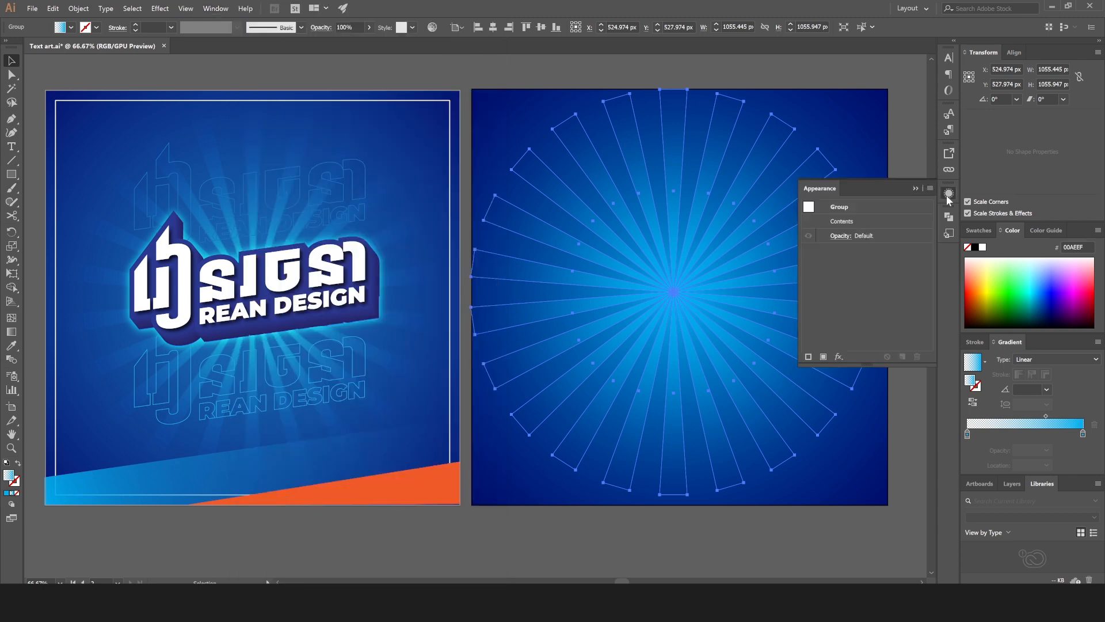
click(848, 237)
click(751, 259)
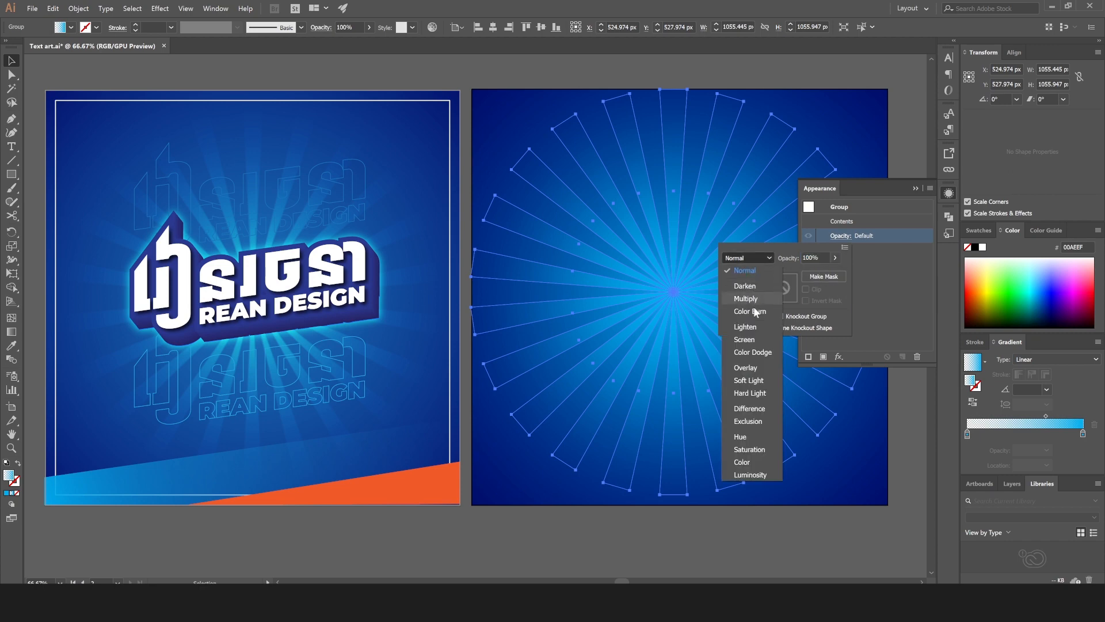
click(759, 352)
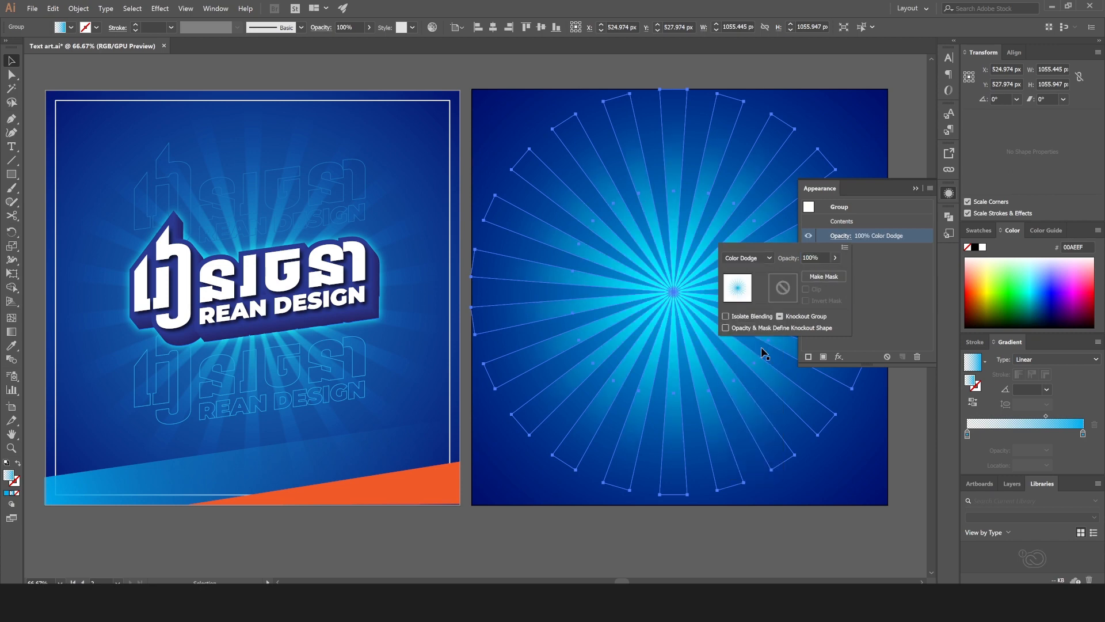
click(917, 186)
click(917, 188)
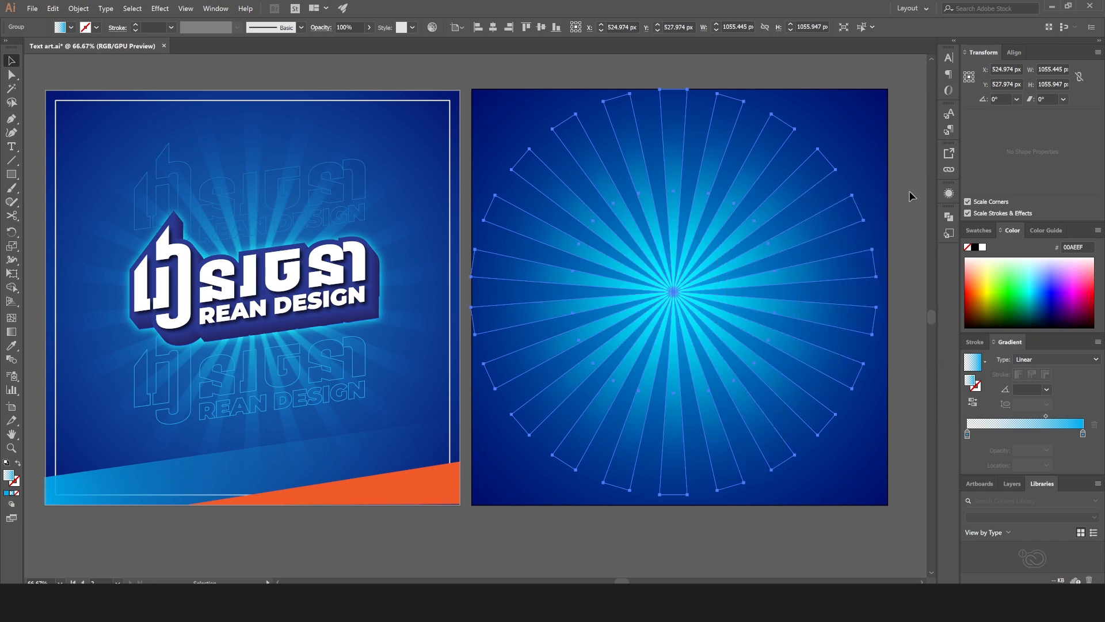
click(917, 190)
click(812, 192)
Step: Move the rays' gradient midpoint to 78.47% and apply a Gaussian Blur with a radius of 8.6 pixels
drag(1046, 417, 1059, 425)
click(160, 8)
mouse_move(267, 280)
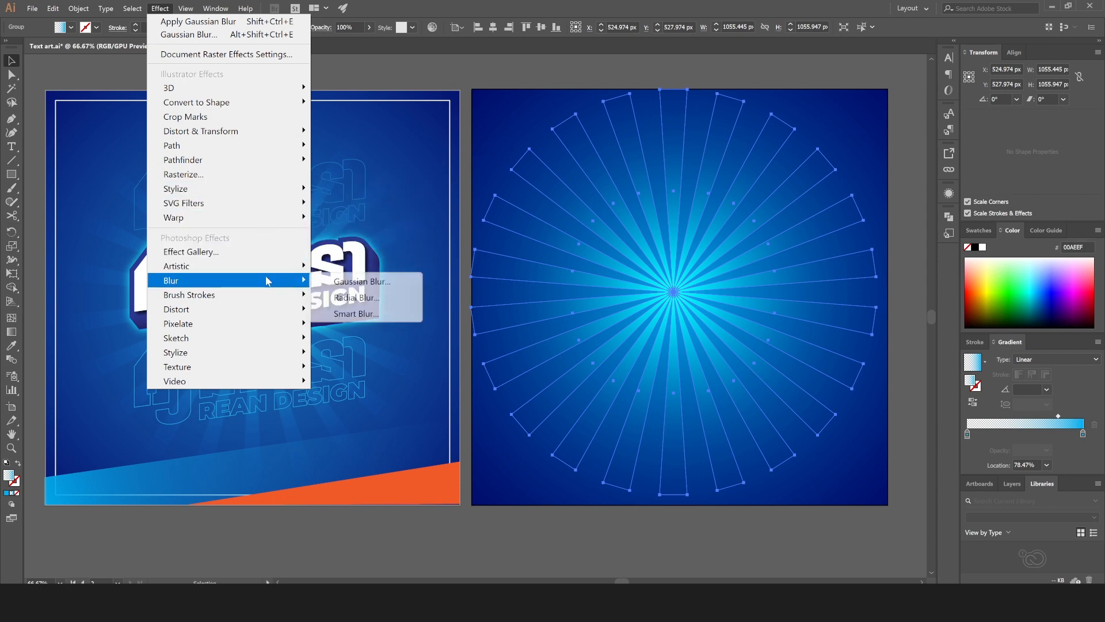
click(355, 282)
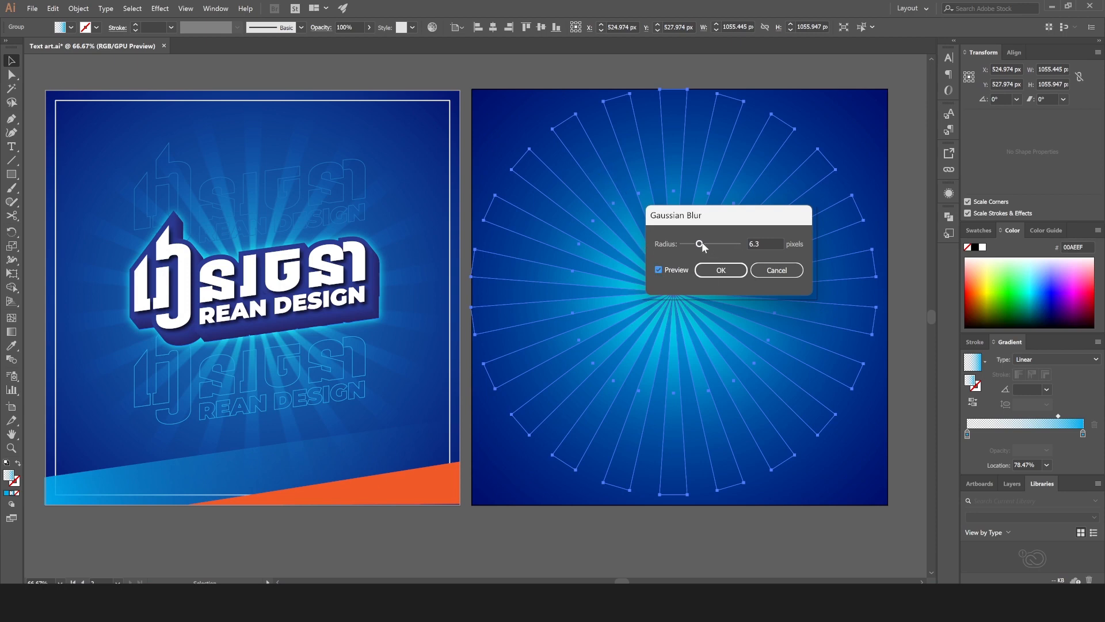
drag(702, 243, 707, 245)
click(721, 270)
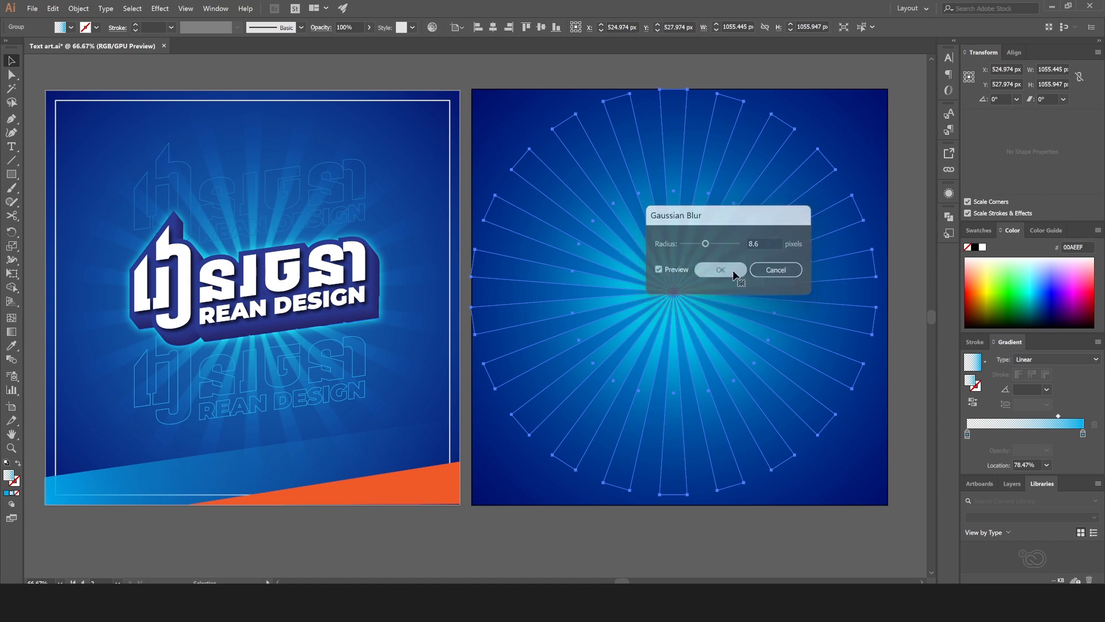
click(481, 69)
Step: Create an inset copy of the background rectangle using Offset Path with an offset of -28 px and Miter joins
click(501, 125)
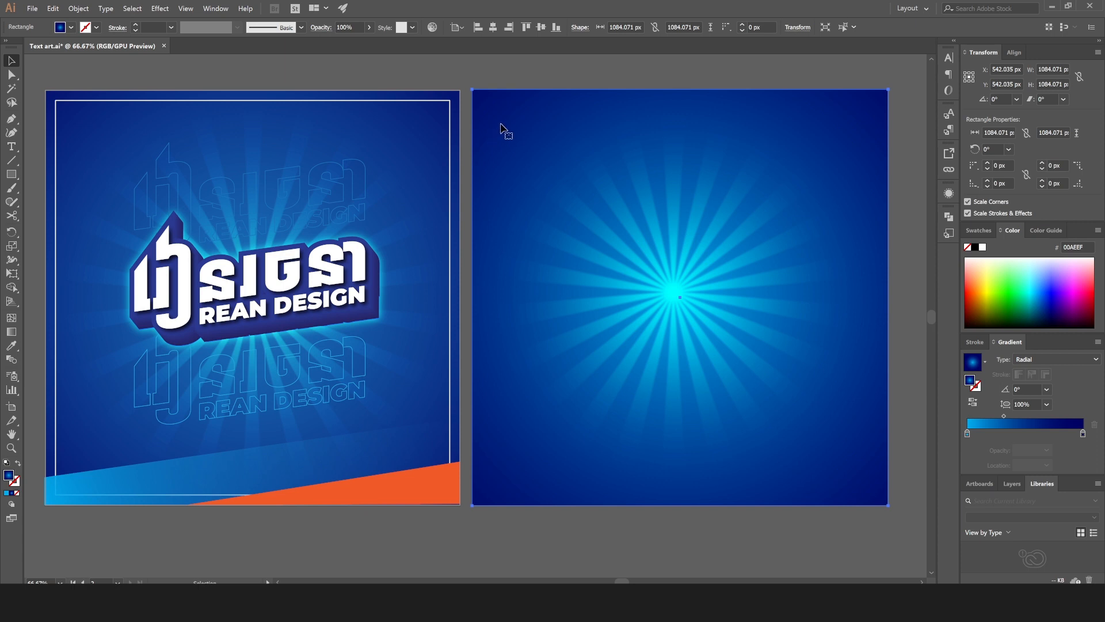
click(78, 8)
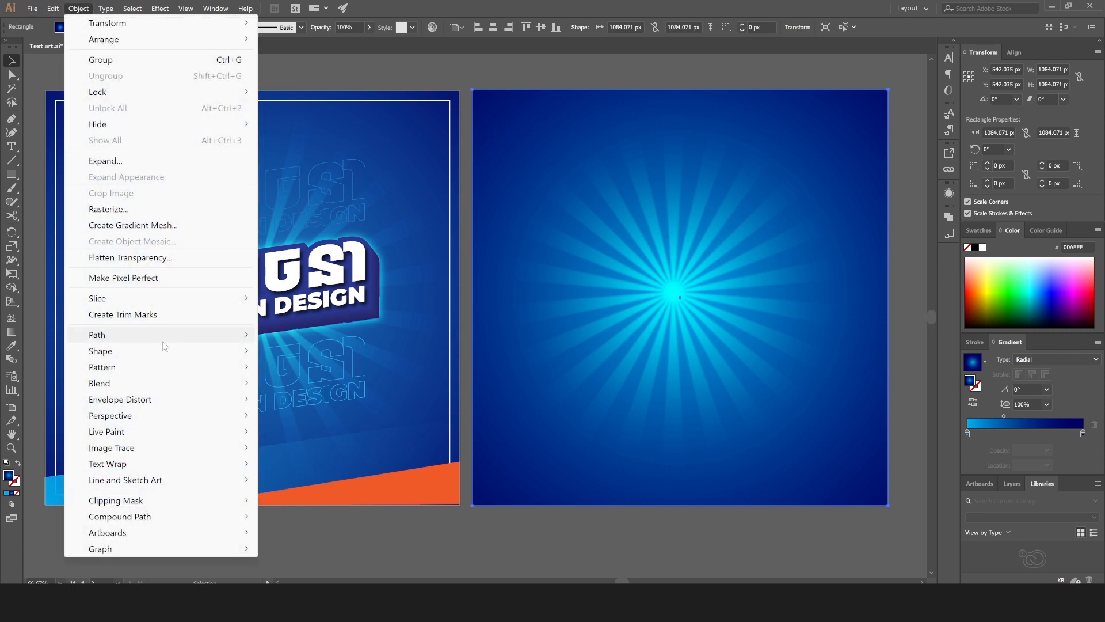
mouse_move(167, 354)
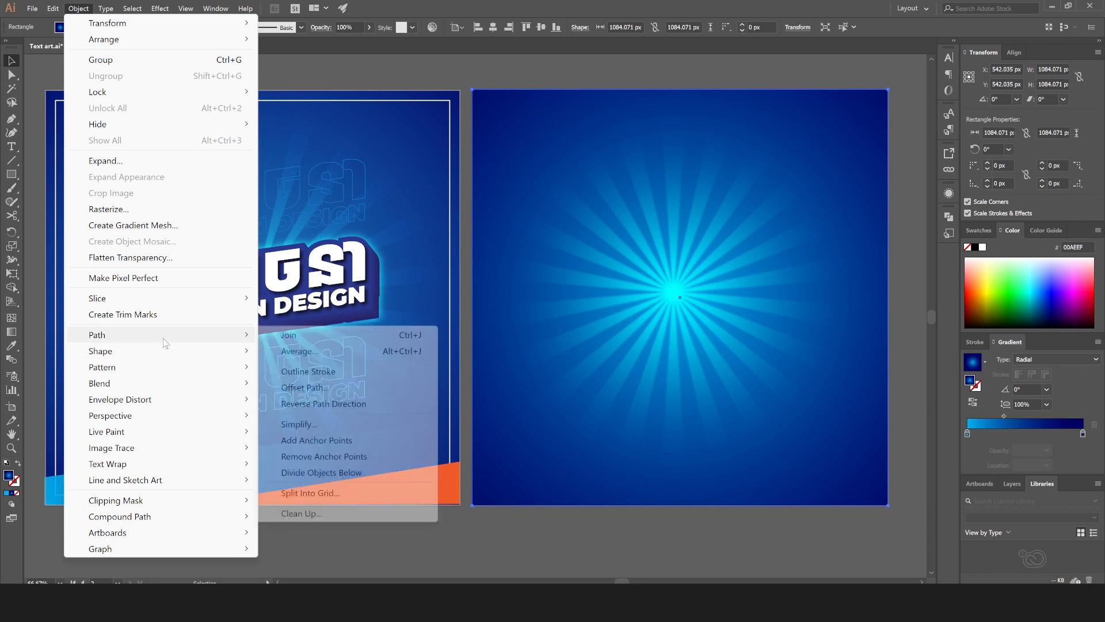
click(305, 387)
click(606, 499)
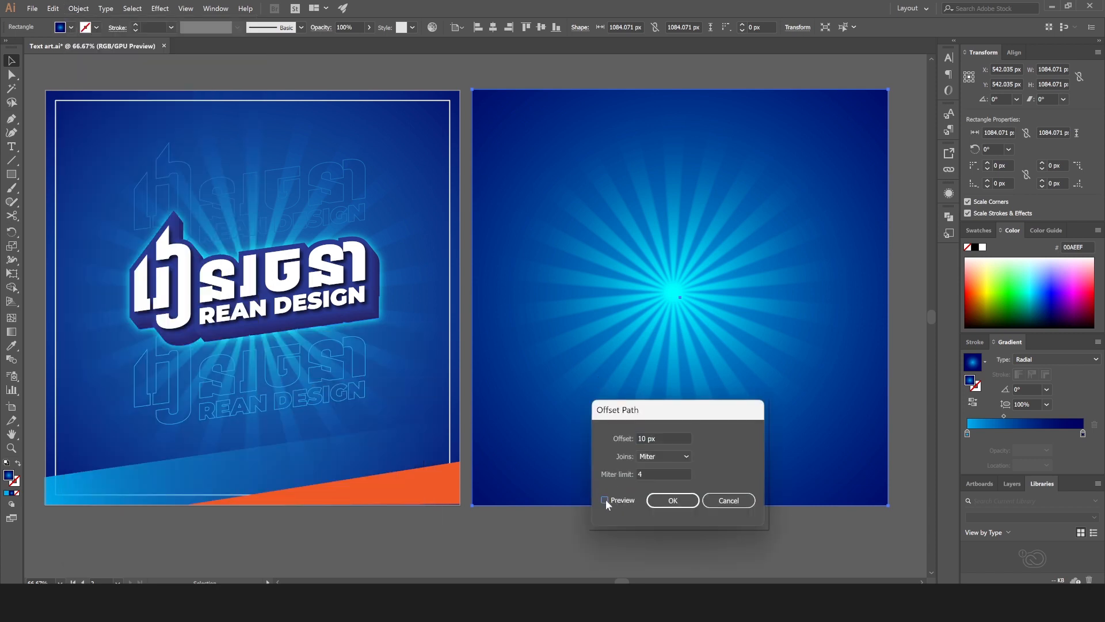
drag(656, 413, 585, 141)
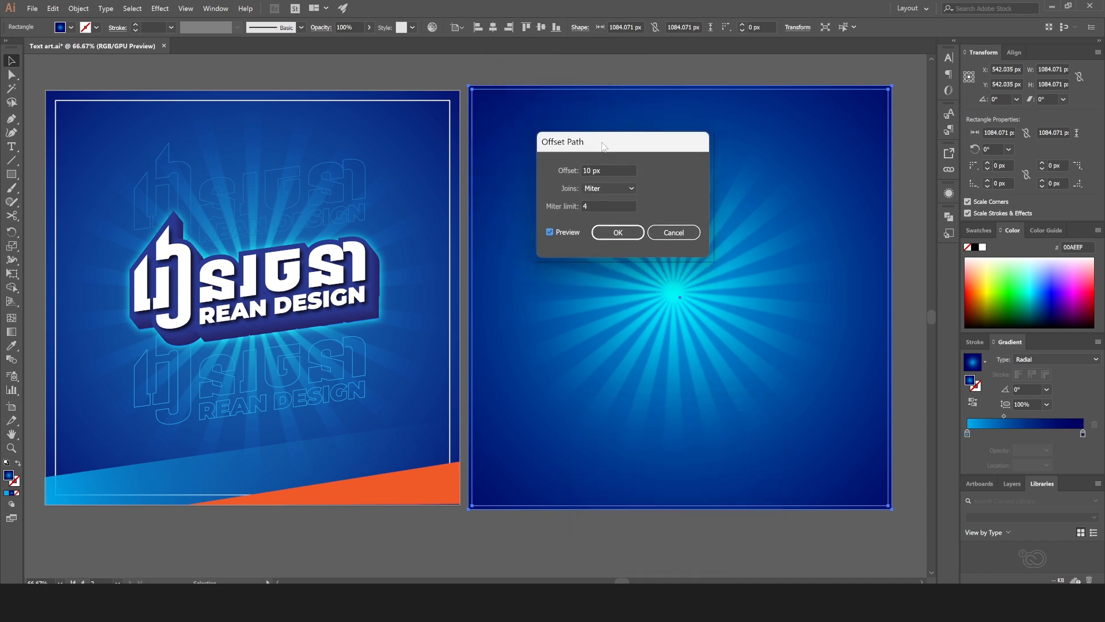
click(615, 172)
key(Home)
text(-)
click(603, 206)
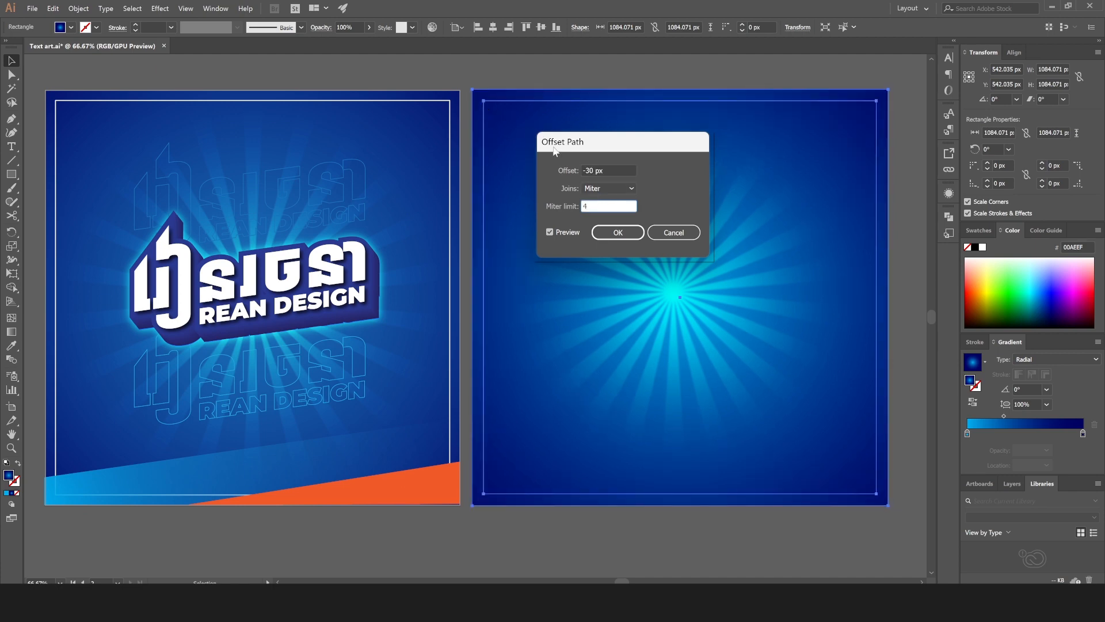
click(588, 171)
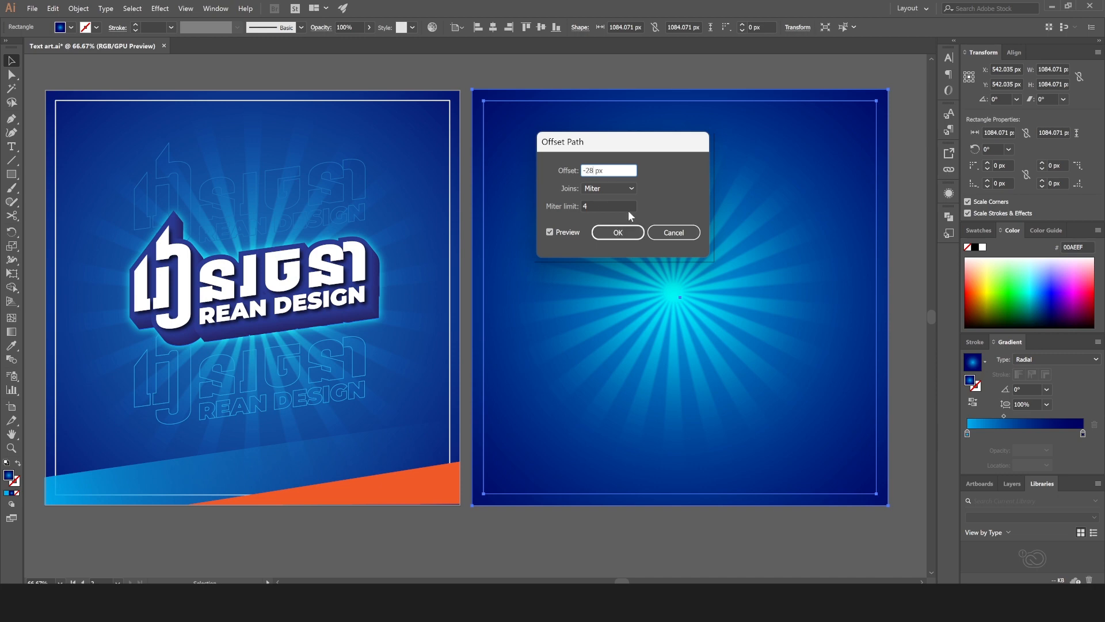
click(626, 208)
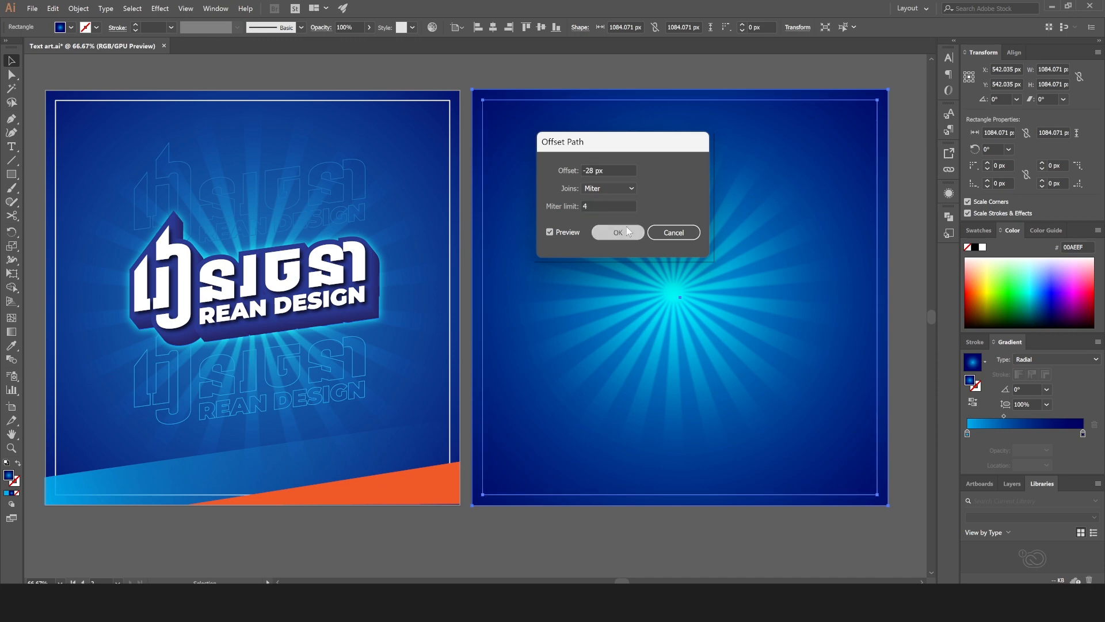
click(626, 228)
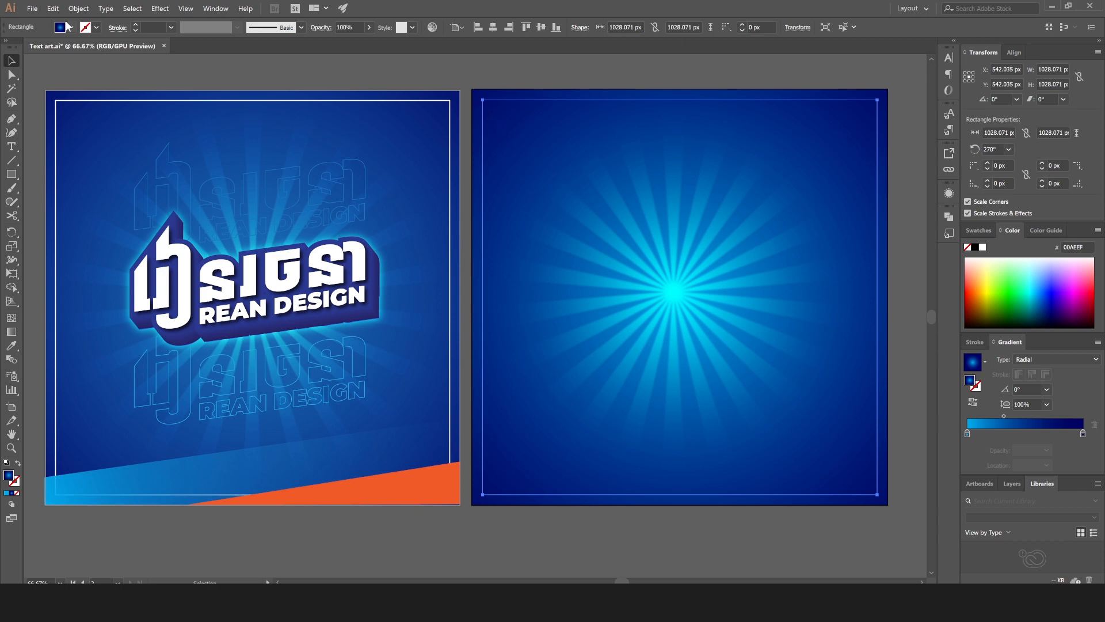
Step: Turn the inset rectangle into a frame with no fill and a 3 pt white stroke, and deselect it
click(71, 28)
click(8, 46)
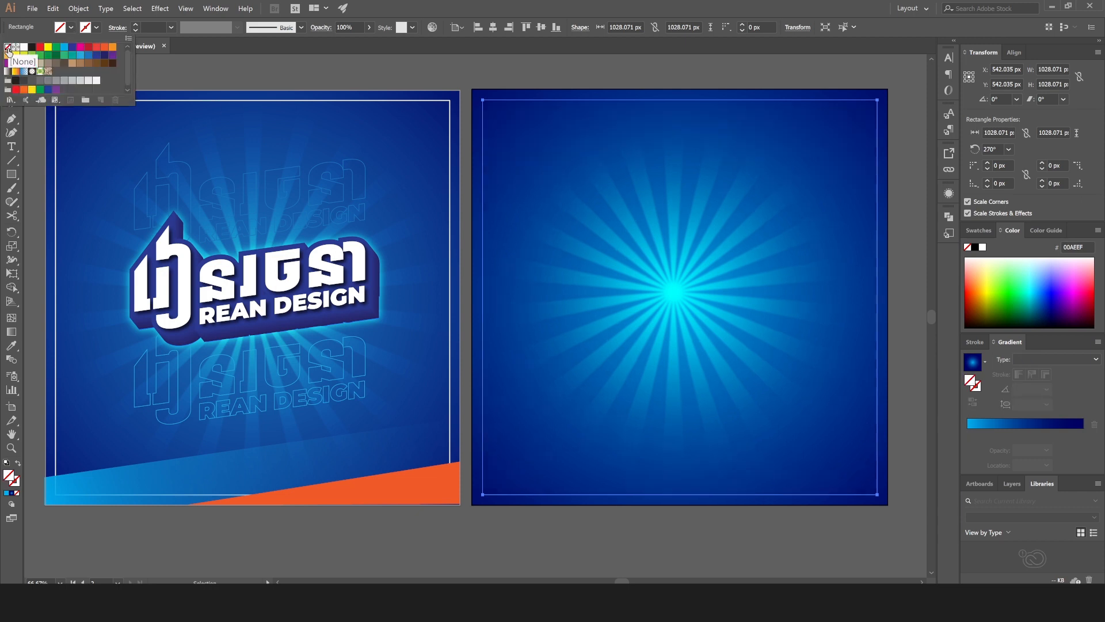
click(90, 30)
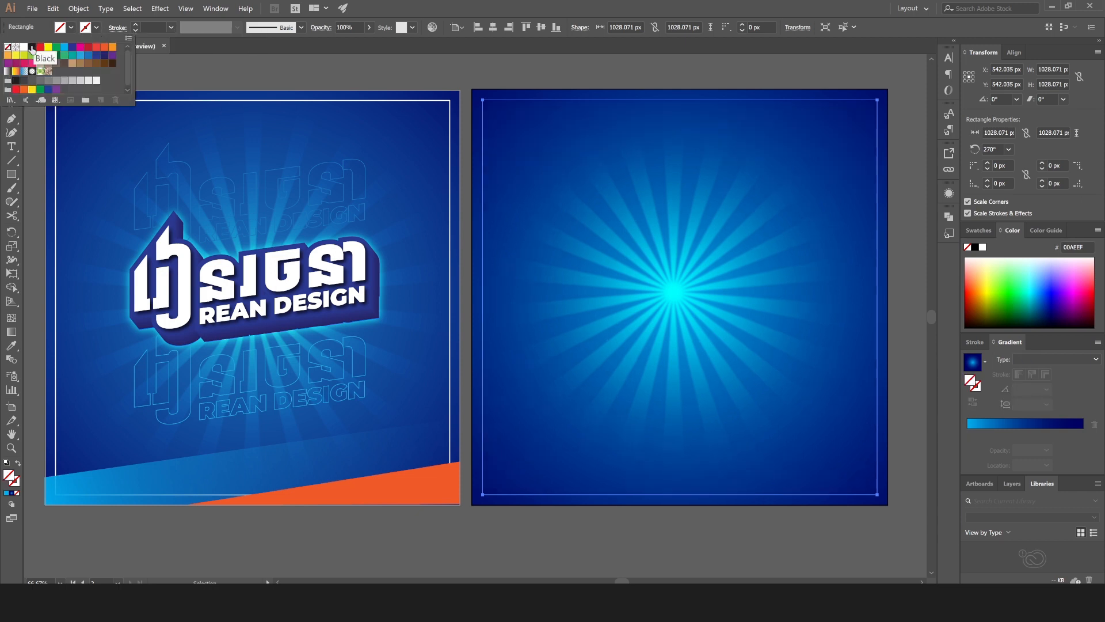
click(23, 47)
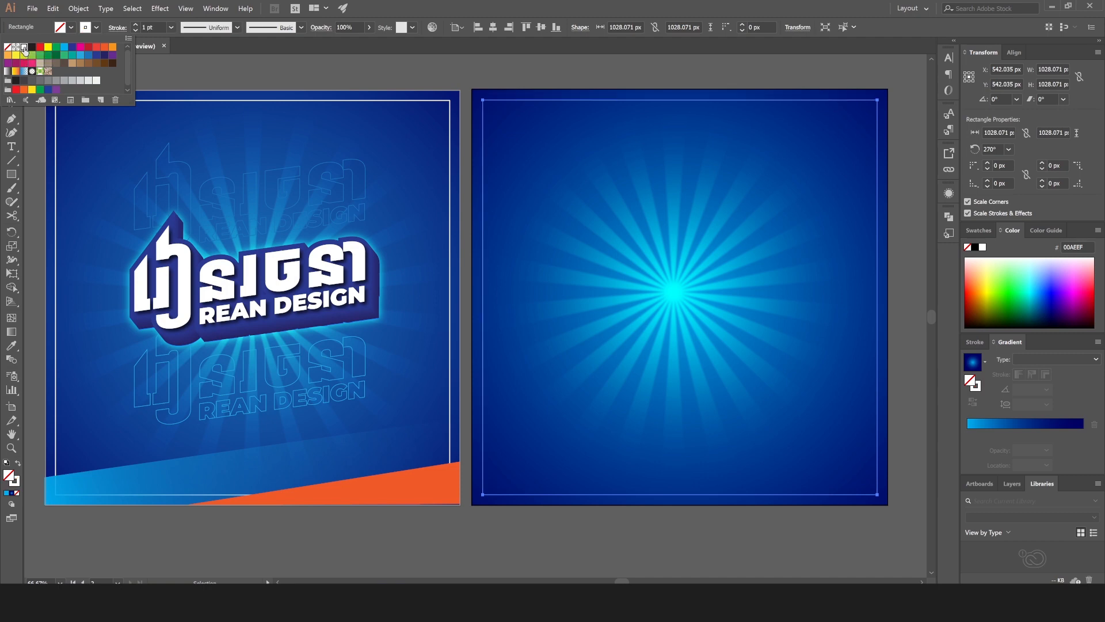
click(136, 23)
click(135, 23)
click(136, 23)
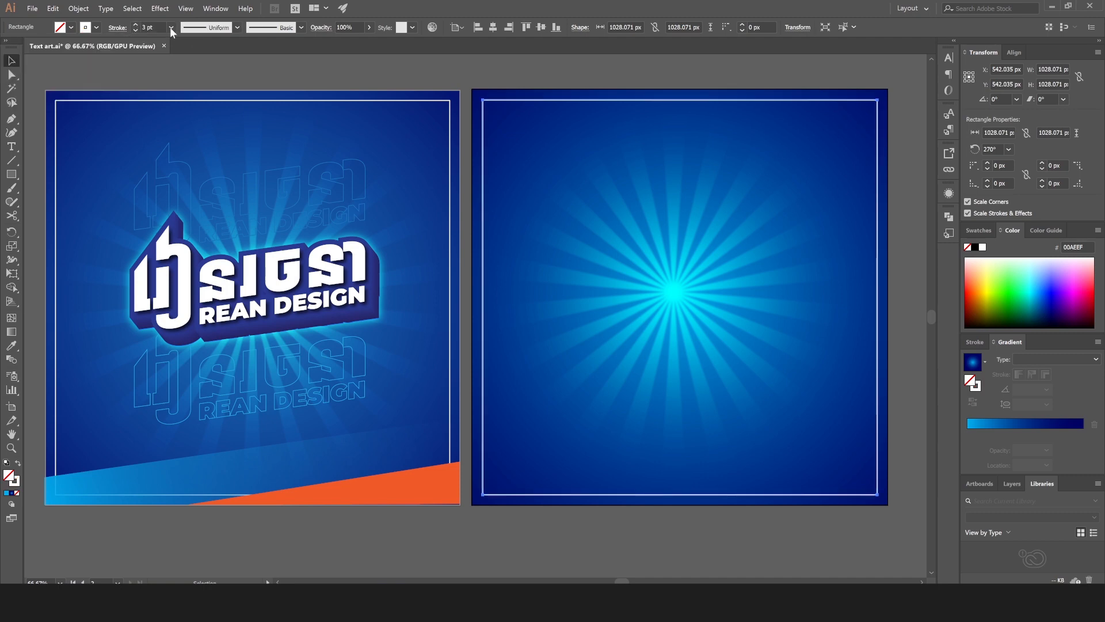
click(413, 68)
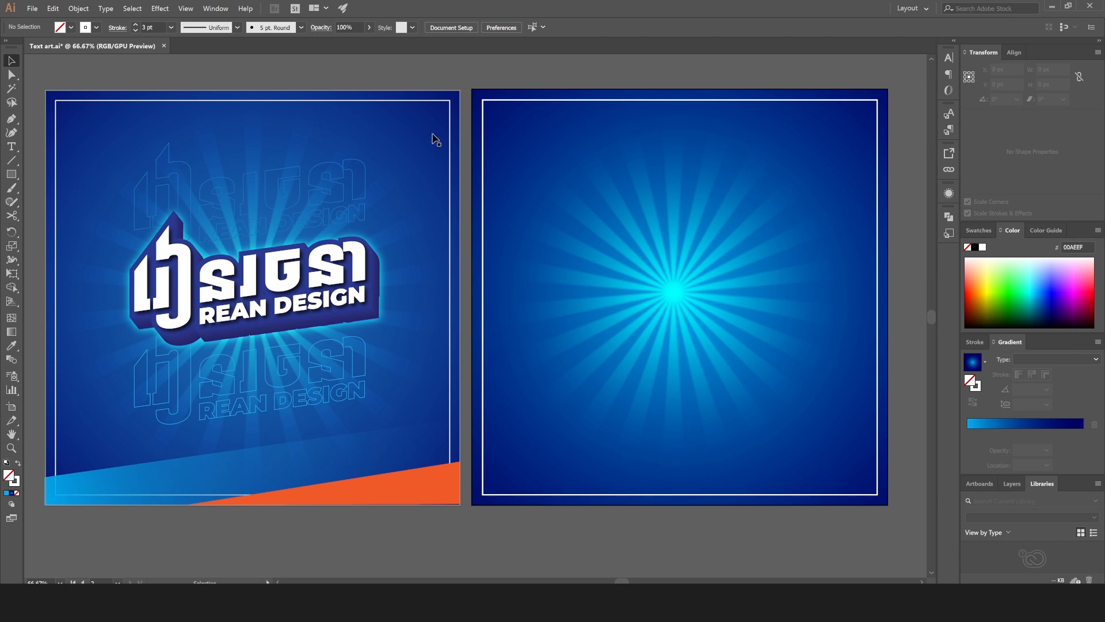
Step: Copy the gradient background rectangle and paste the copy in place above the rays and frame
click(514, 138)
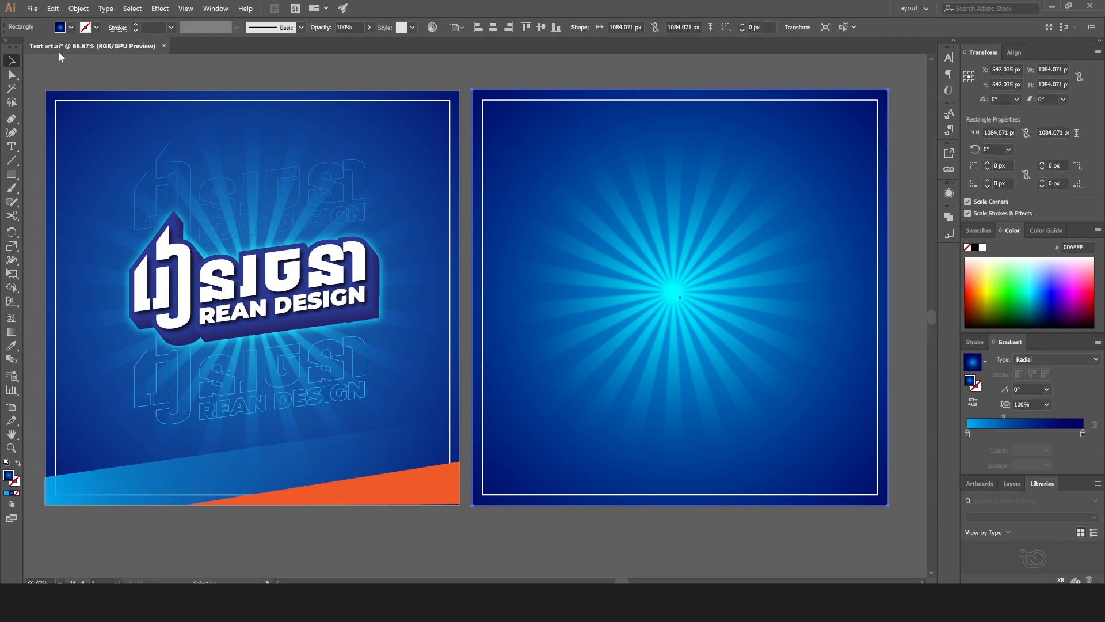
click(53, 8)
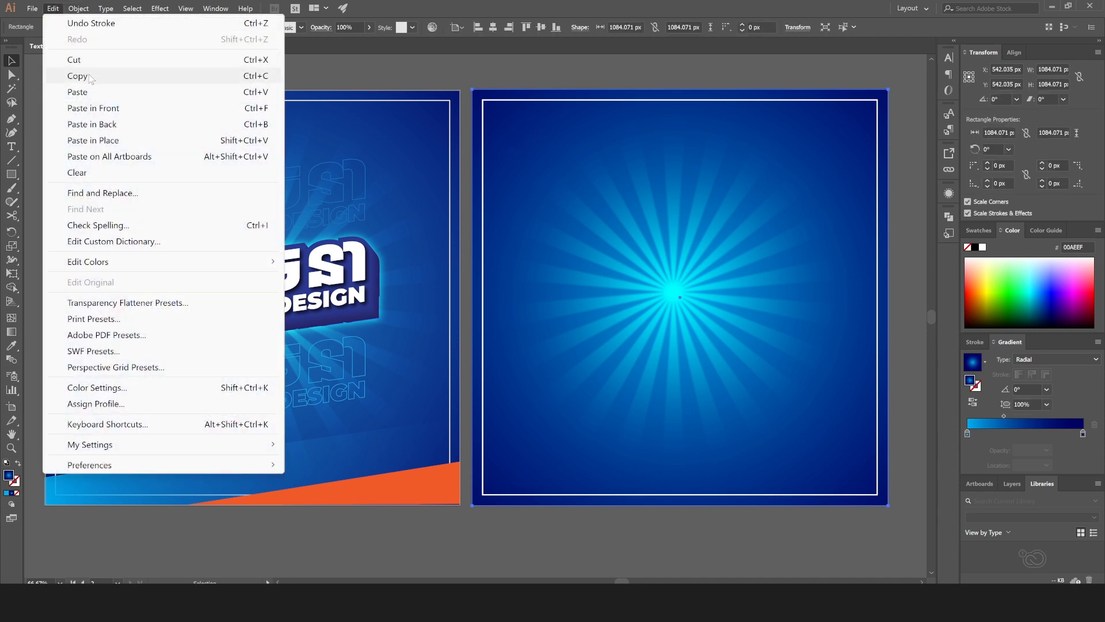
click(75, 75)
click(54, 9)
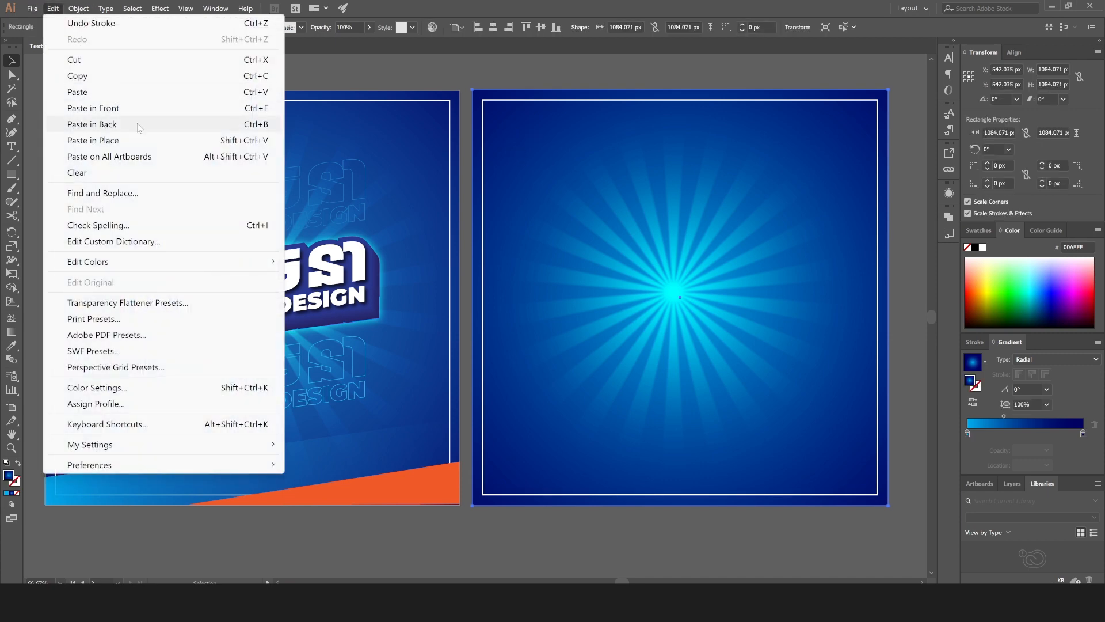
click(160, 140)
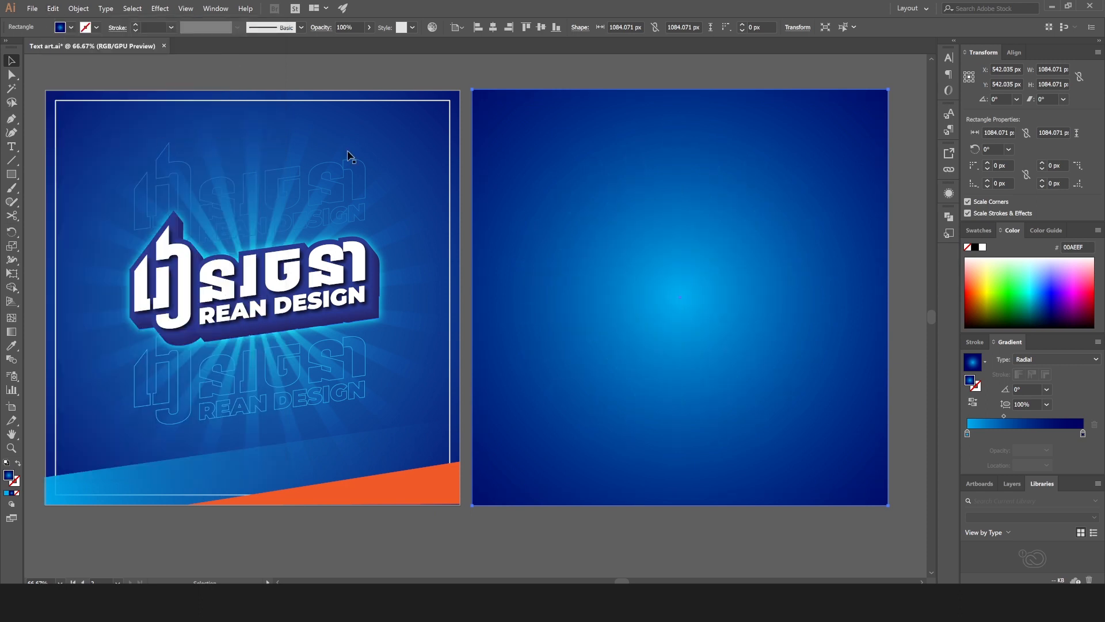
Step: Reshape the pasted rectangle into a slanted bottom band by lowering its upper-left corner to about Y 980 px and upper-right corner to about 824 px
click(11, 74)
click(473, 90)
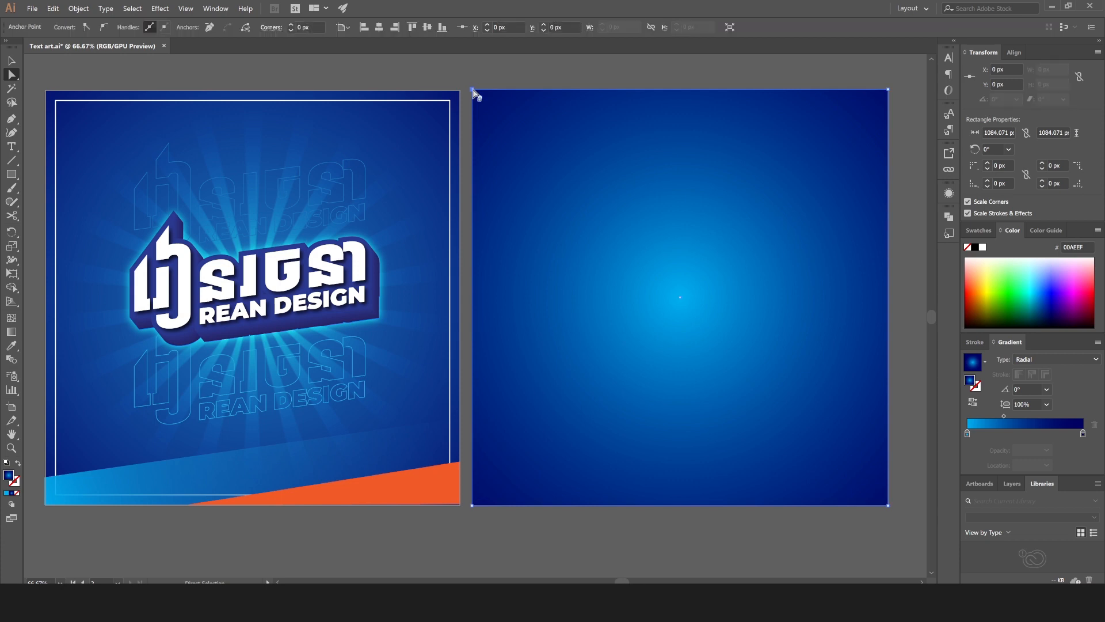
drag(474, 92, 474, 466)
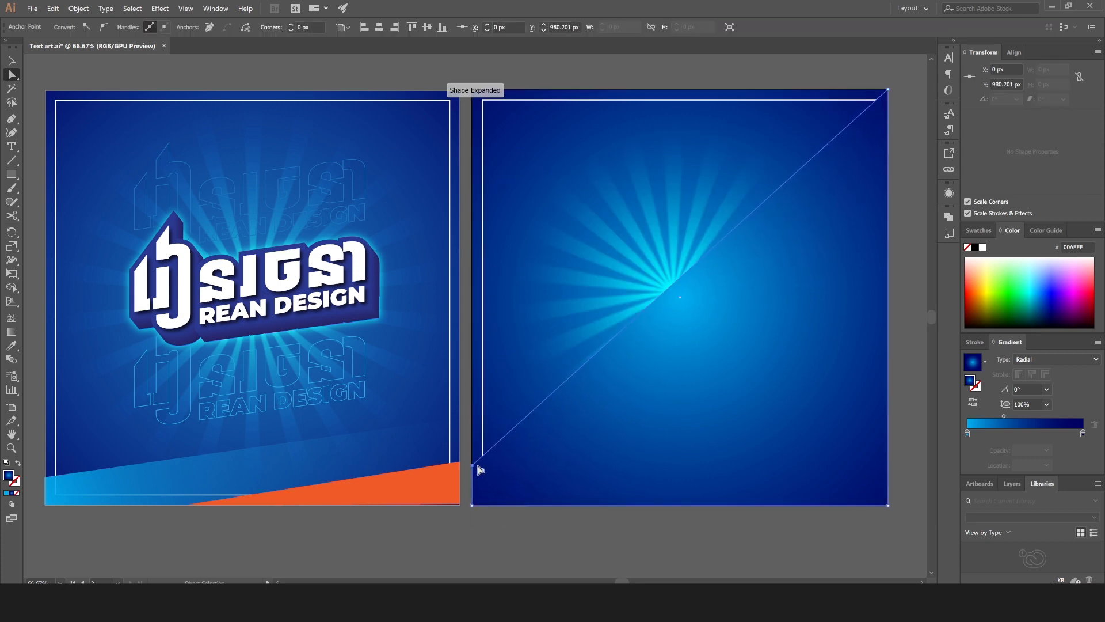
drag(890, 91, 902, 409)
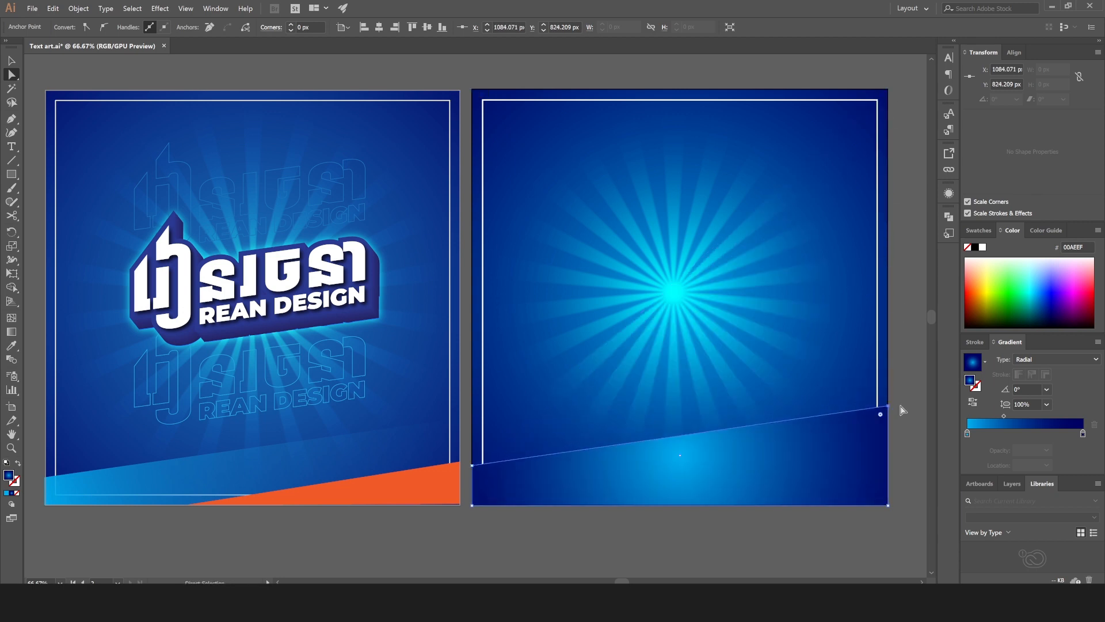
Step: Give the slanted bottom band a linear gradient whose dark blue end stop has 0% opacity, and deselect the band
click(724, 478)
click(12, 61)
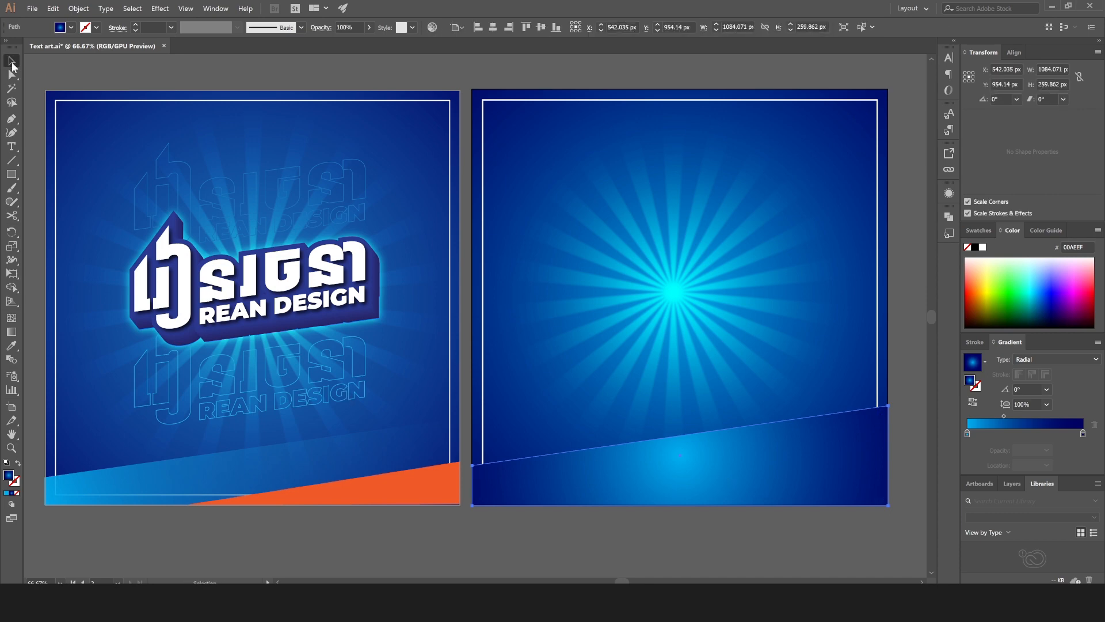
click(1051, 358)
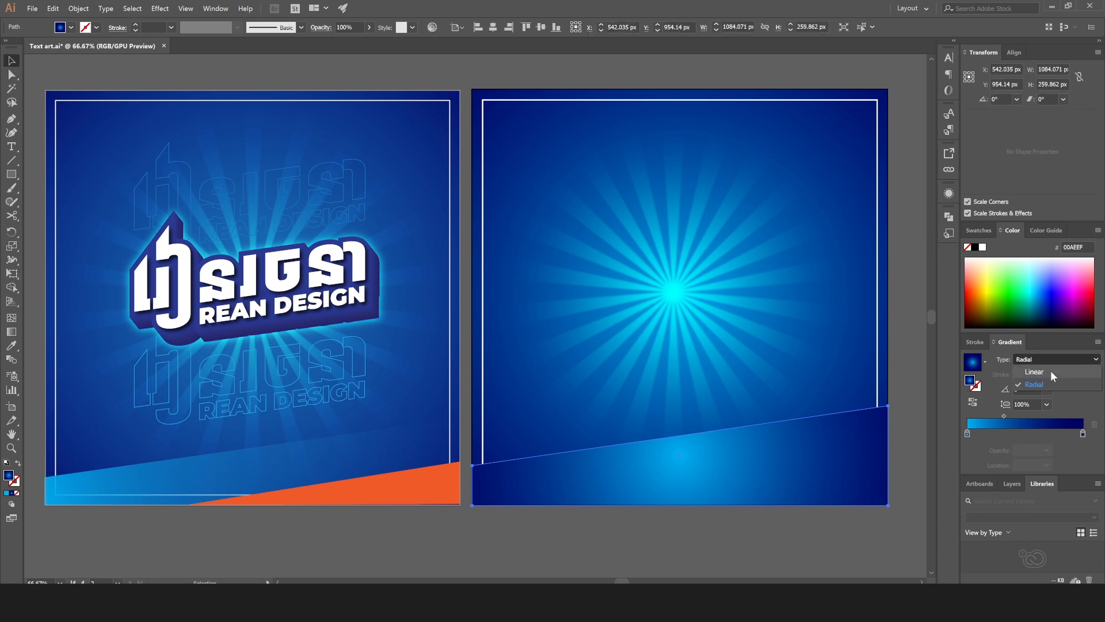
click(1051, 371)
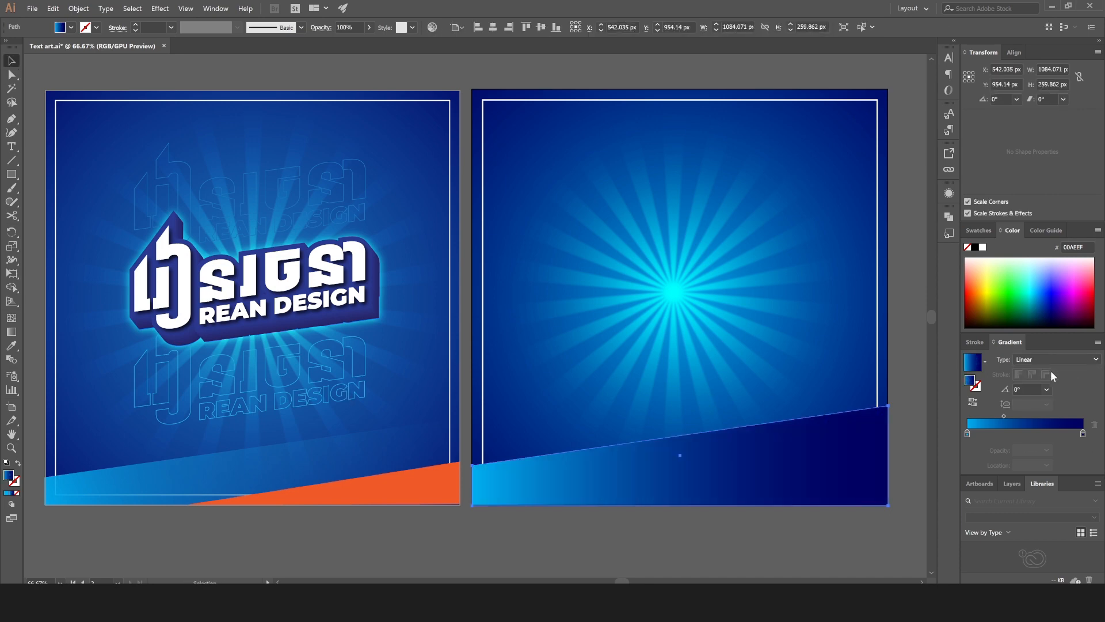
click(1083, 435)
double_click(1083, 434)
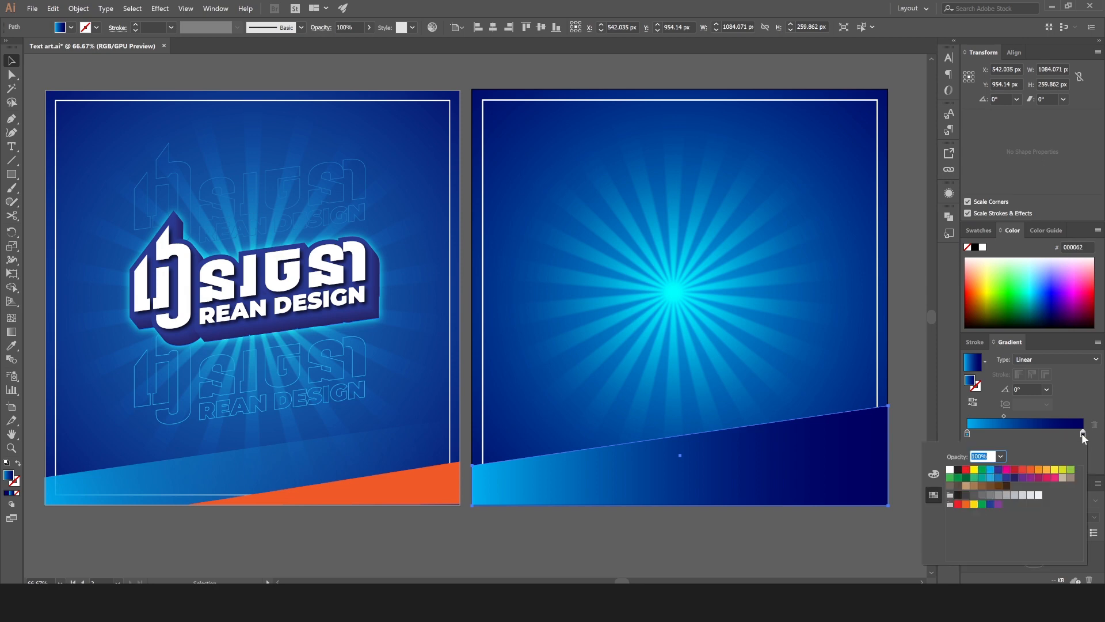
click(1002, 456)
click(1014, 319)
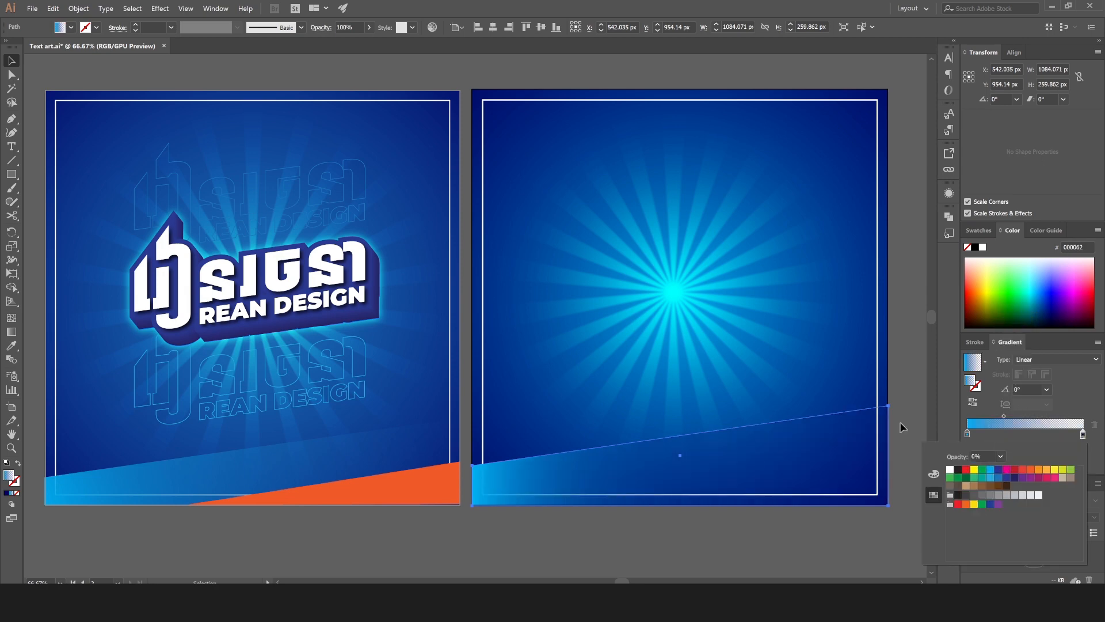
click(796, 524)
click(797, 524)
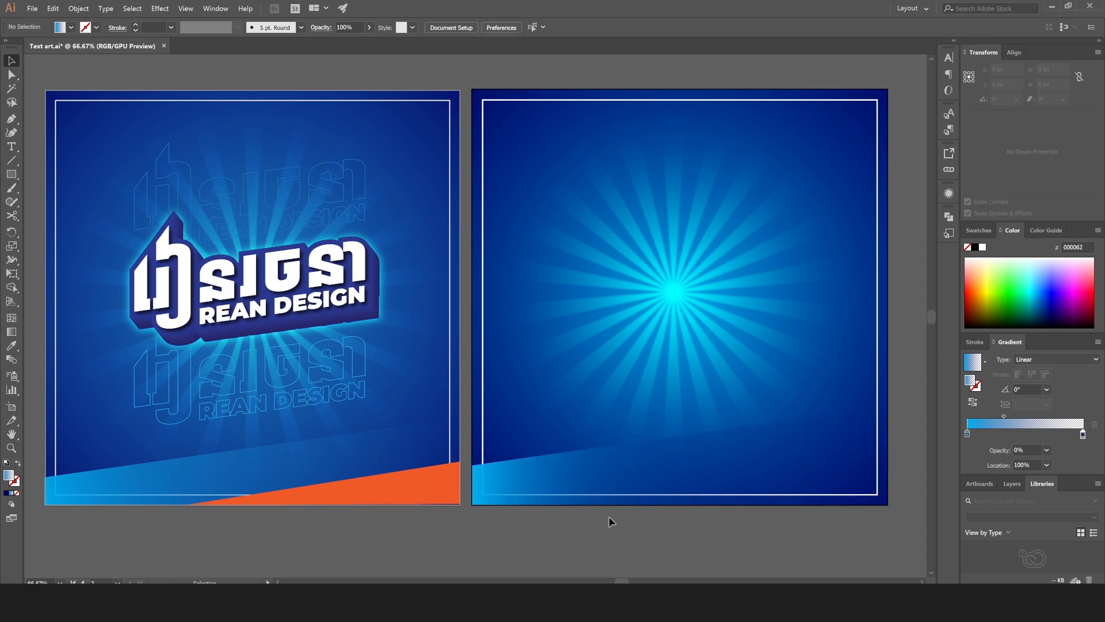
Step: Angle the band's linear gradient diagonally at about 23.7° and shift its midpoint so the light blue fades out farther across
click(606, 486)
key(g)
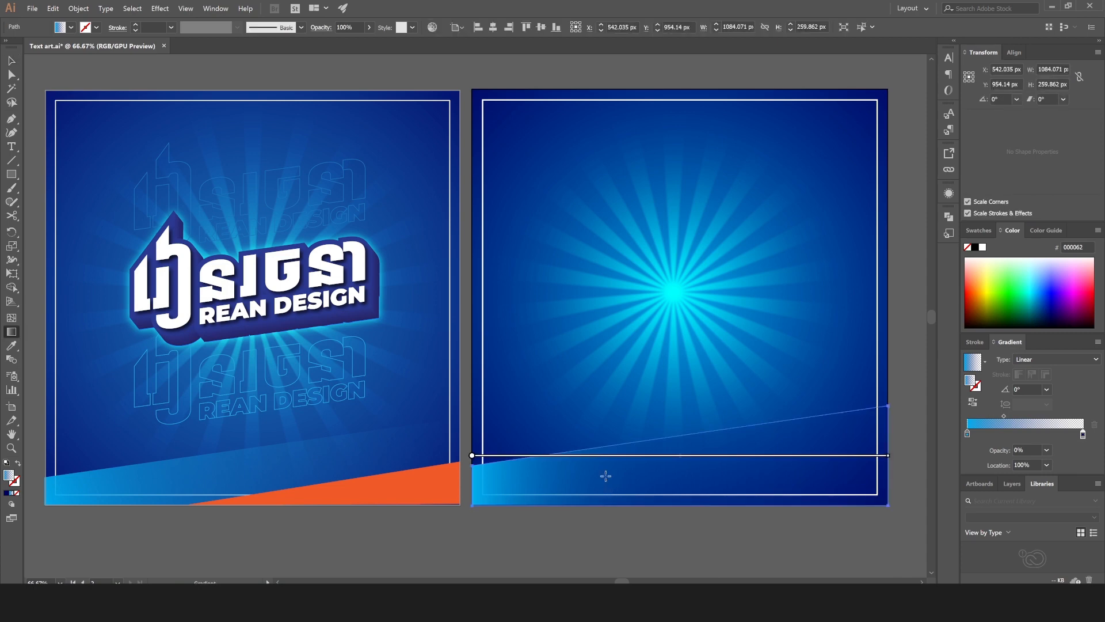
drag(505, 508, 909, 453)
mouse_move(656, 484)
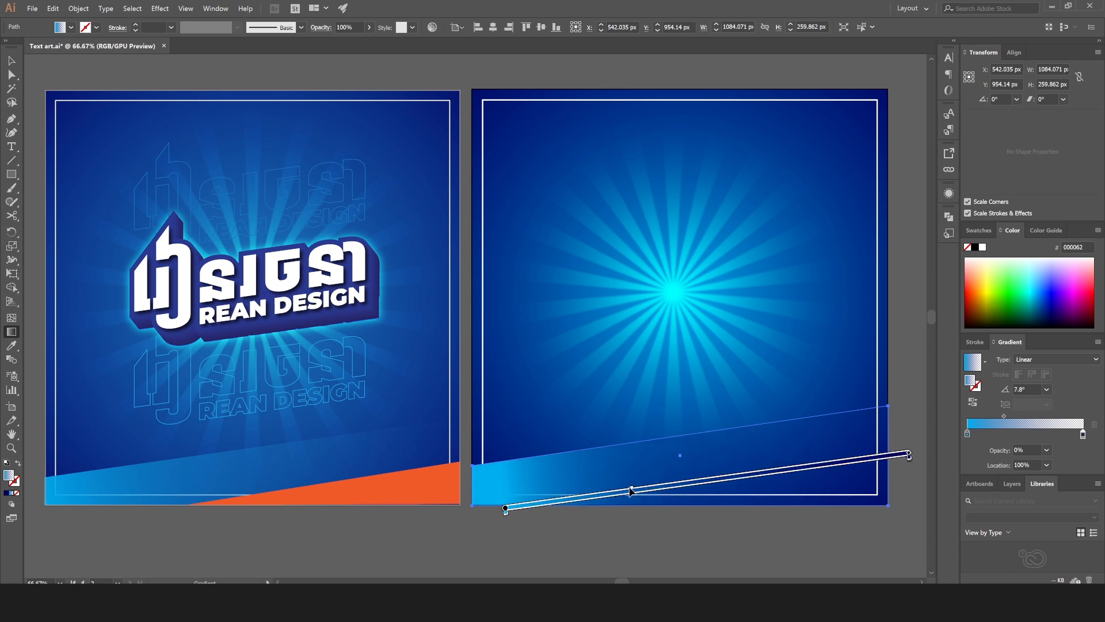
drag(633, 491, 763, 472)
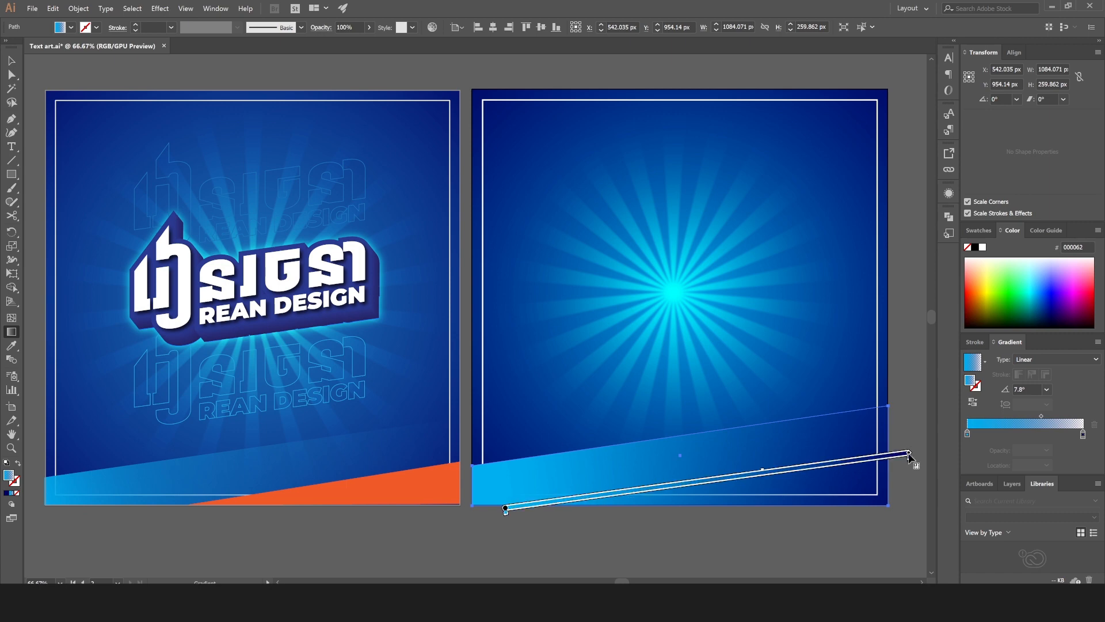
mouse_move(567, 535)
mouse_down()
mouse_move(794, 421)
mouse_move(836, 403)
mouse_move(840, 416)
mouse_up()
drag(769, 451, 737, 464)
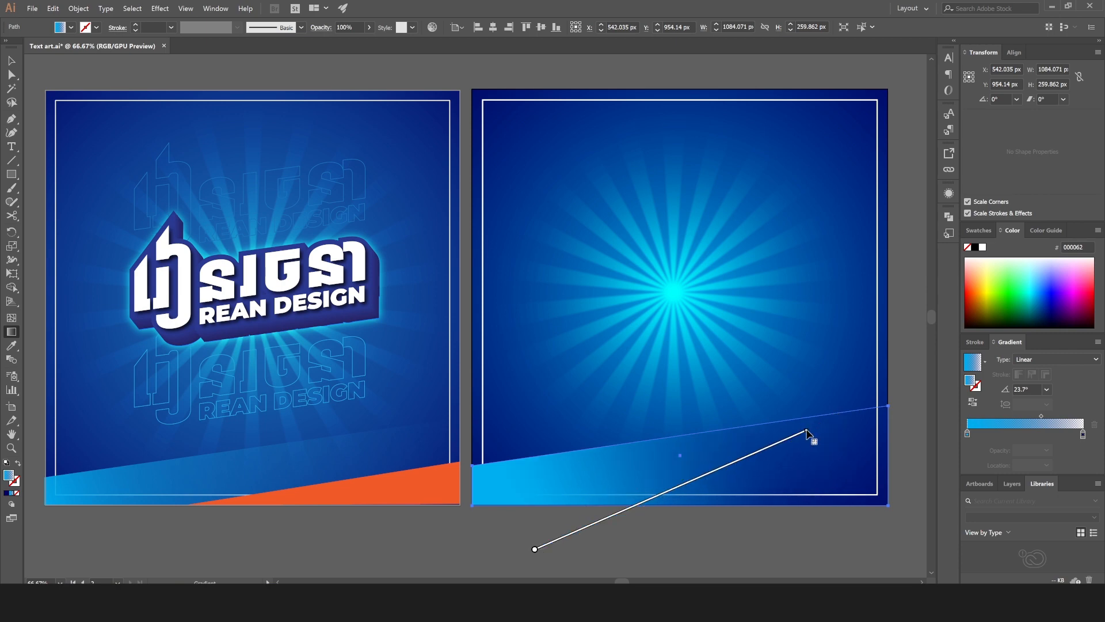
mouse_move(807, 430)
mouse_down()
mouse_move(891, 380)
mouse_move(924, 379)
mouse_up()
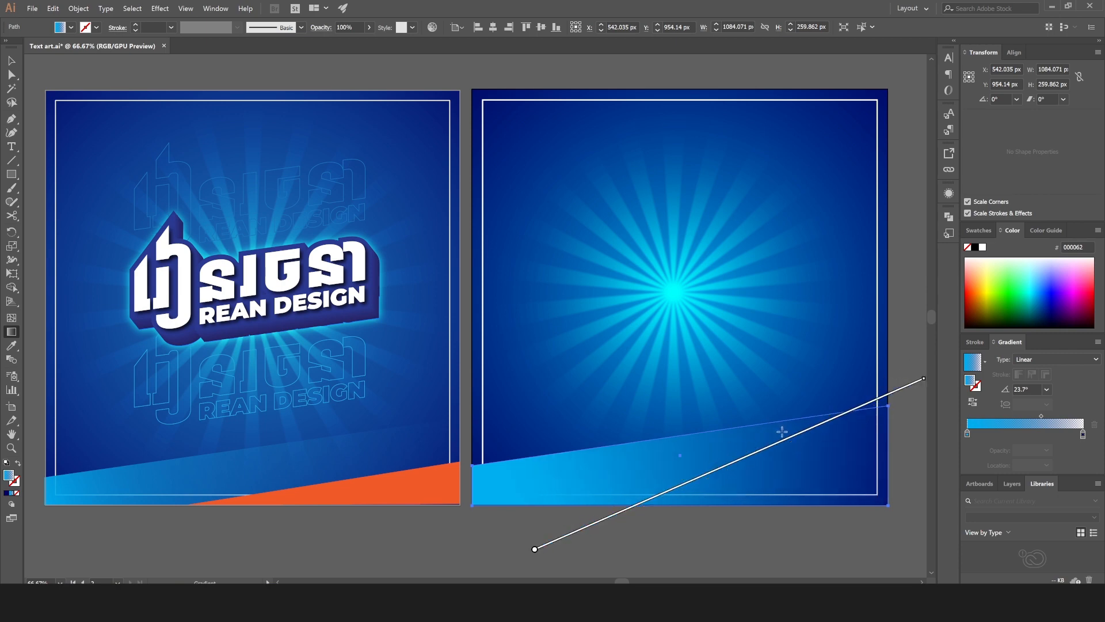
mouse_move(786, 437)
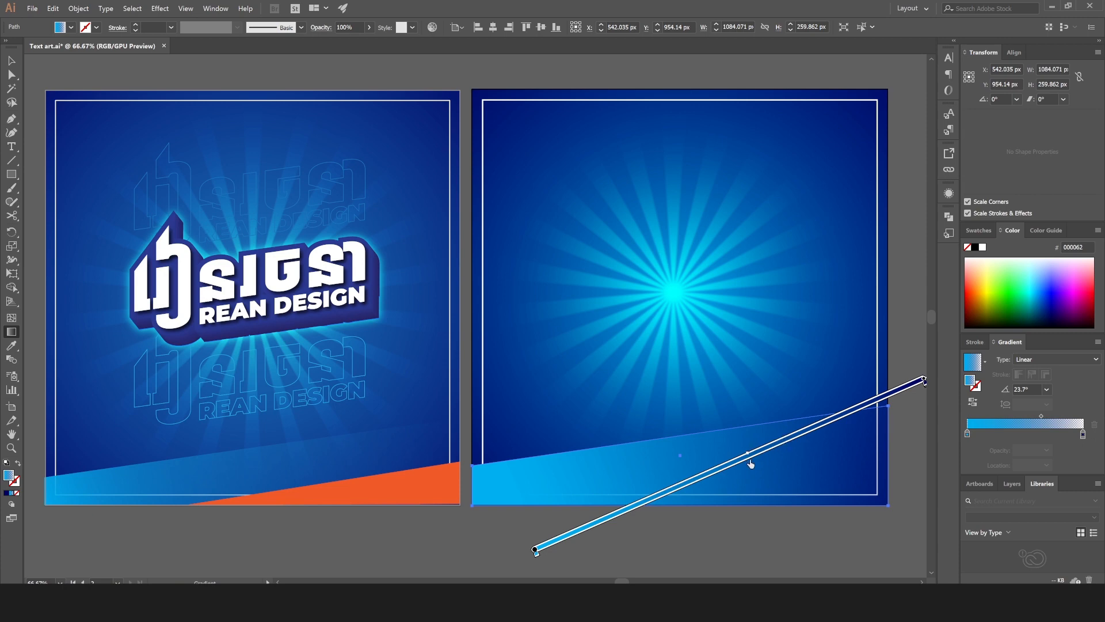
click(12, 64)
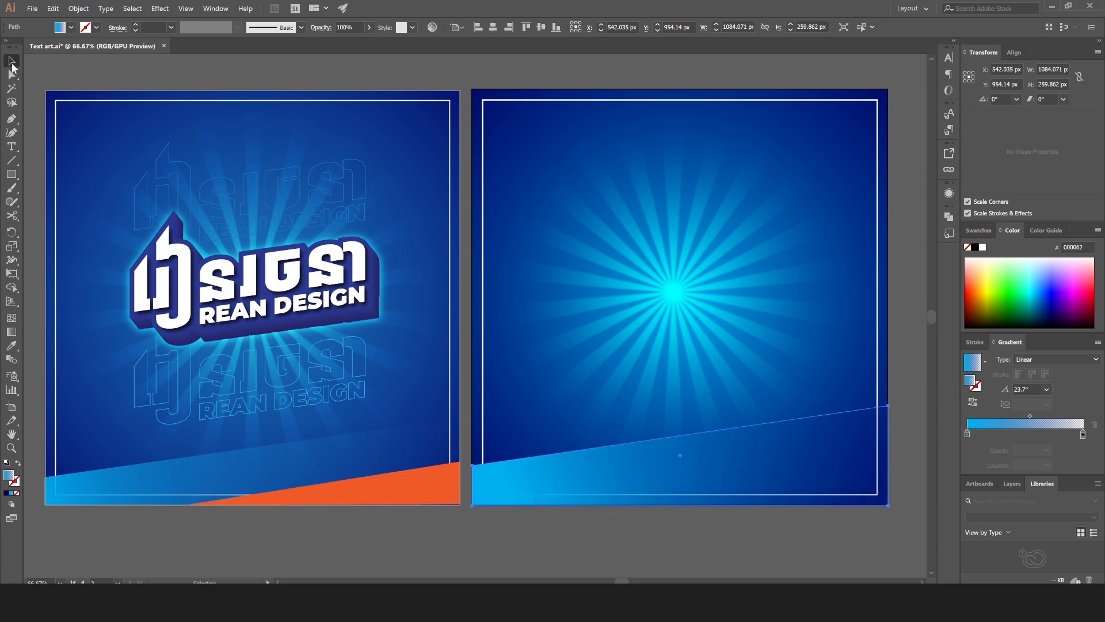
click(657, 550)
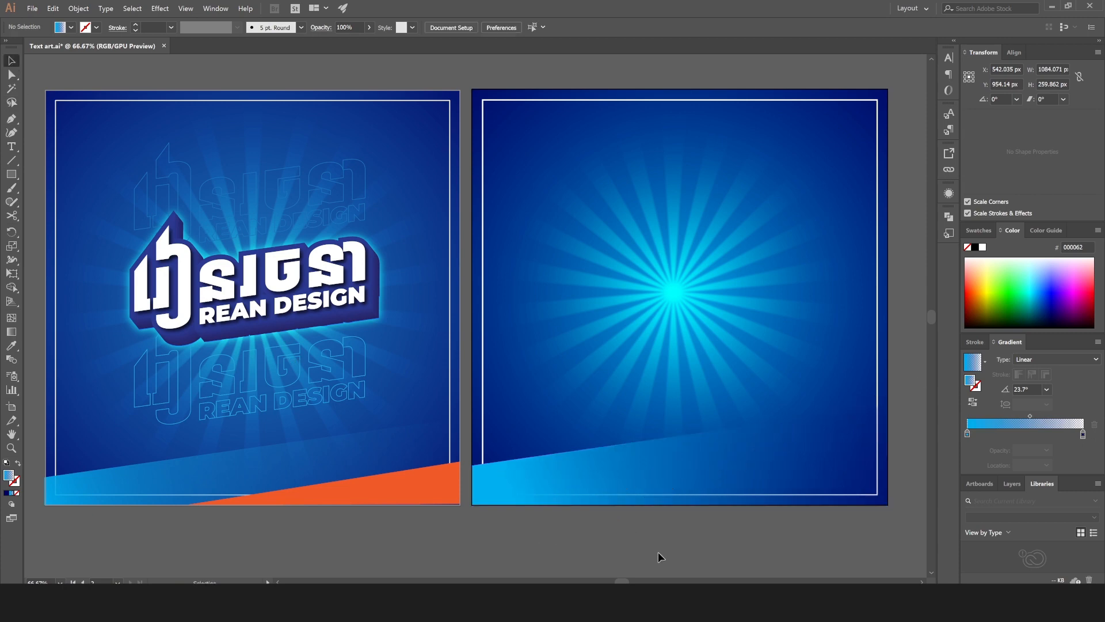
Step: Copy the blue slanted band and paste the copy in place
click(633, 473)
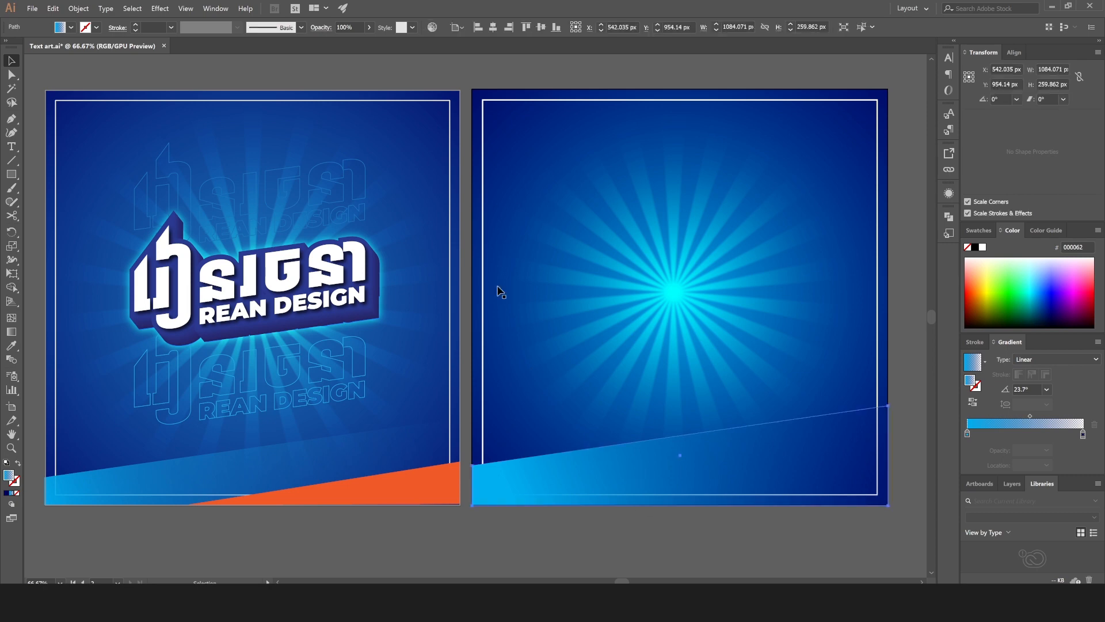
click(49, 9)
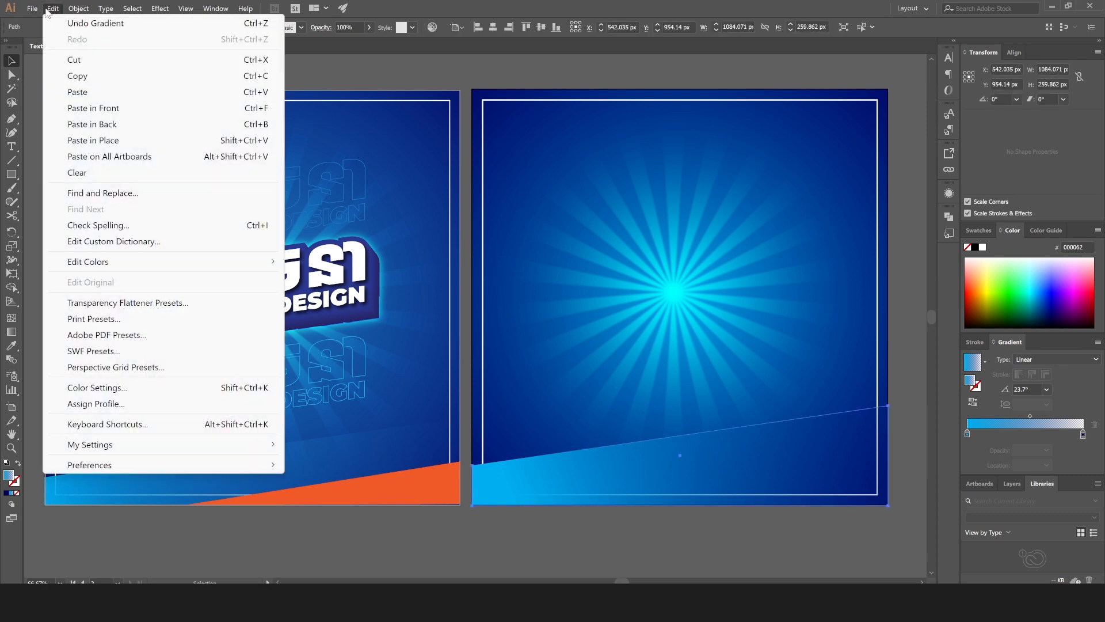
click(90, 76)
click(51, 12)
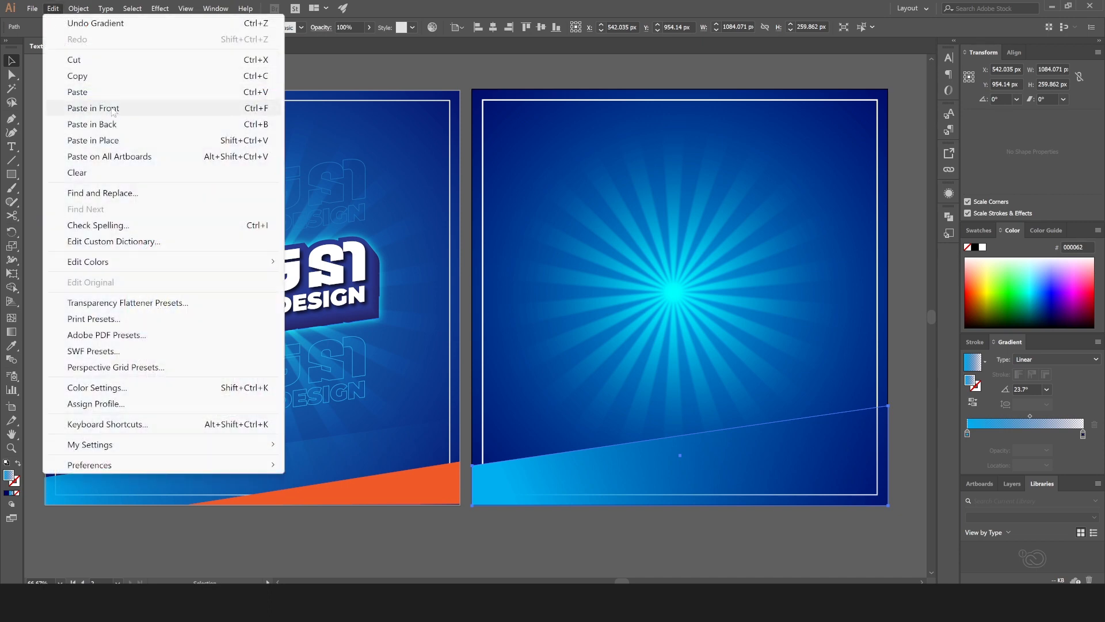
click(128, 138)
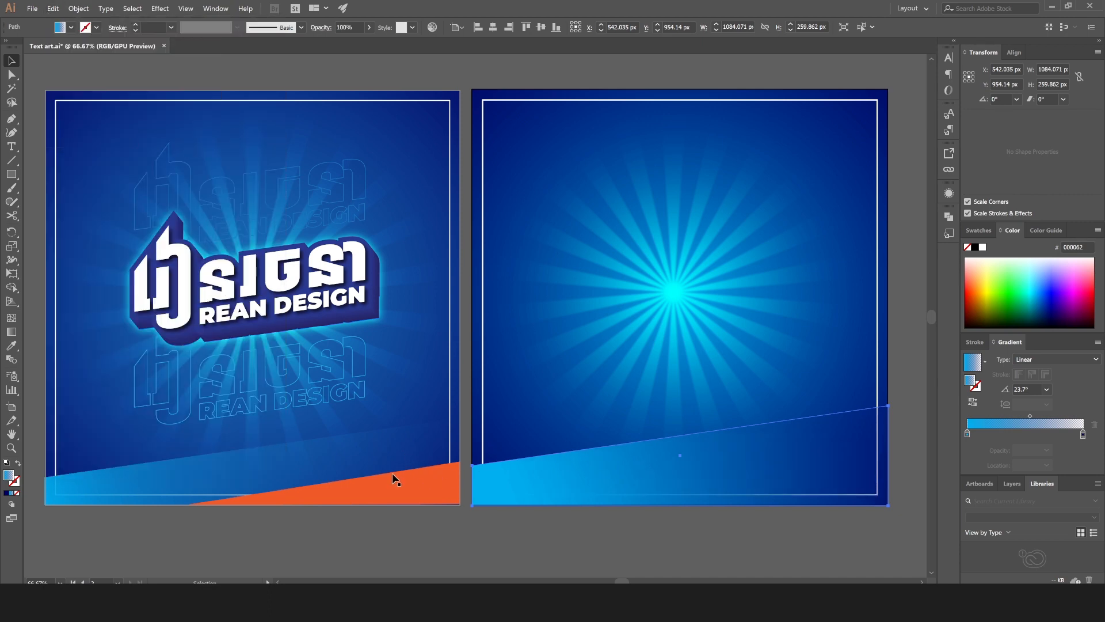
Step: Fill the pasted band copy with solid orange F15A29
click(70, 28)
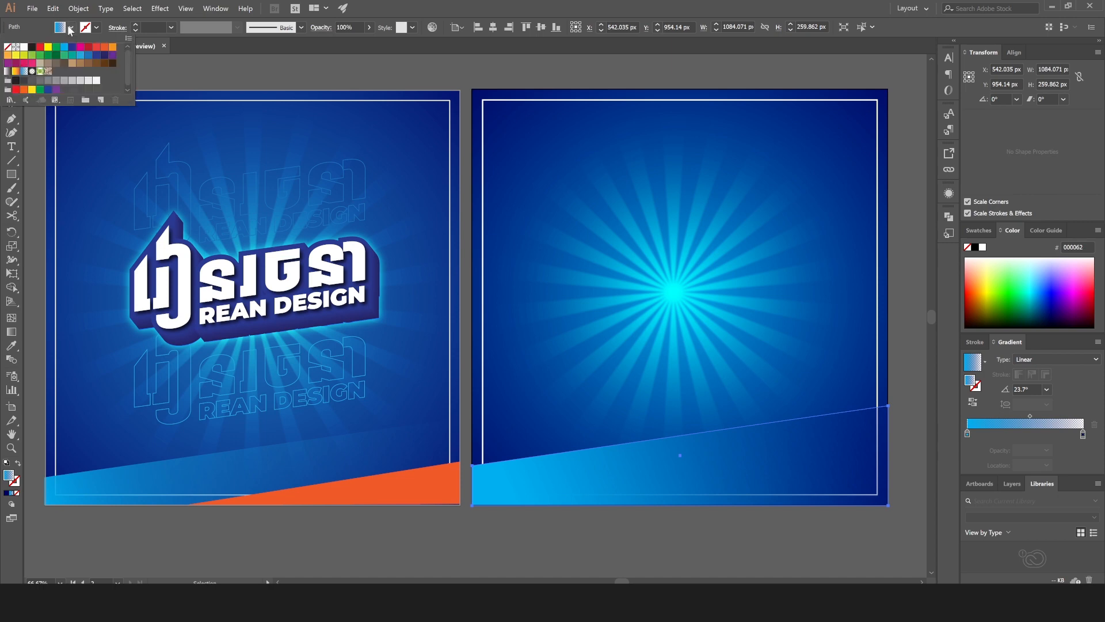
click(104, 47)
click(572, 545)
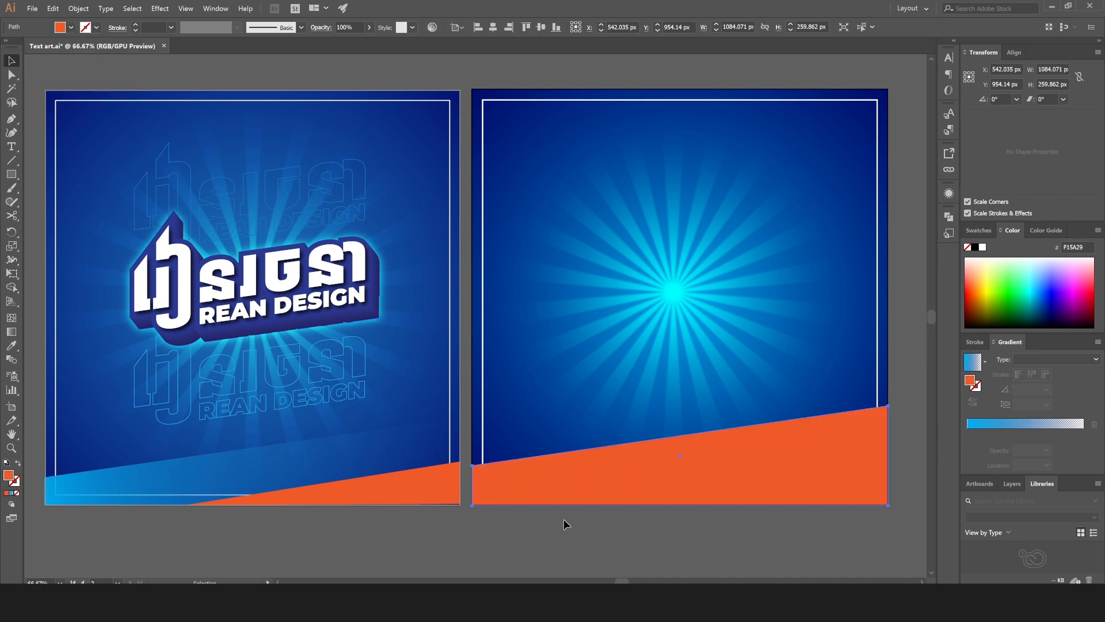
Step: Delete the upper-left anchor point of the orange band to turn it into a triangle
click(11, 118)
drag(11, 118, 56, 145)
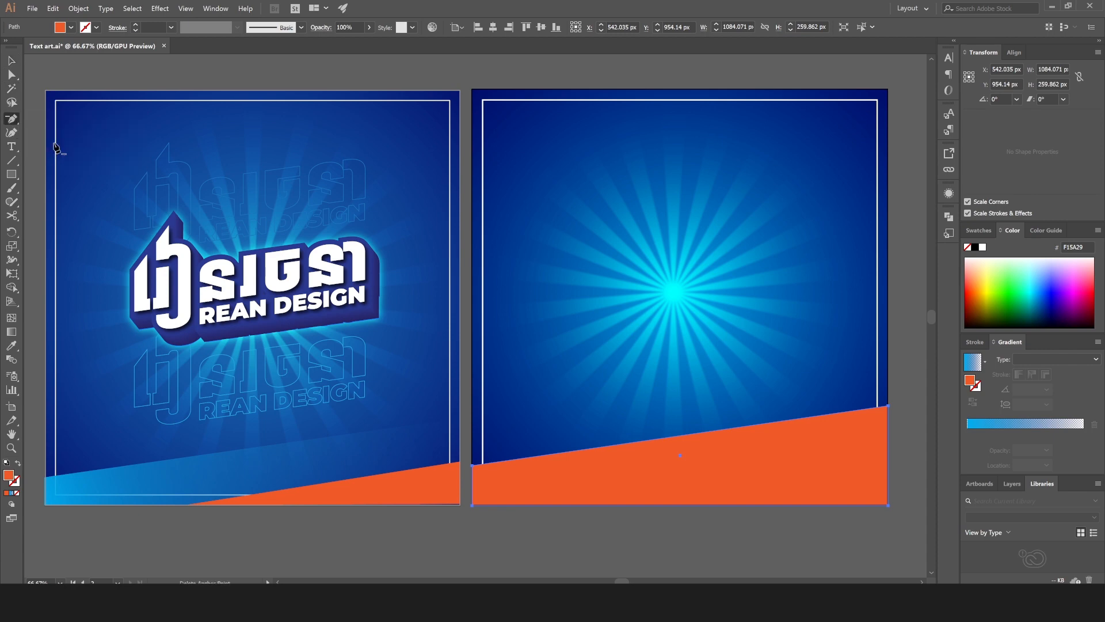
click(473, 465)
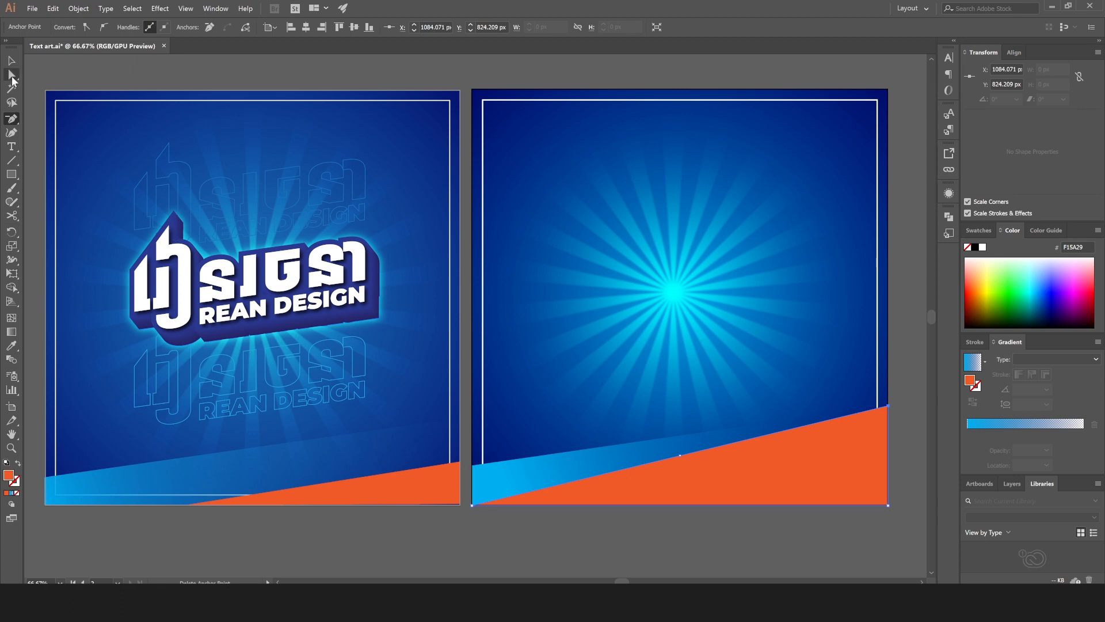
Step: Reshape the orange triangle by moving its lower-left corner to about X 343 px and its upper-right corner to about Y 943 px
click(12, 75)
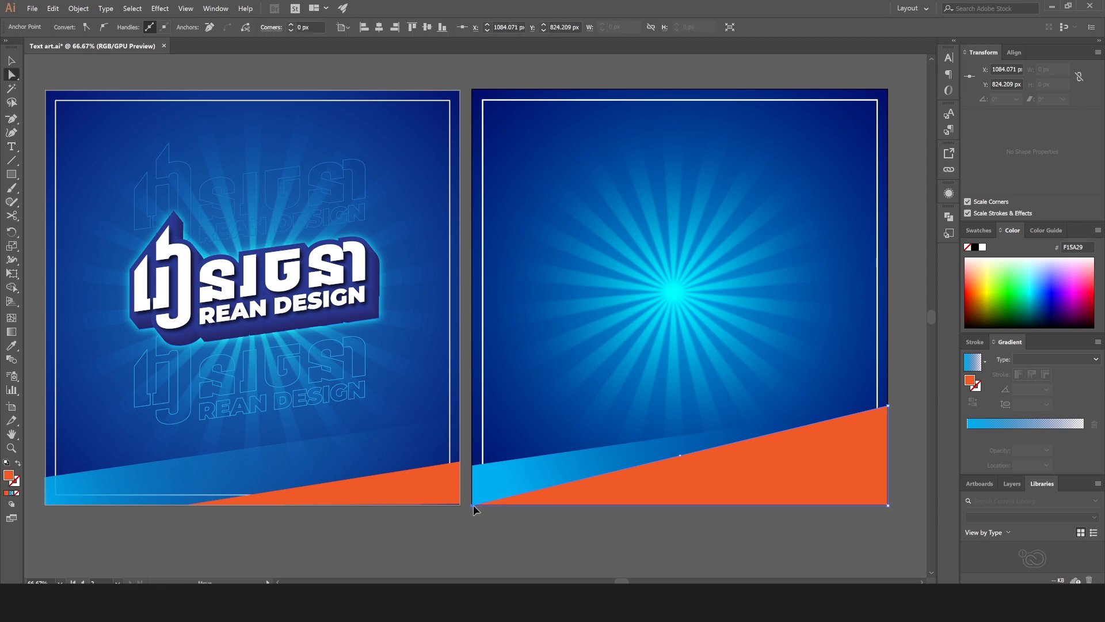
drag(474, 505, 633, 505)
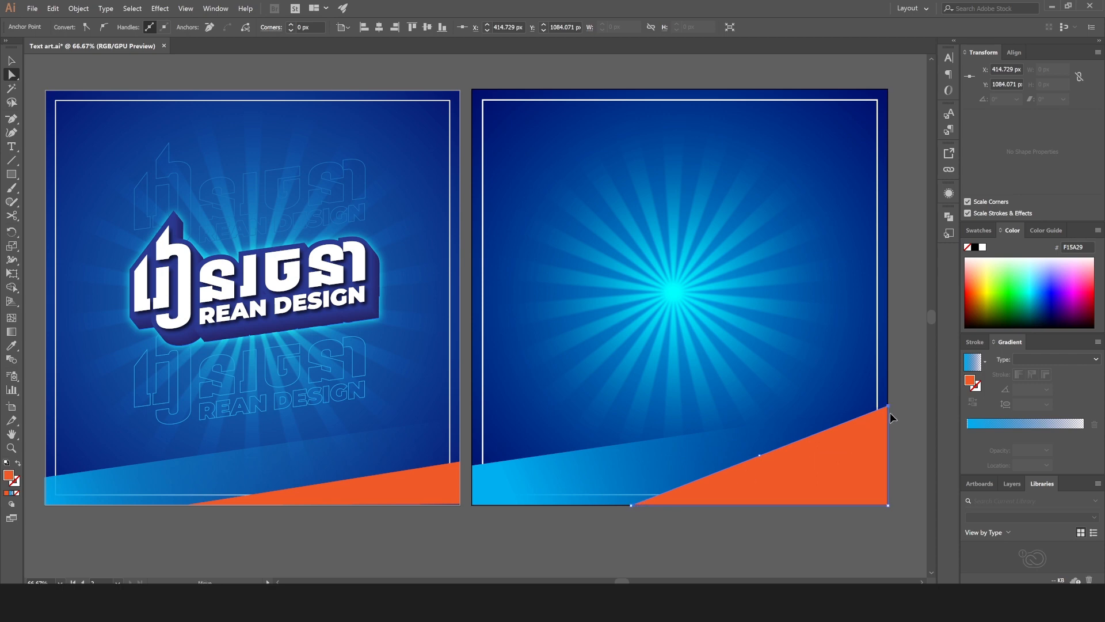
drag(891, 412, 887, 468)
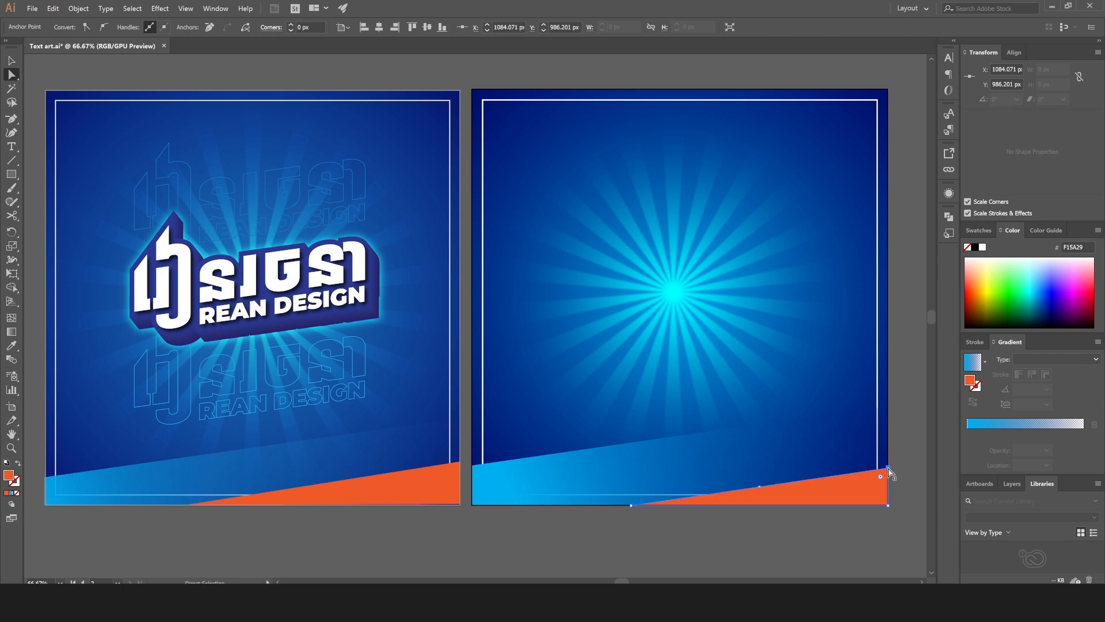
drag(887, 457, 887, 452)
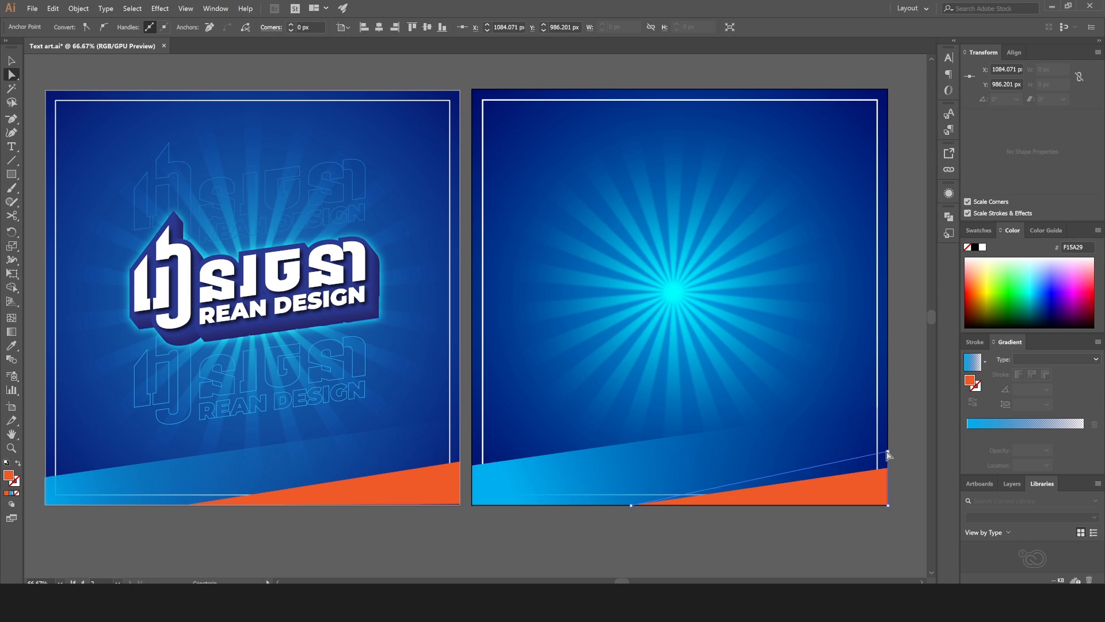
drag(632, 506, 602, 506)
click(679, 458)
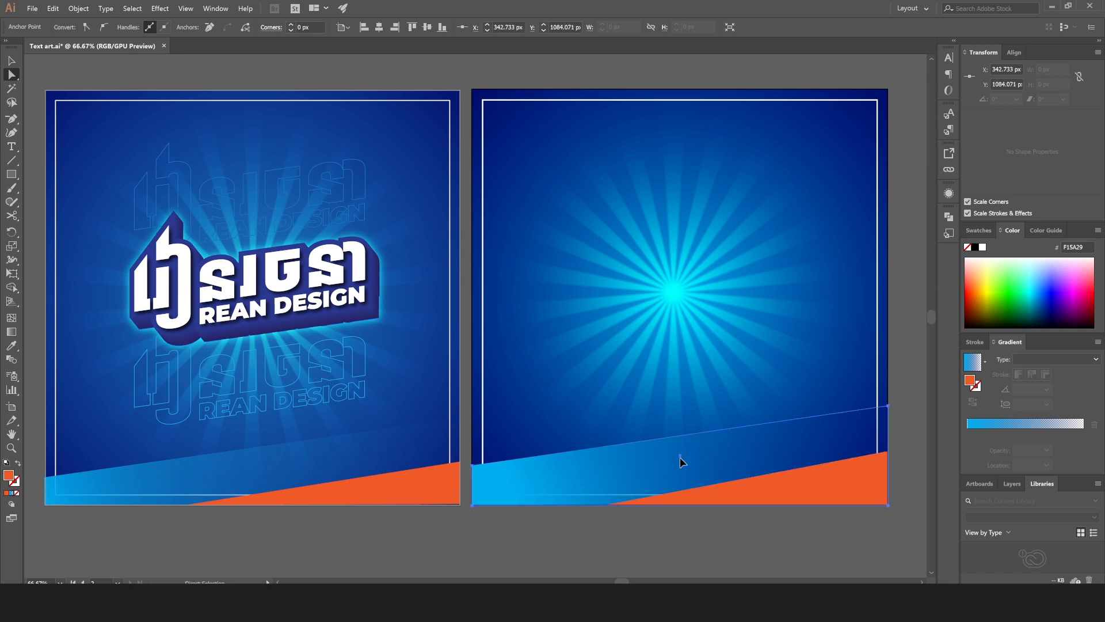
click(876, 467)
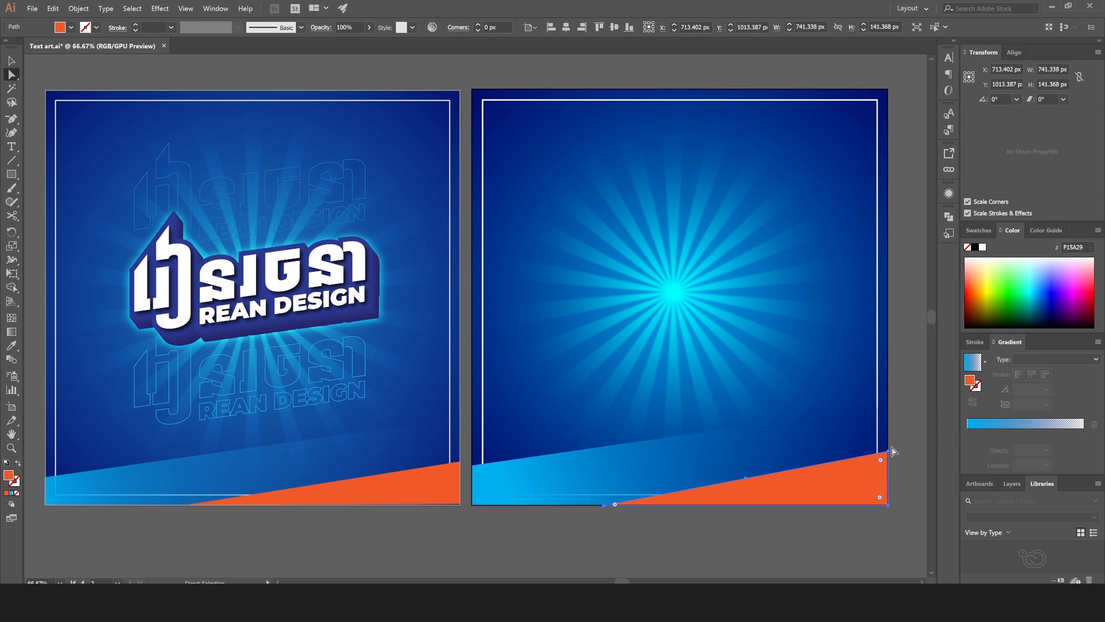
drag(890, 454, 888, 455)
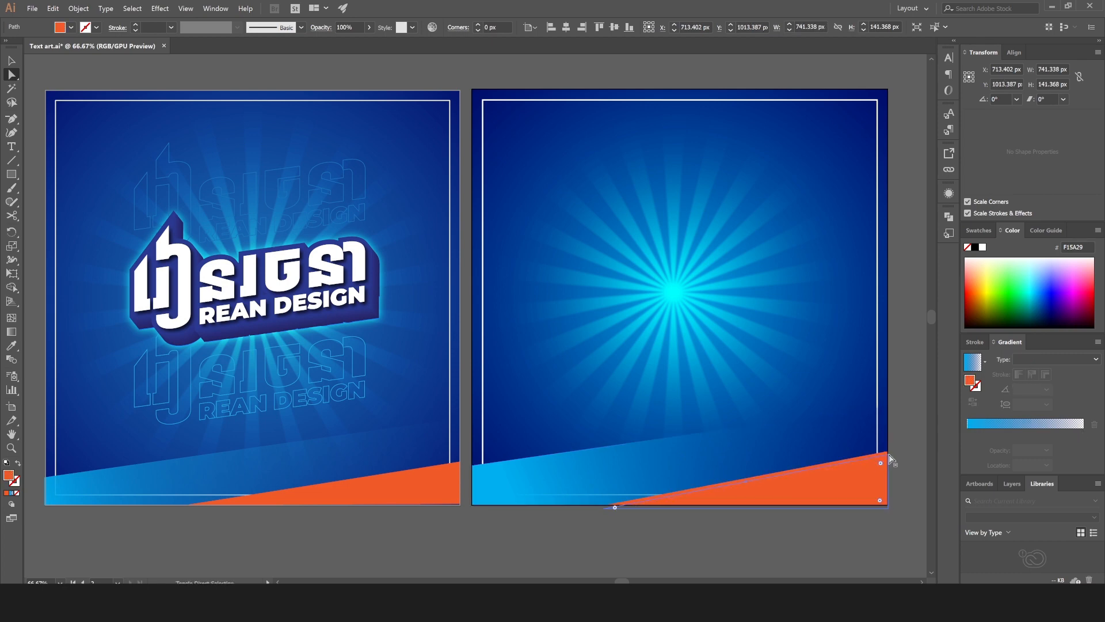
key(shift)
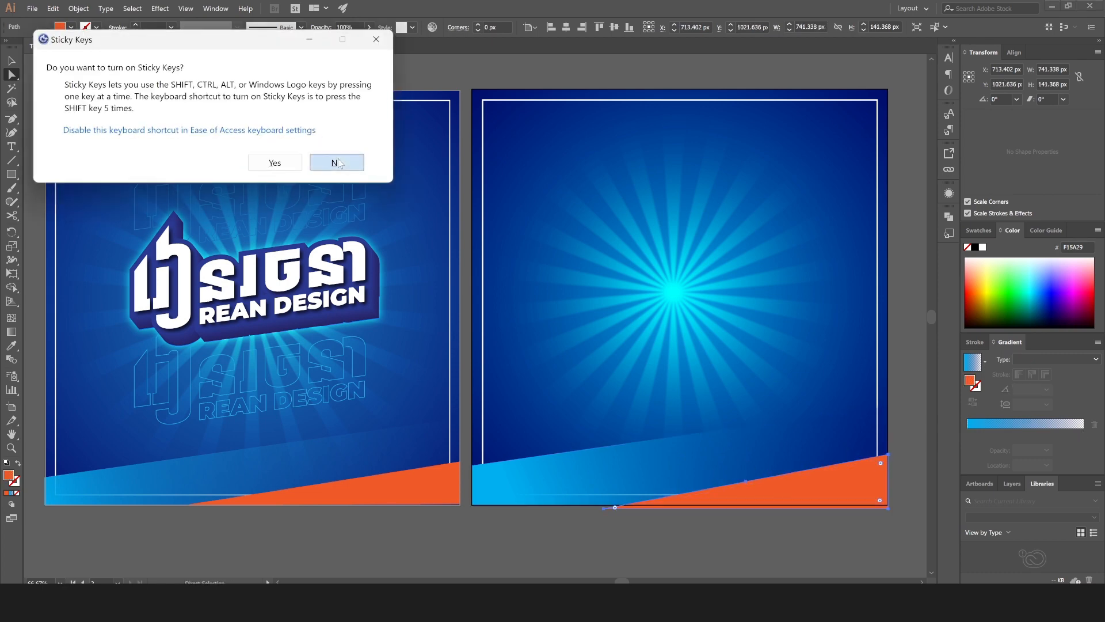
click(338, 160)
key(ctrl+z)
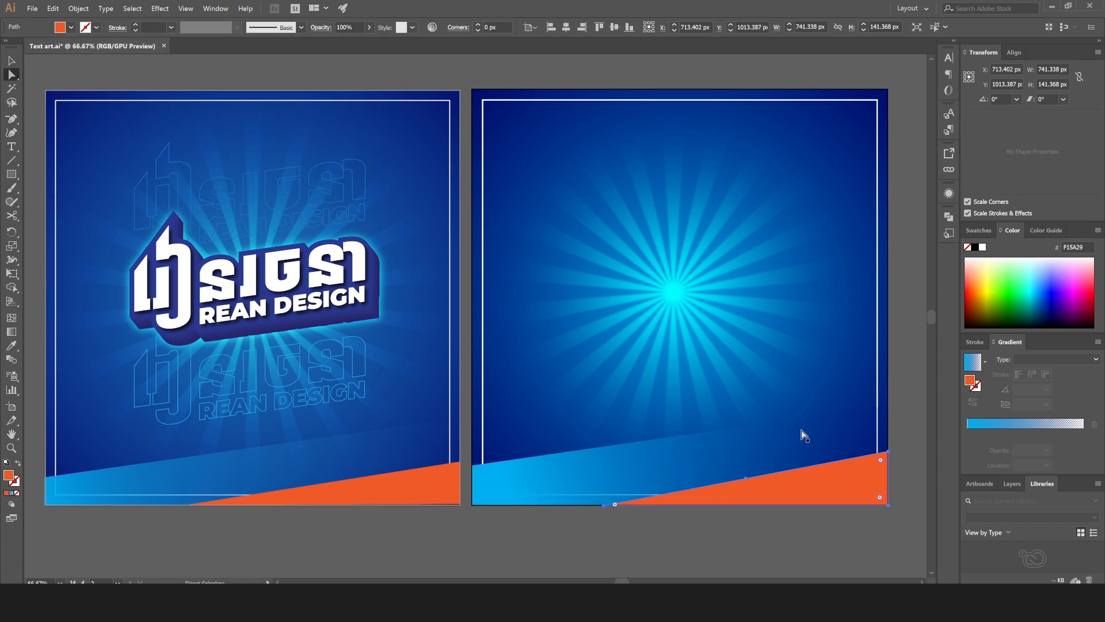
Step: Lower the orange triangle's upper-right corner to about Y 964 px and deselect the shape
click(890, 455)
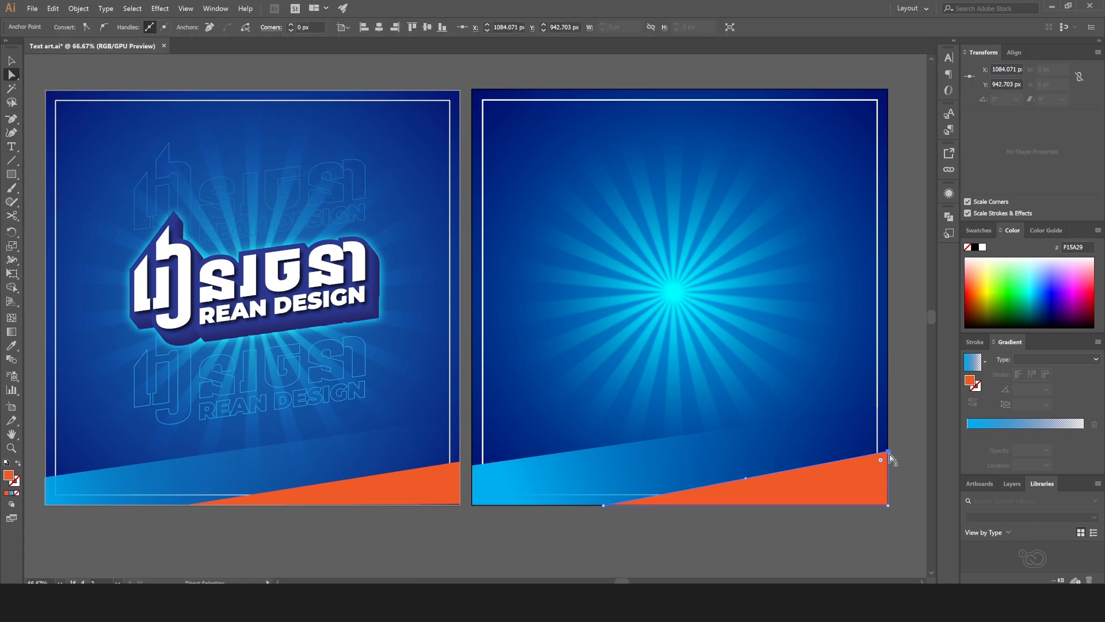
drag(888, 458, 889, 467)
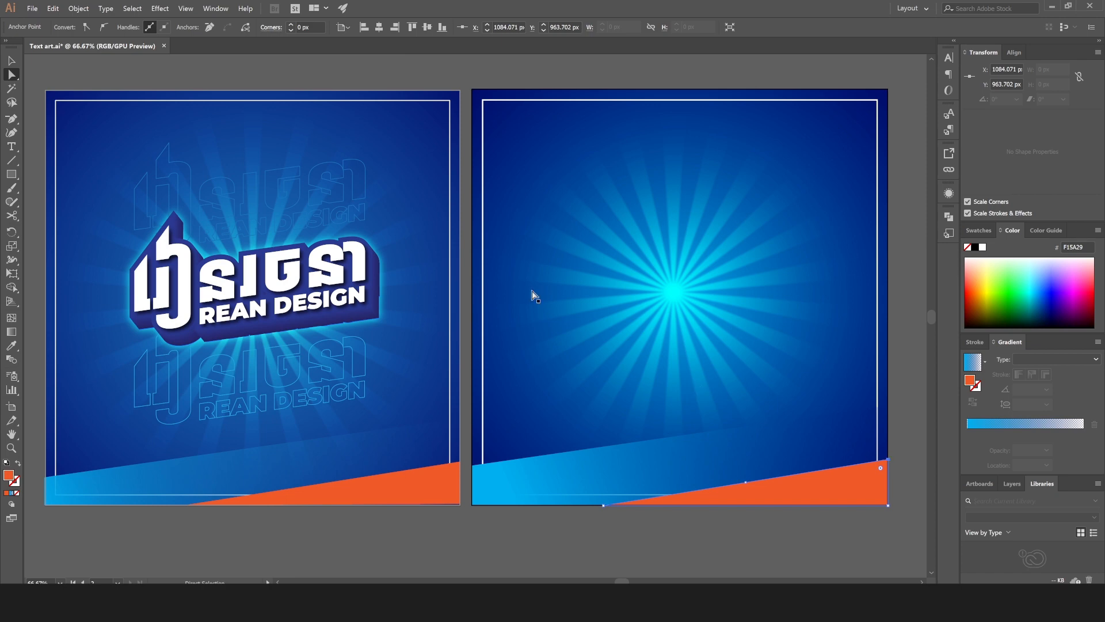
click(9, 66)
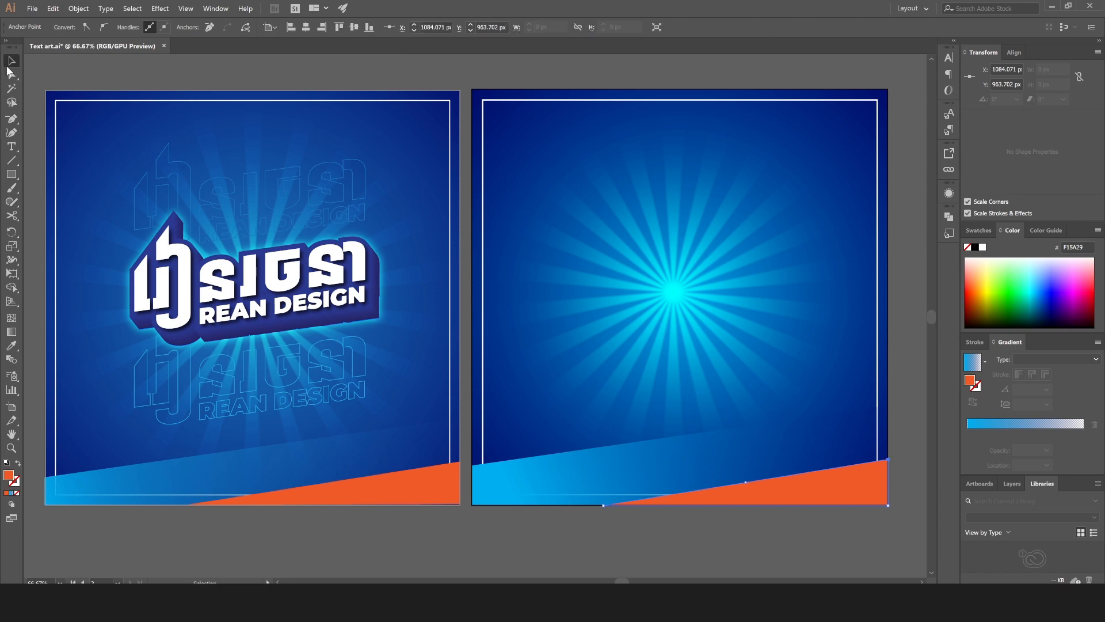
click(104, 73)
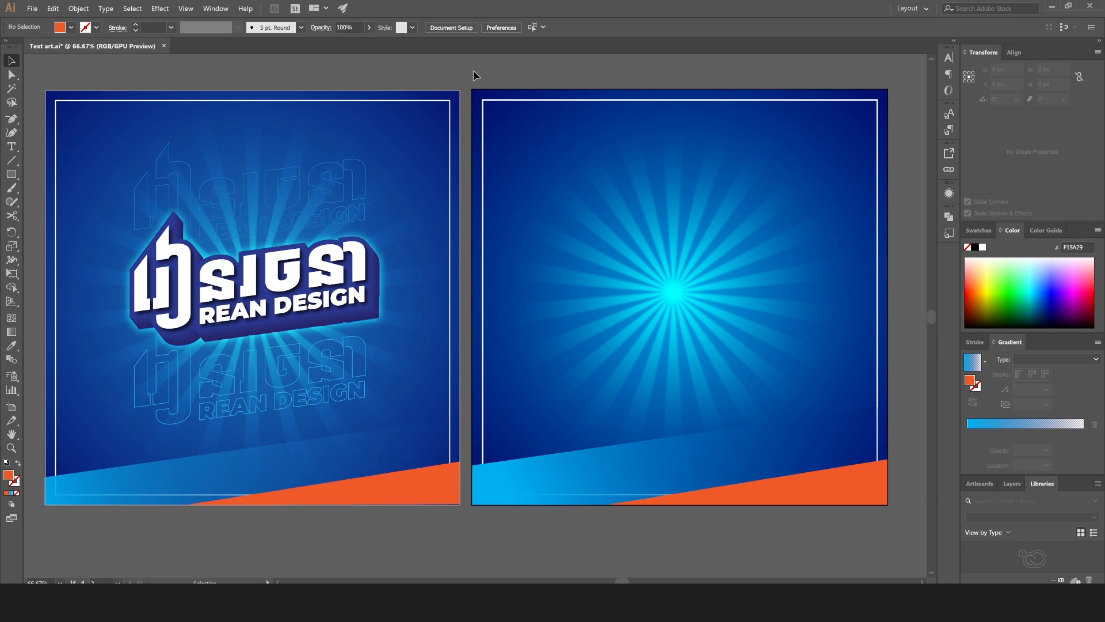
Step: Group all the background artwork on the second artboard and deselect it
drag(810, 521, 699, 361)
right_click(695, 354)
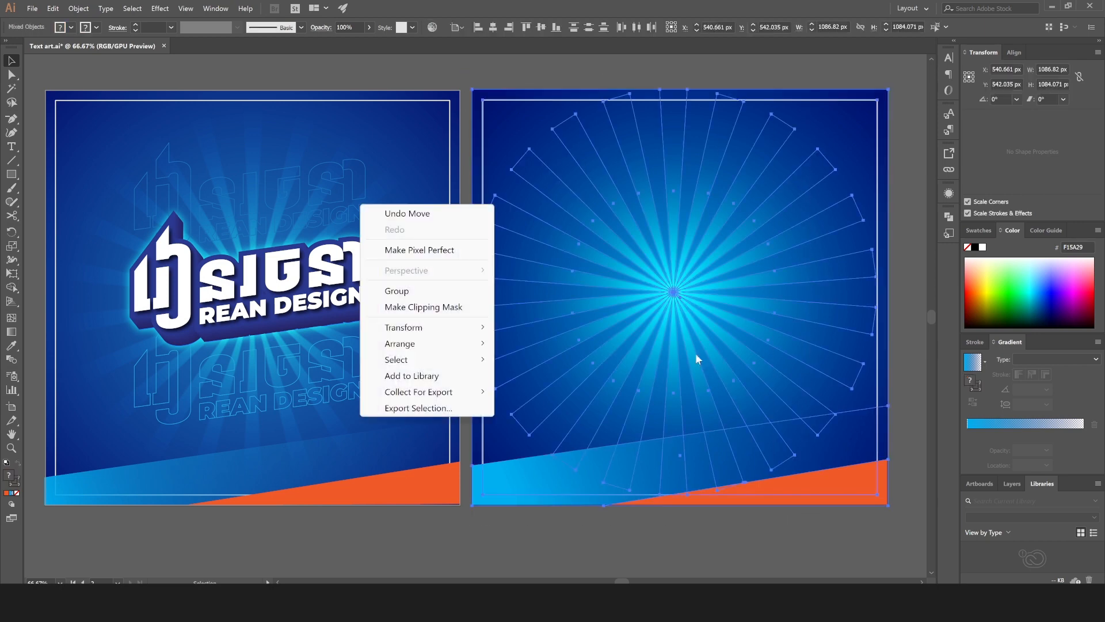
click(395, 295)
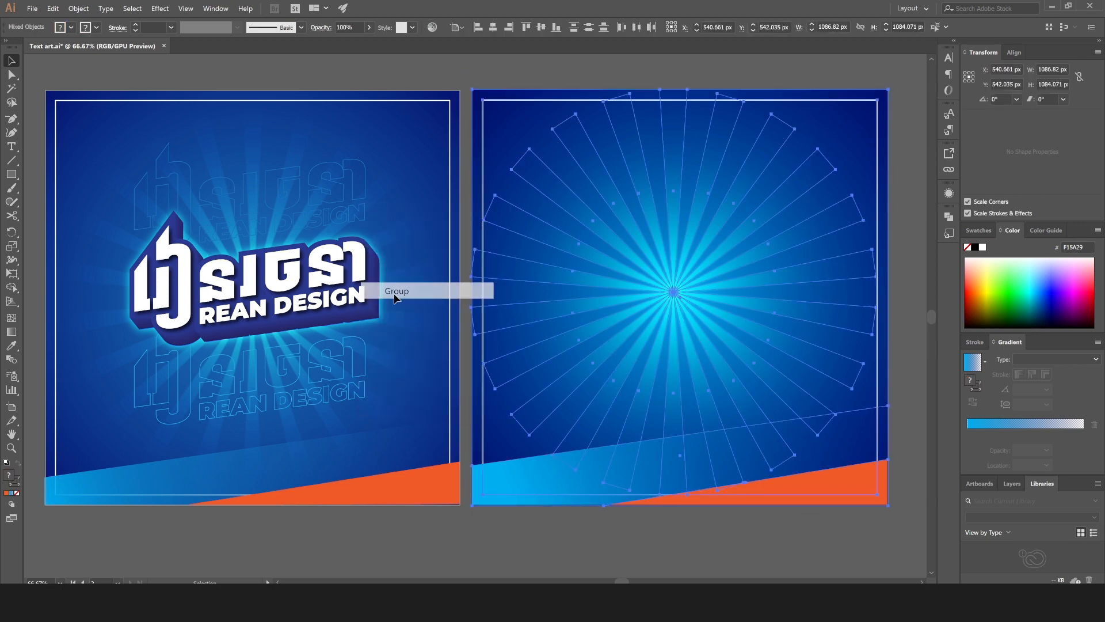
click(495, 550)
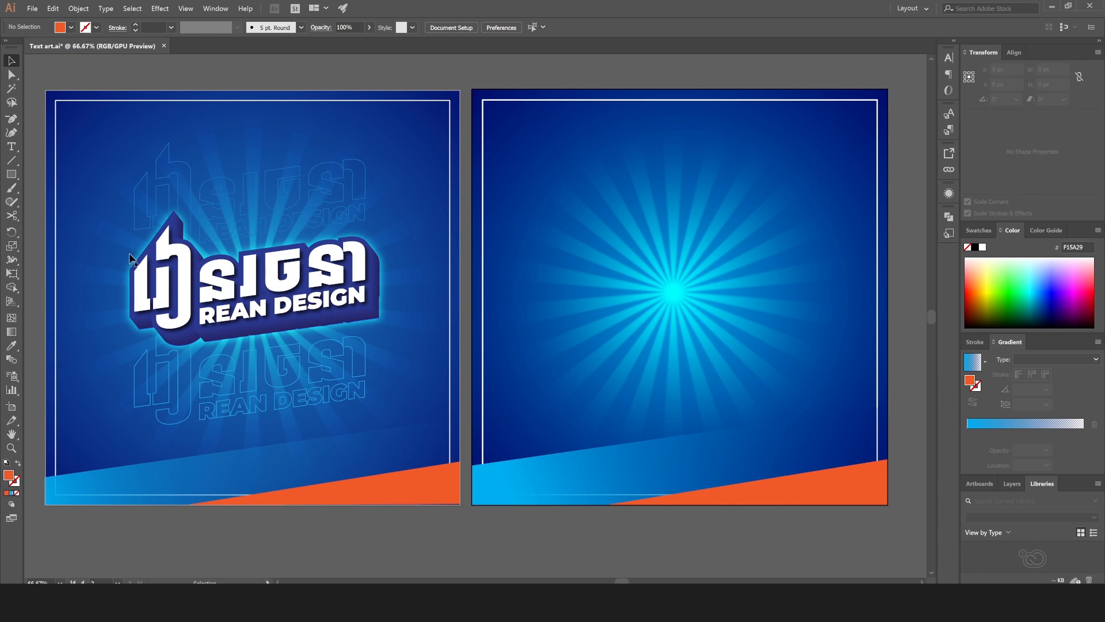
Step: Add the point text REAN DESIGN near the upper-left corner of the second artboard's white frame
click(11, 146)
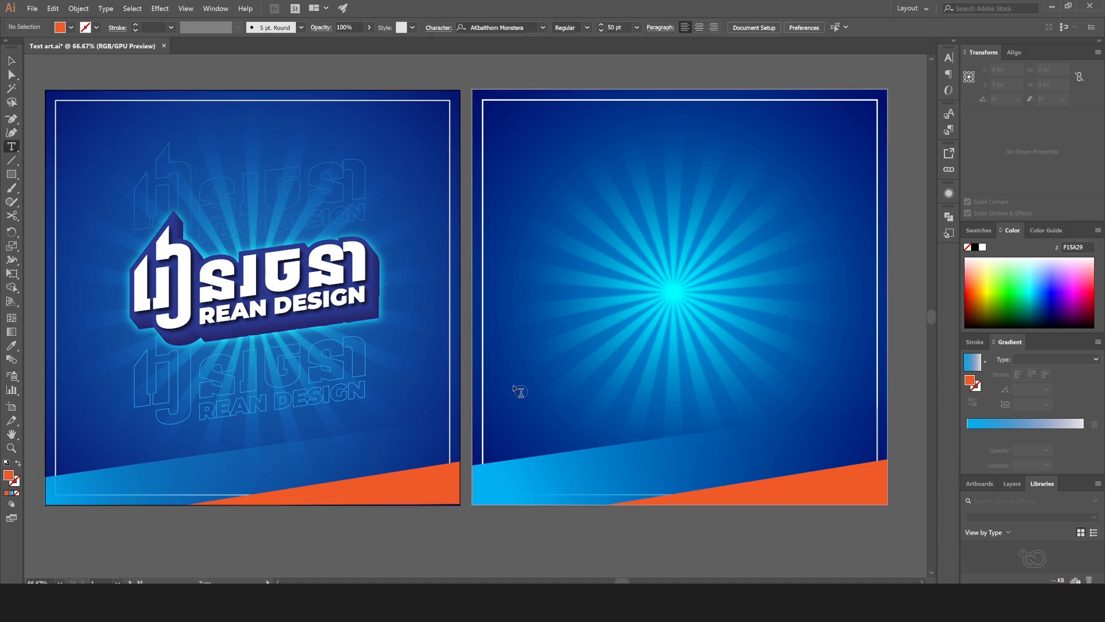
click(515, 133)
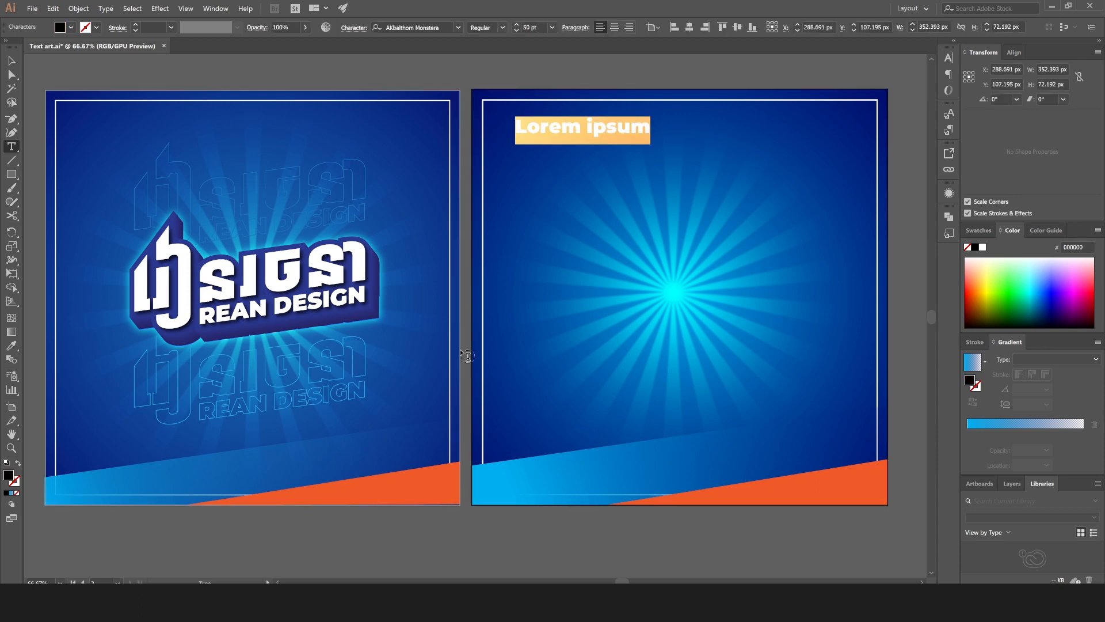
text(RE)
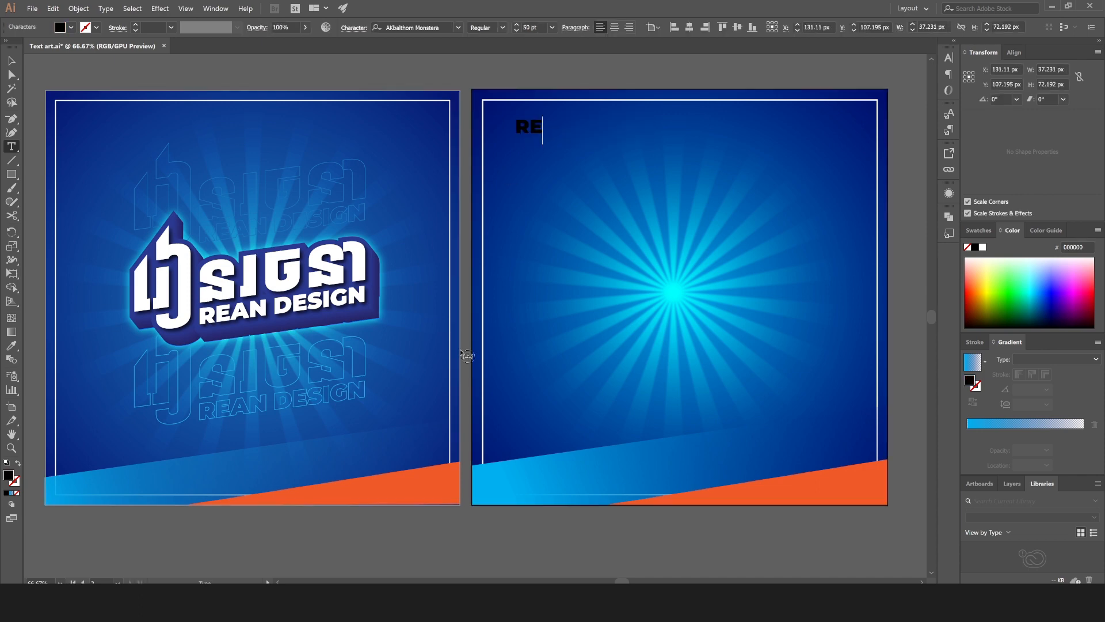
text(AN DE)
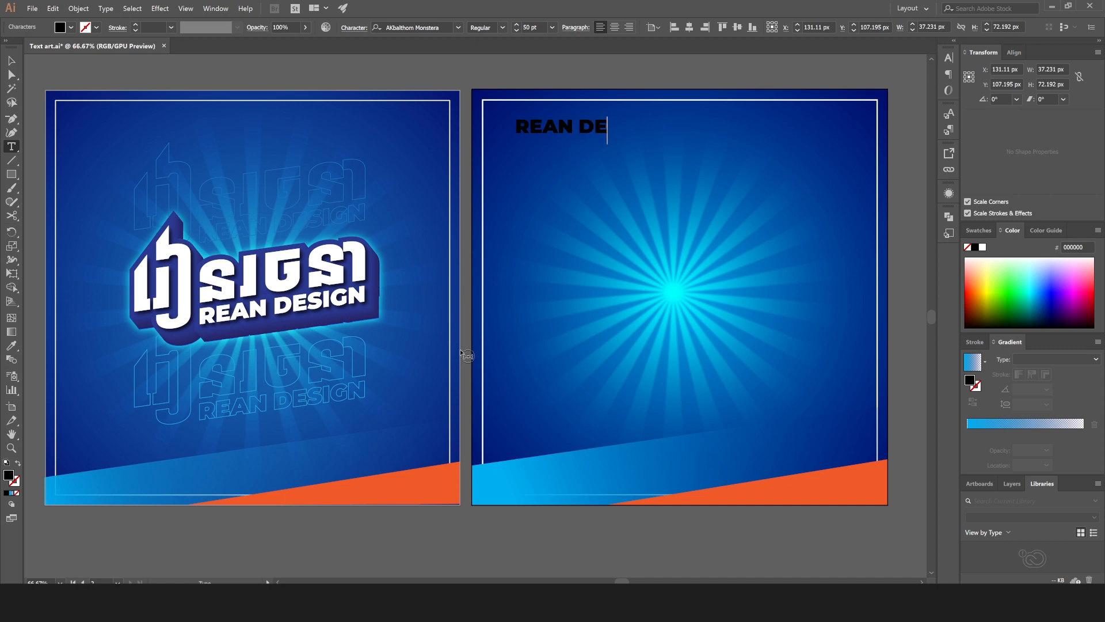
text(SIGN)
click(13, 61)
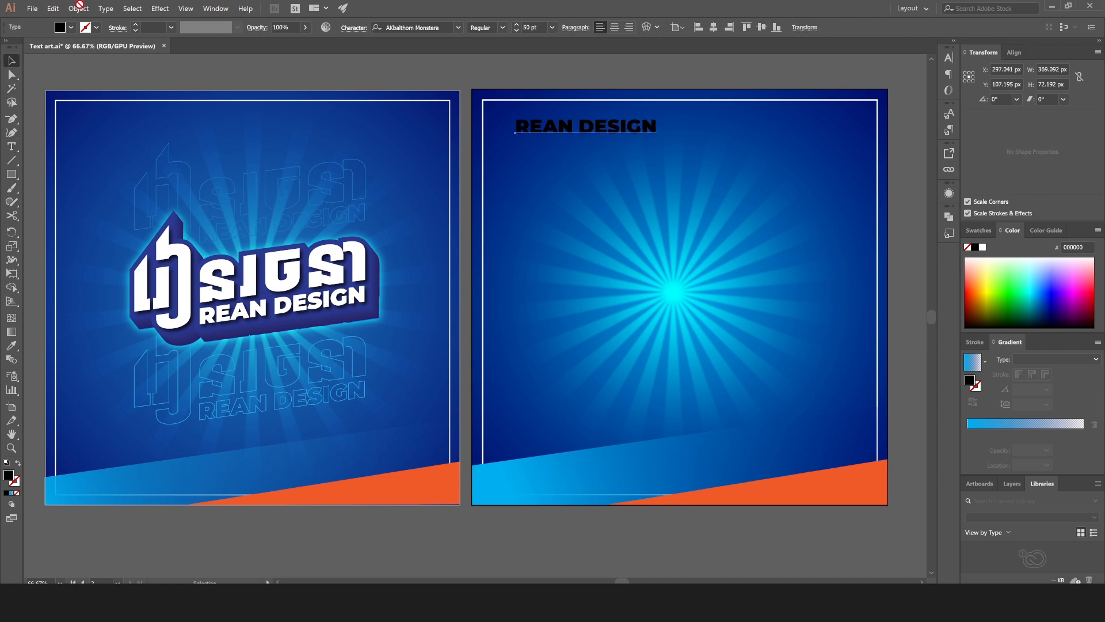
Step: Fill the REAN DESIGN text white and place two stacked copies of it at the sunburst's centre
click(68, 30)
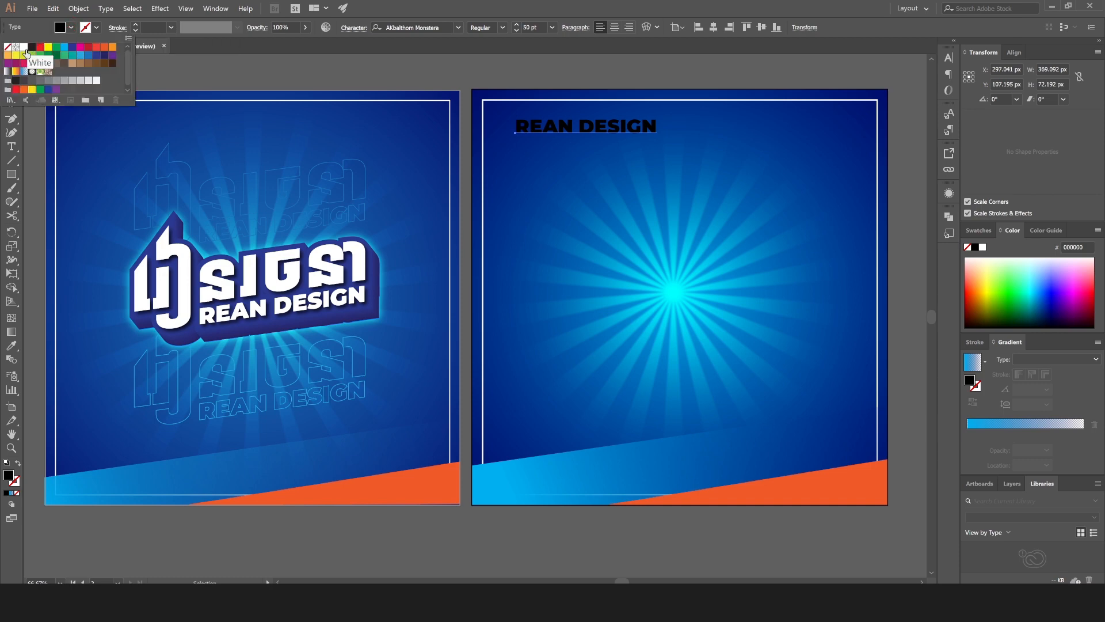
click(24, 47)
click(590, 131)
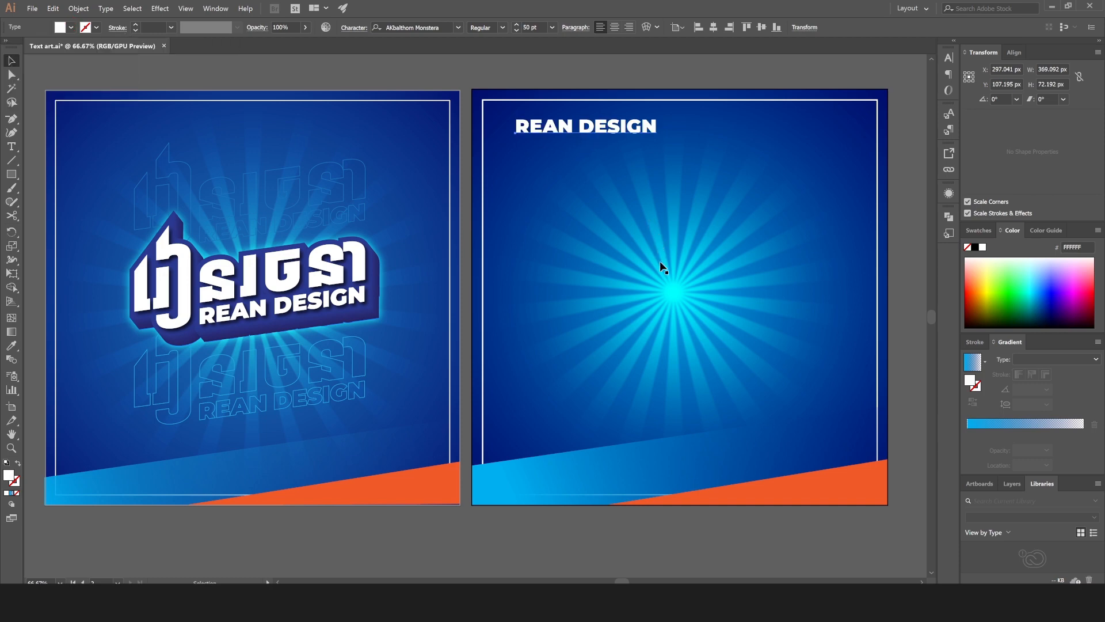
drag(615, 132, 705, 277)
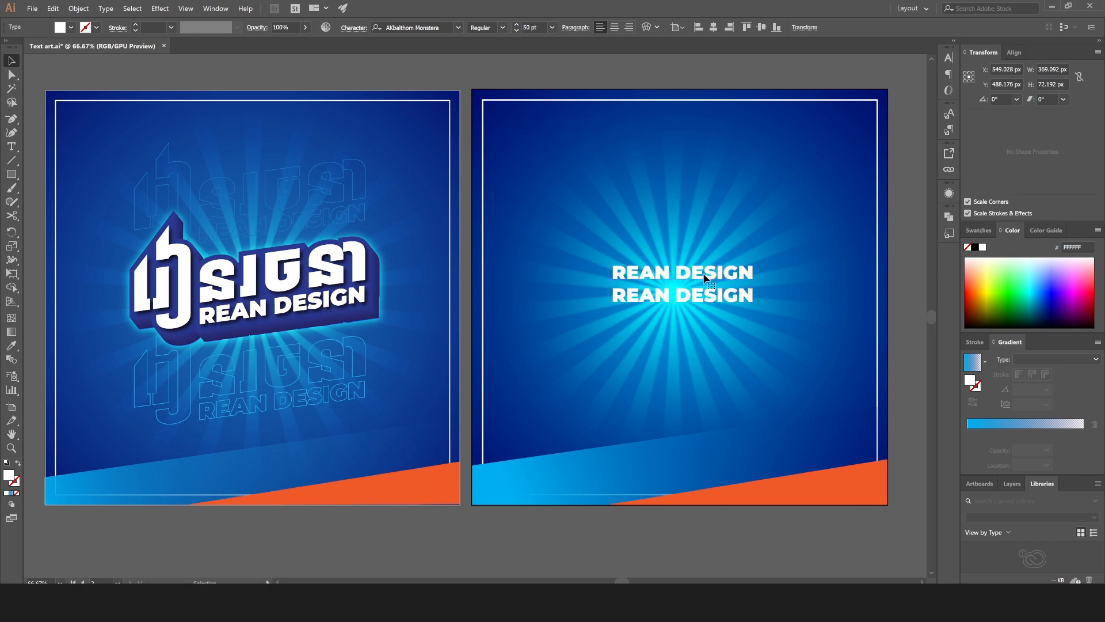
Step: Replace the upper REAN DESIGN copy with the Khmer text រៀនរចនា
key(t)
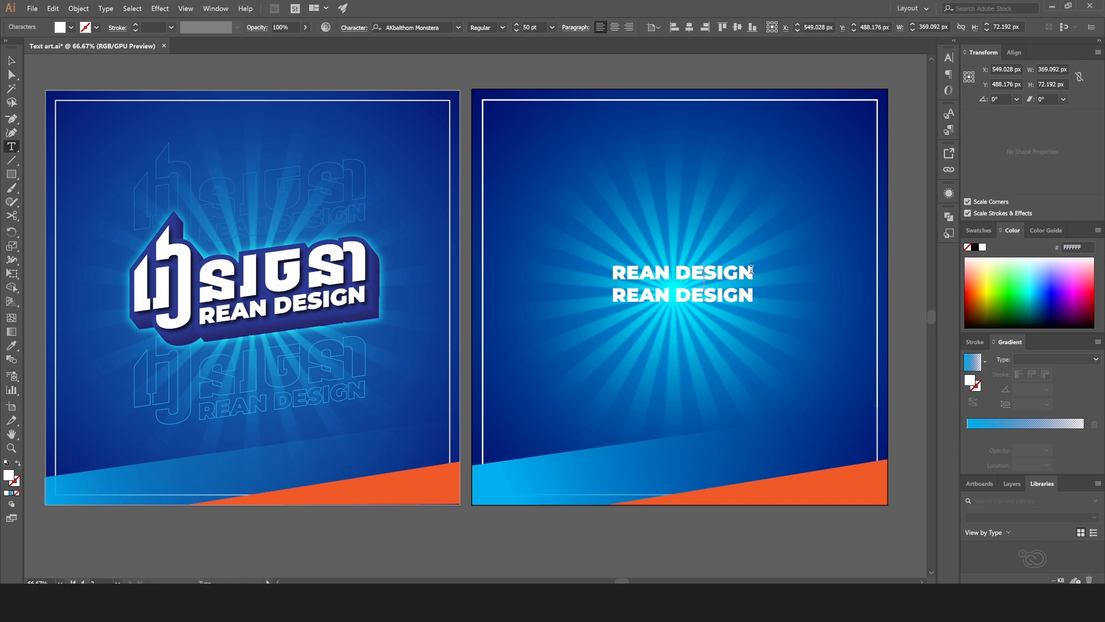
drag(752, 269, 594, 278)
text(I)
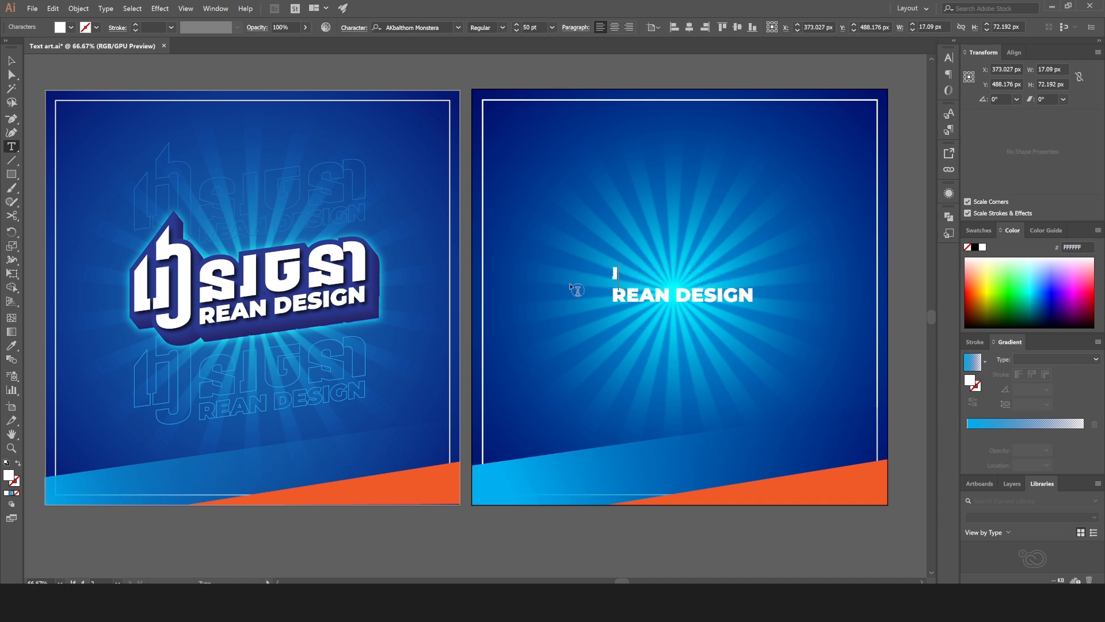
text(ៀនរចនា)
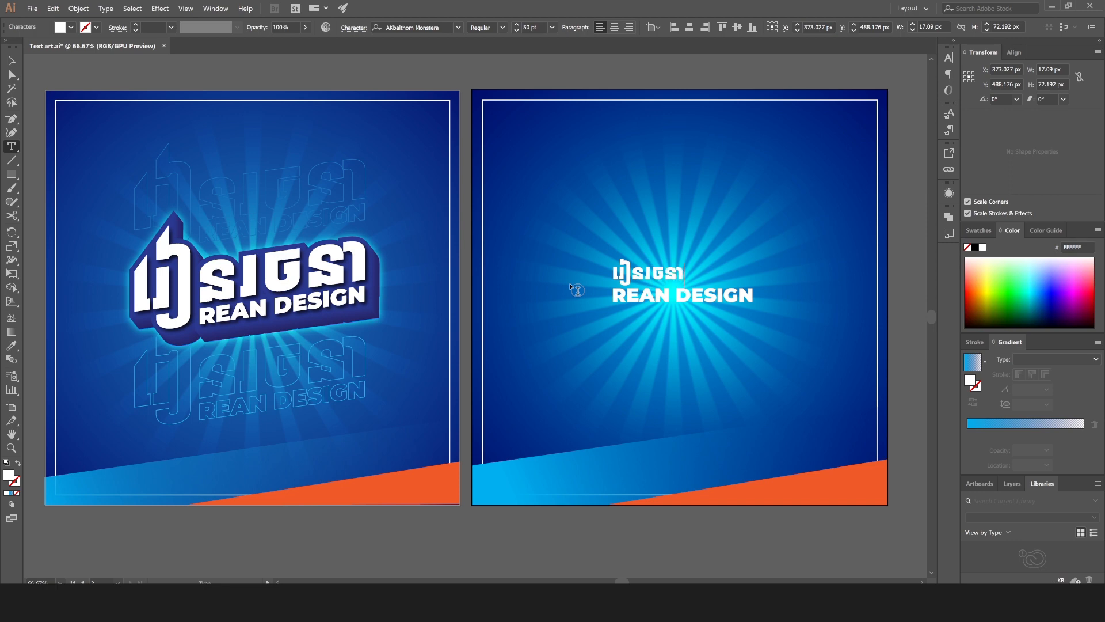
Step: Increase the Khmer text's font size to 132 pt and move it up, clear of the REAN DESIGN line
click(11, 60)
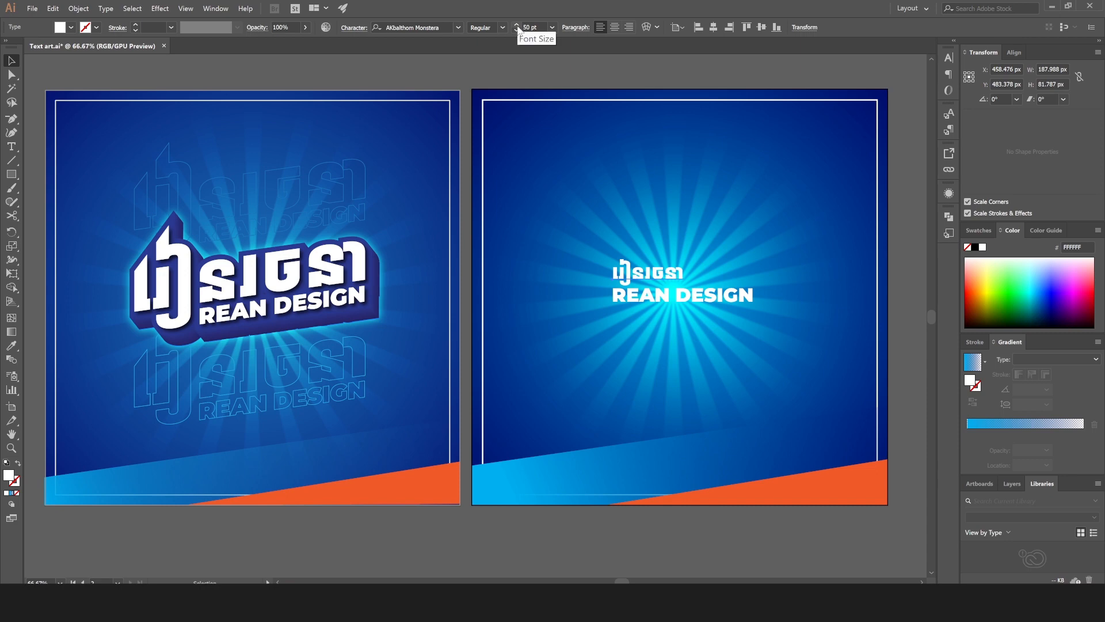
click(517, 25)
click(517, 25)
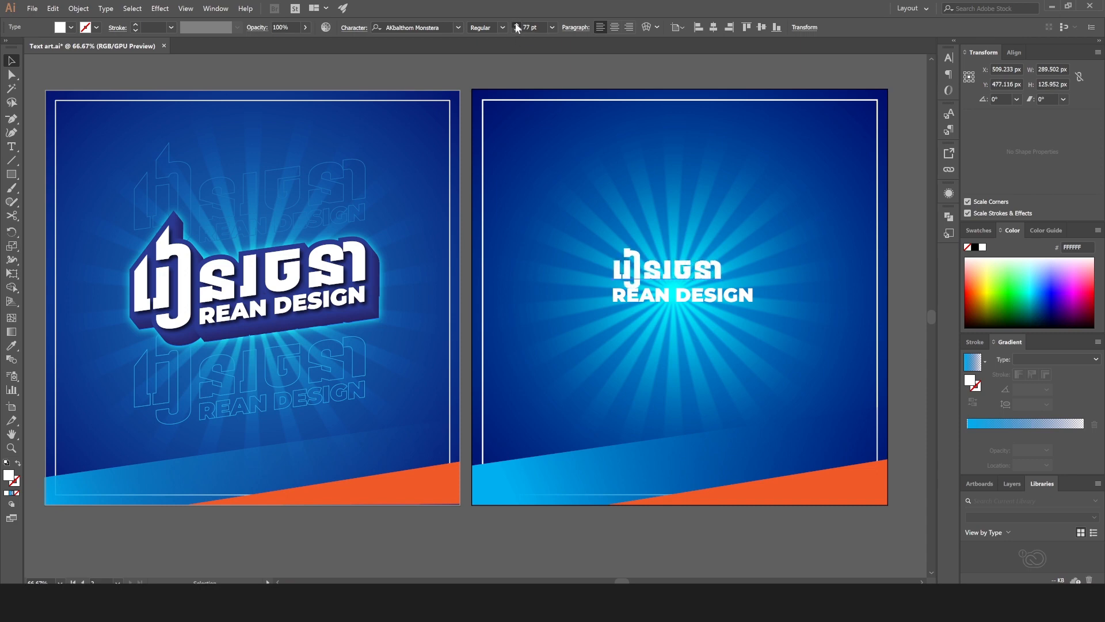
click(517, 26)
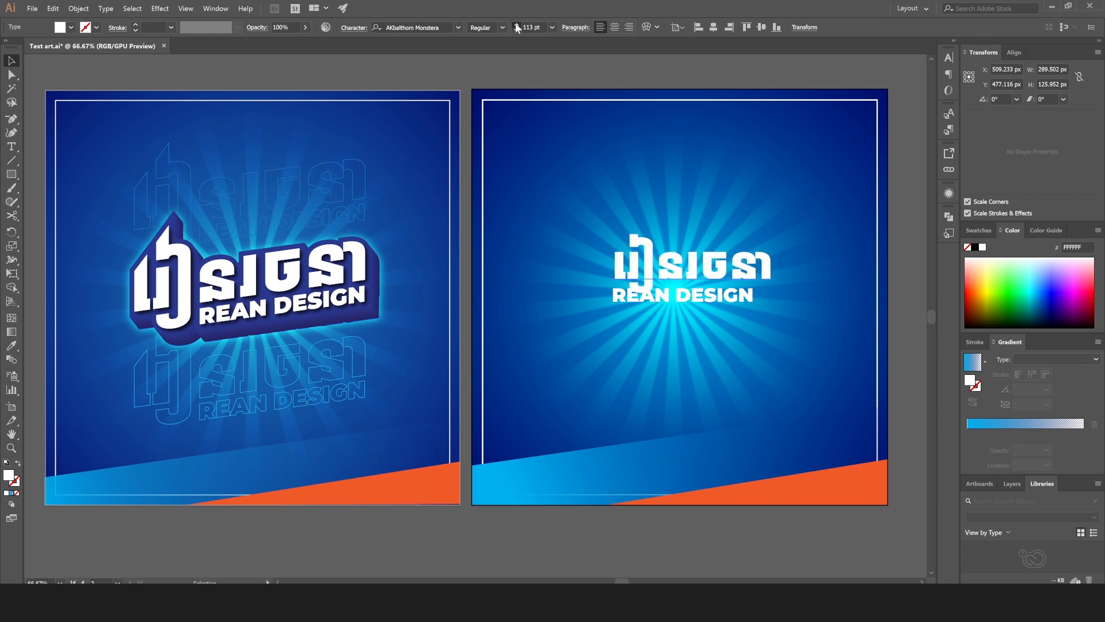
click(517, 26)
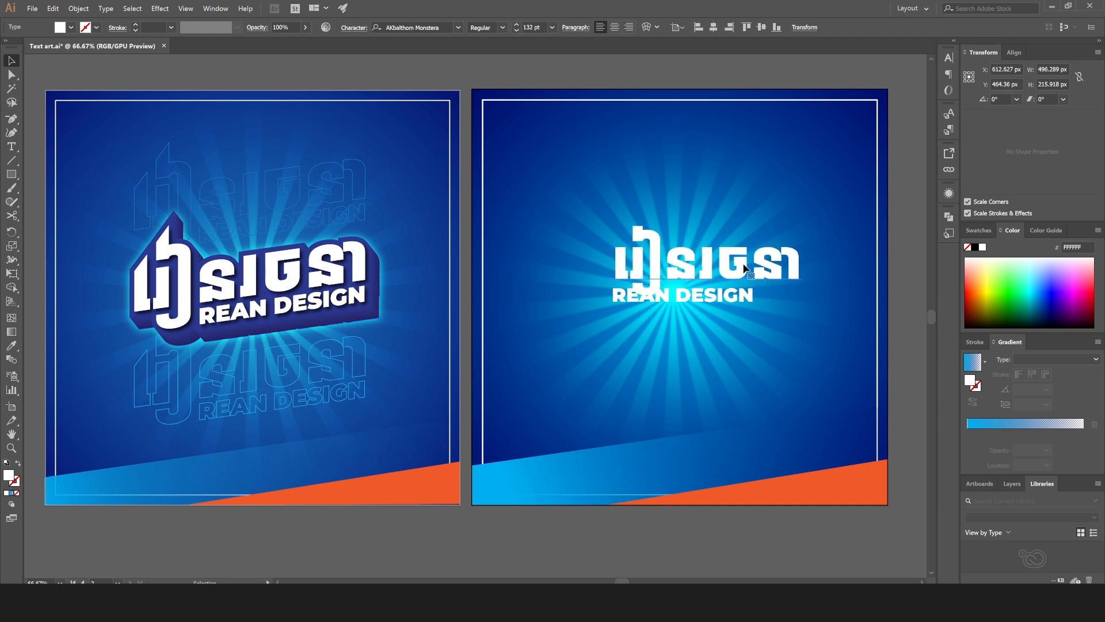
drag(743, 268, 699, 236)
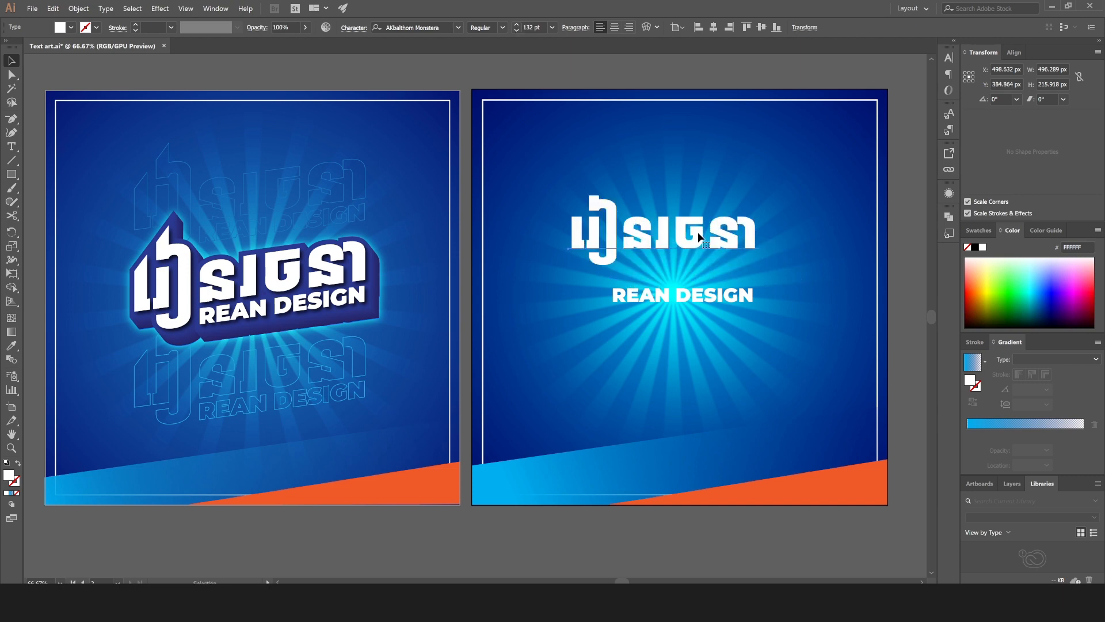
Step: Scale the Khmer text up proportionally to about 591 px wide with Free Transform
click(14, 275)
drag(758, 278, 795, 294)
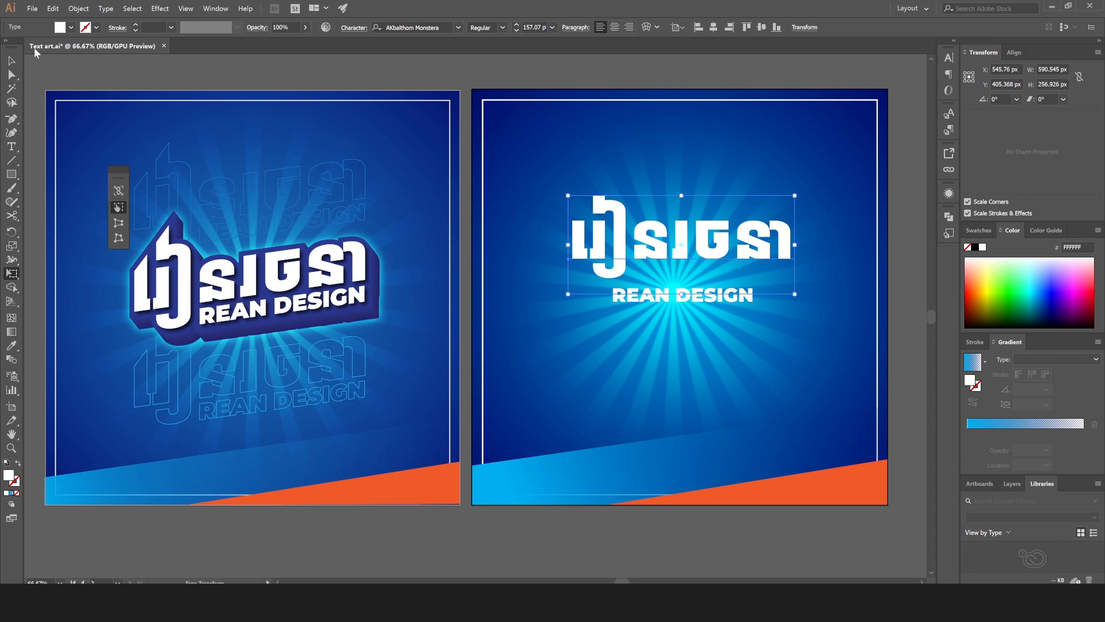
key(v)
click(516, 193)
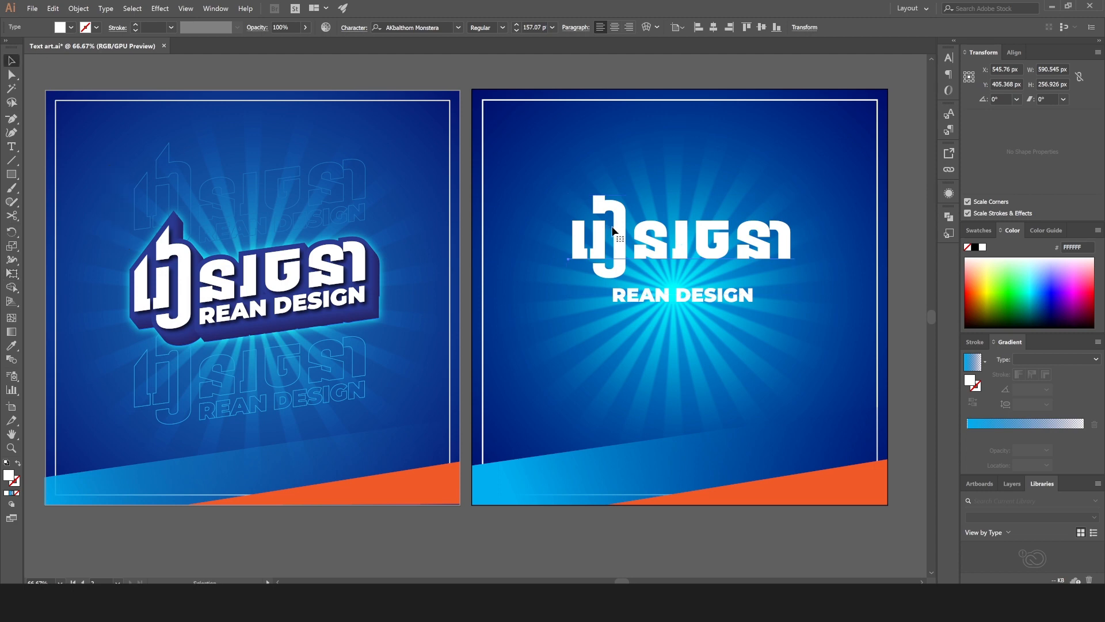
Step: Shift the Khmer text slightly left and up, and tuck REAN DESIGN directly beneath its last letters
drag(620, 236, 603, 232)
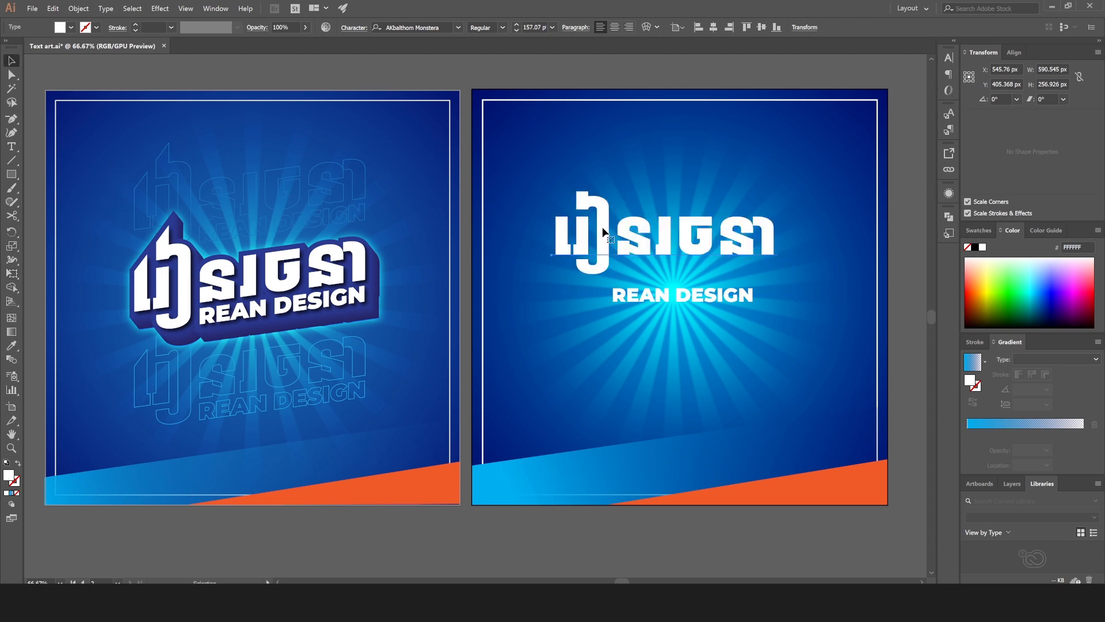
click(651, 304)
drag(652, 297, 658, 274)
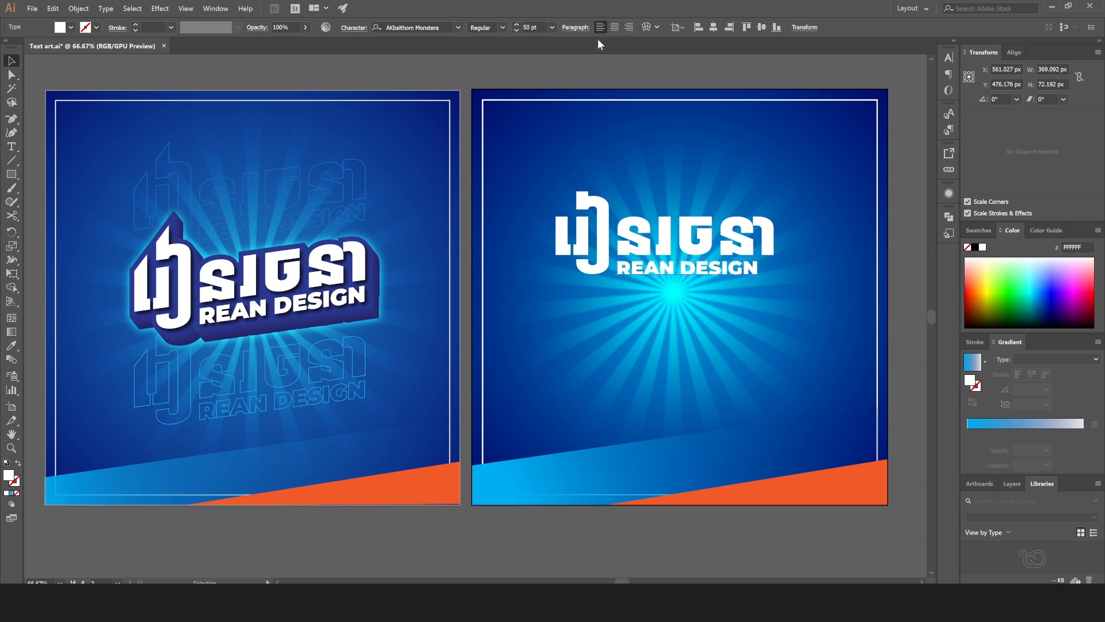
Step: Increase the REAN DESIGN font size to 56 pt to match the right edge of the Khmer line
click(516, 24)
click(516, 25)
click(517, 24)
click(517, 24)
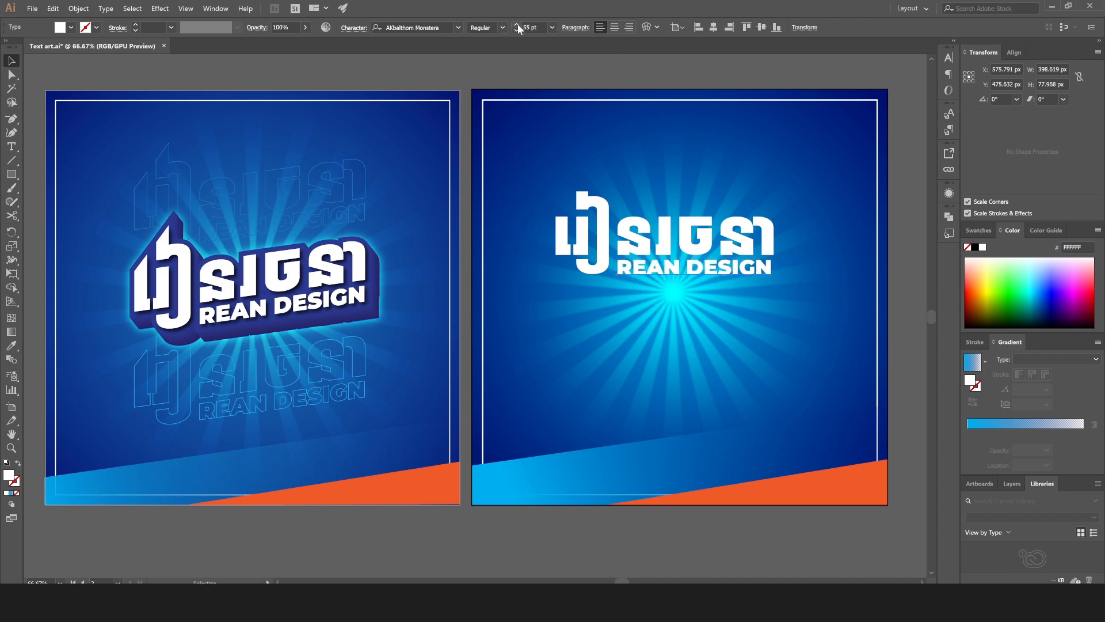
click(516, 24)
click(516, 24)
Step: Convert the REAN DESIGN text to outlines and move both lettering lines down over the sunburst's centre, at about Y 461 px
right_click(634, 271)
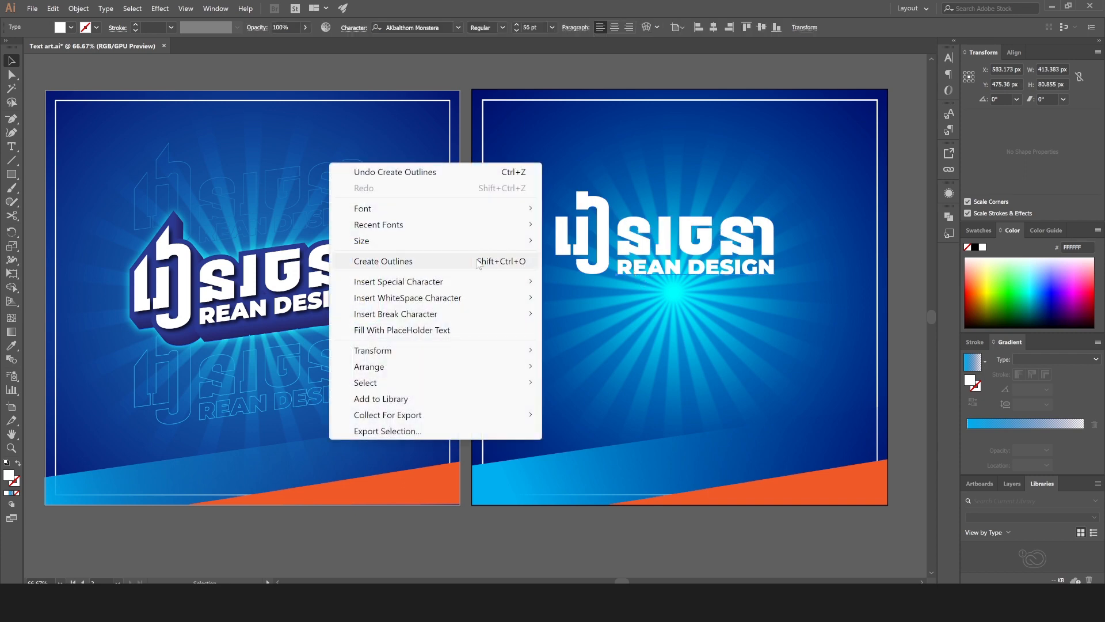
click(380, 259)
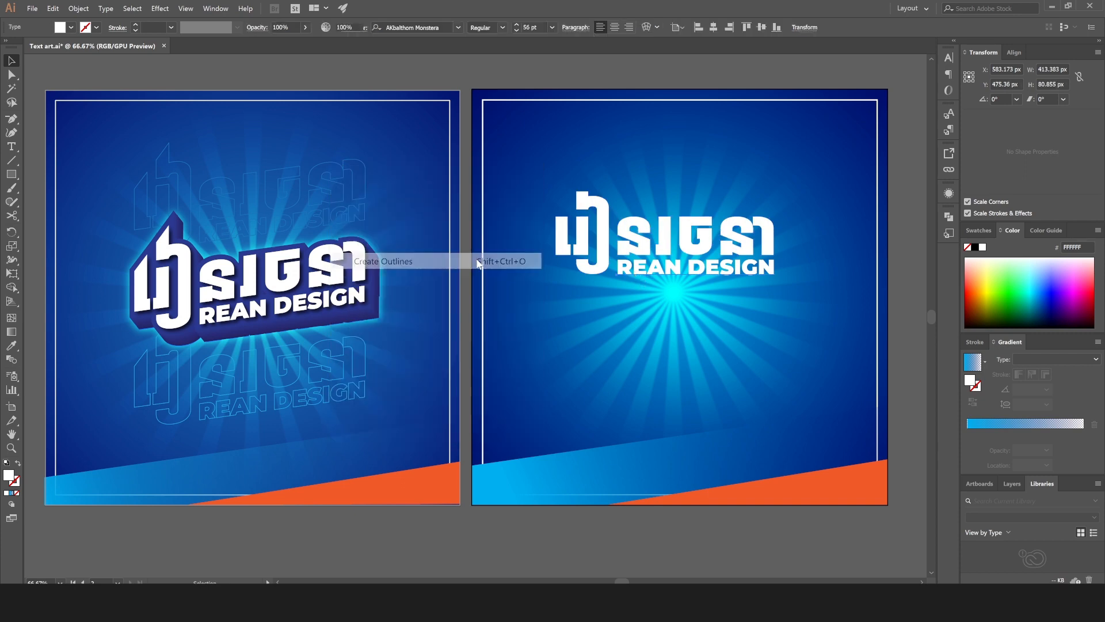
shift+click(664, 248)
drag(665, 248, 668, 281)
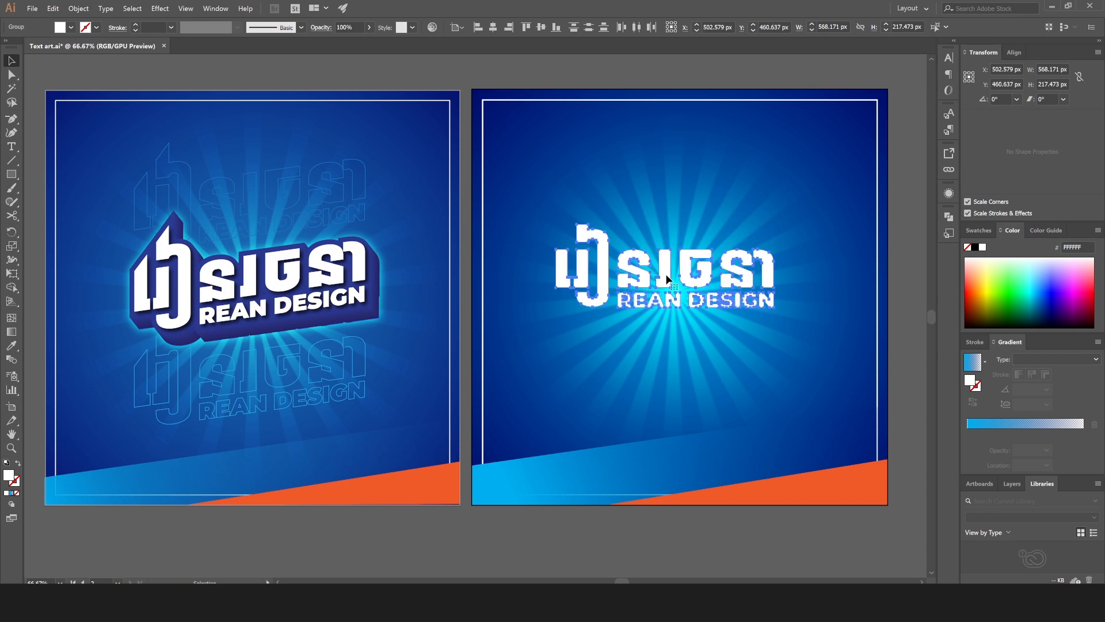
Step: Pull the upper-right anchor point of the tall Khmer letter's top up to about Y 318 px, forming a slanted tip
click(12, 74)
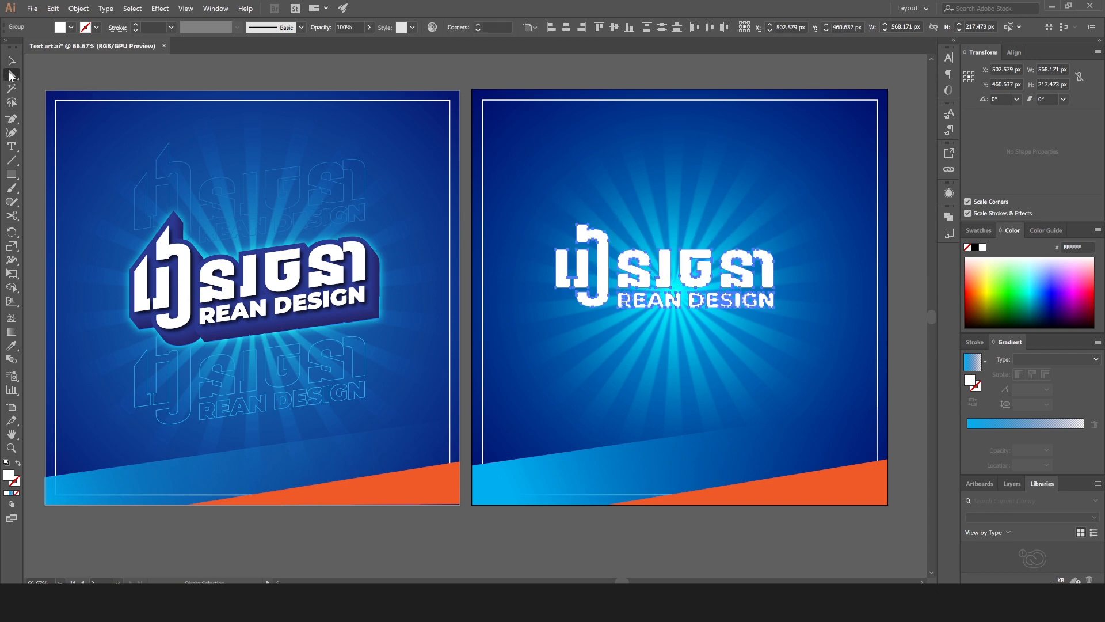
click(335, 78)
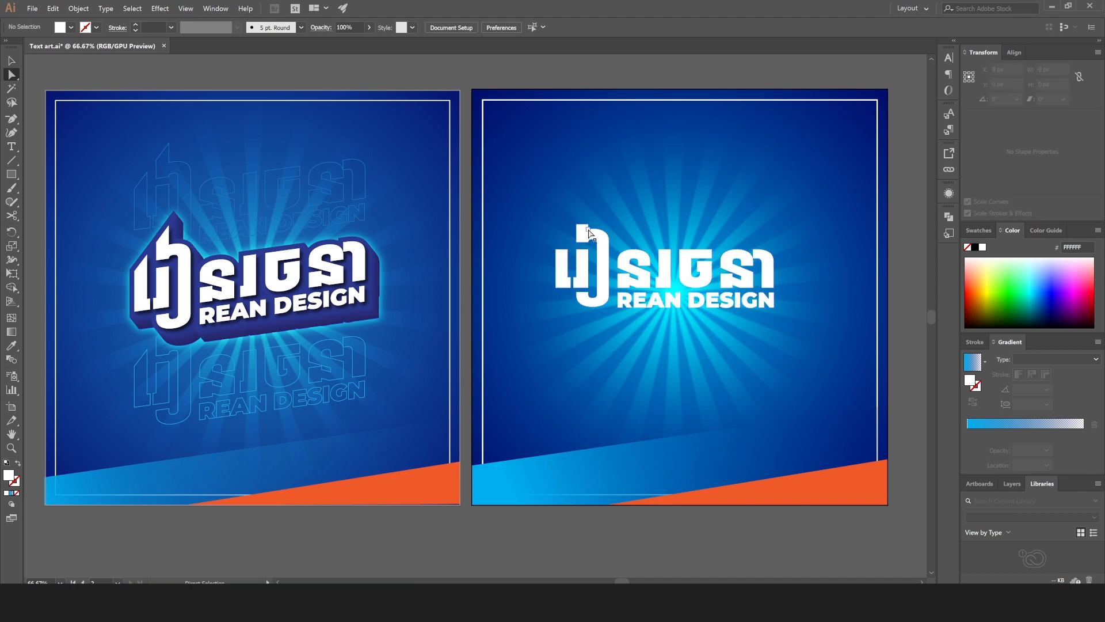
click(588, 229)
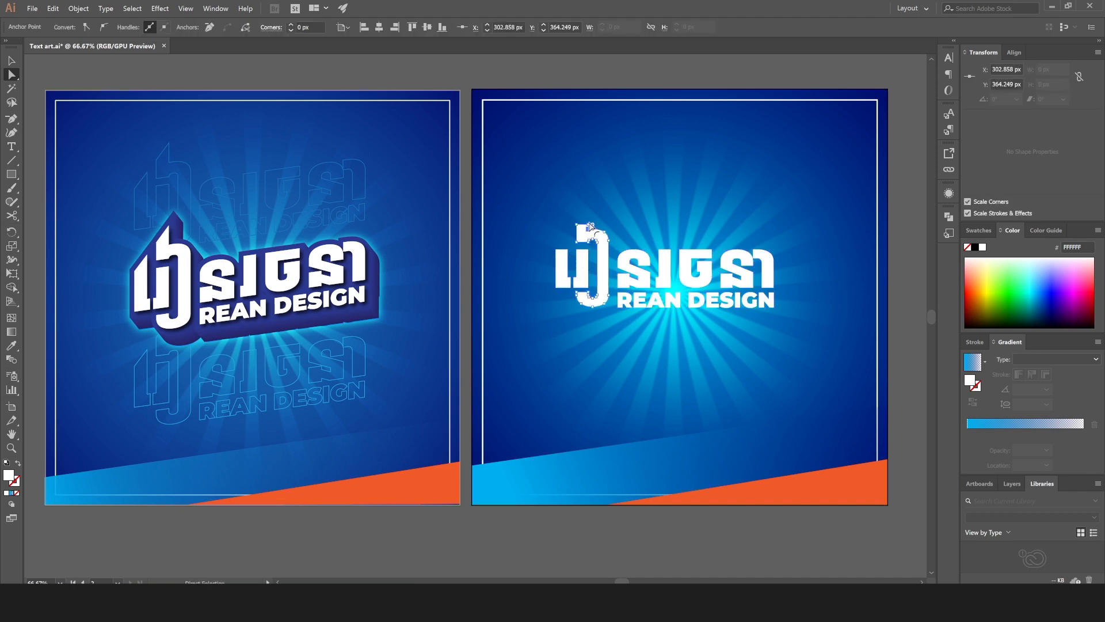
key(ctrl+equal)
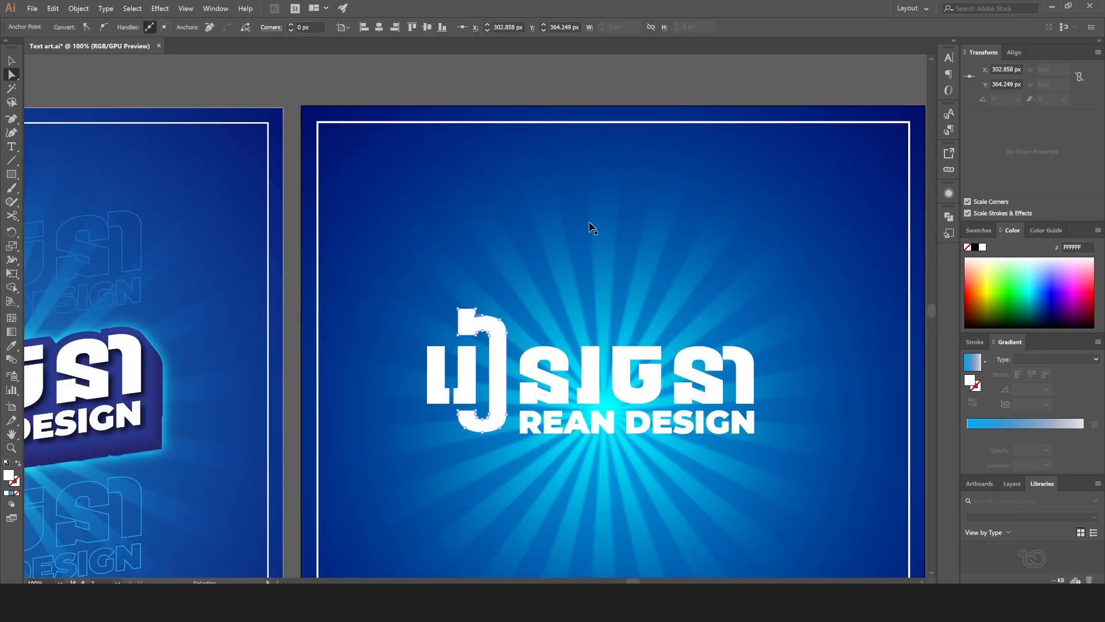
drag(477, 311, 476, 291)
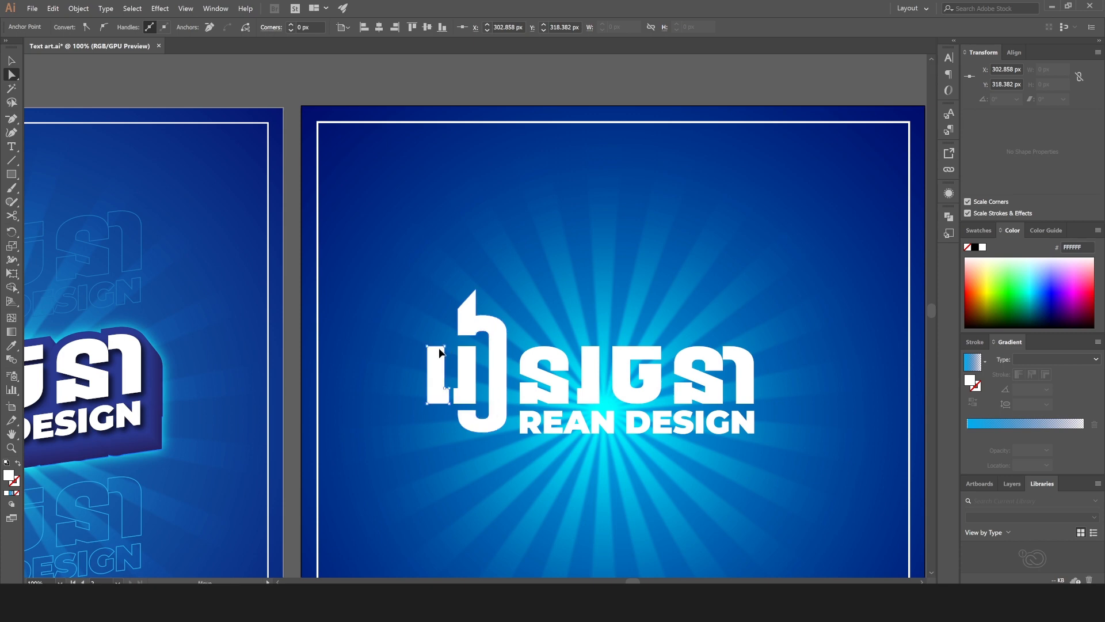
Step: Raise the upper-right anchor point of the first Khmer stroke to give it a matching slanted tip
click(441, 353)
drag(445, 348, 446, 332)
click(471, 311)
Step: Isolate the Khmer lettering and move the bottom hook's anchor points of the tall letter down 4 px
click(11, 61)
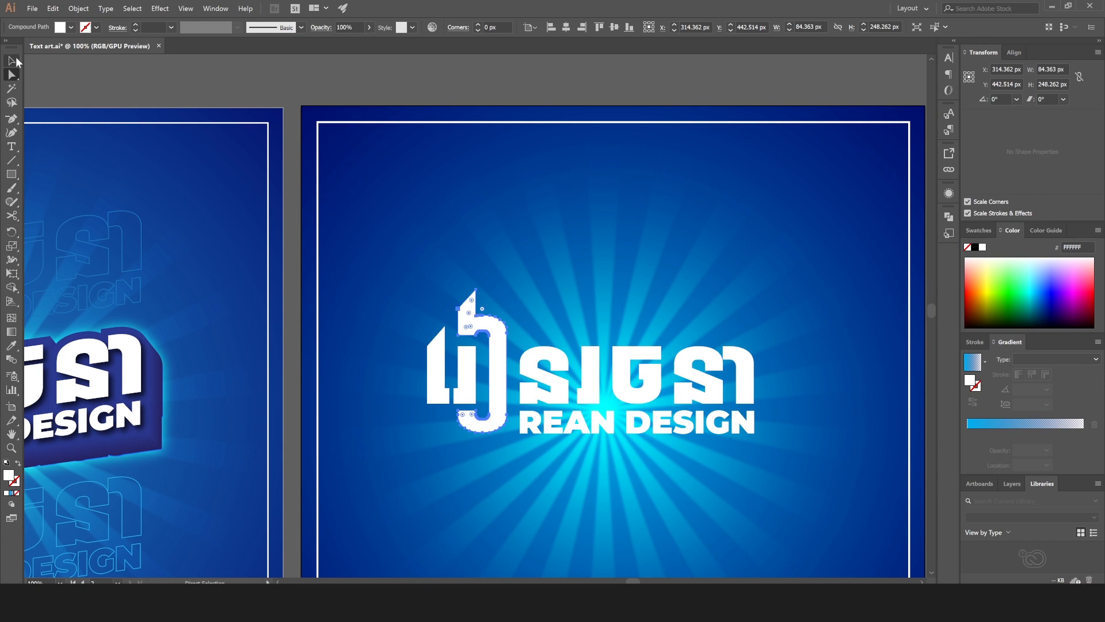
click(526, 431)
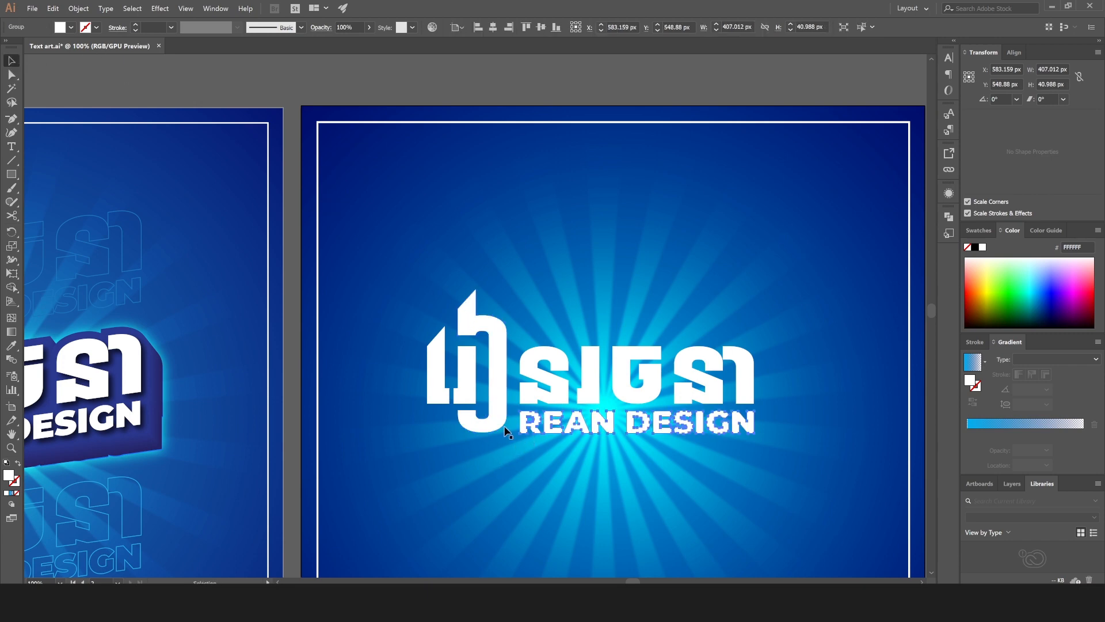
click(499, 427)
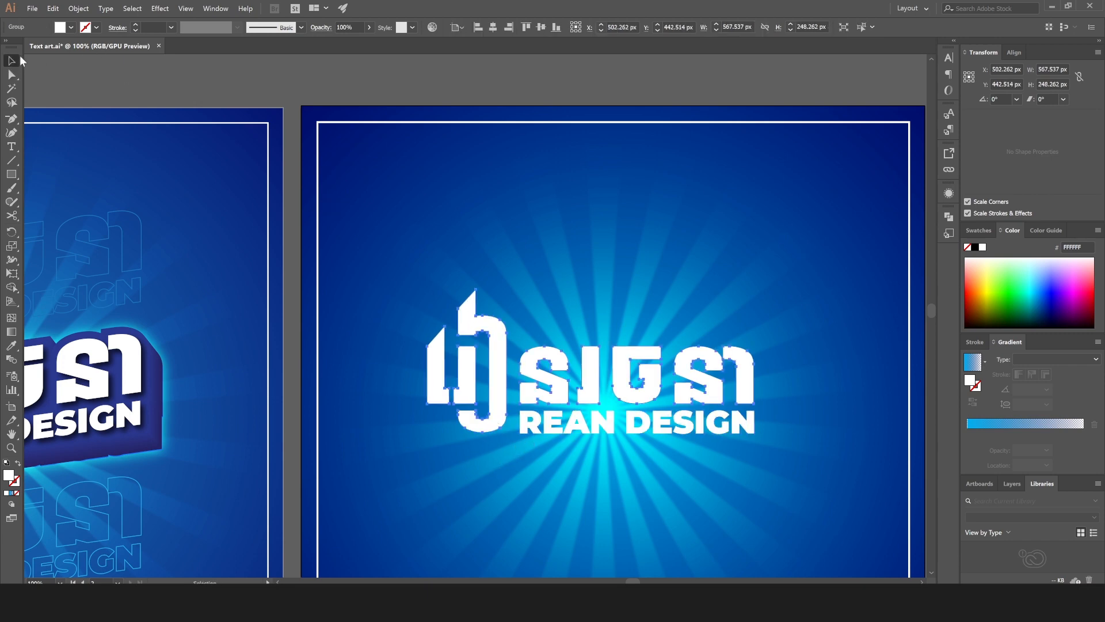
double_click(486, 430)
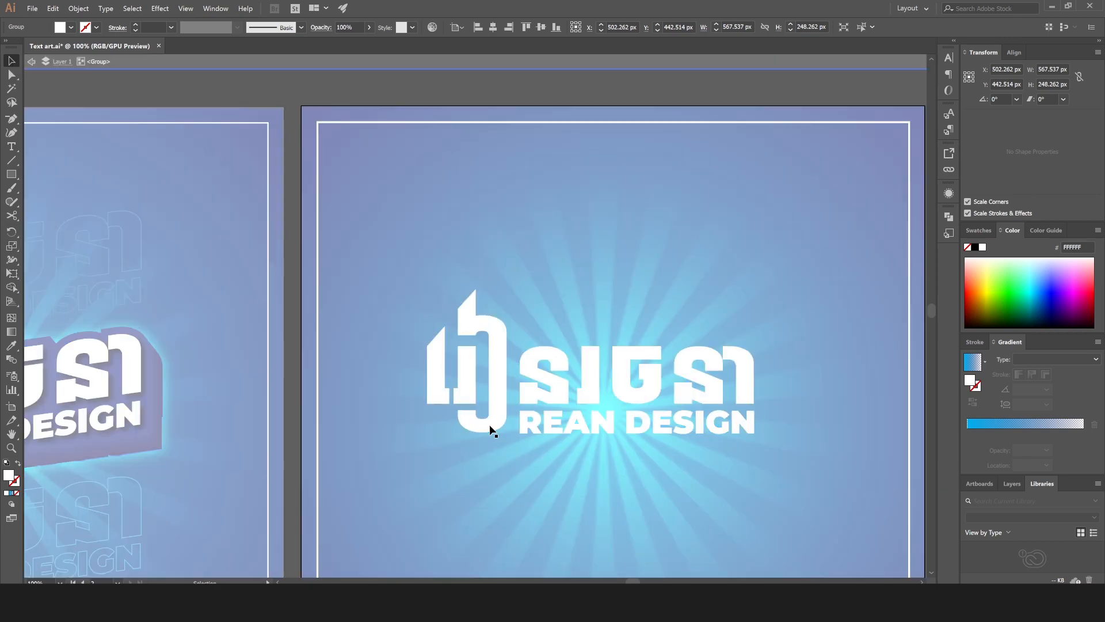
click(12, 74)
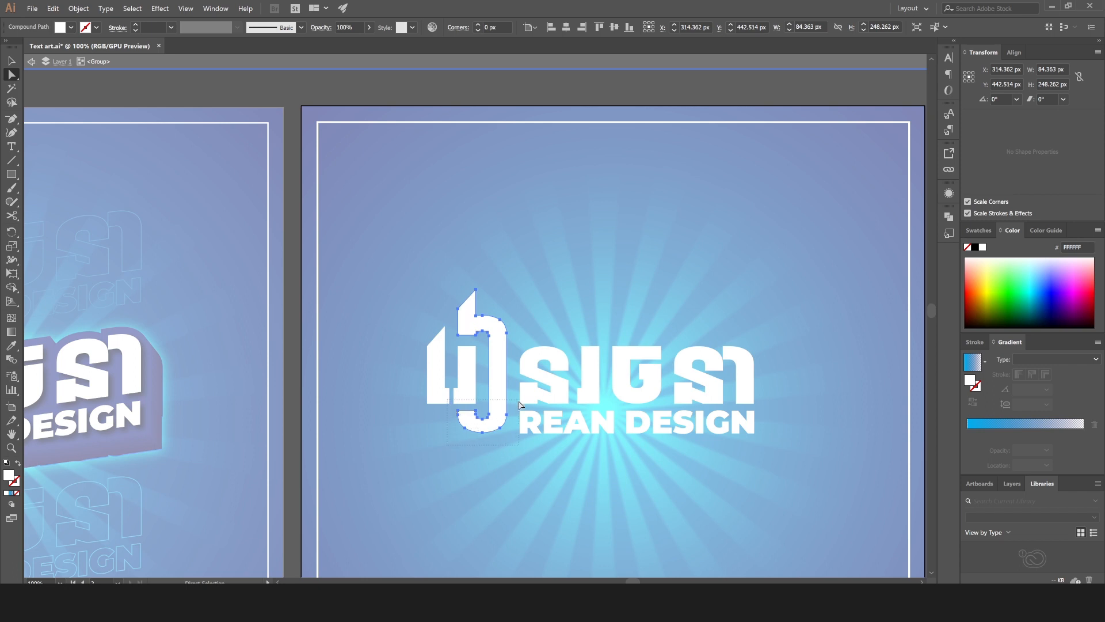
drag(514, 413, 514, 413)
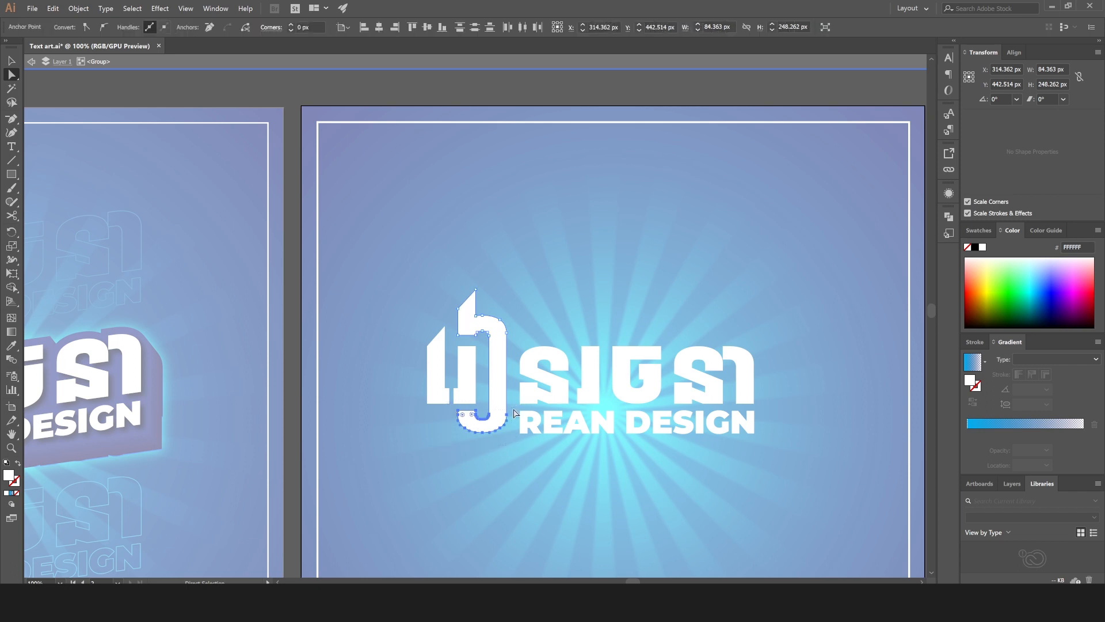
key(Down)
key(Down)
key(Down)
click(11, 65)
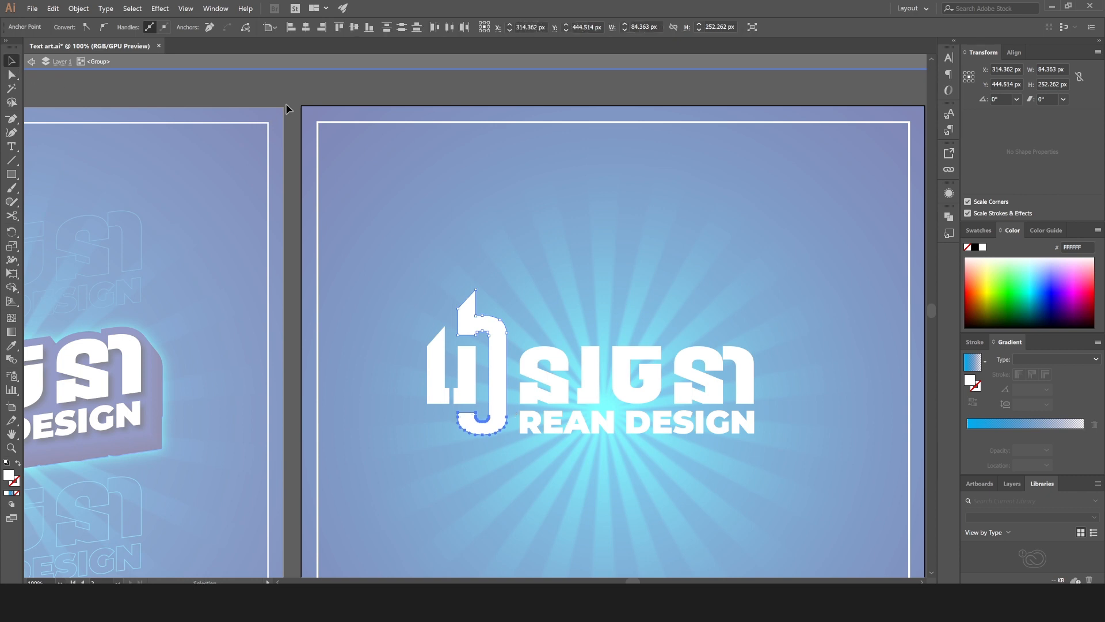
double_click(299, 94)
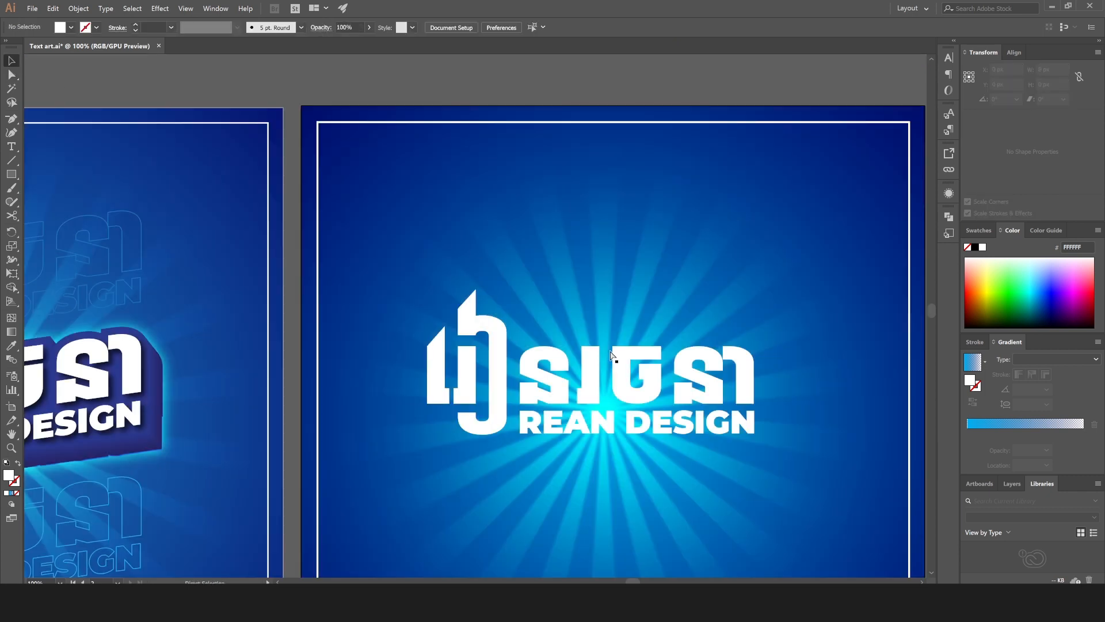
Step: Group the Khmer lettering with the REAN DESIGN line
key(ctrl+minus)
scroll(611, 355, left, 2)
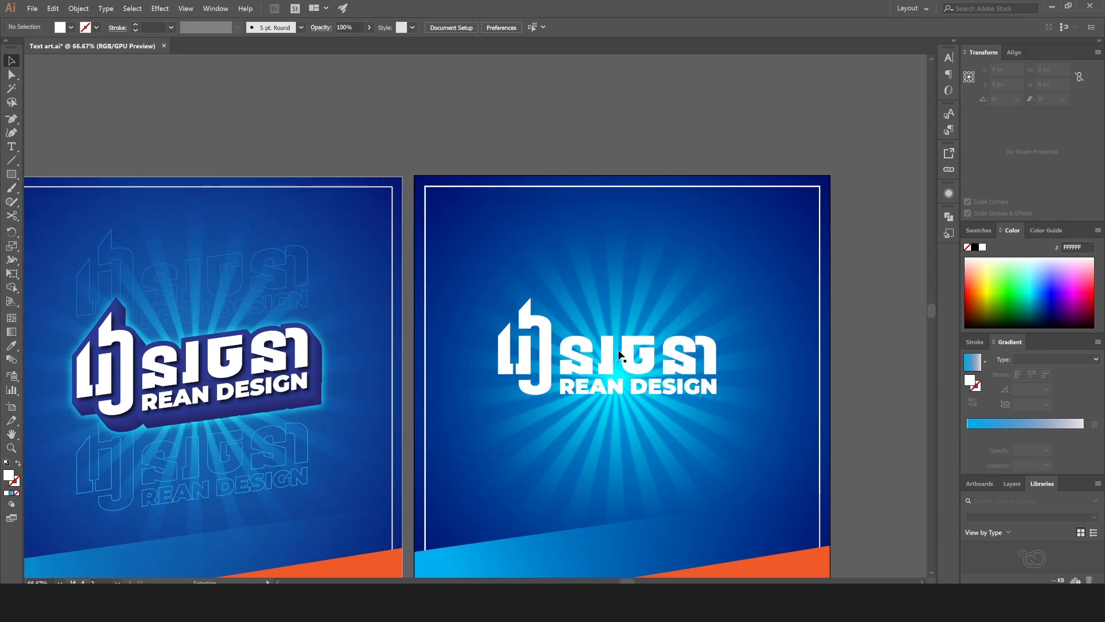
click(619, 355)
shift+click(613, 383)
right_click(615, 389)
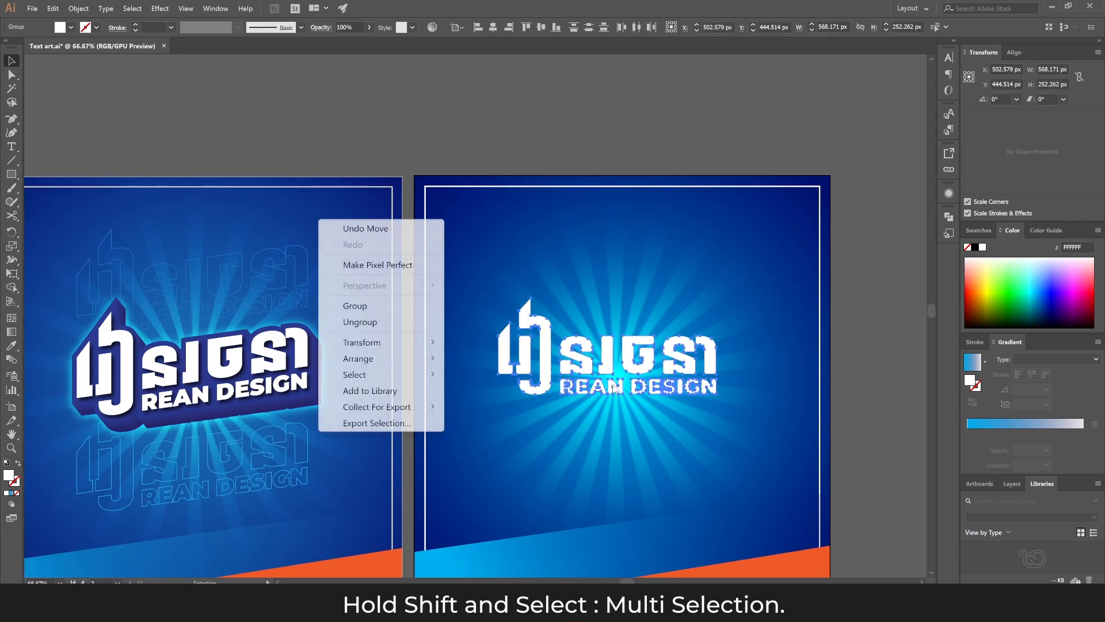
click(371, 311)
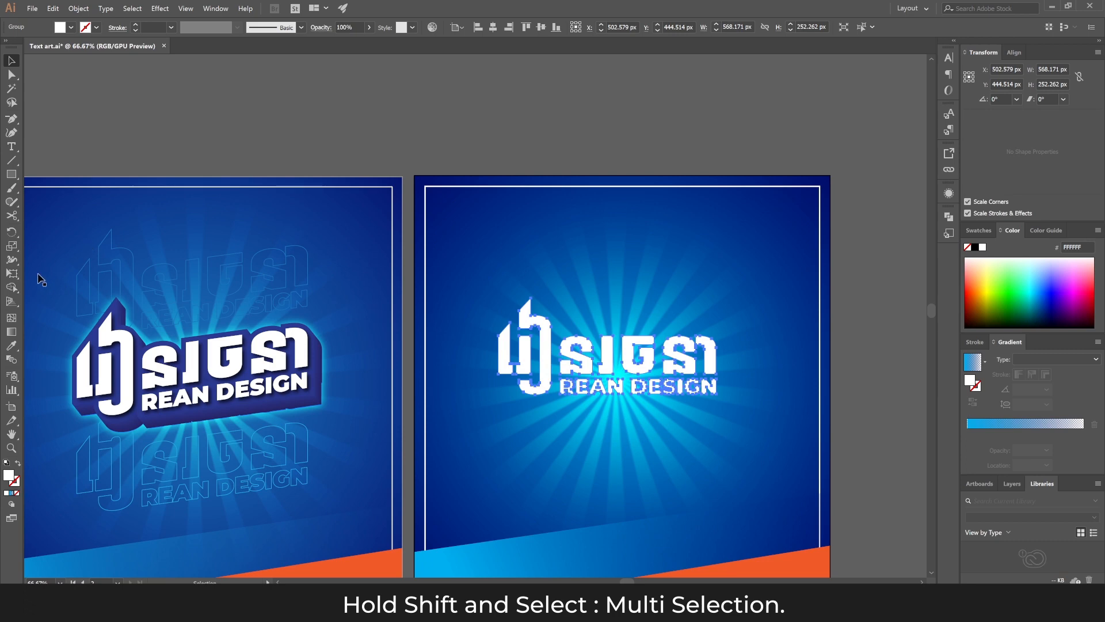
Step: Shear the lettering group vertically with Free Transform so both lines slant upward toward the right, like the reference artwork
click(15, 274)
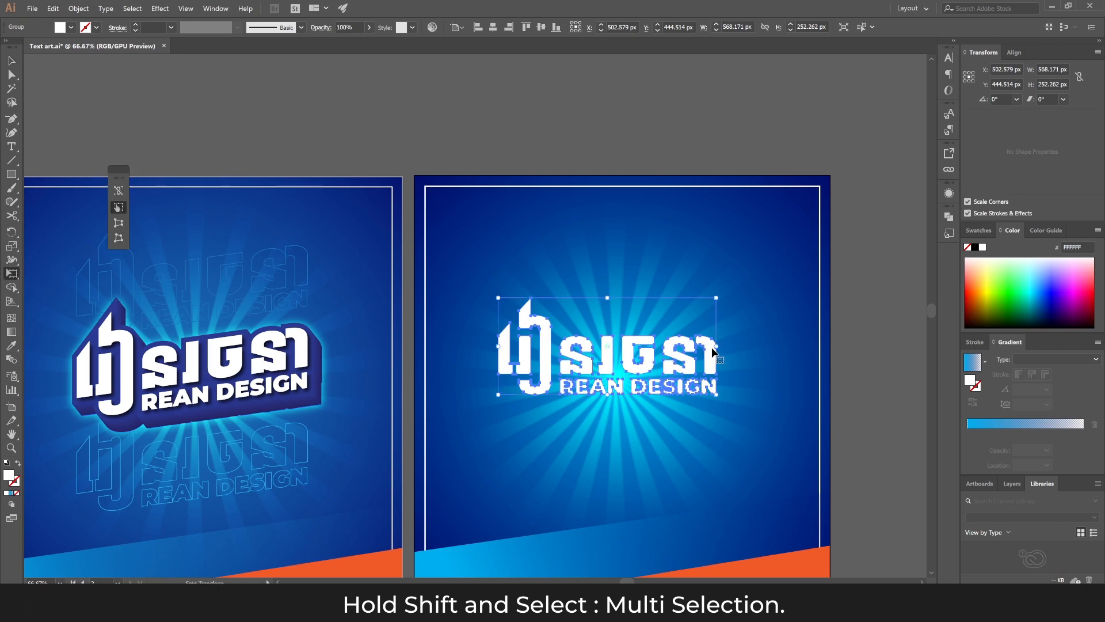
drag(716, 346, 710, 314)
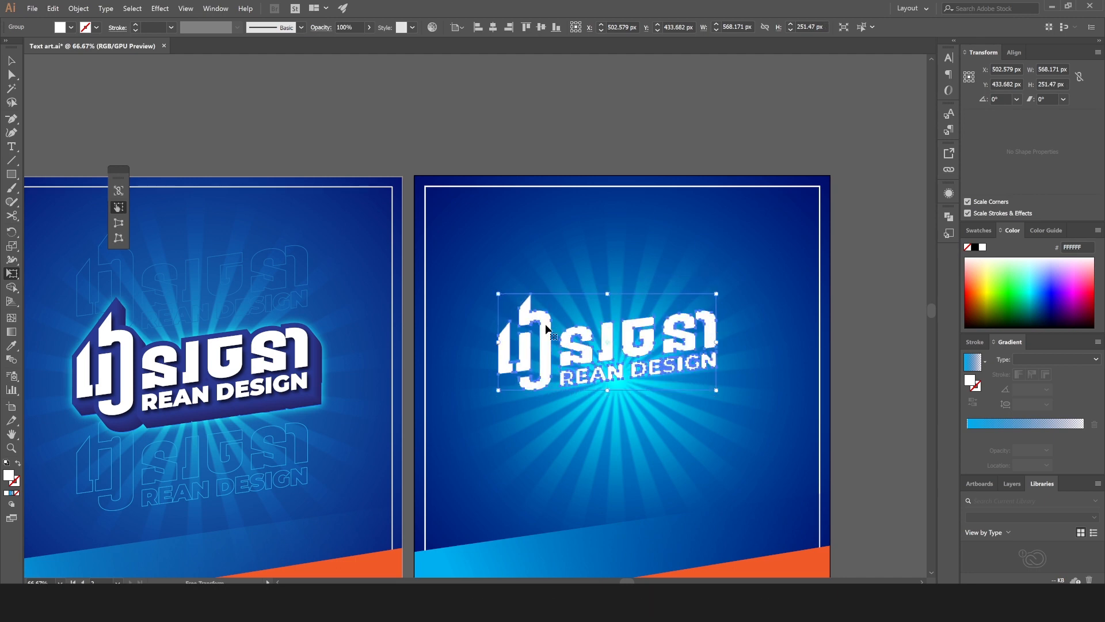
click(12, 61)
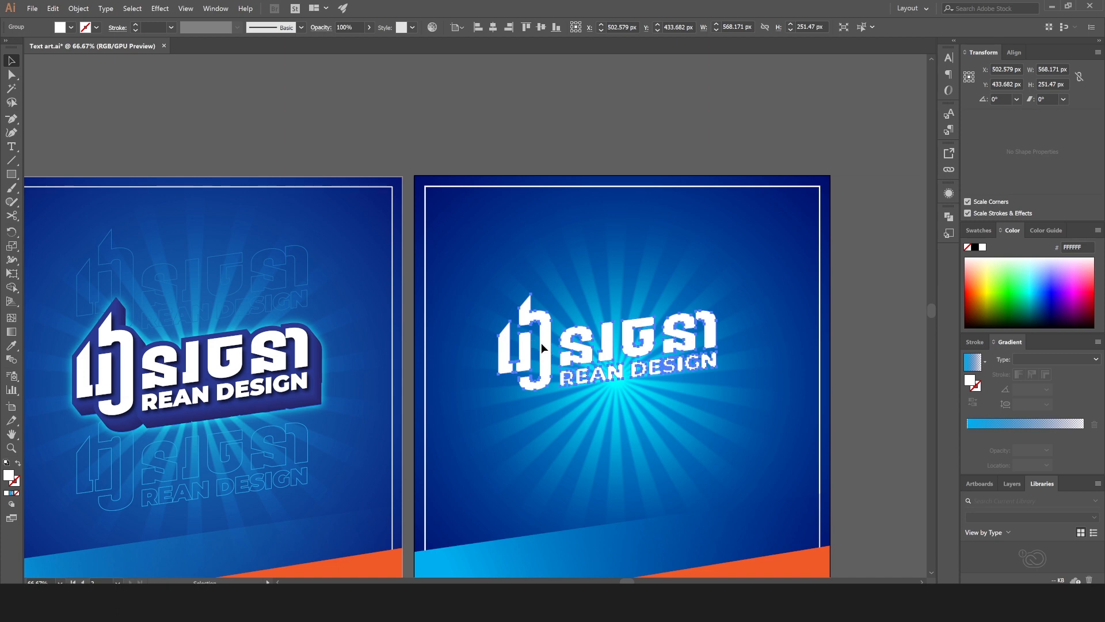
Step: Position the slanted lettering group over the sunburst's centre at about X 515.6 px, Y 463.2 px
drag(542, 344, 543, 351)
scroll(544, 352, down, 3)
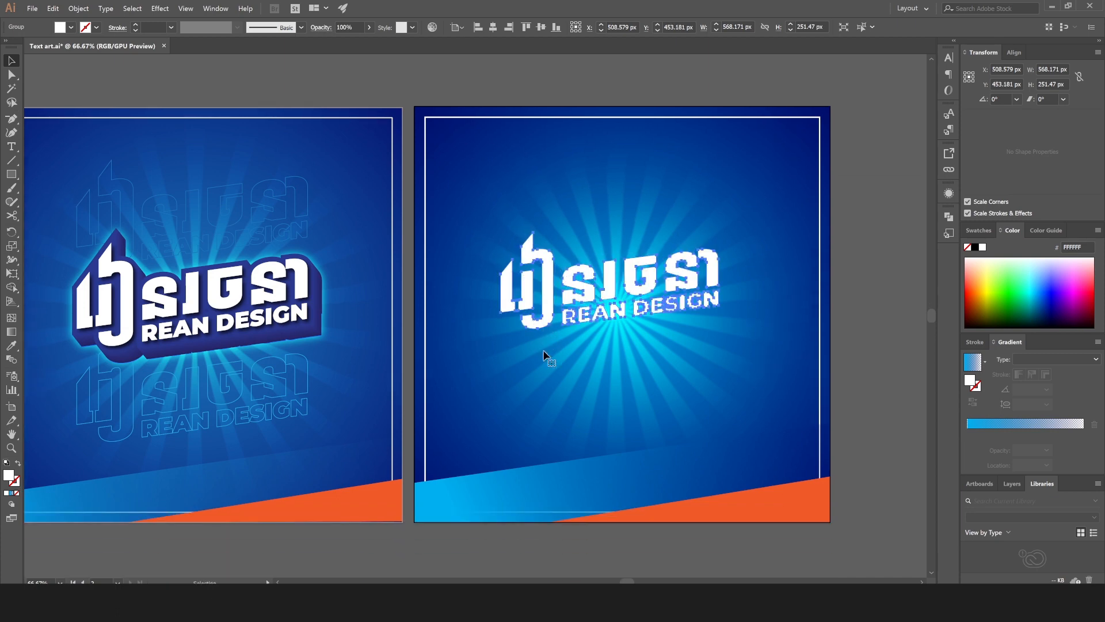
click(879, 239)
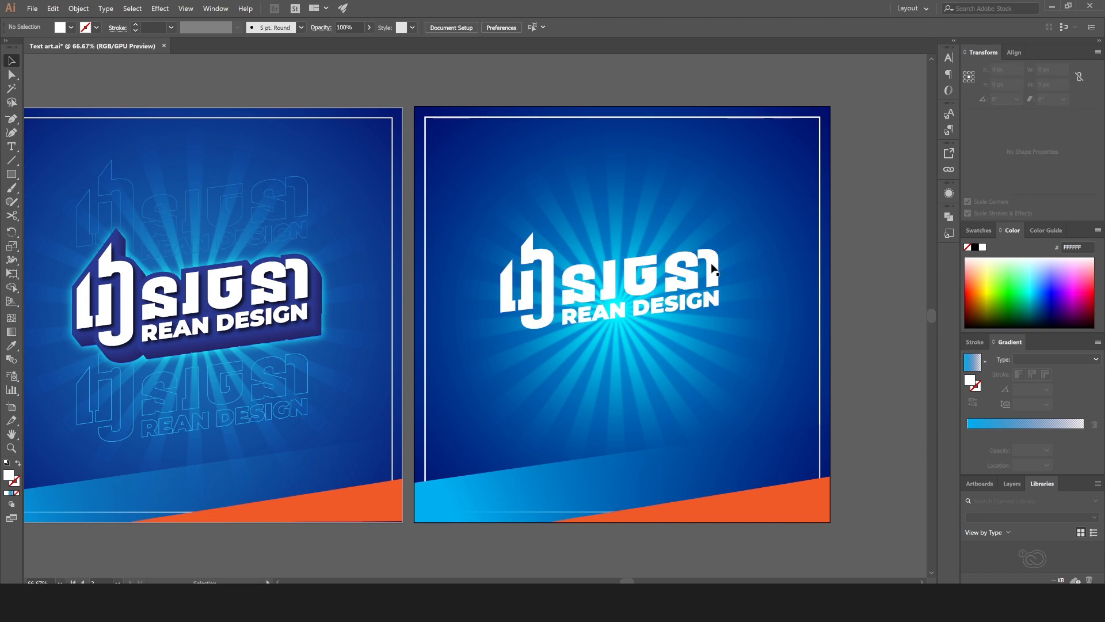
click(708, 276)
key(Right)
key(Right)
key(Right)
key(Right)
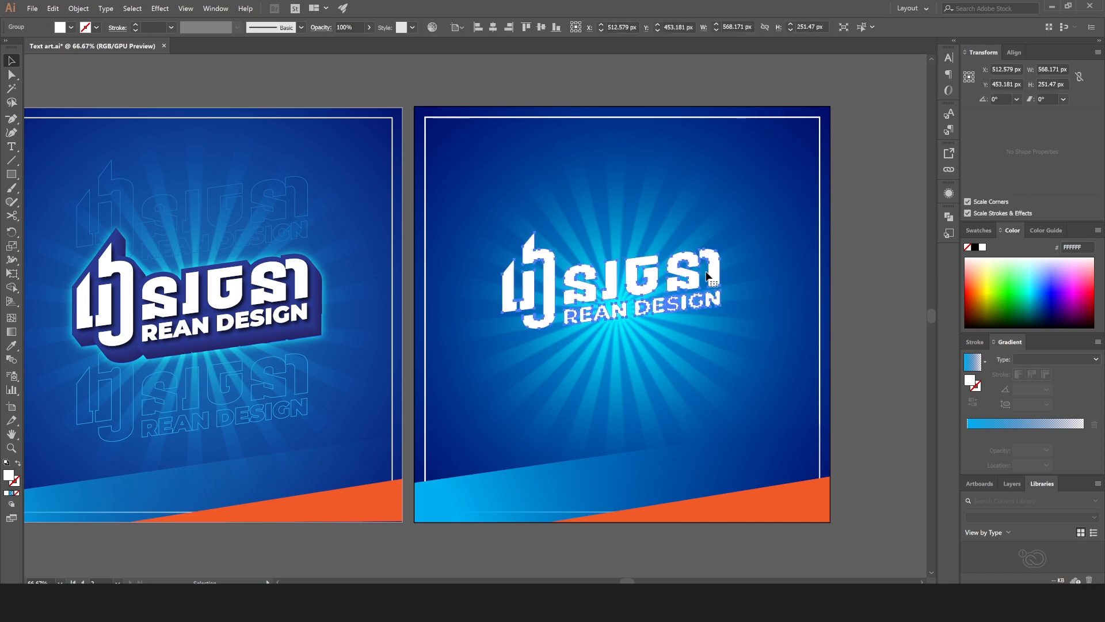
key(Right)
key(Right)
key(Right)
key(Down)
key(Down)
key(Down)
key(Down)
key(Down)
key(Down)
key(Down)
key(Down)
key(Down)
key(Down)
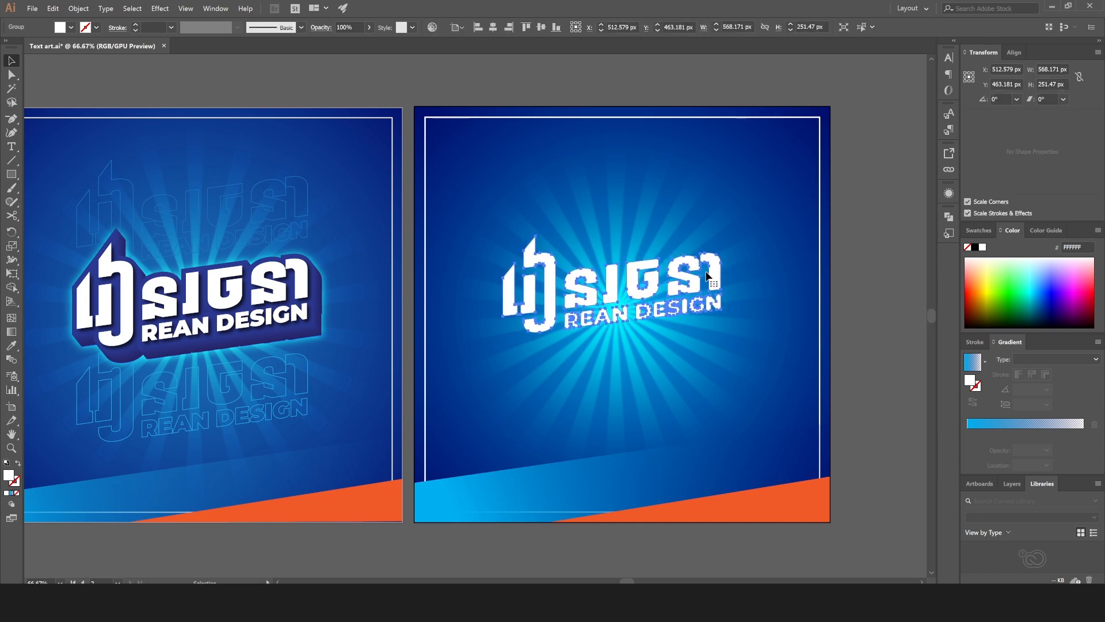
click(866, 243)
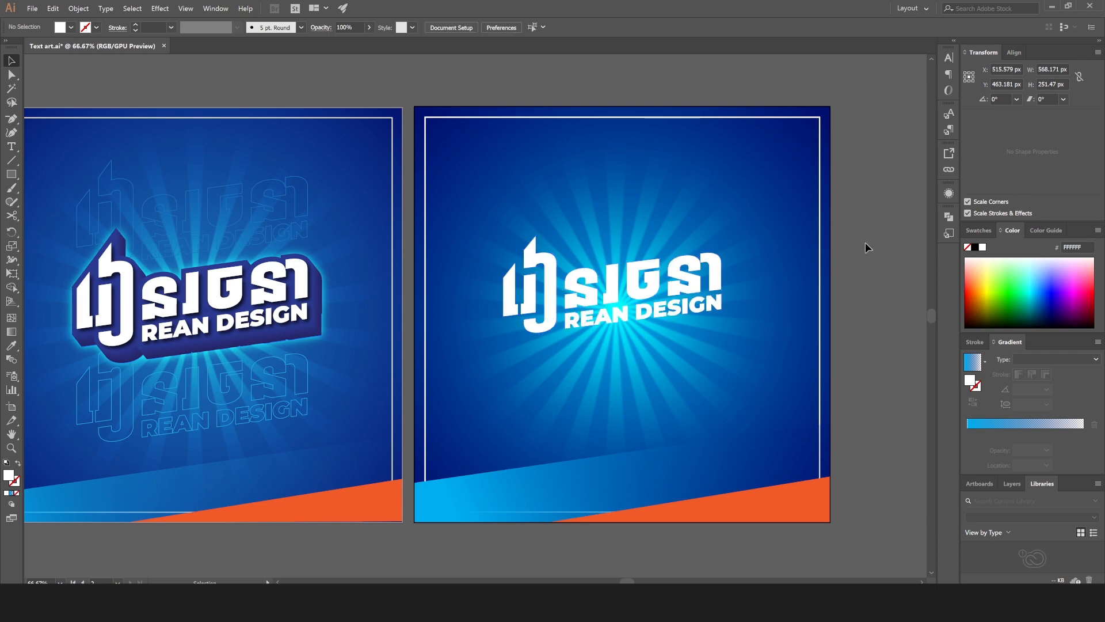
Step: Create an Offset Path around the lettering group with 15 px offset, Miter joins and a miter limit of 4
click(590, 304)
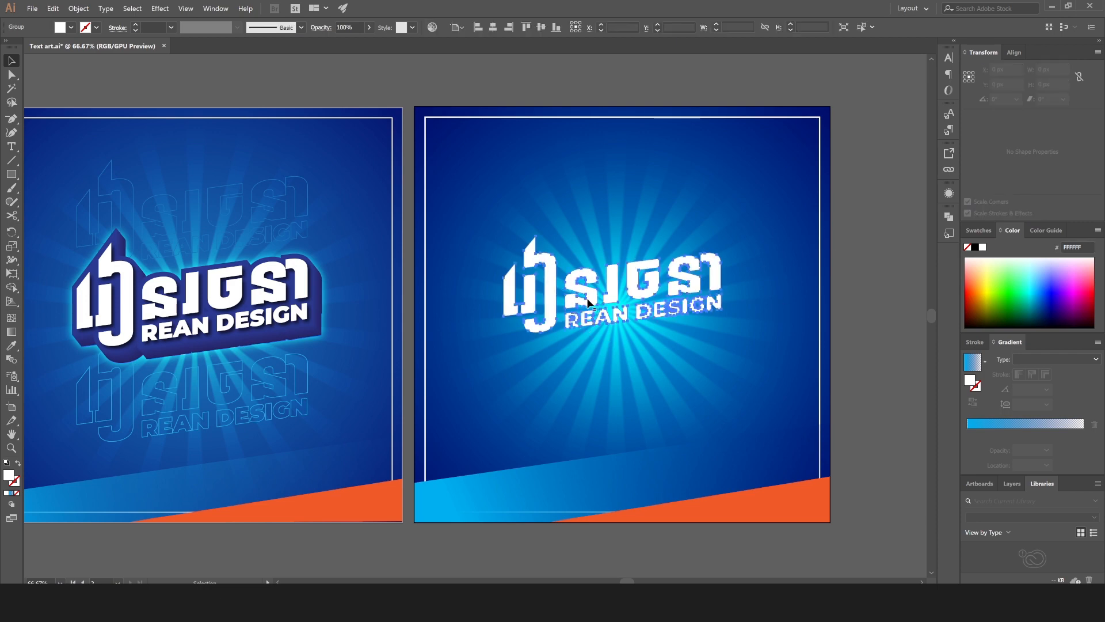
click(78, 9)
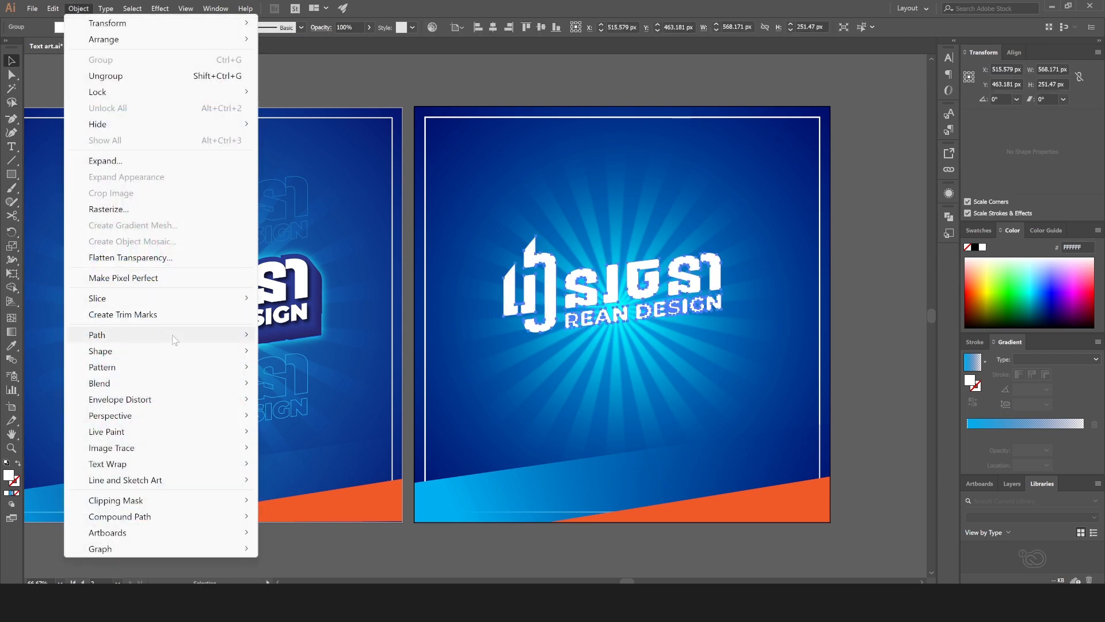
click(288, 372)
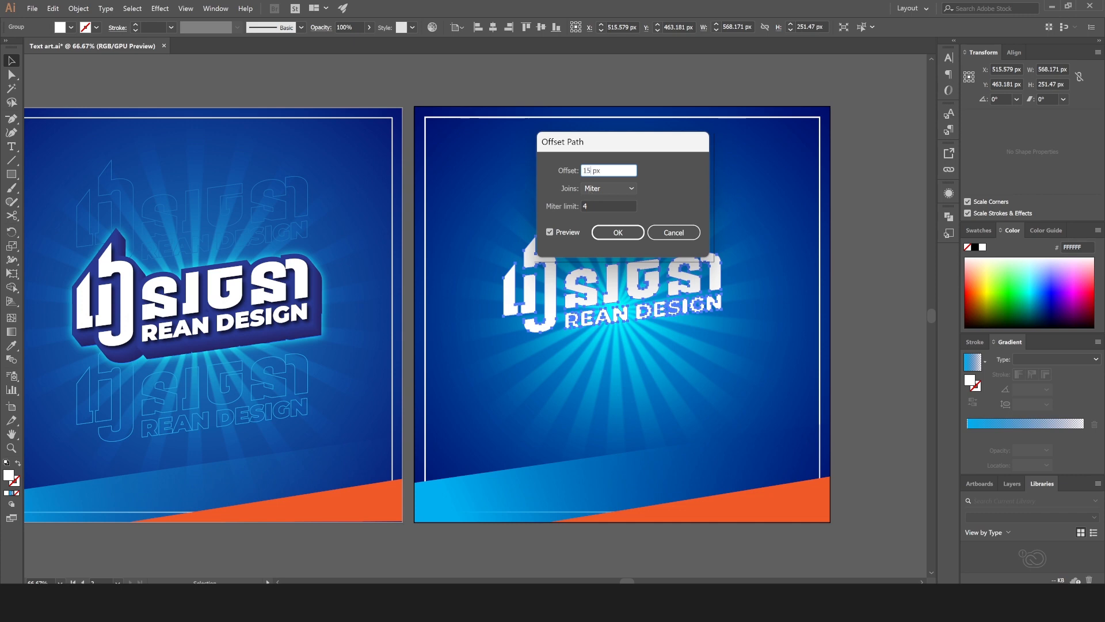
click(613, 206)
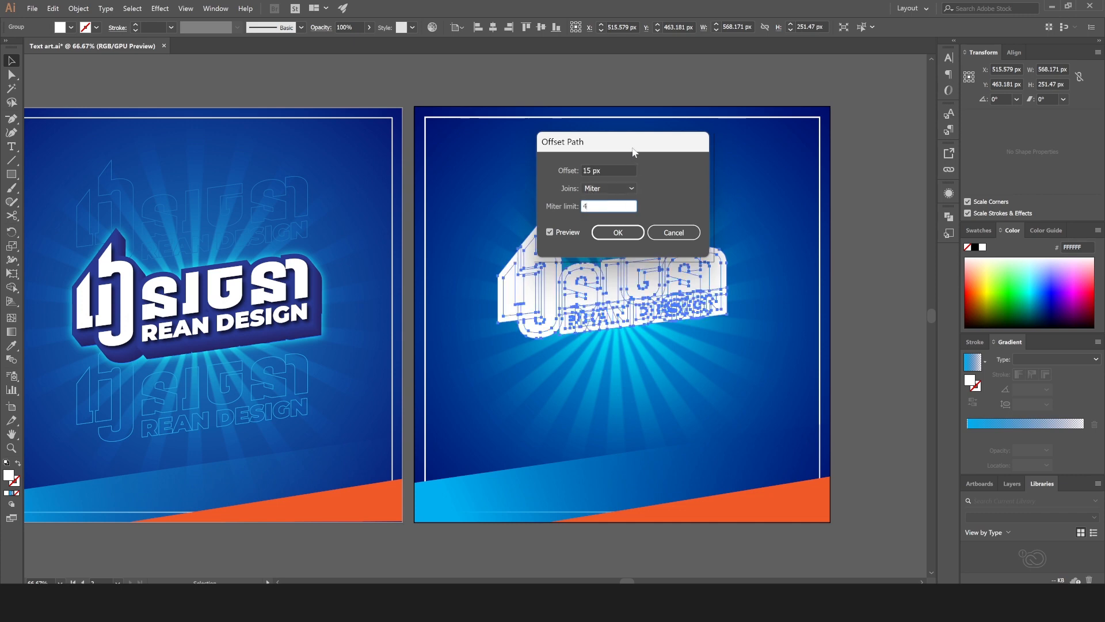
drag(632, 151, 735, 141)
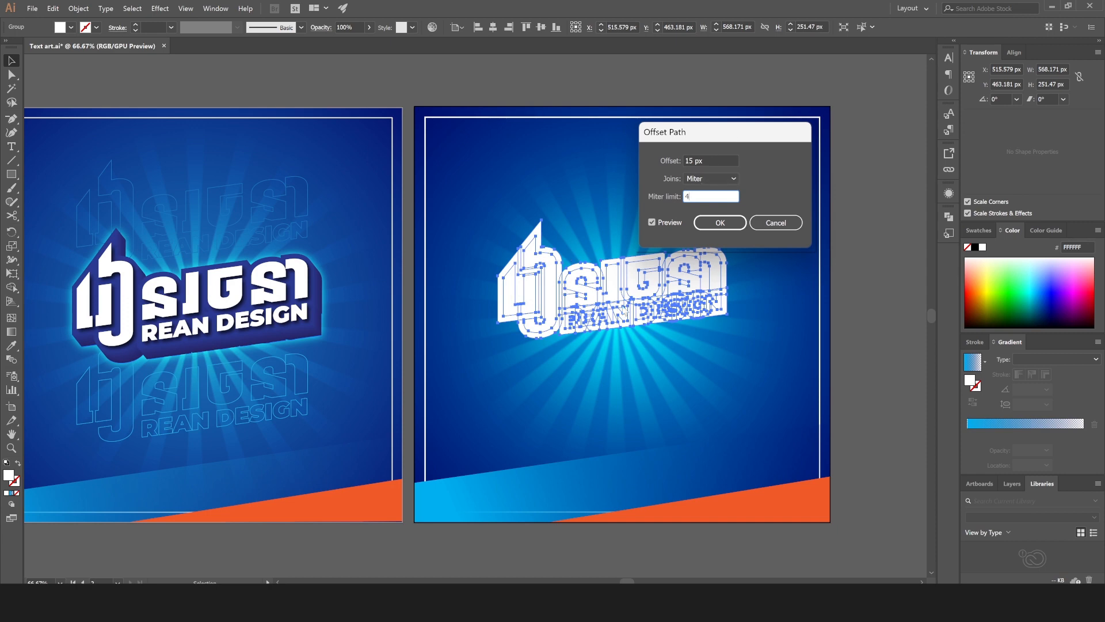
click(723, 230)
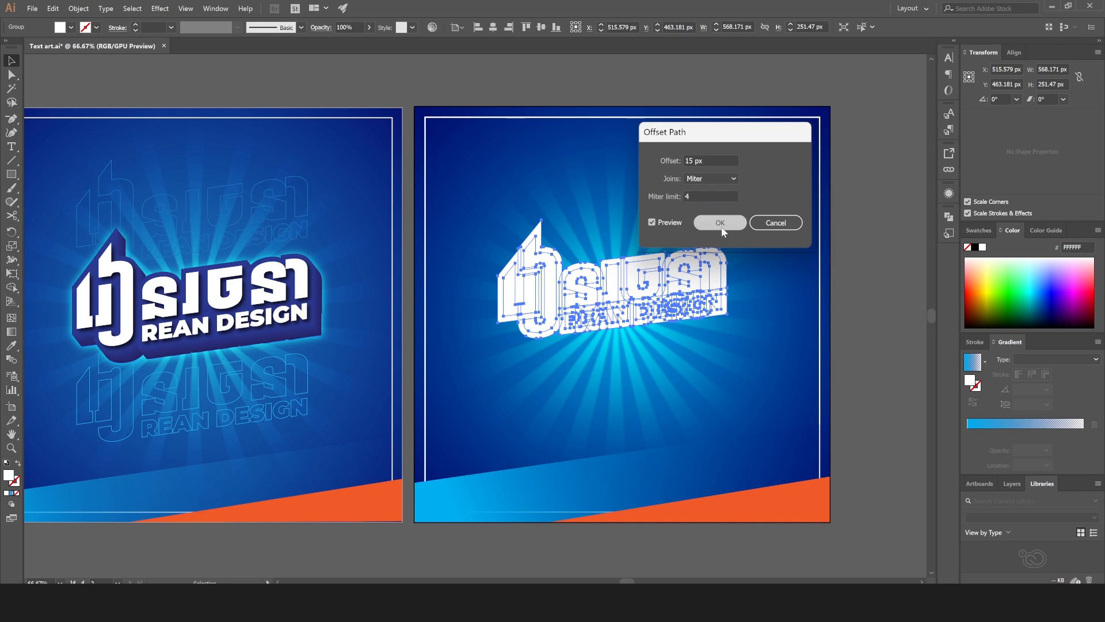
Step: Cut the offset outlines from the lettering and paste them back in place
click(52, 8)
click(85, 62)
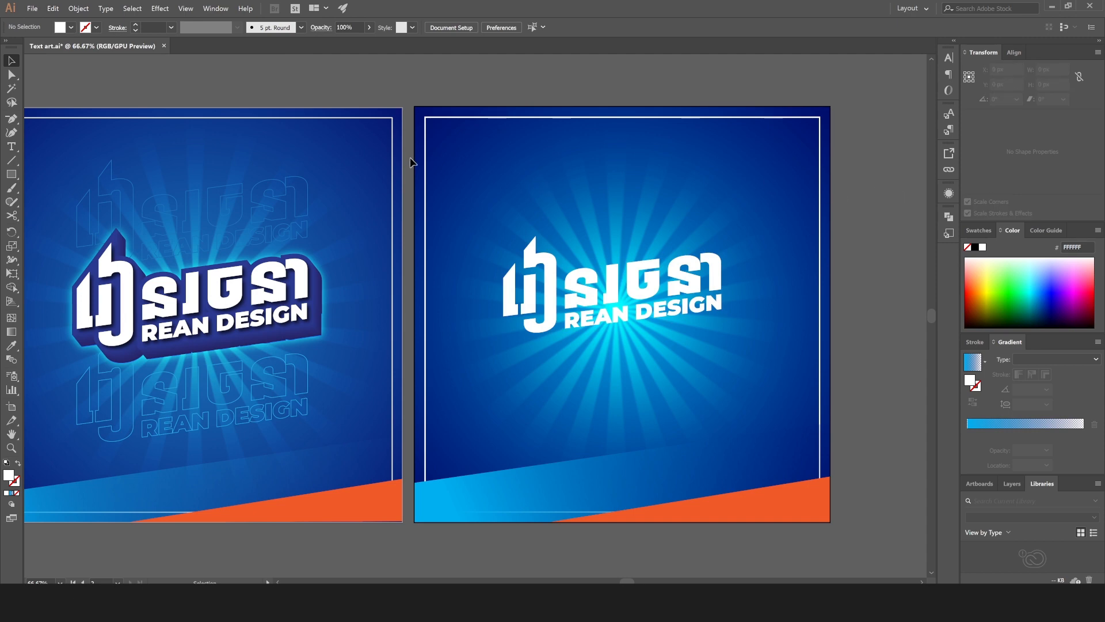
click(32, 8)
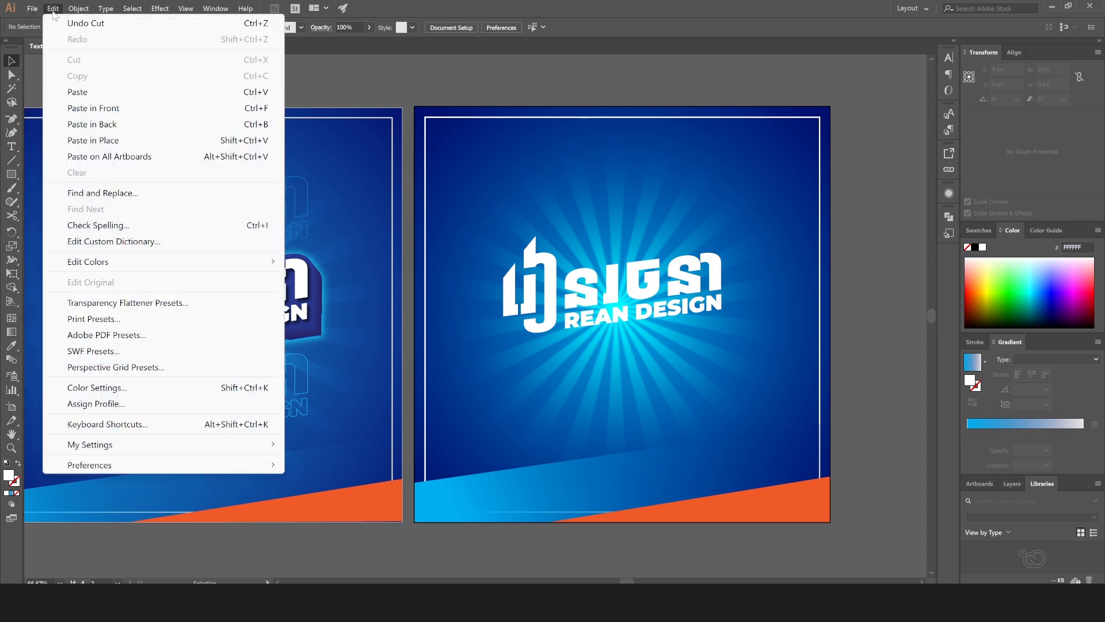
click(129, 142)
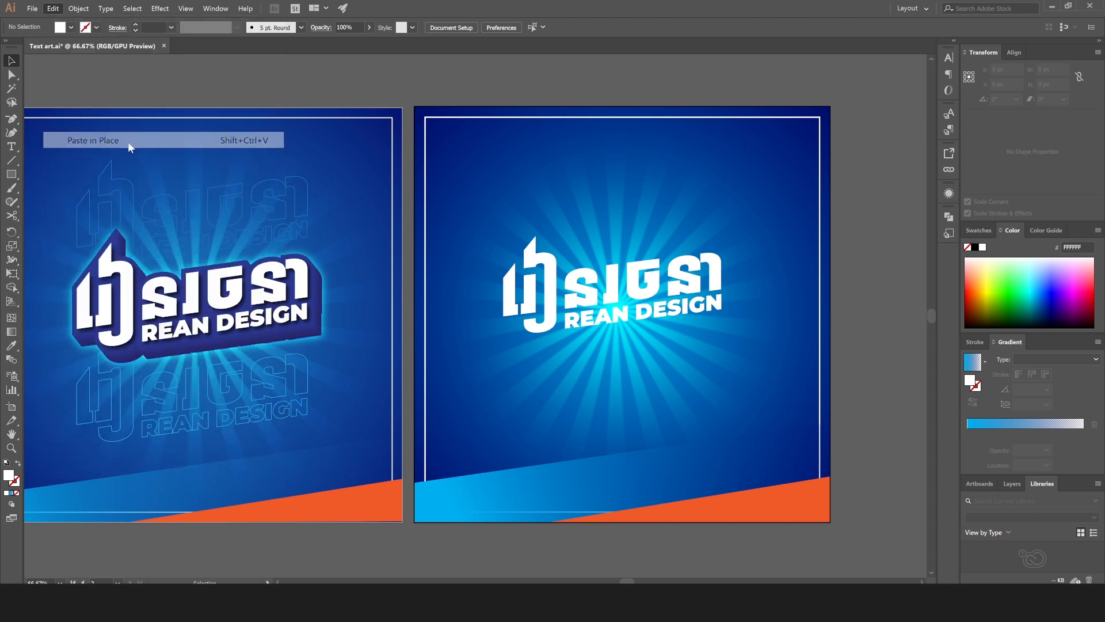
Step: Unite the pasted offset outlines into one shape with Pathfinder and delete the small leftover paths inside it
click(950, 216)
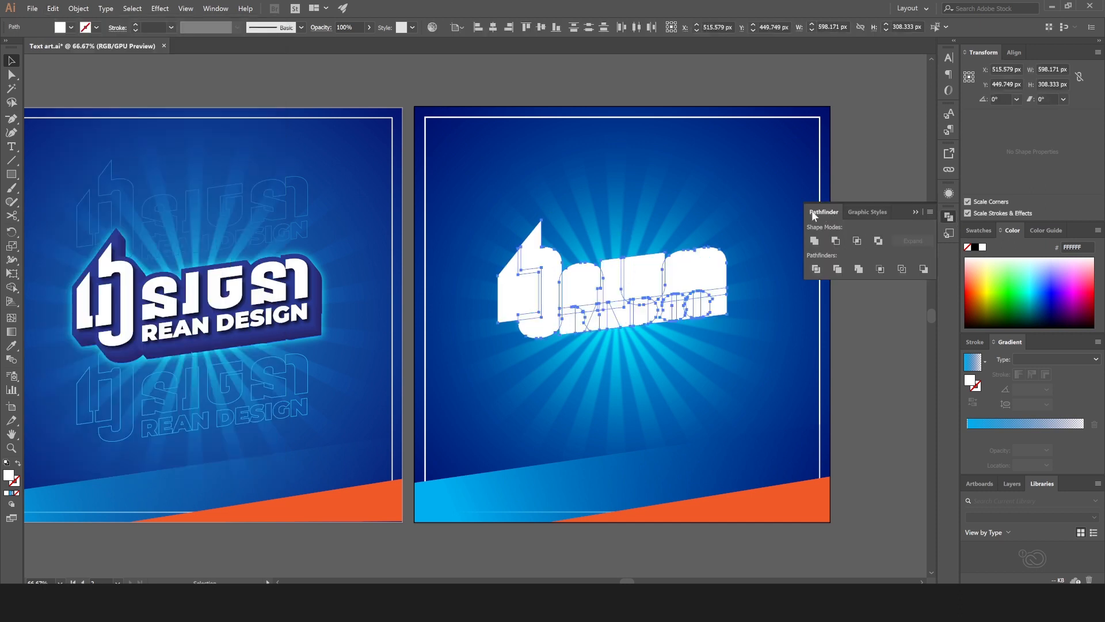
click(816, 241)
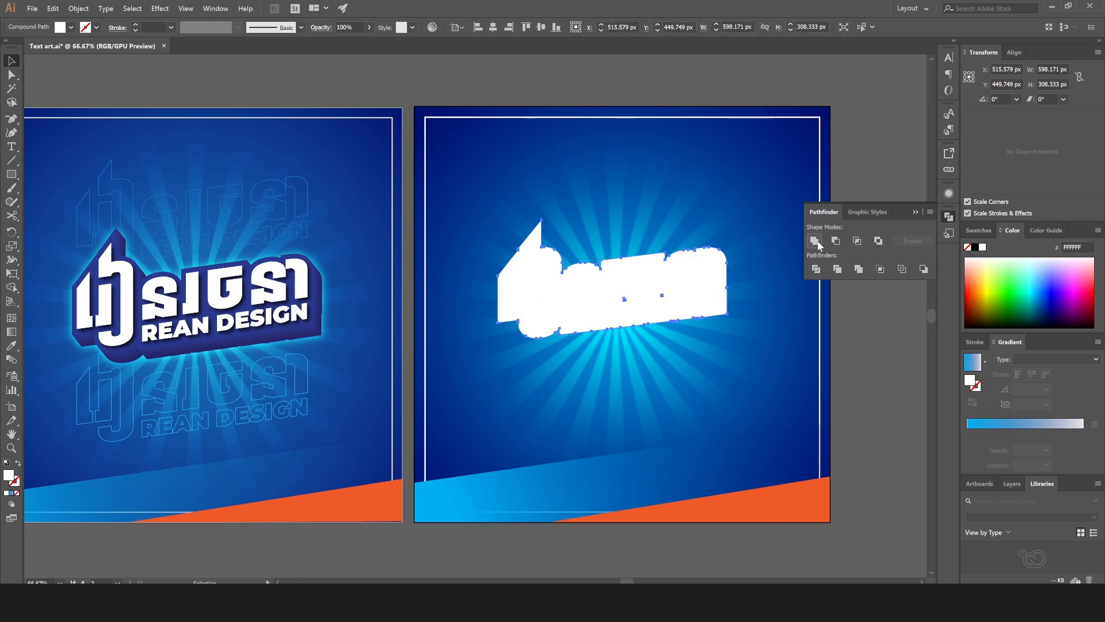
key(ctrl+h)
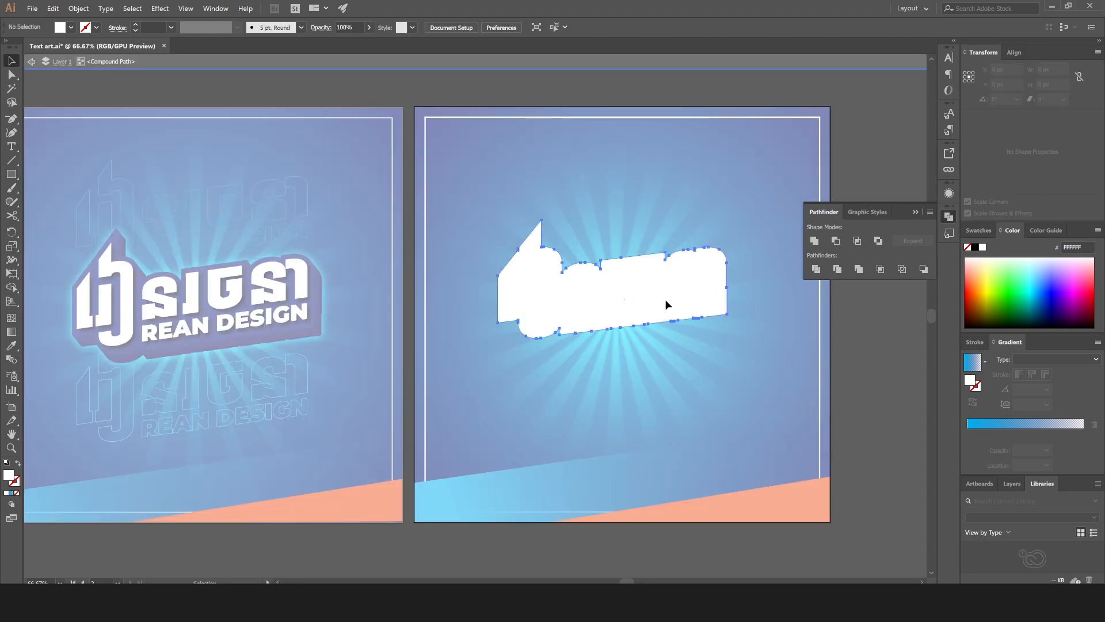
click(665, 299)
key(Delete)
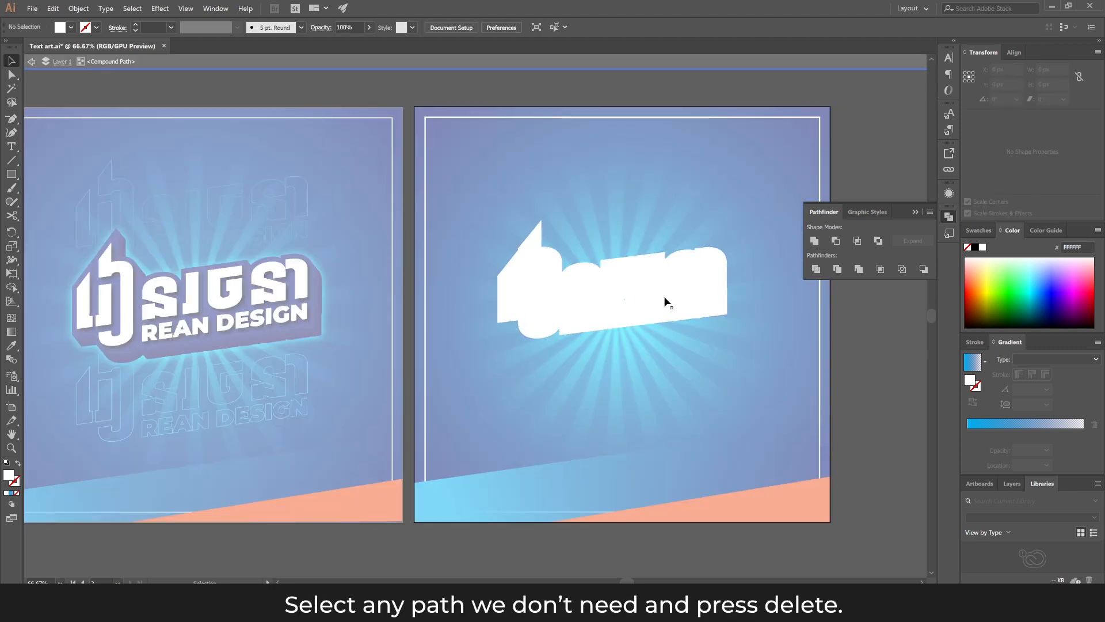
click(625, 301)
key(Delete)
click(685, 283)
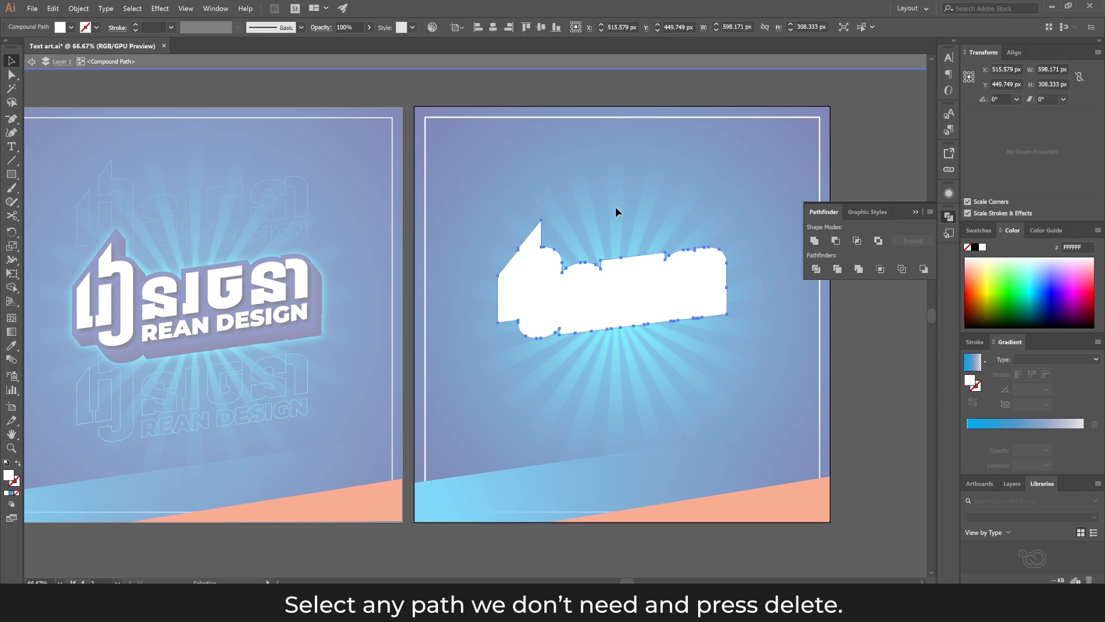
Step: Delete the stray anchor points on the backing shape's slanted upper-left edge and exit isolation mode
click(567, 98)
click(536, 296)
key(ctrl+plus)
key(ctrl+plus)
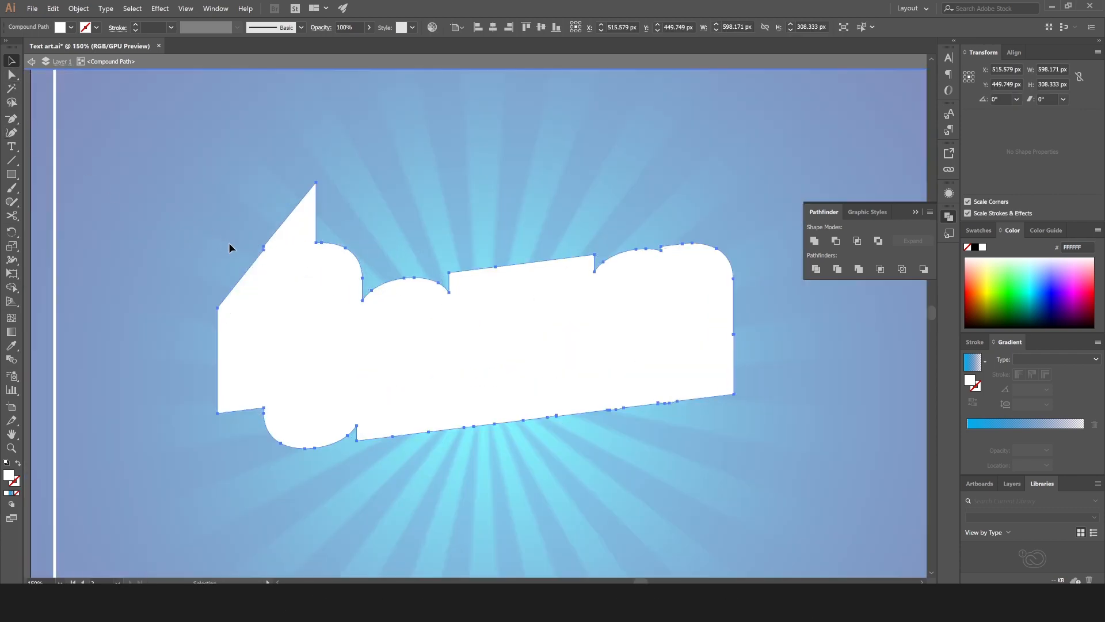
key(minus)
click(264, 251)
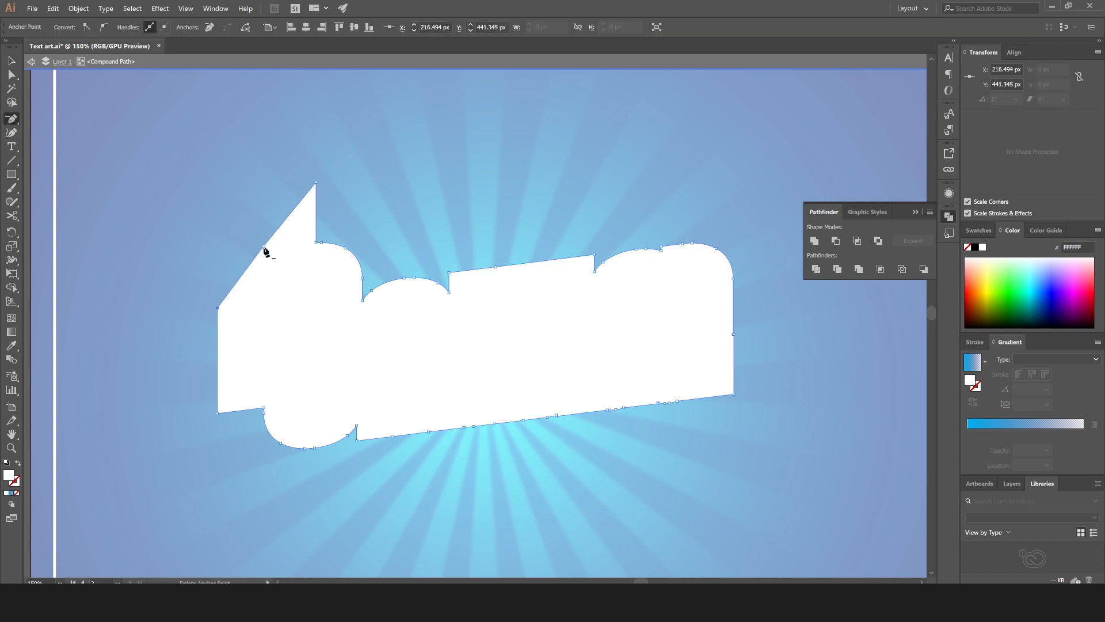
click(264, 251)
click(17, 61)
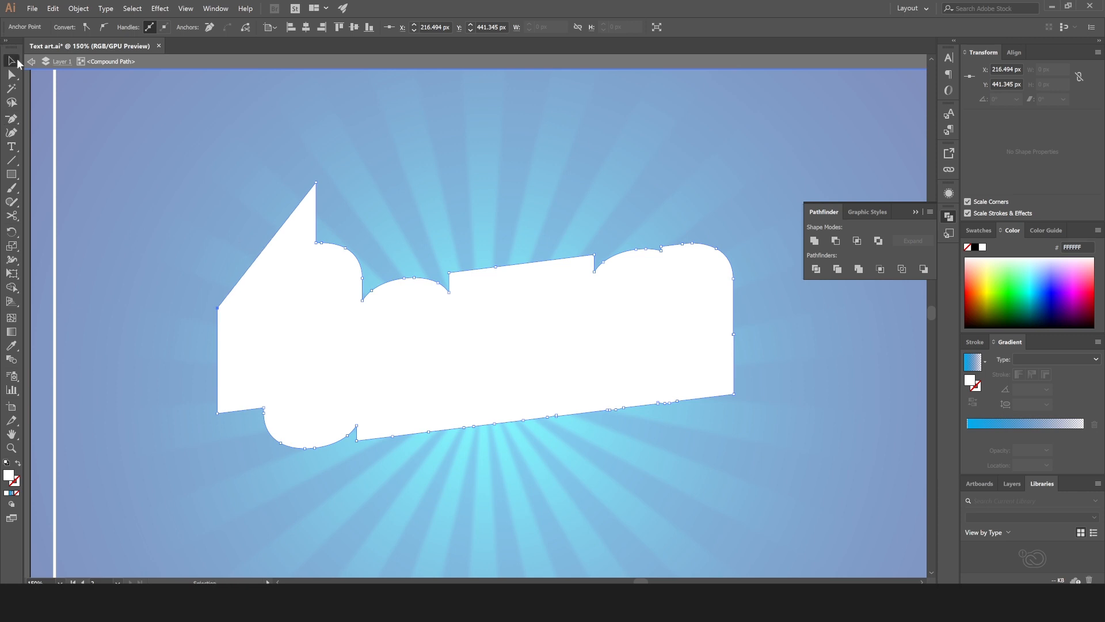
double_click(535, 171)
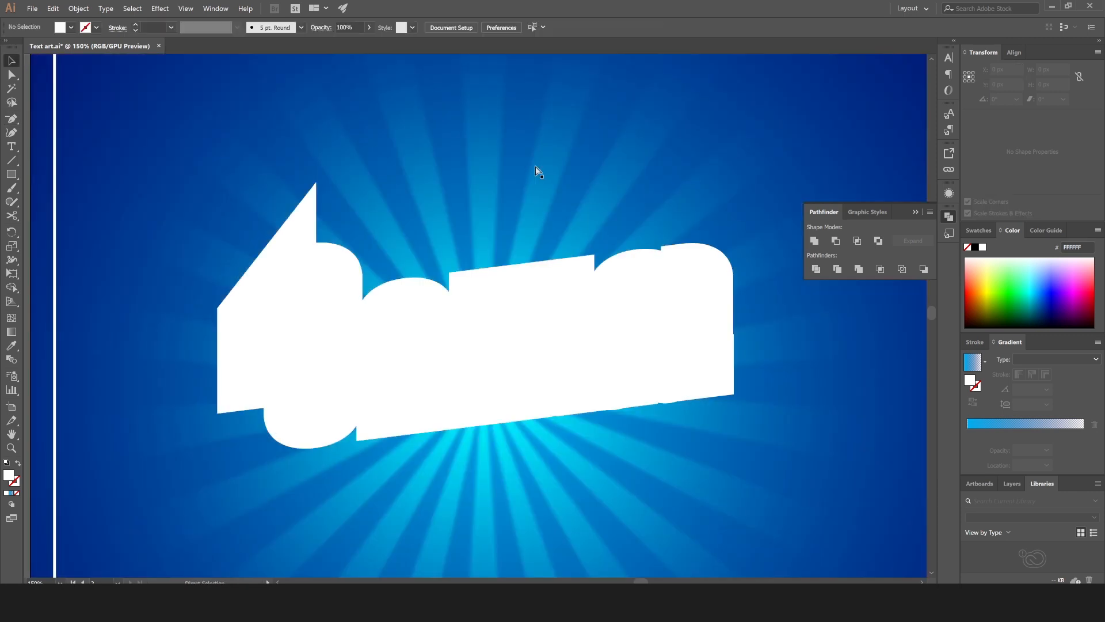
key(ctrl+minus)
key(ctrl+minus)
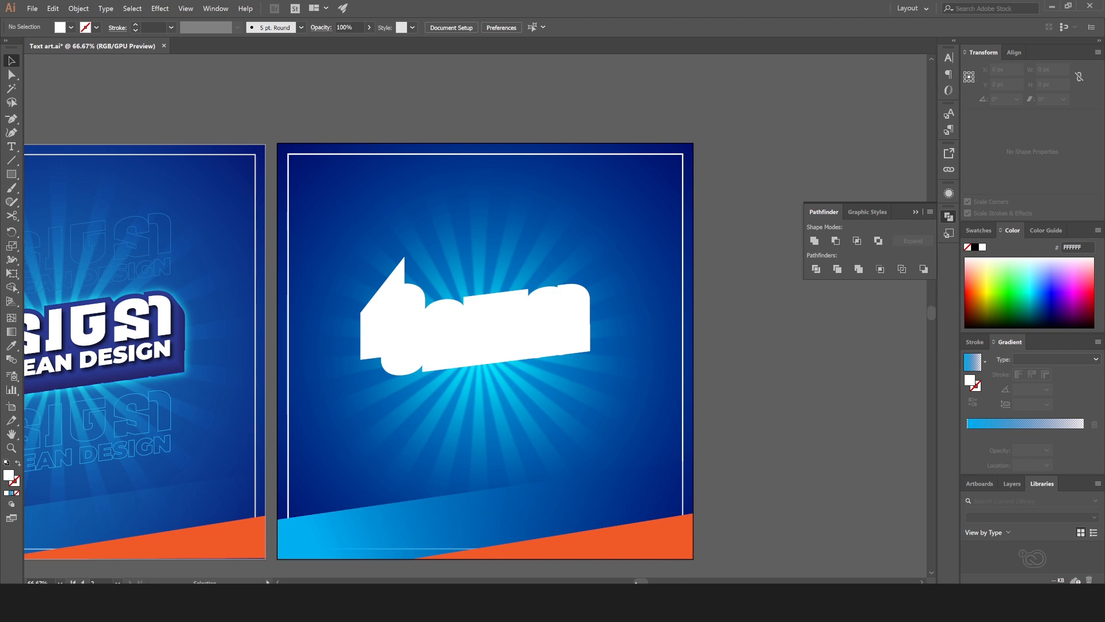
Step: Send the white backing shape backward behind the lettering and fill it with the blue swatch 2B3990
drag(641, 581, 622, 581)
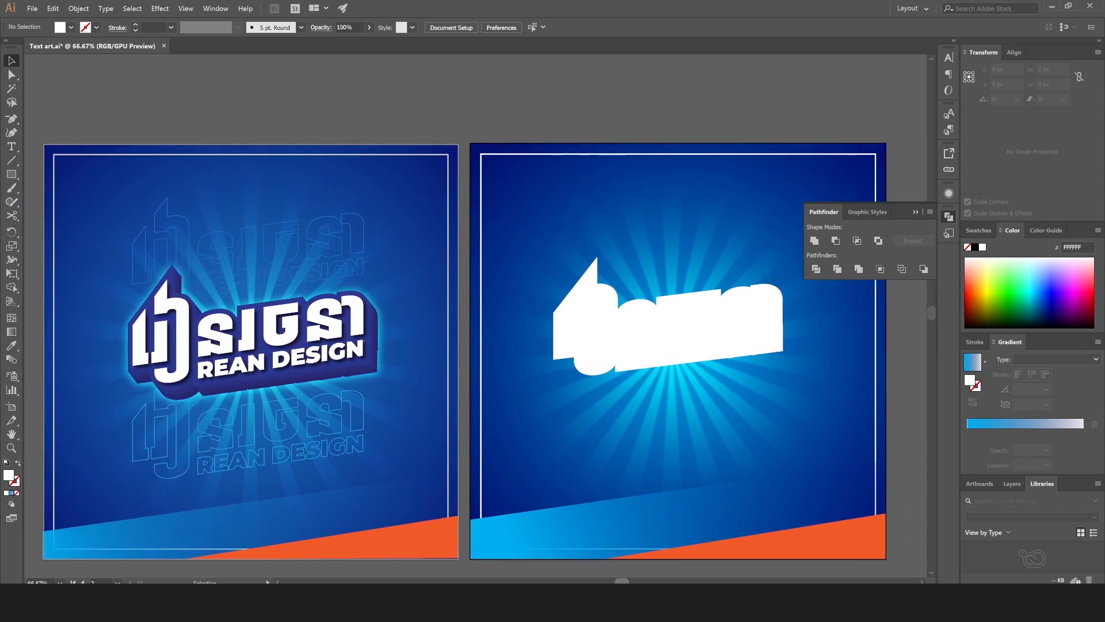
click(915, 212)
right_click(651, 319)
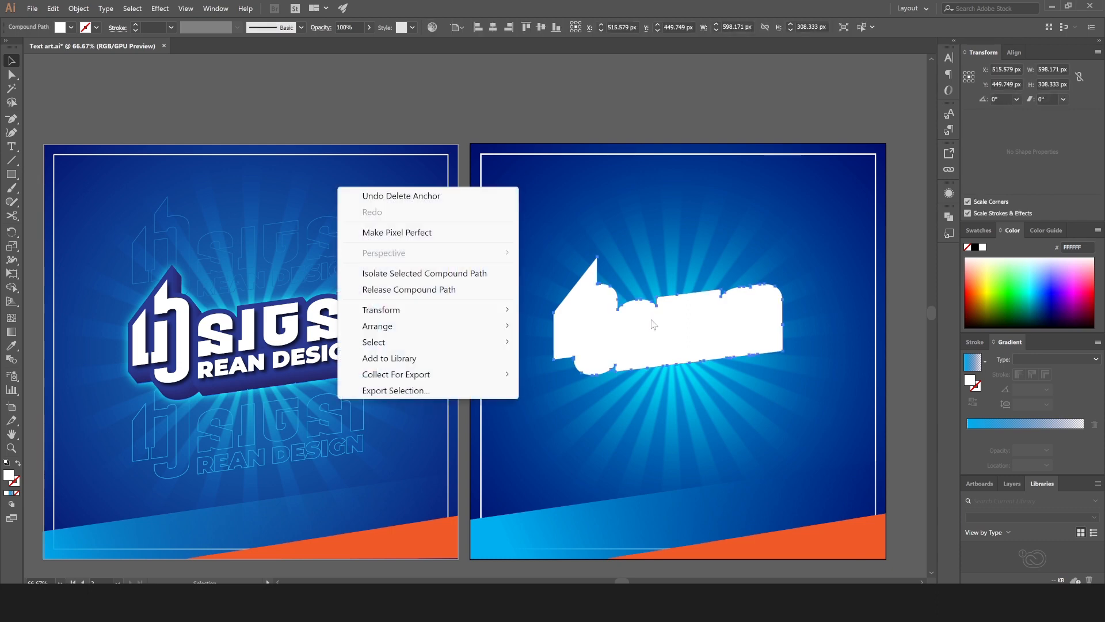
mouse_move(464, 331)
click(586, 359)
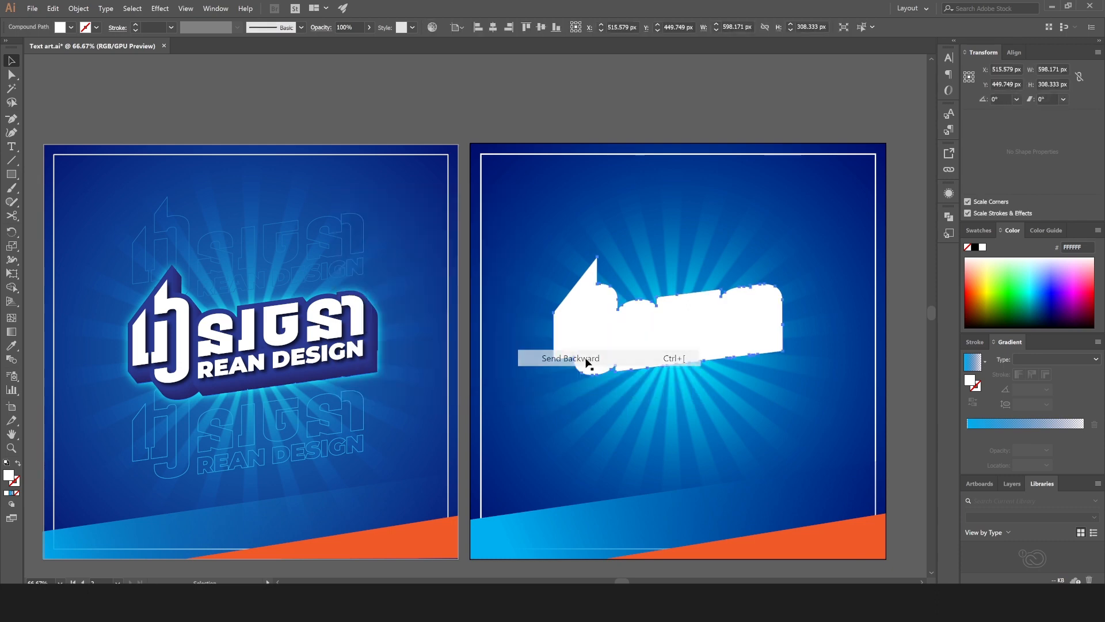
click(71, 27)
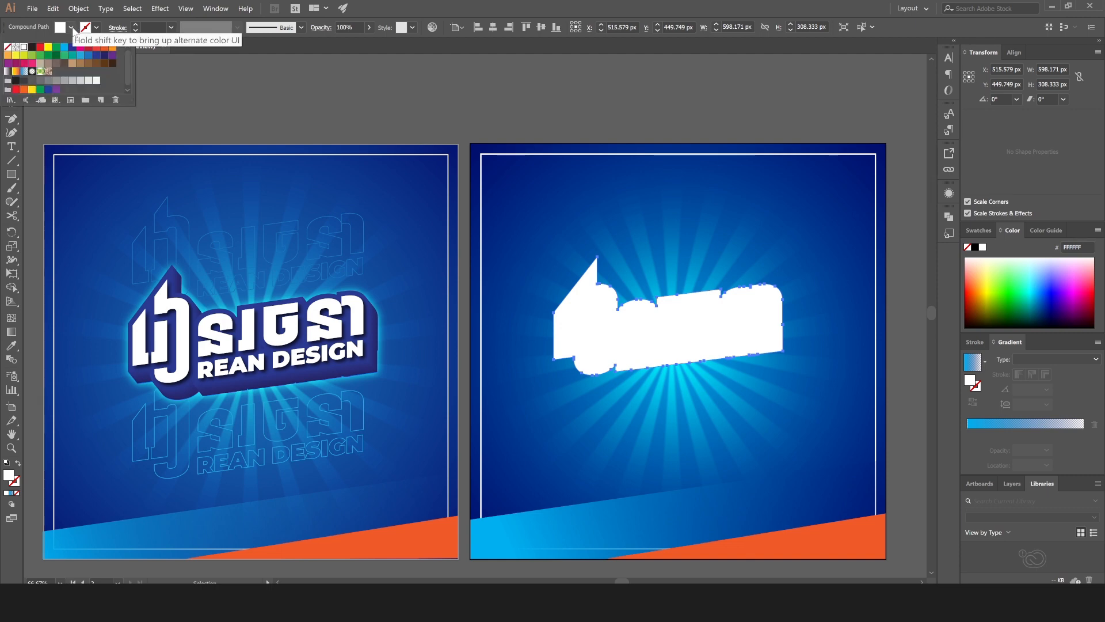
click(96, 54)
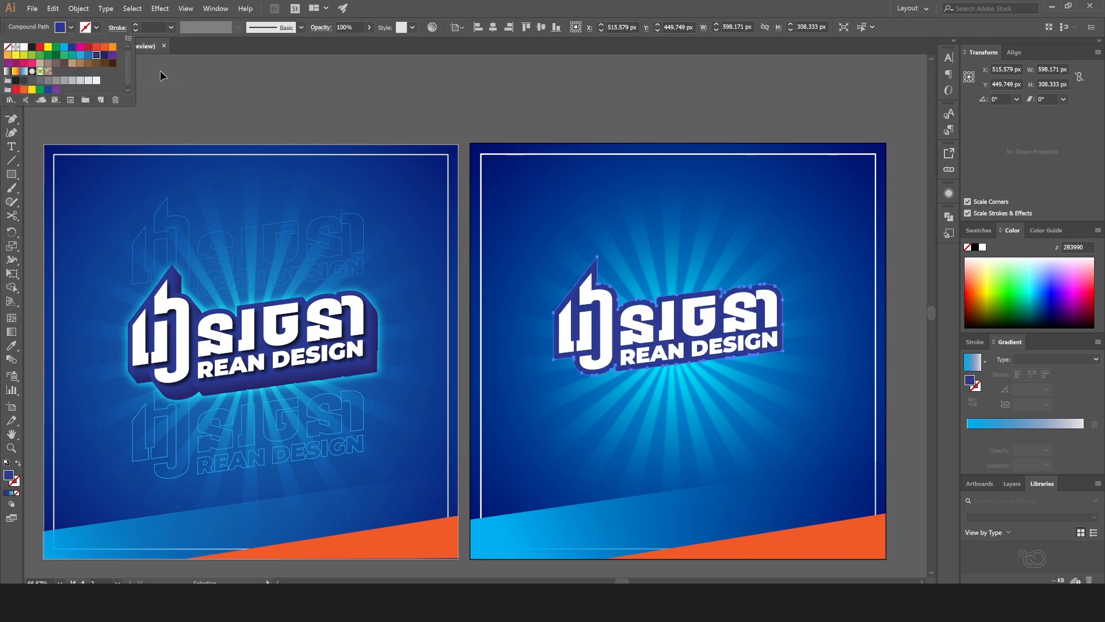
click(413, 123)
click(905, 315)
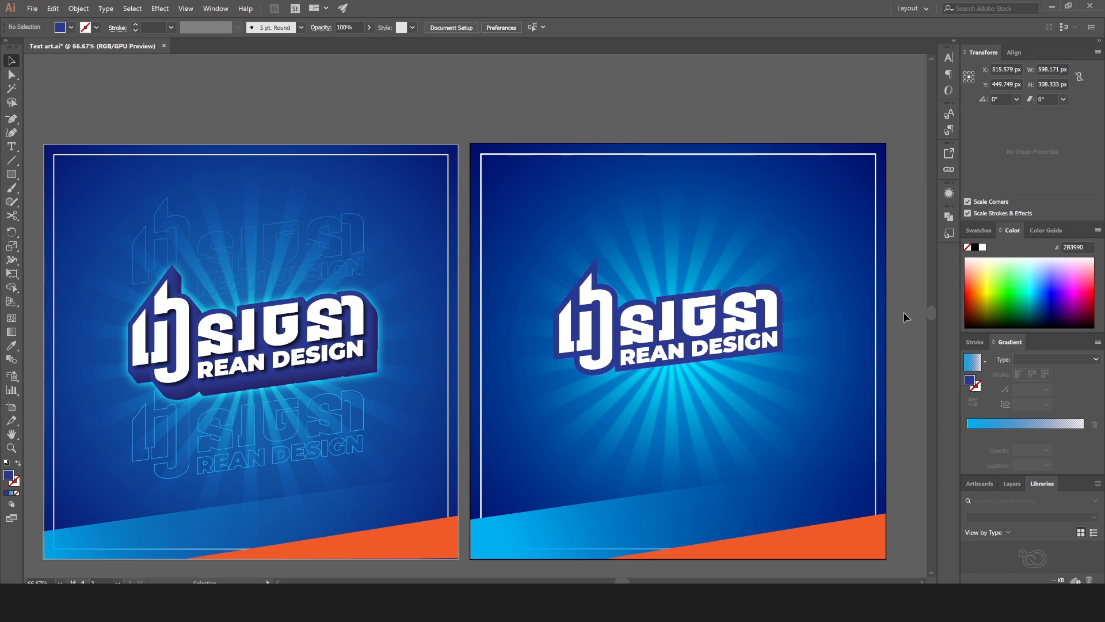
Step: Duplicate the backing shape diagonally down-right to about X 542.6 px, Y 478.2 px and fill the copy with dark navy 262262
click(594, 271)
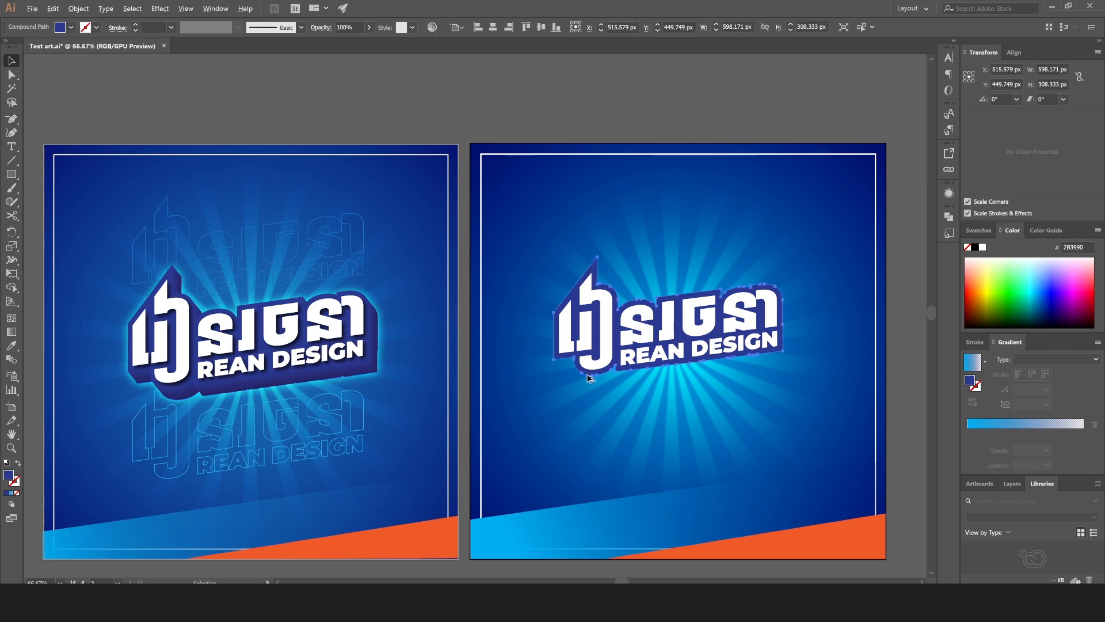
drag(587, 378, 598, 385)
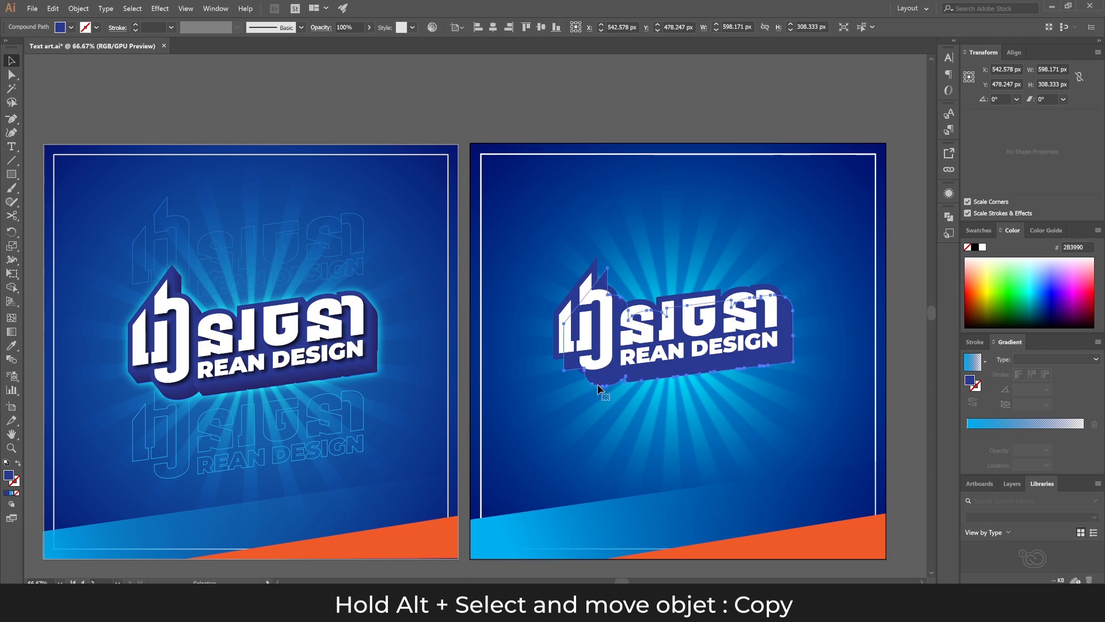
click(70, 27)
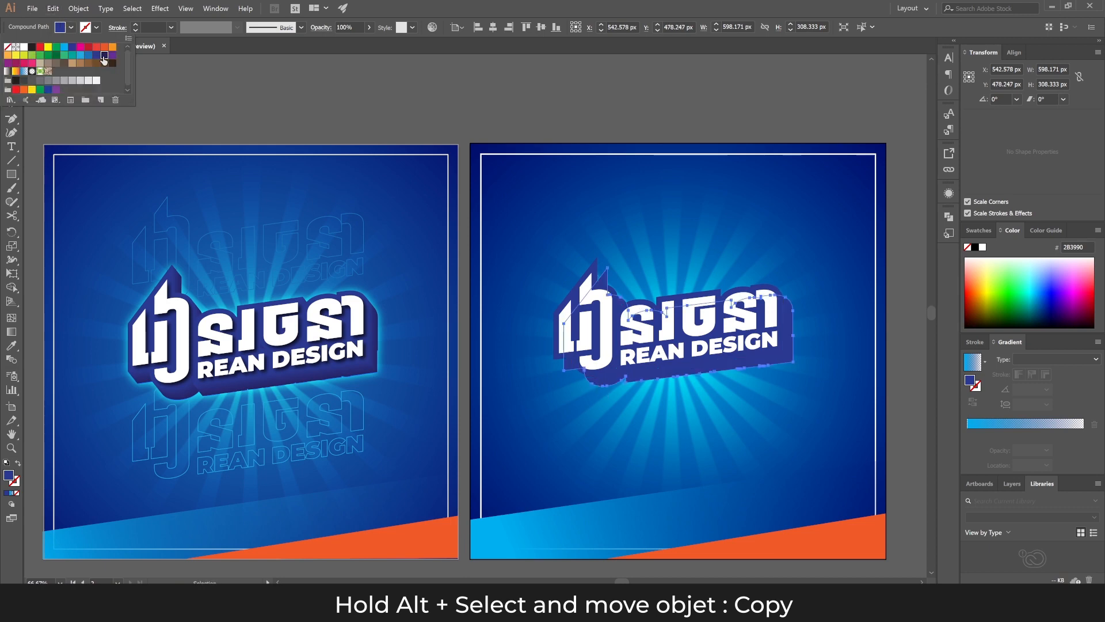
click(104, 56)
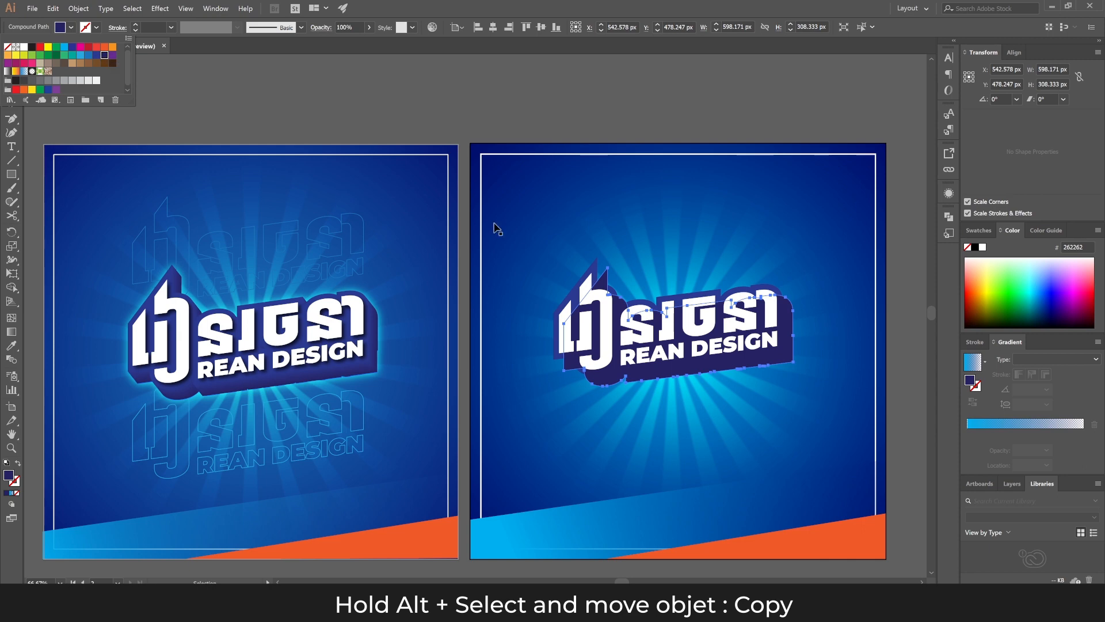
Step: Send the dark navy copy backward behind the blue backing shape
right_click(610, 375)
mouse_move(423, 354)
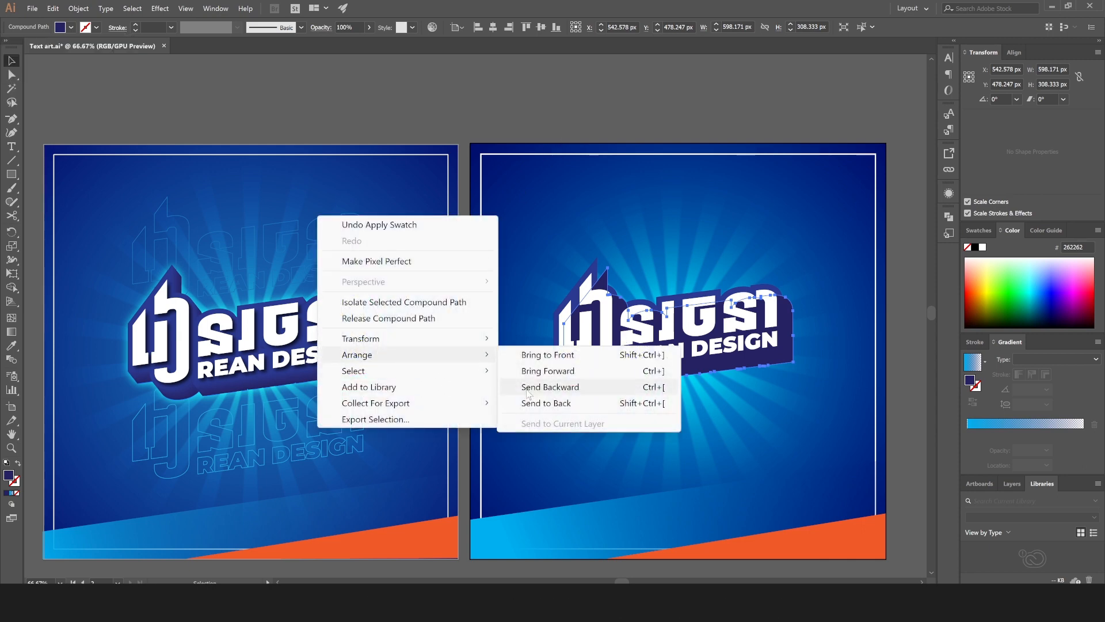
click(543, 388)
click(561, 115)
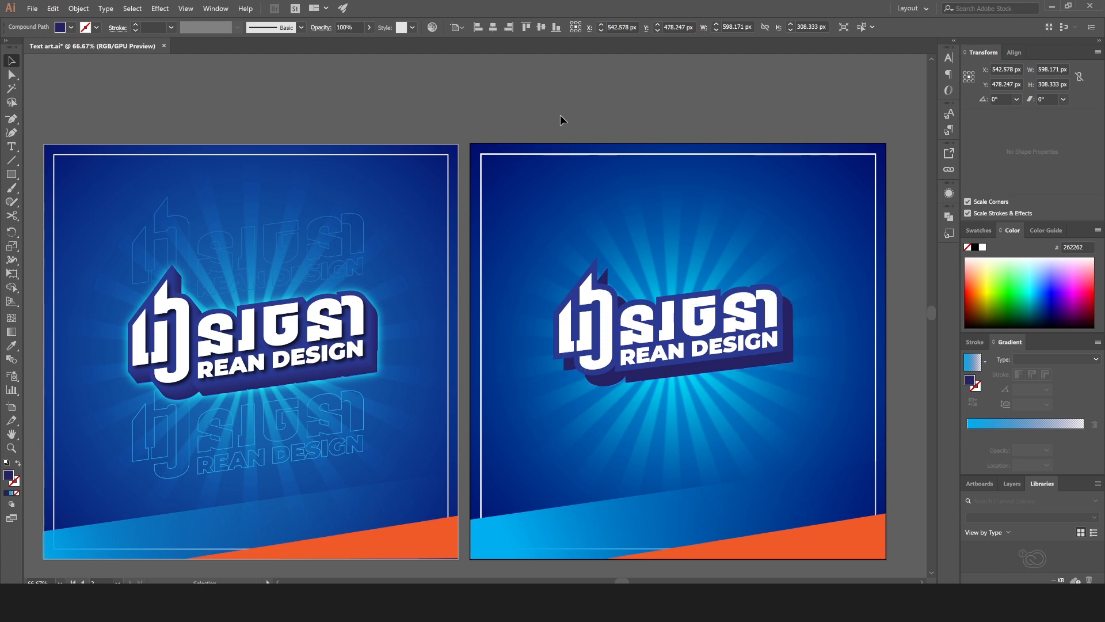
Step: Make a blend between the blue backing shape and its dark navy copy
click(646, 380)
shift+click(610, 384)
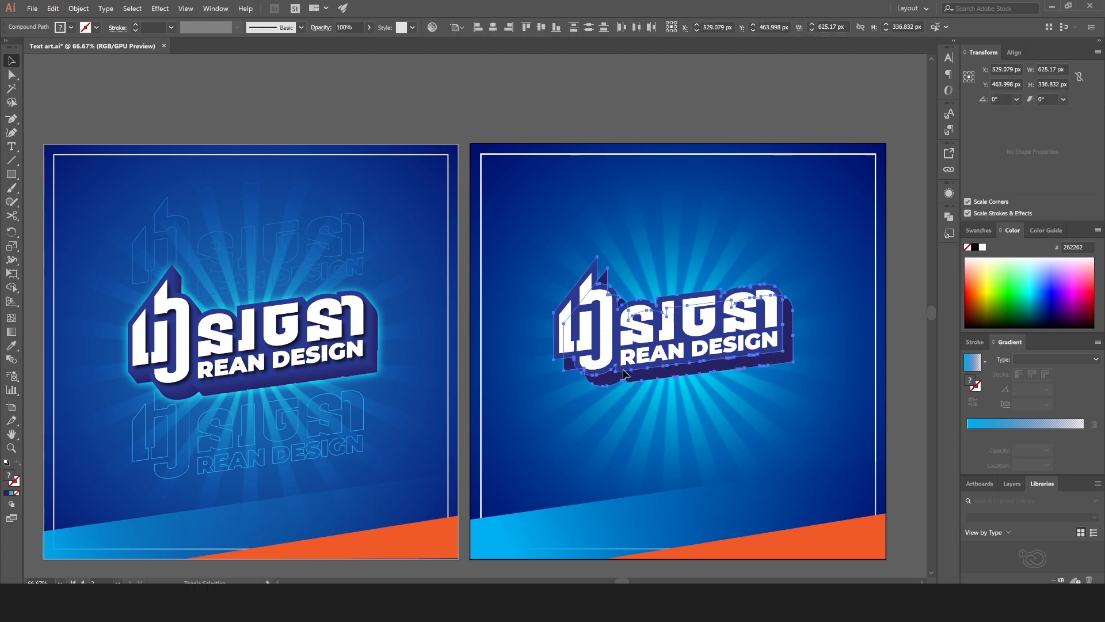
click(78, 8)
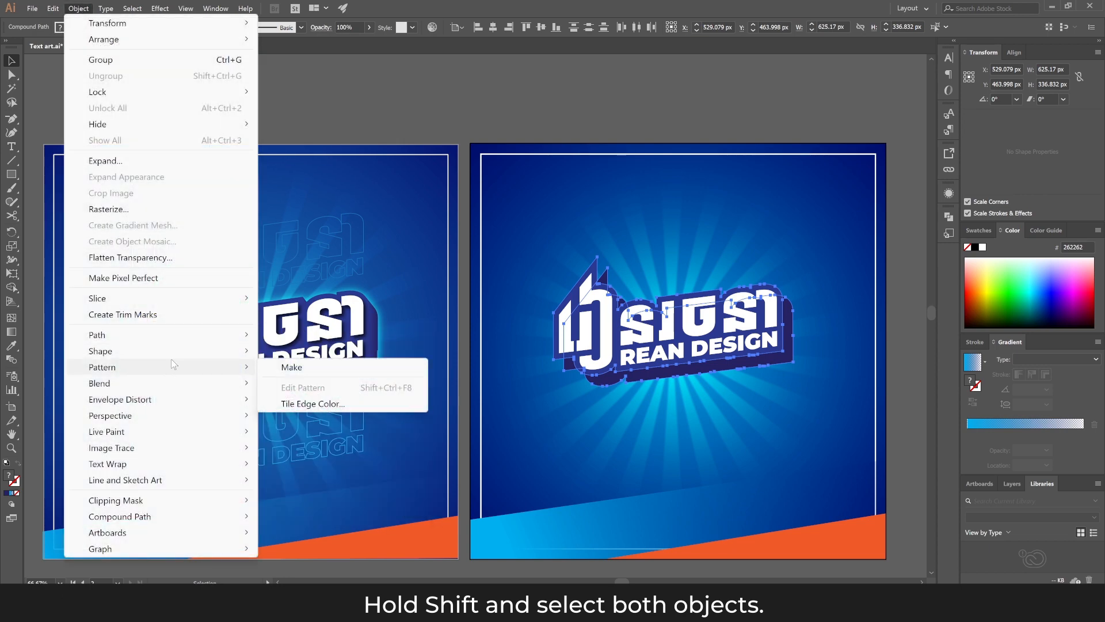
mouse_move(179, 381)
click(314, 382)
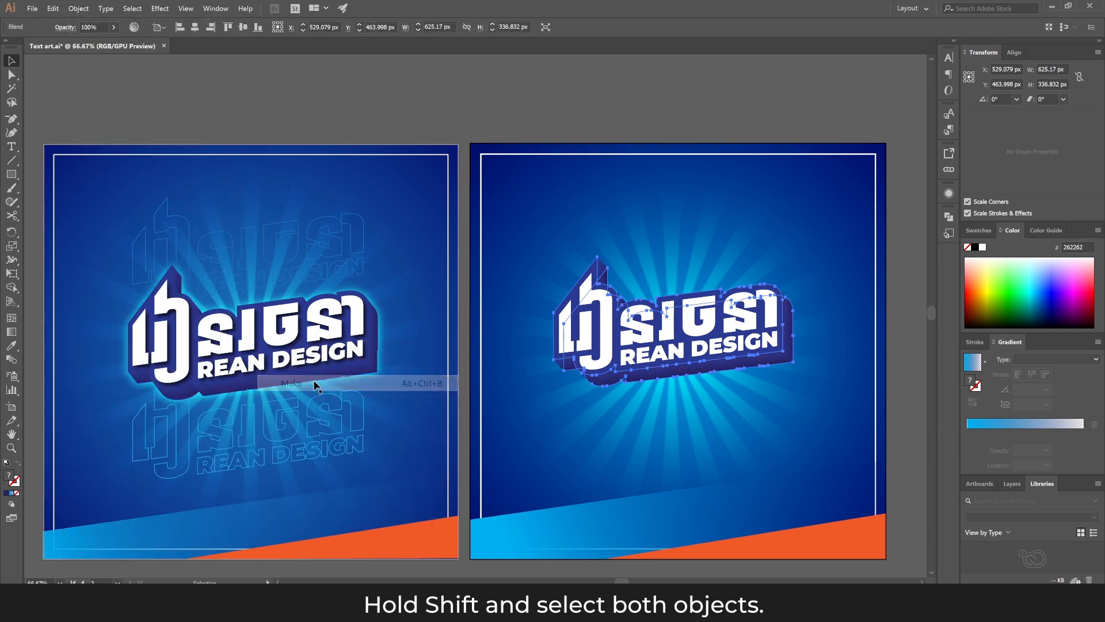
Step: Set the blend's spacing to Specified Steps with 35 steps
double_click(11, 360)
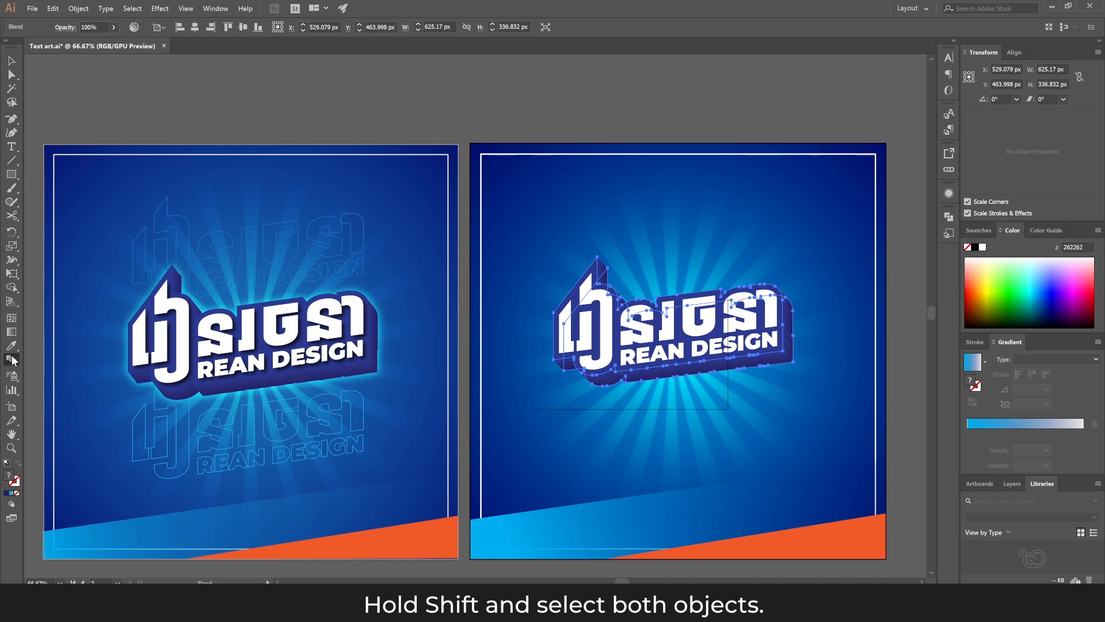
click(602, 327)
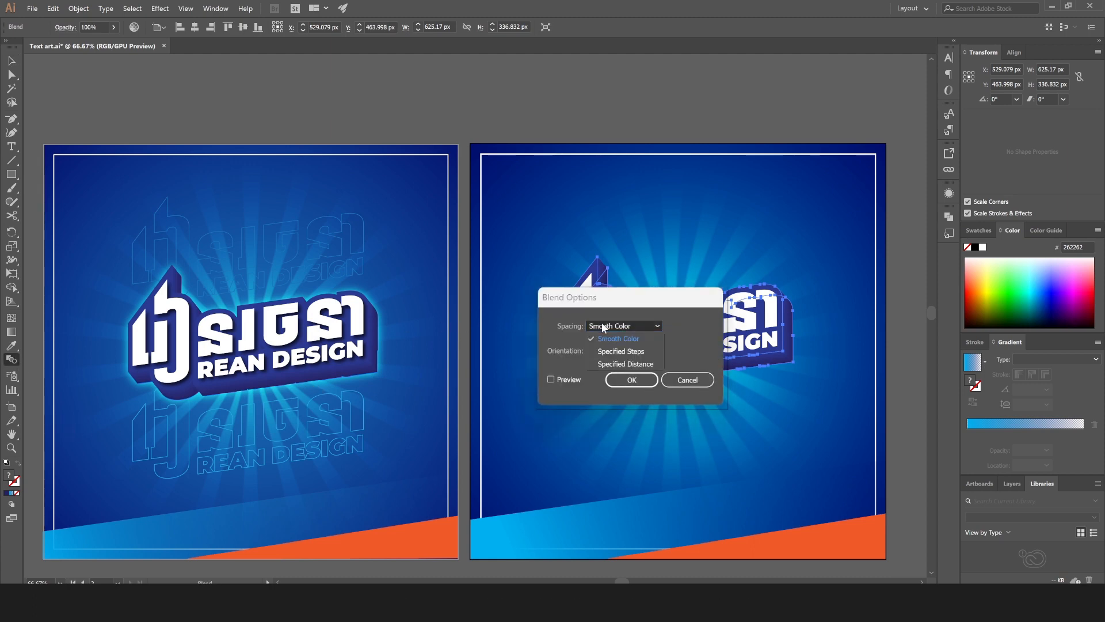
click(624, 351)
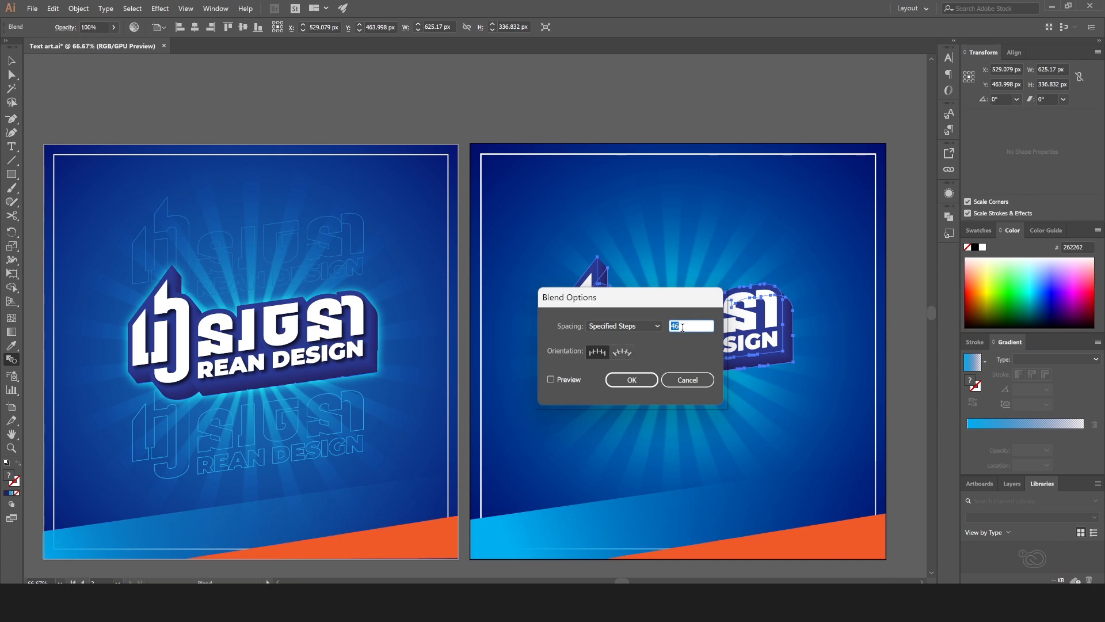
text(35)
click(550, 380)
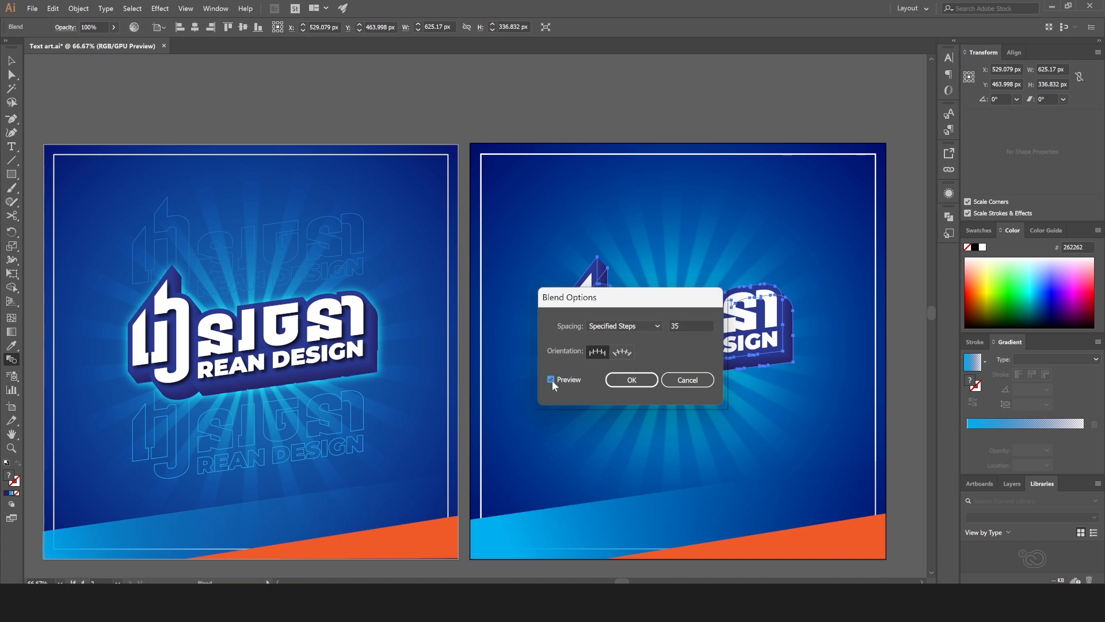
click(632, 380)
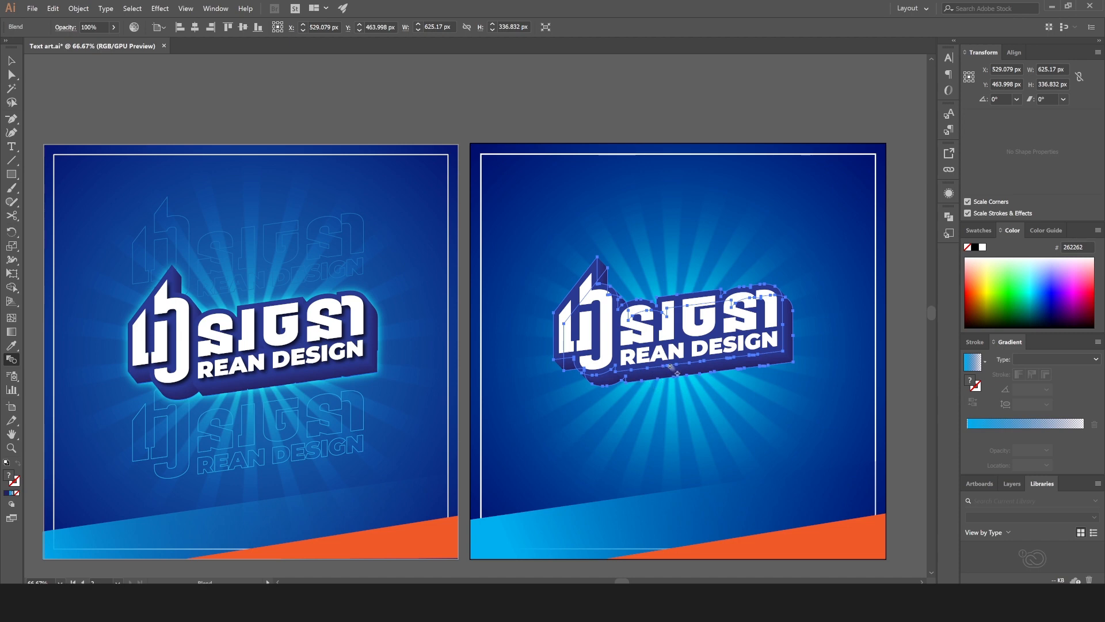
click(12, 60)
click(694, 130)
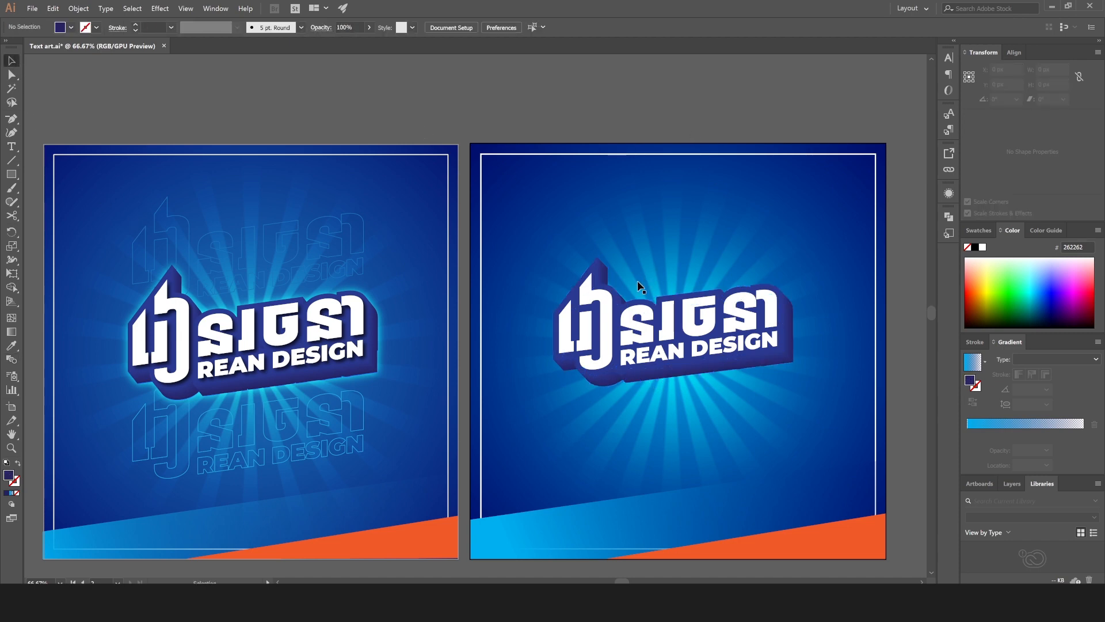
Step: Apply a Drop Shadow to the white lettering group: Multiply, 75% opacity, 7 px X and Y offsets, 5 px blur, 100% darkness
click(633, 337)
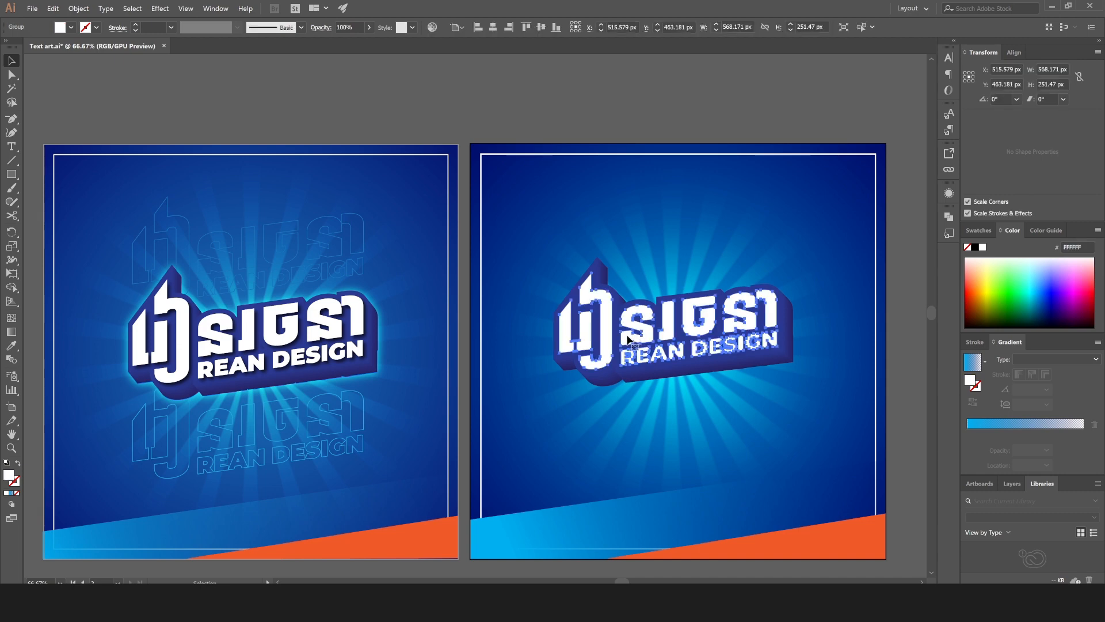
click(167, 7)
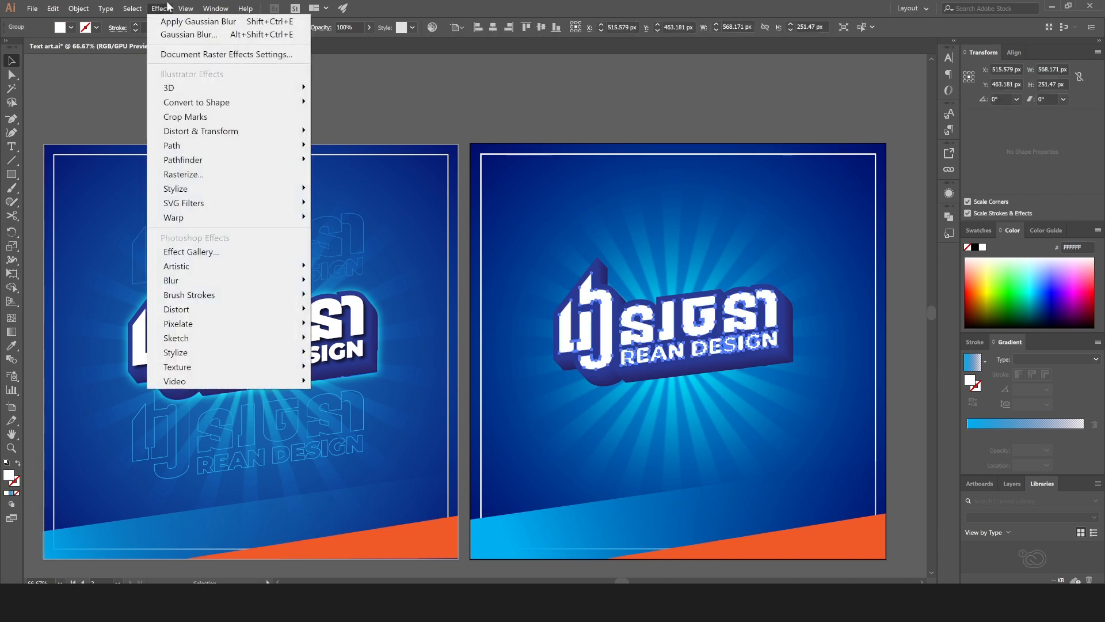
mouse_move(234, 188)
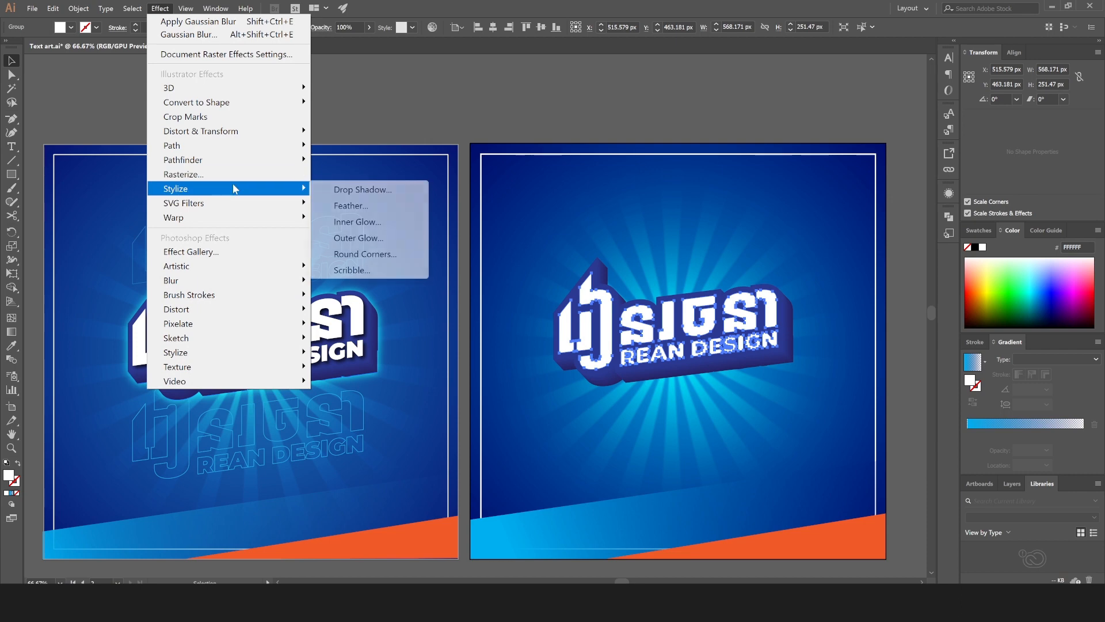
click(351, 191)
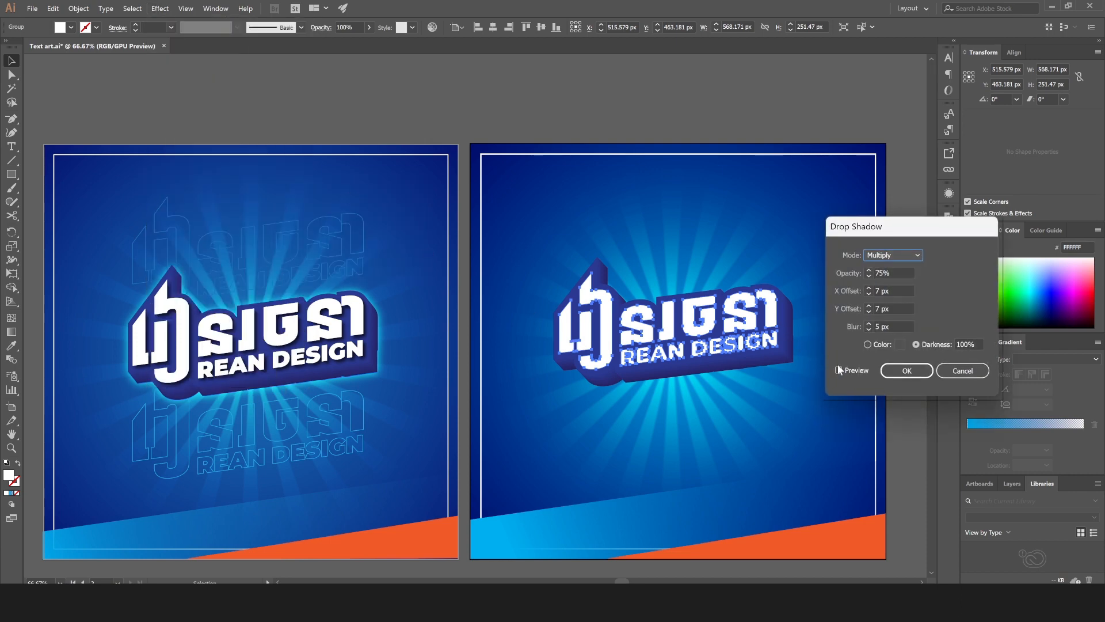
click(839, 370)
click(906, 371)
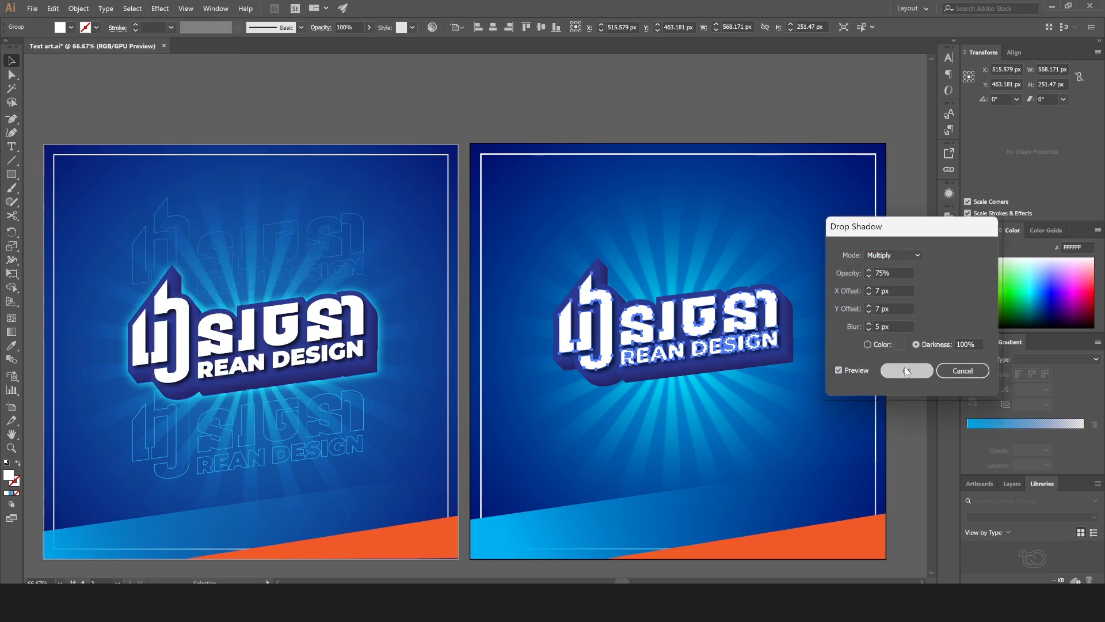
click(902, 381)
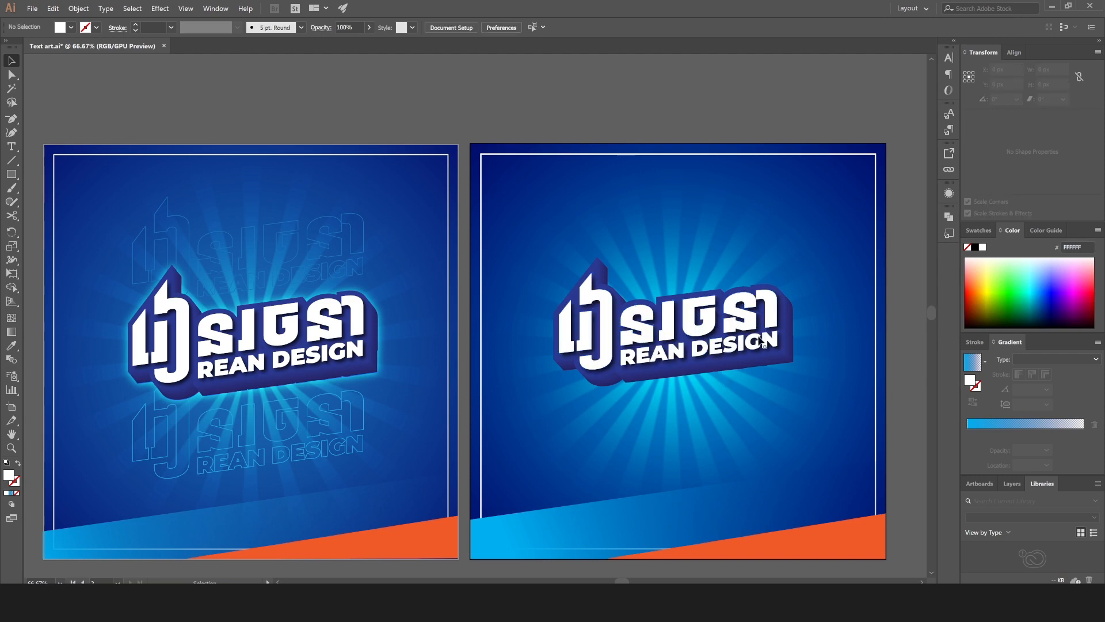
Step: Copy the blended blue backing behind the lettering and paste the duplicate in place
click(744, 362)
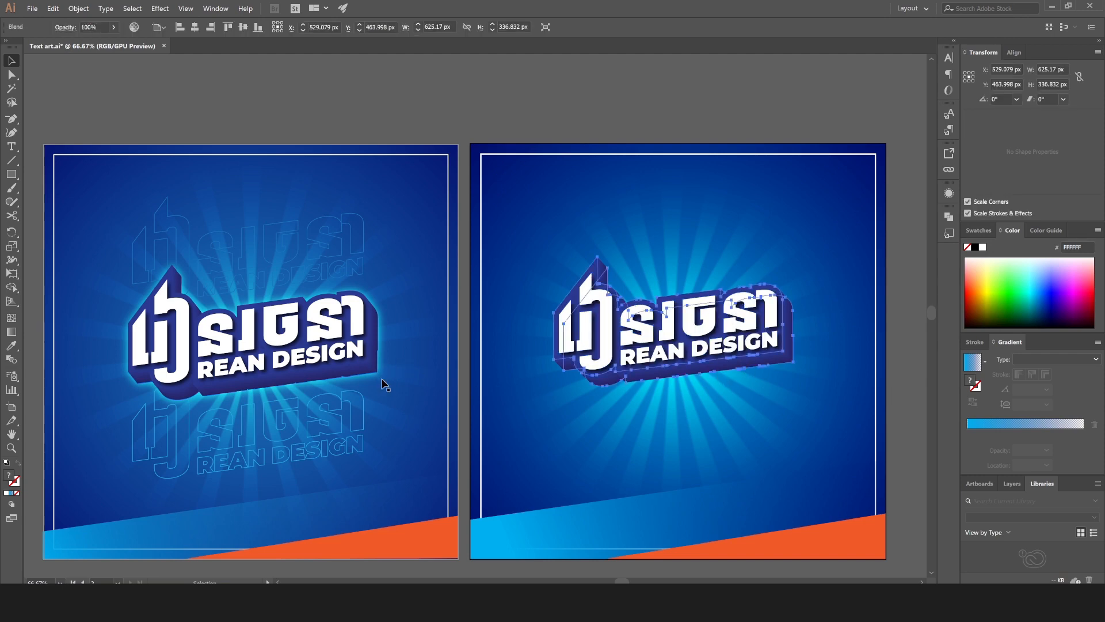
click(903, 374)
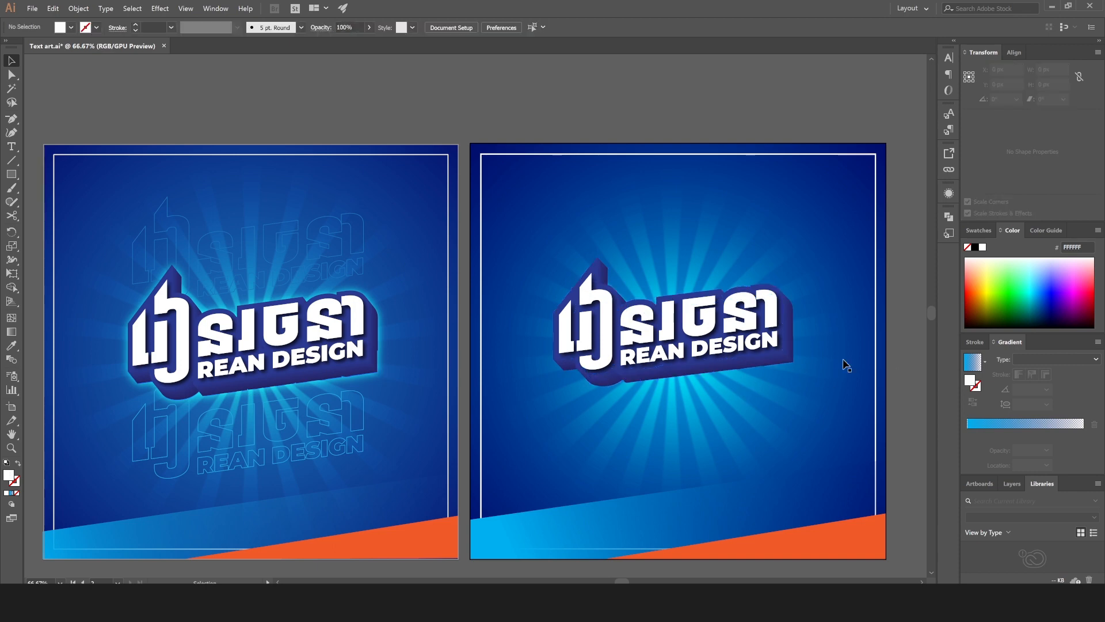
click(793, 361)
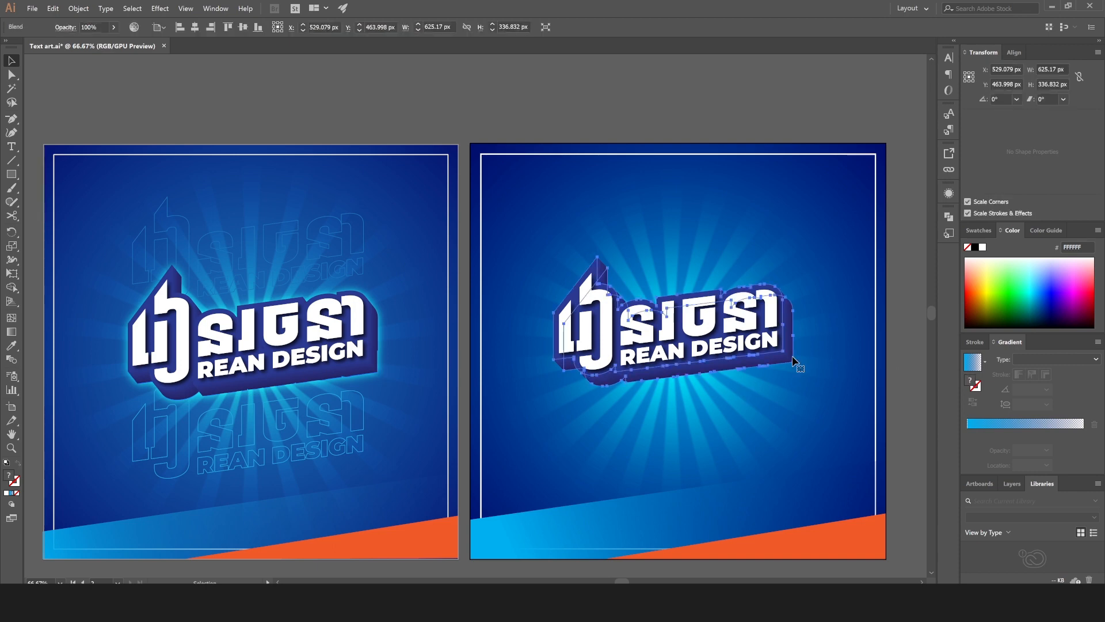
click(79, 8)
mouse_move(56, 7)
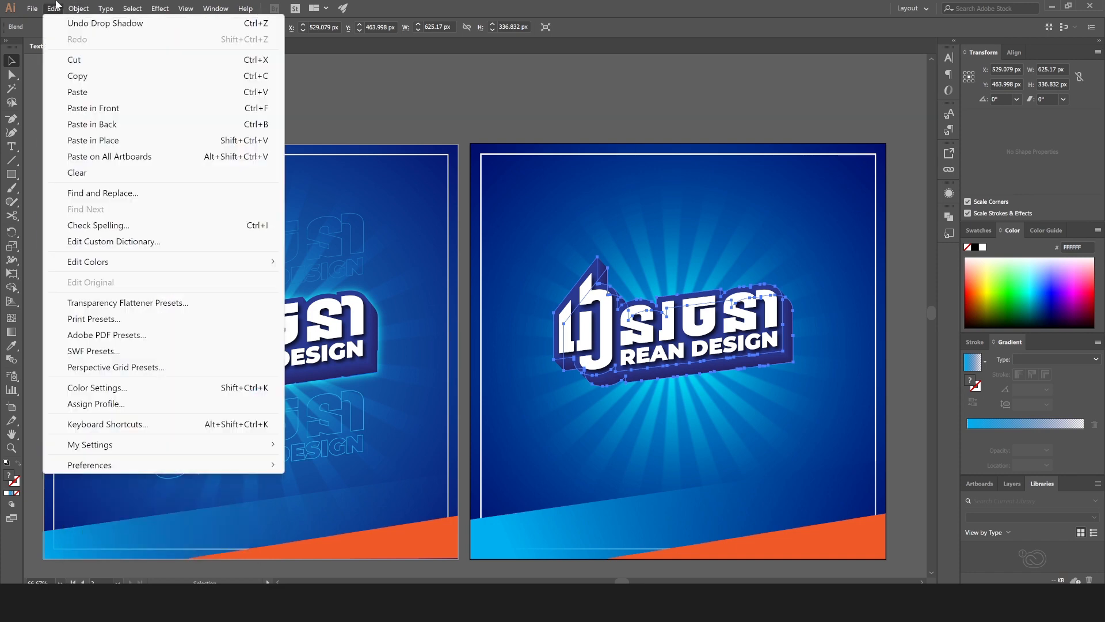
click(91, 74)
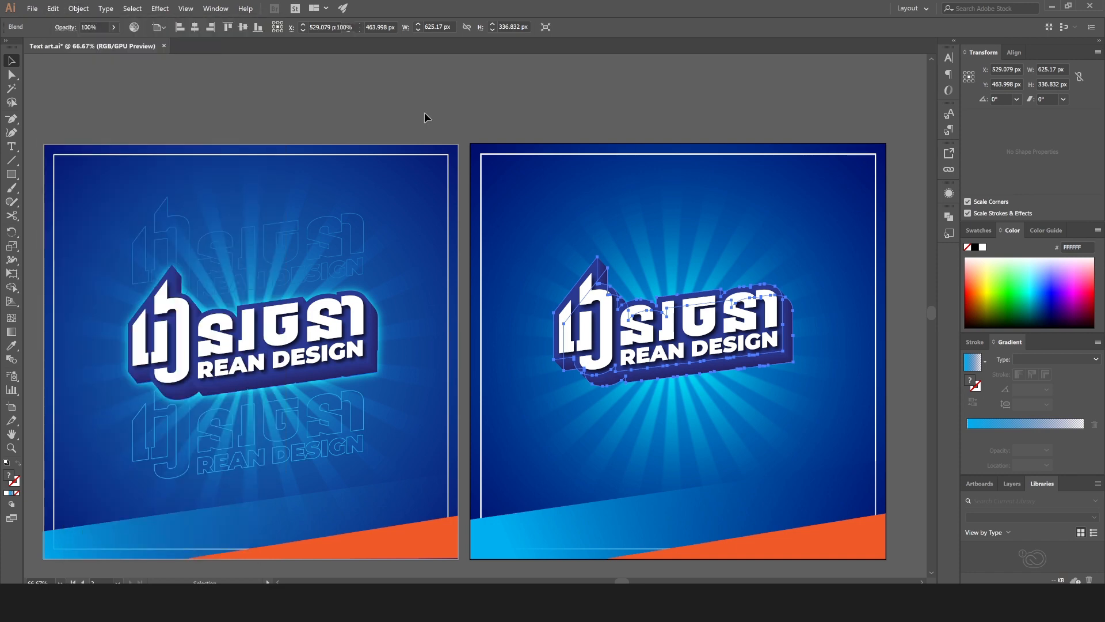
click(423, 112)
click(53, 8)
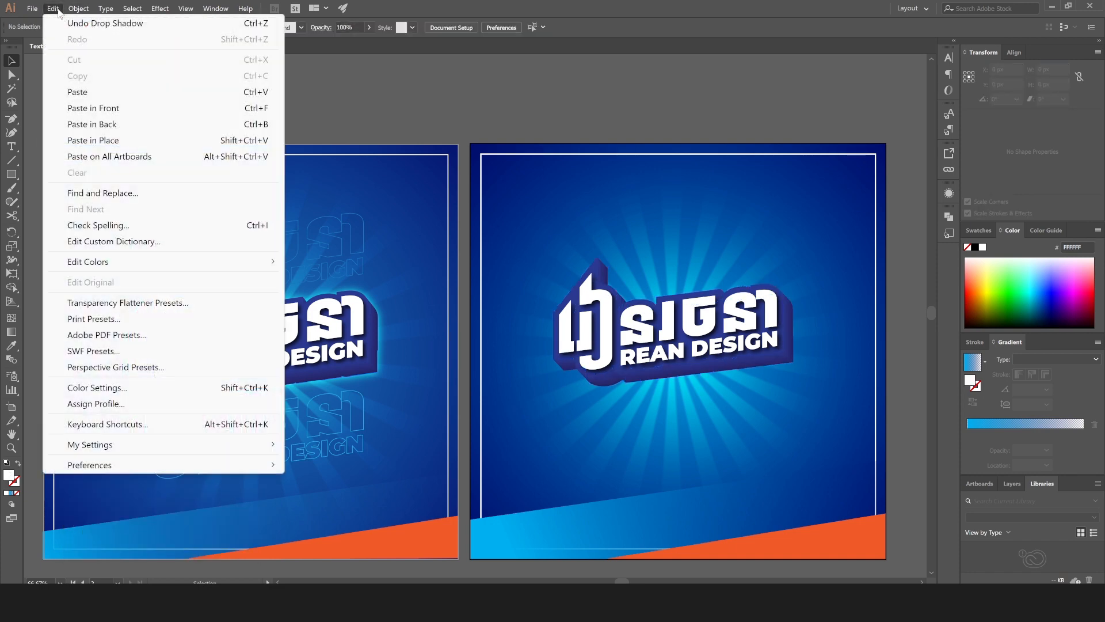
click(143, 141)
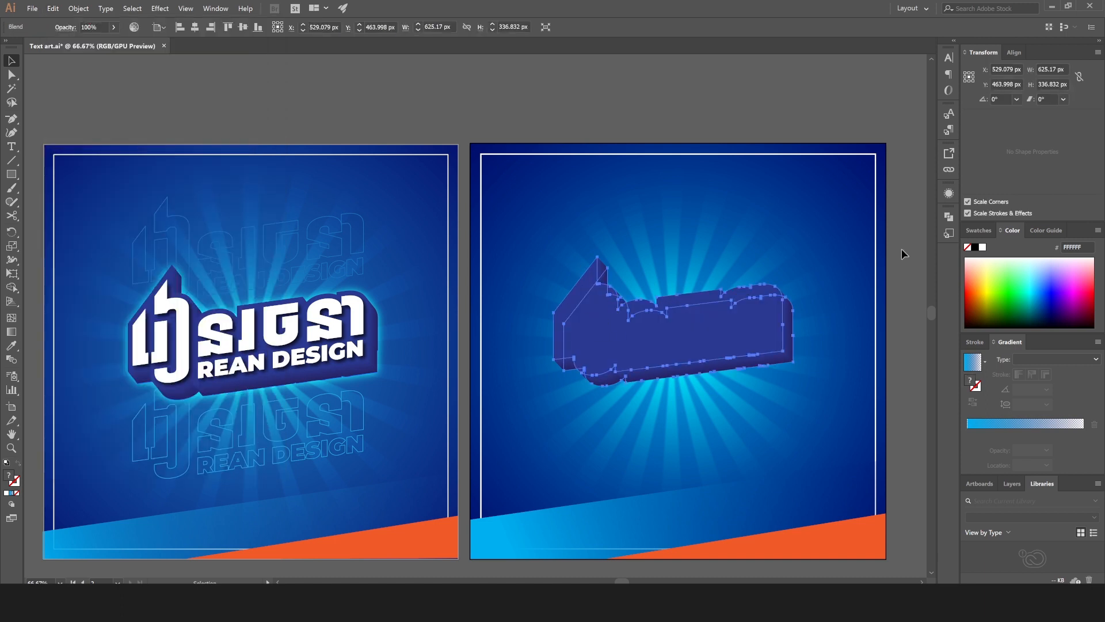
Step: Try to unite the pasted blend copy into one shape with the Pathfinder
click(949, 216)
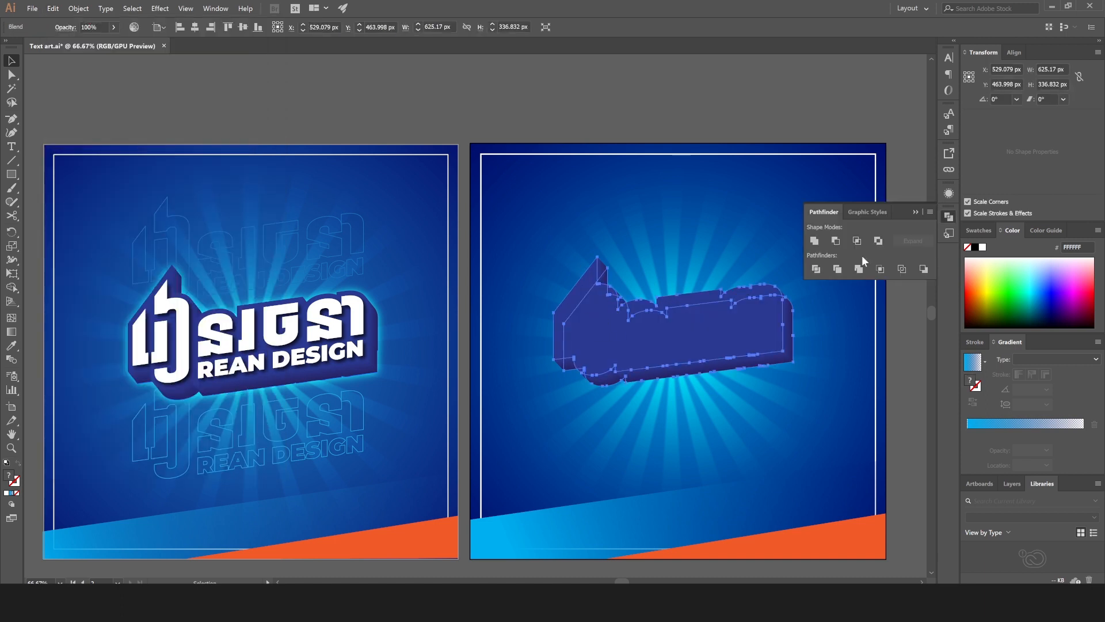
click(814, 241)
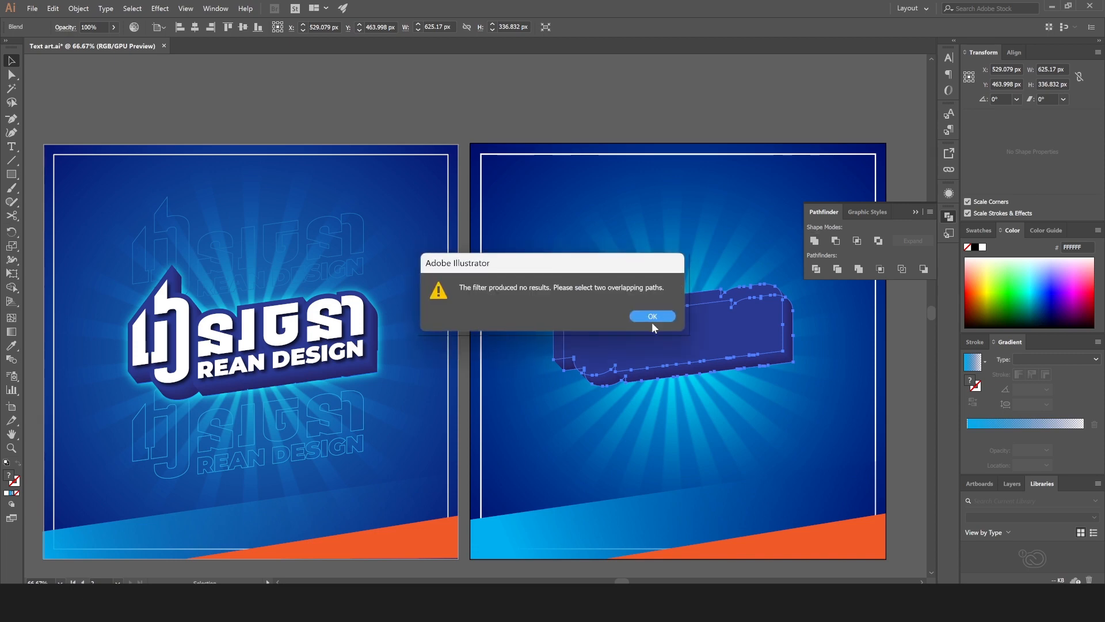
click(653, 316)
key(ctrl+shift+a)
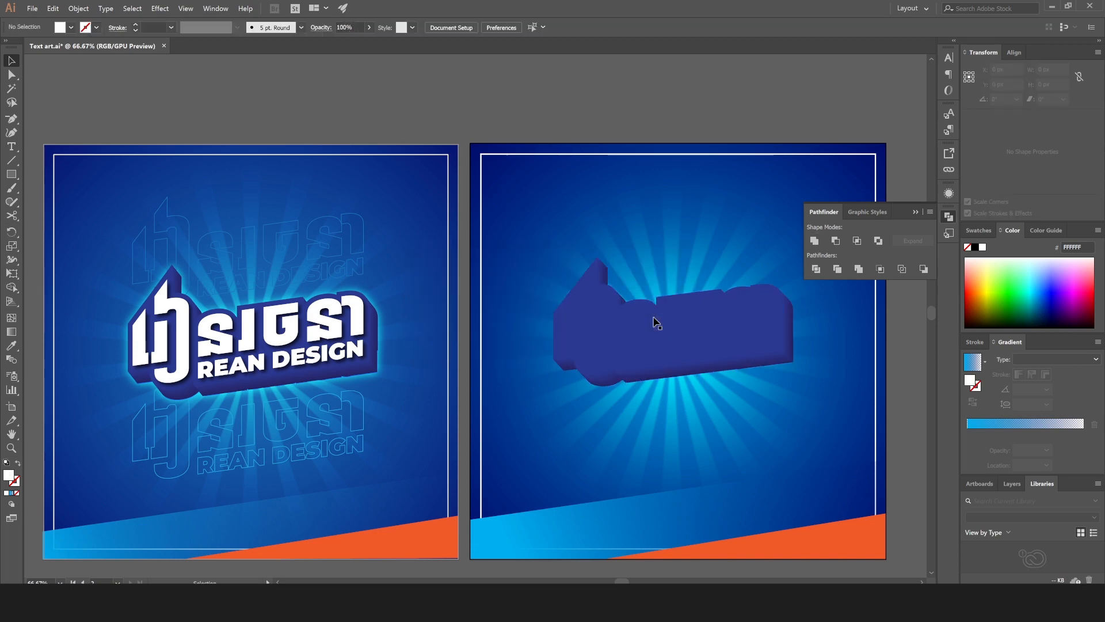
Step: Expand the blend copy's object and fill, and unite the result into a single shape
click(614, 334)
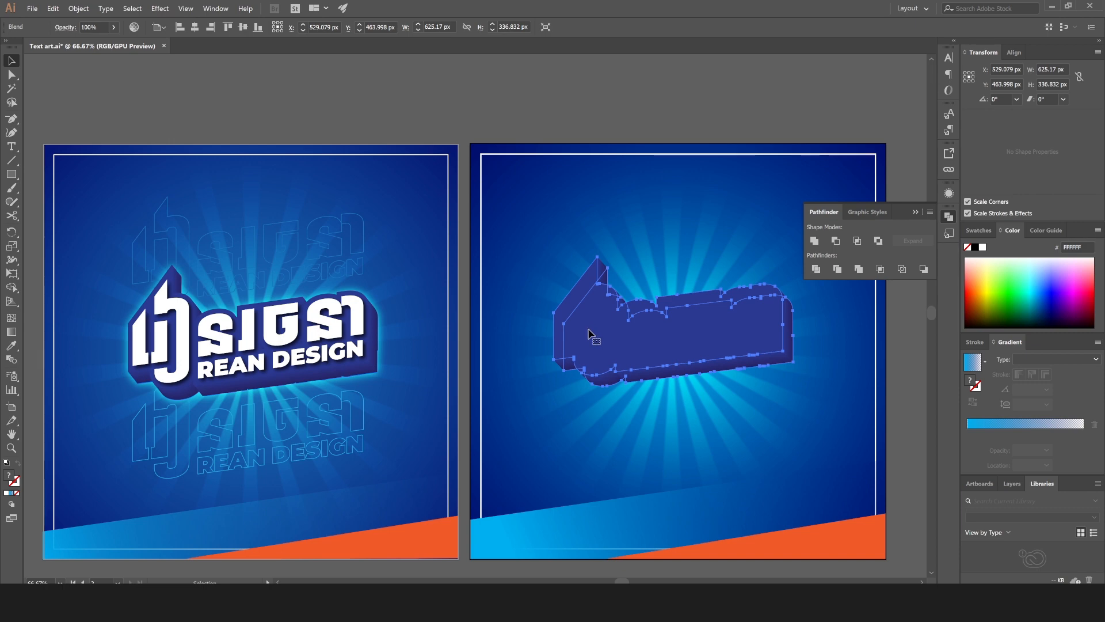
click(78, 8)
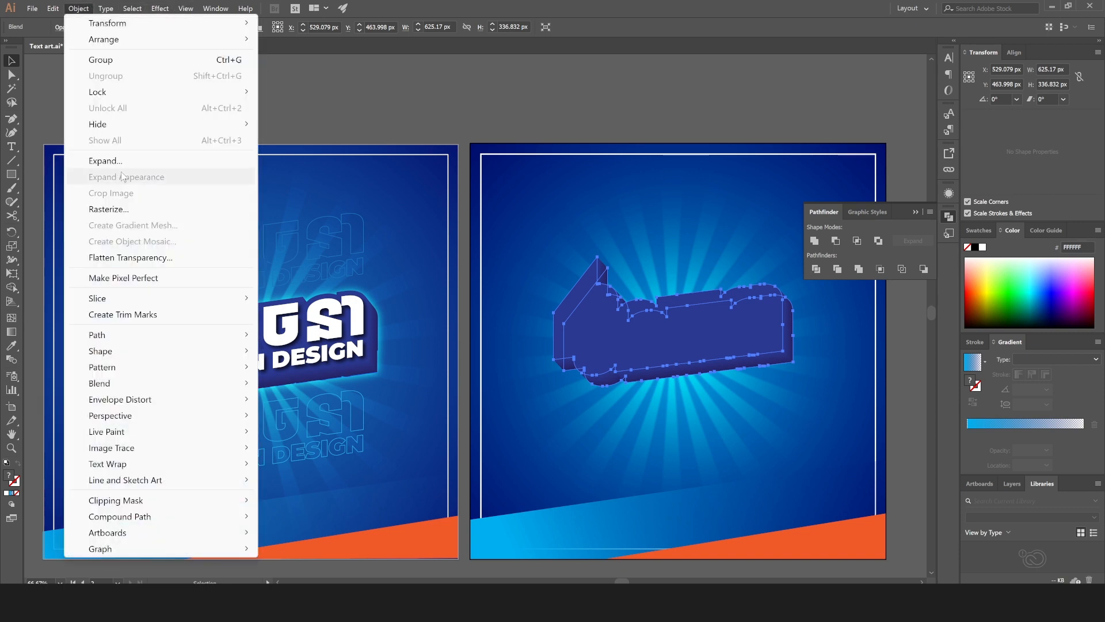
click(104, 160)
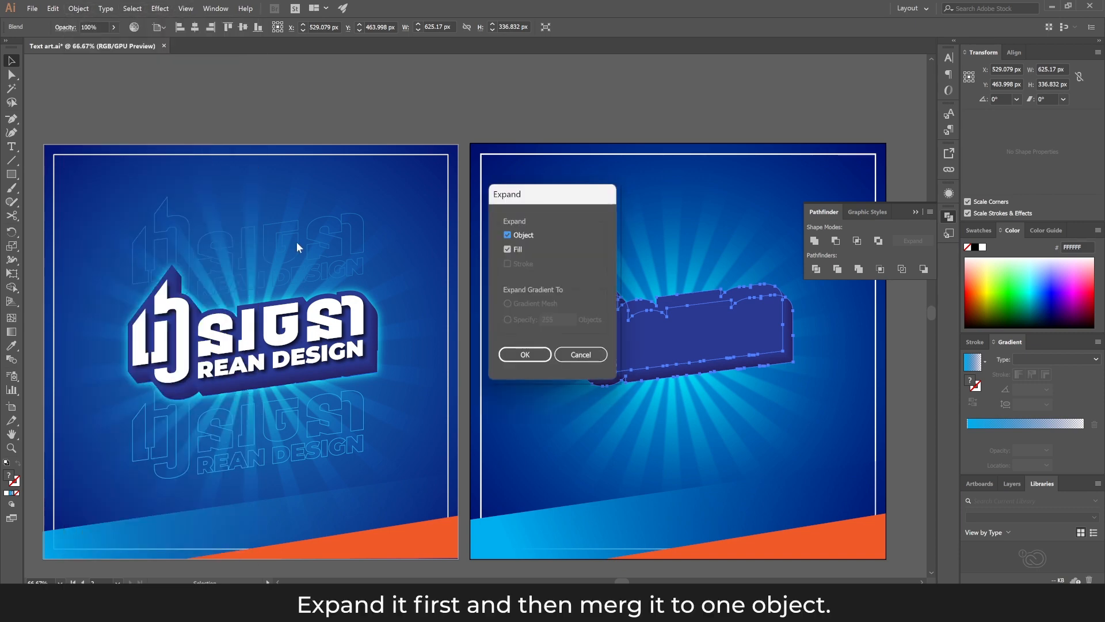
click(518, 357)
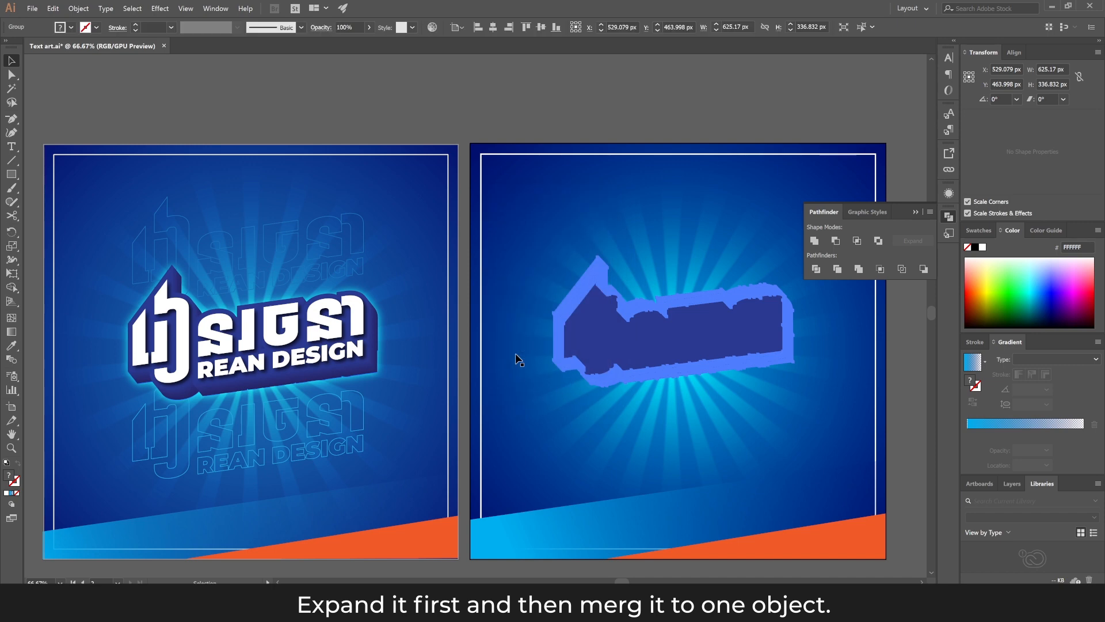
click(813, 241)
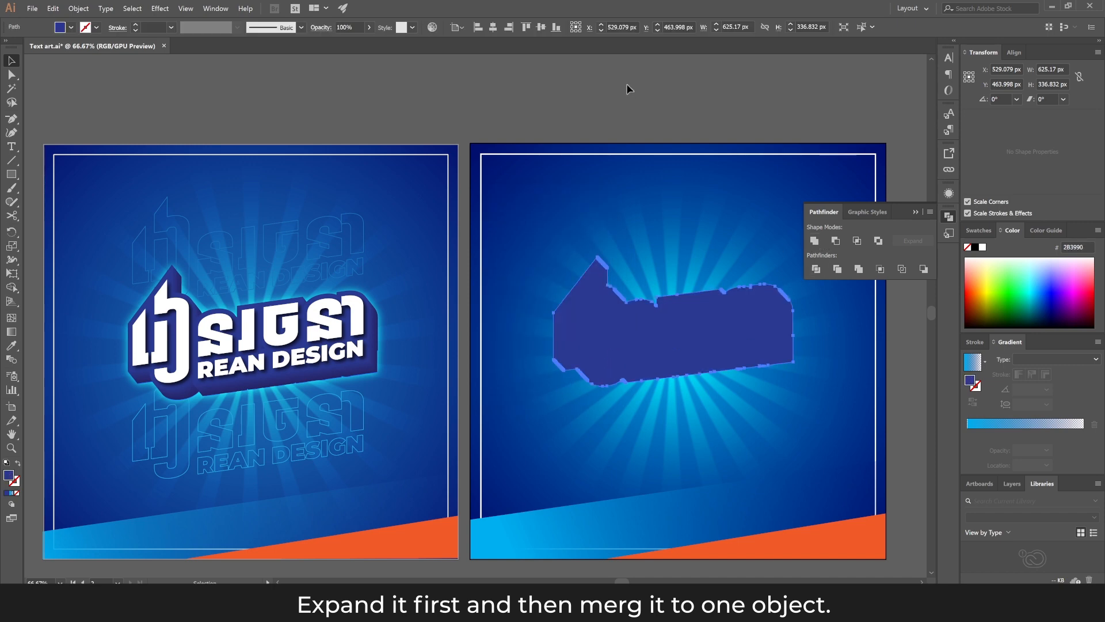
click(640, 74)
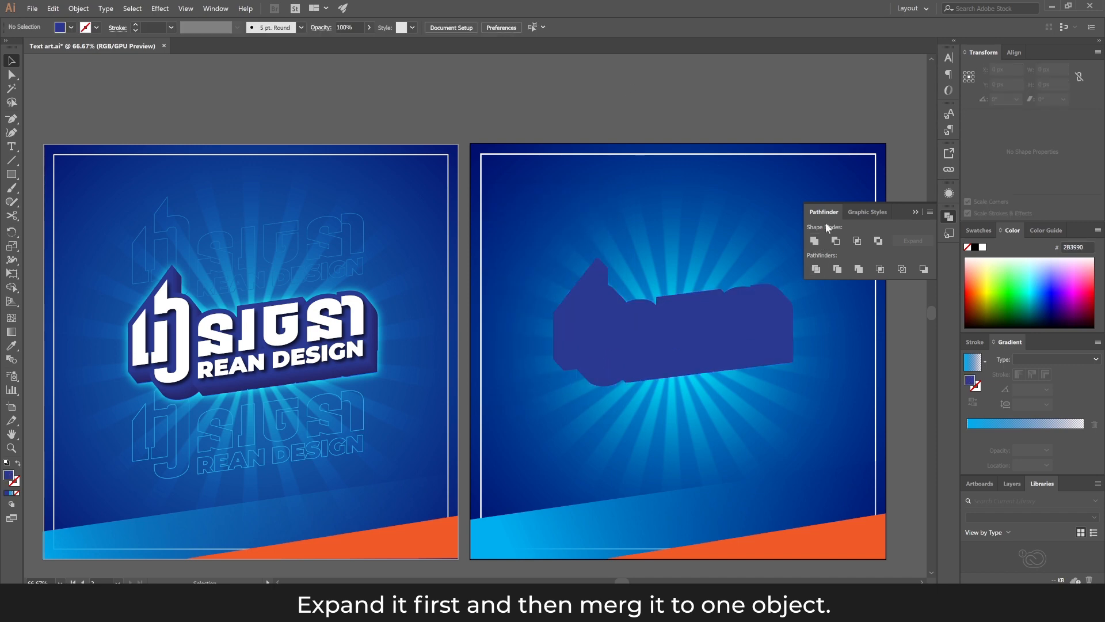
click(915, 211)
Step: Start an Outer Glow effect with preview on the merged blue shape, using Normal mode, 100% opacity and 11 px blur
click(625, 351)
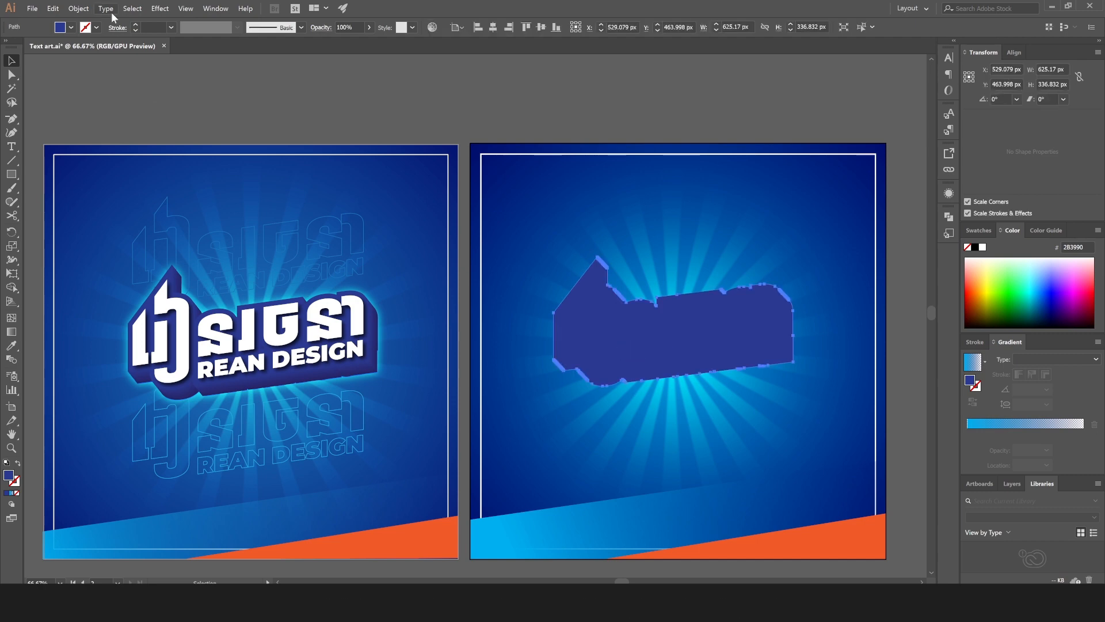
click(160, 8)
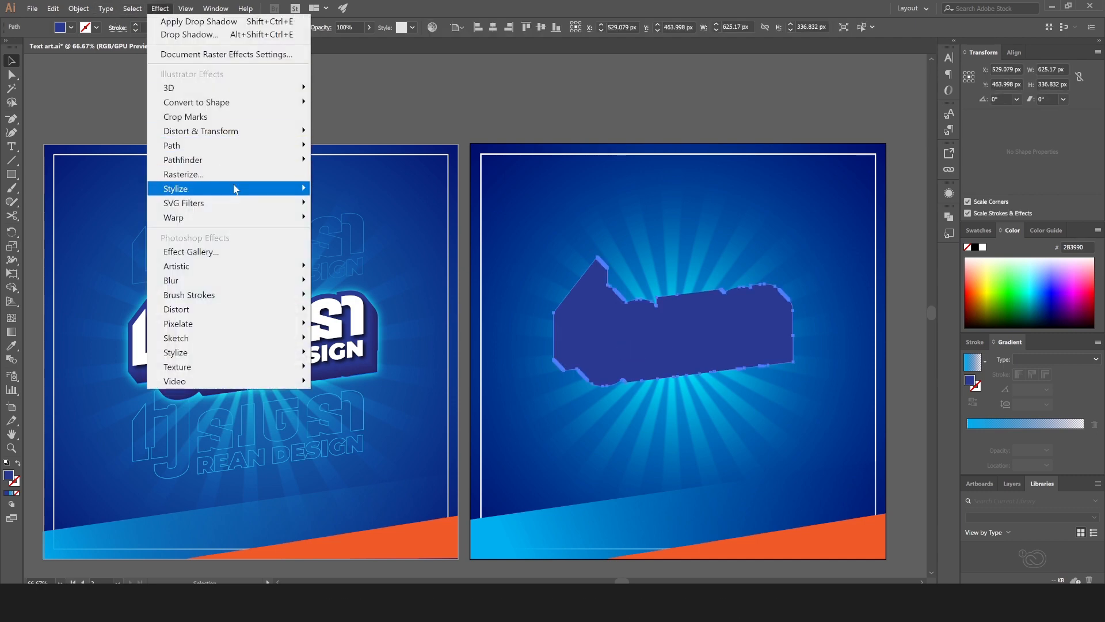
mouse_move(236, 189)
click(356, 237)
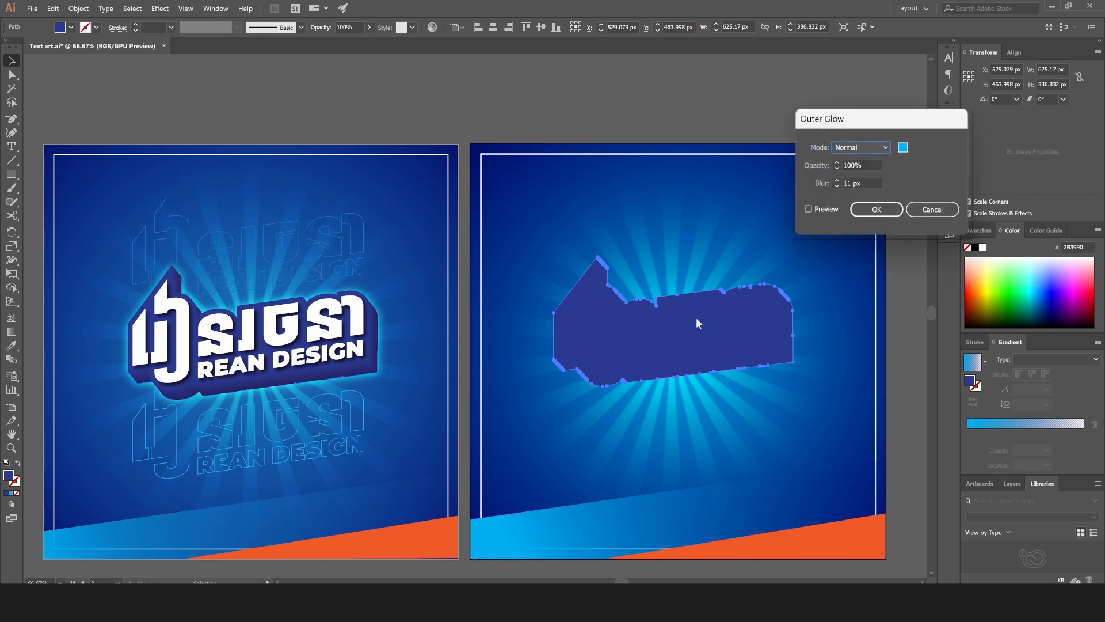
click(808, 209)
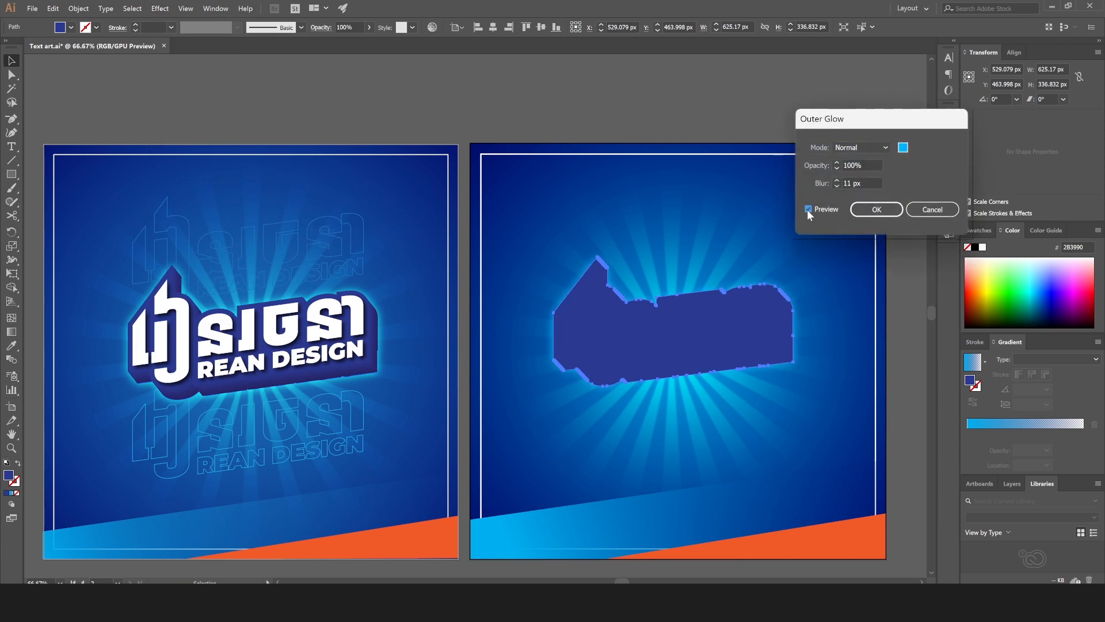
click(876, 147)
click(872, 155)
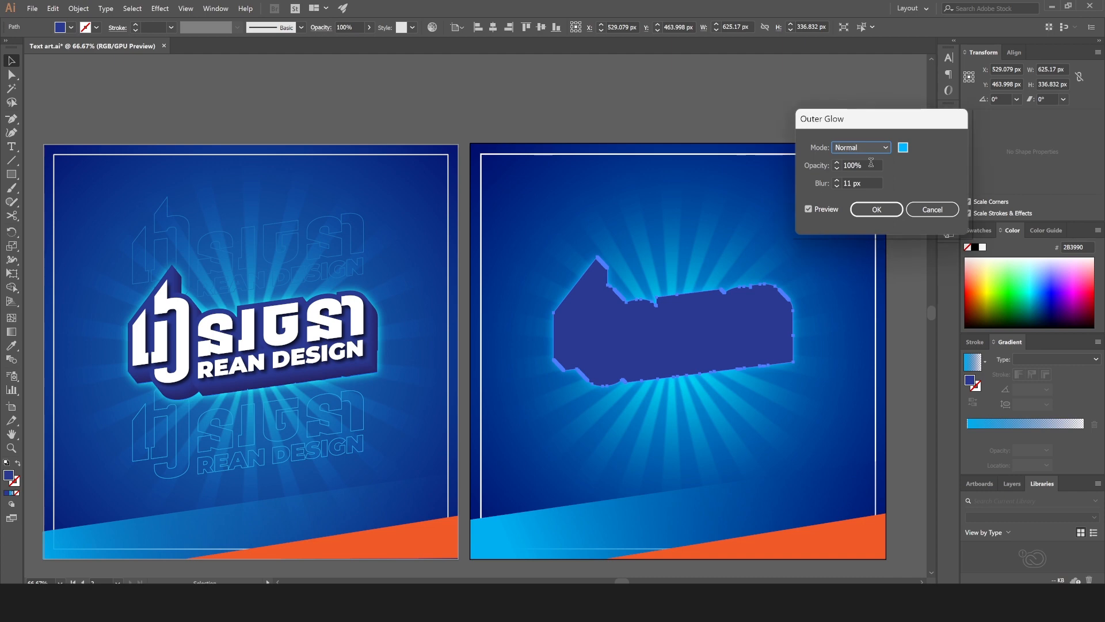
Step: Set the outer glow's colour to 00CFFF, keep the 11 px blur, and apply the effect
click(902, 148)
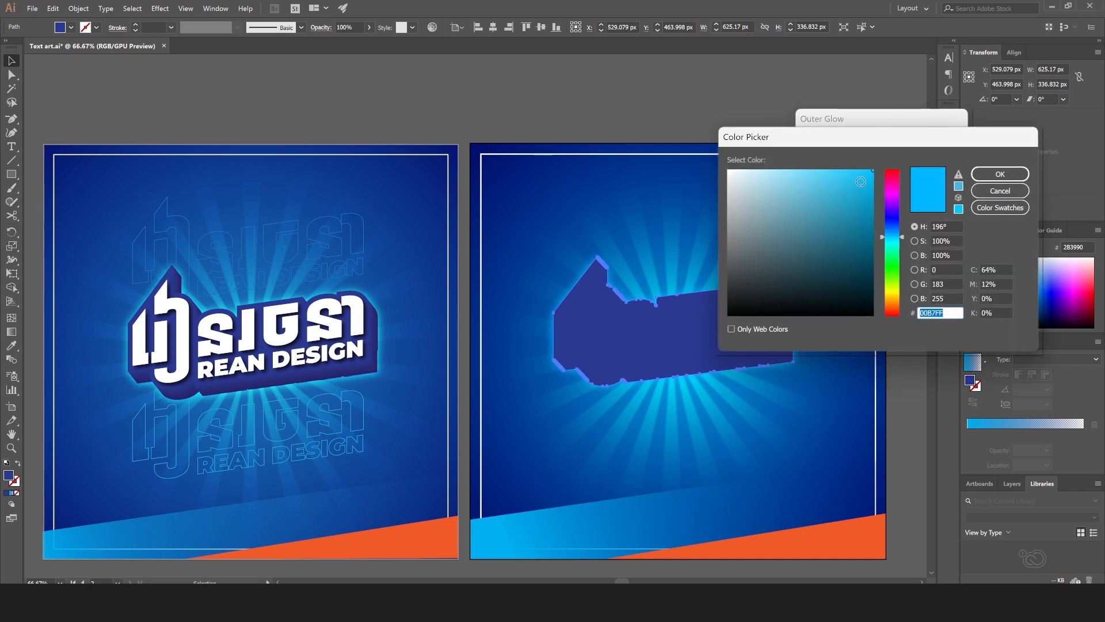
click(900, 234)
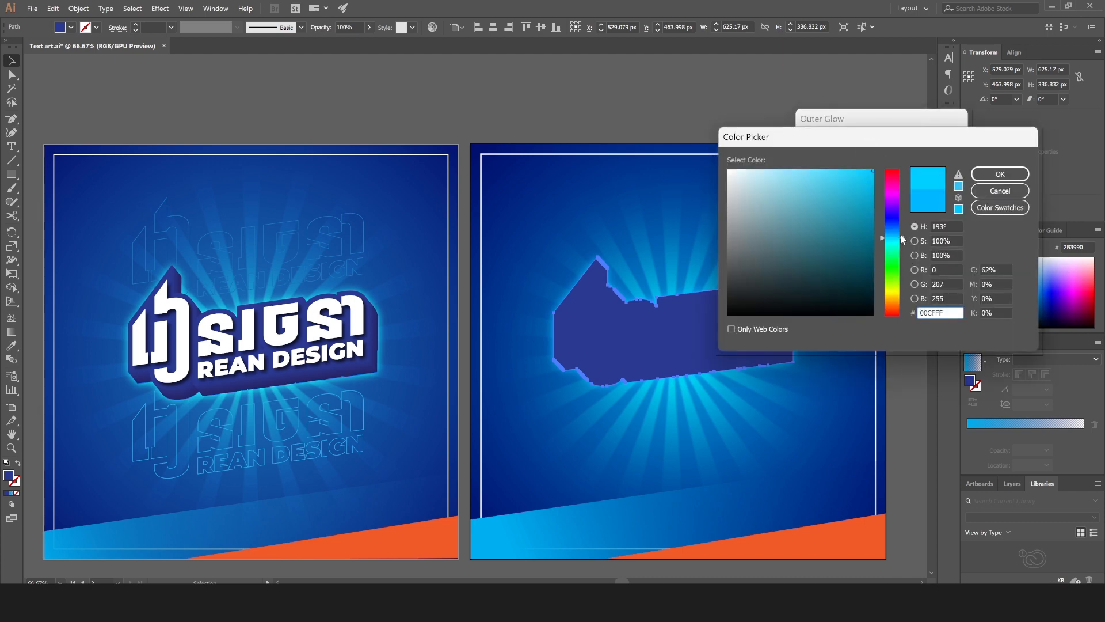
click(1006, 177)
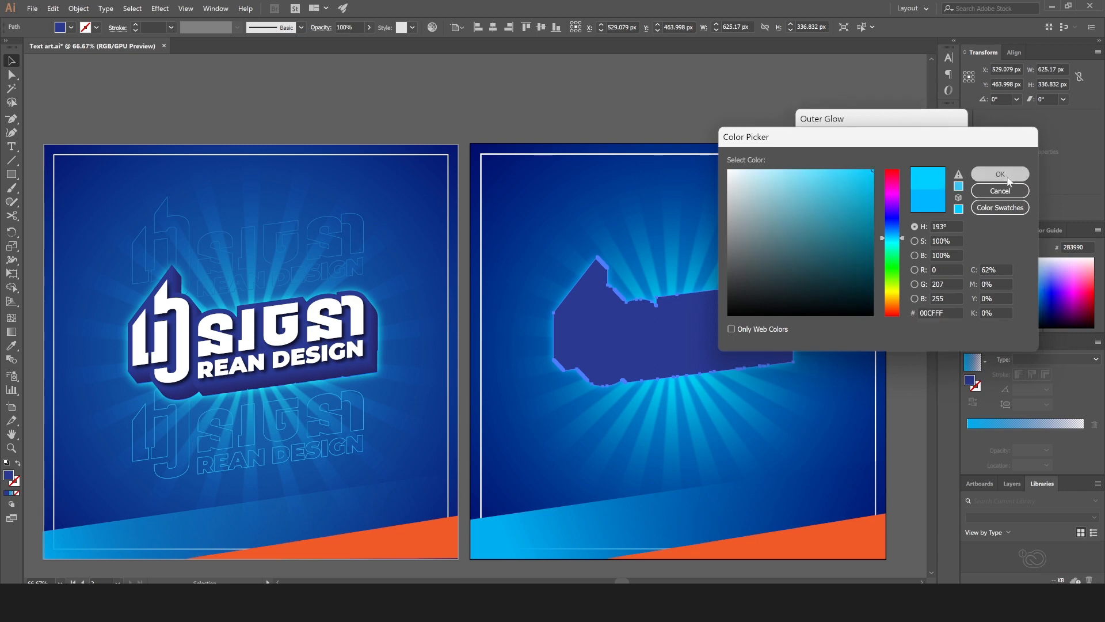
drag(865, 183, 806, 193)
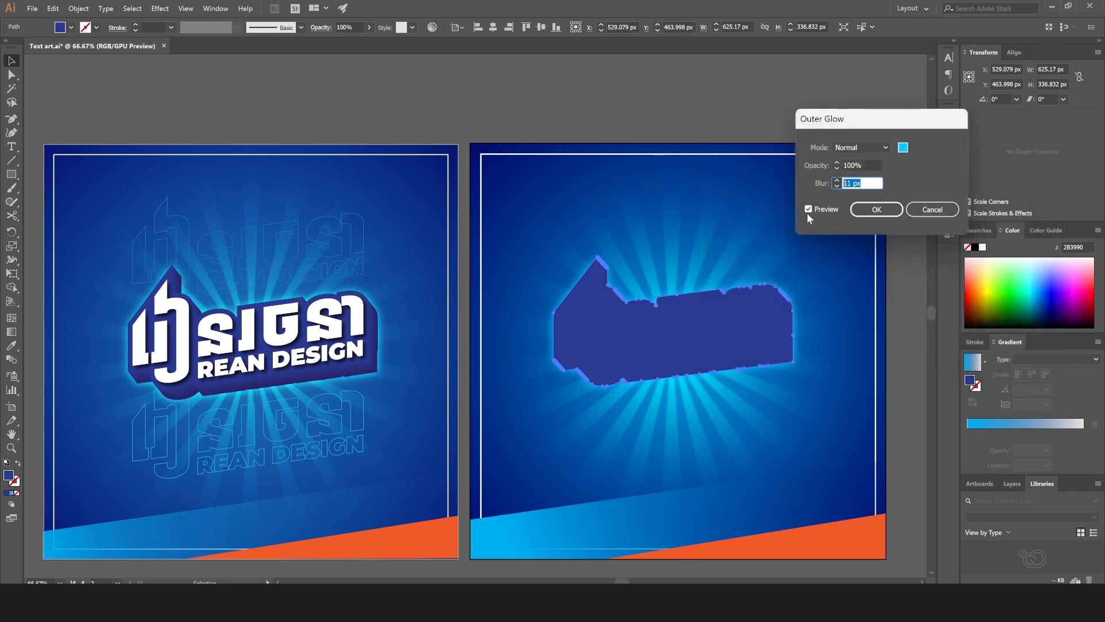
click(808, 210)
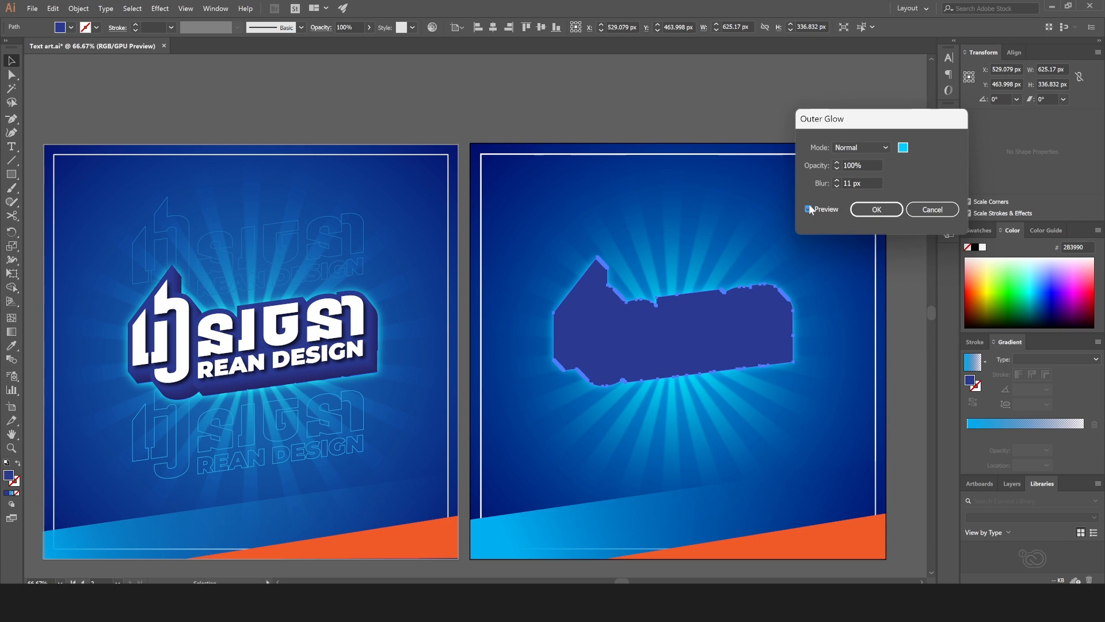
click(877, 209)
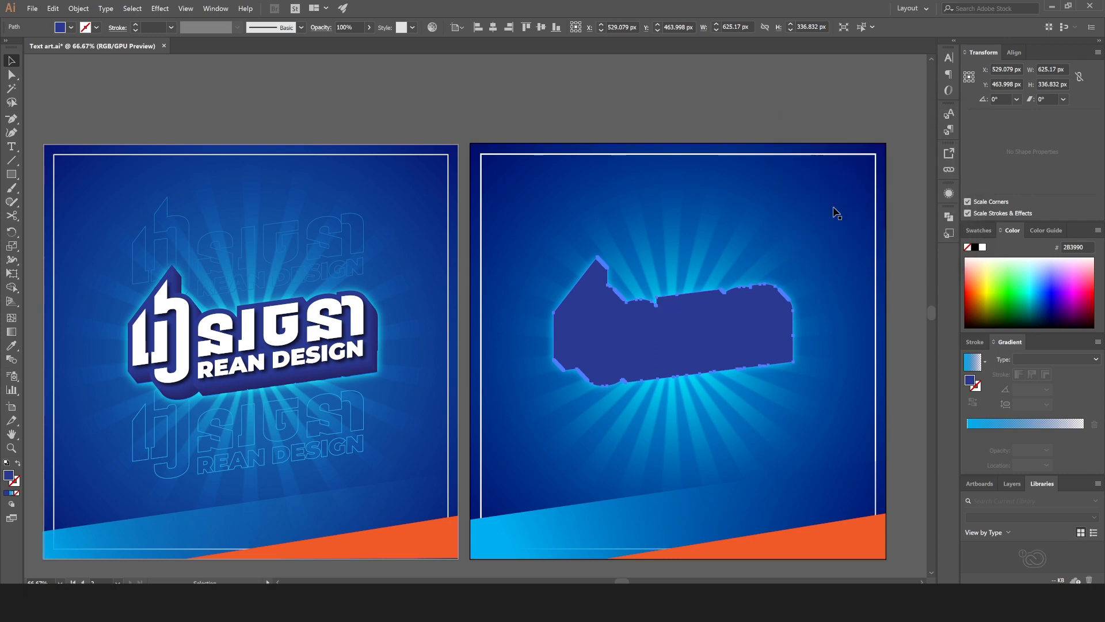
click(647, 113)
Step: Set the merged glowing shape's overall blending mode to Color Dodge
click(602, 329)
click(950, 193)
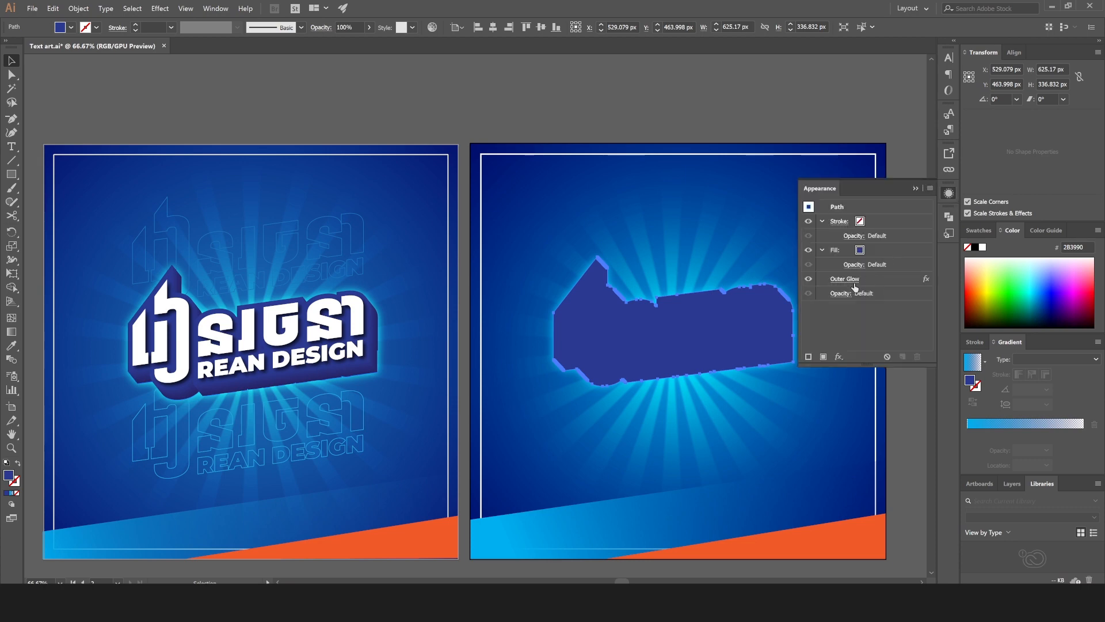
click(841, 293)
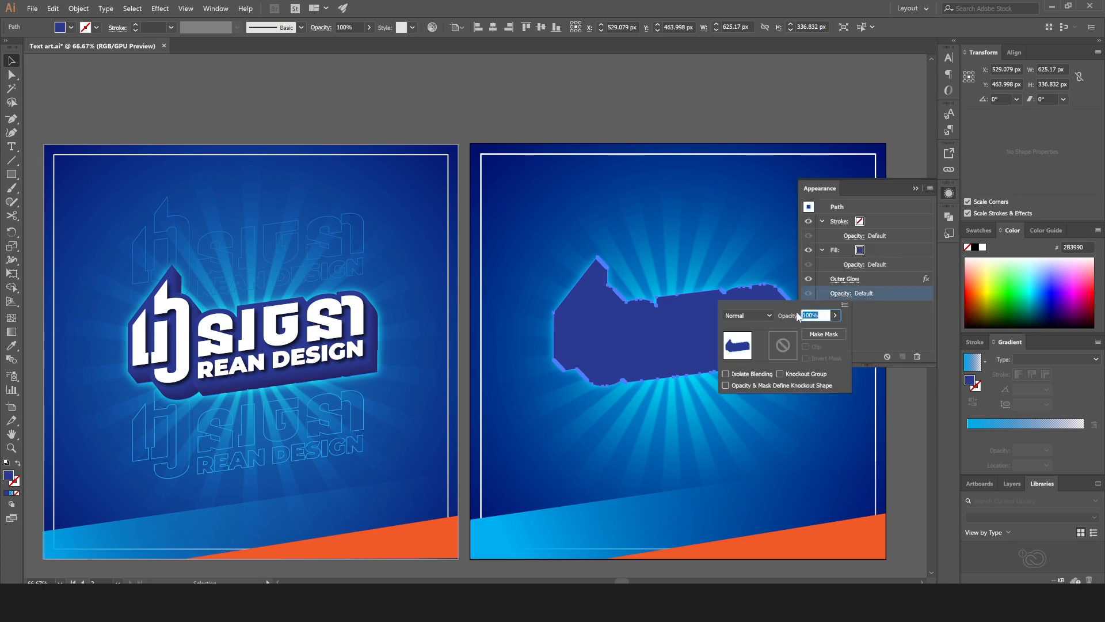
click(753, 315)
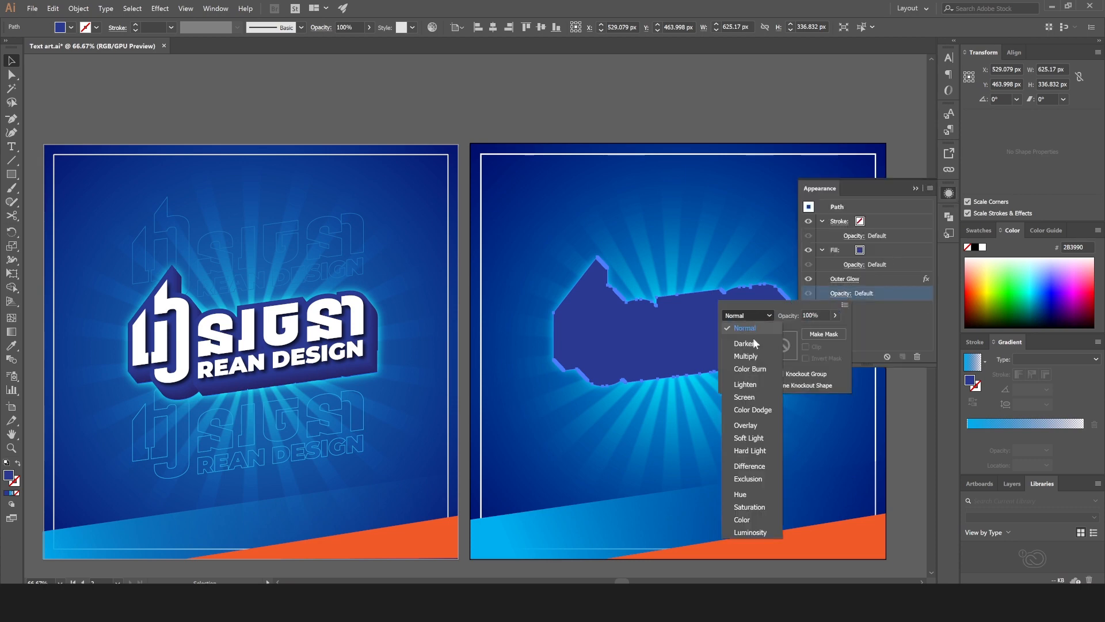
click(761, 411)
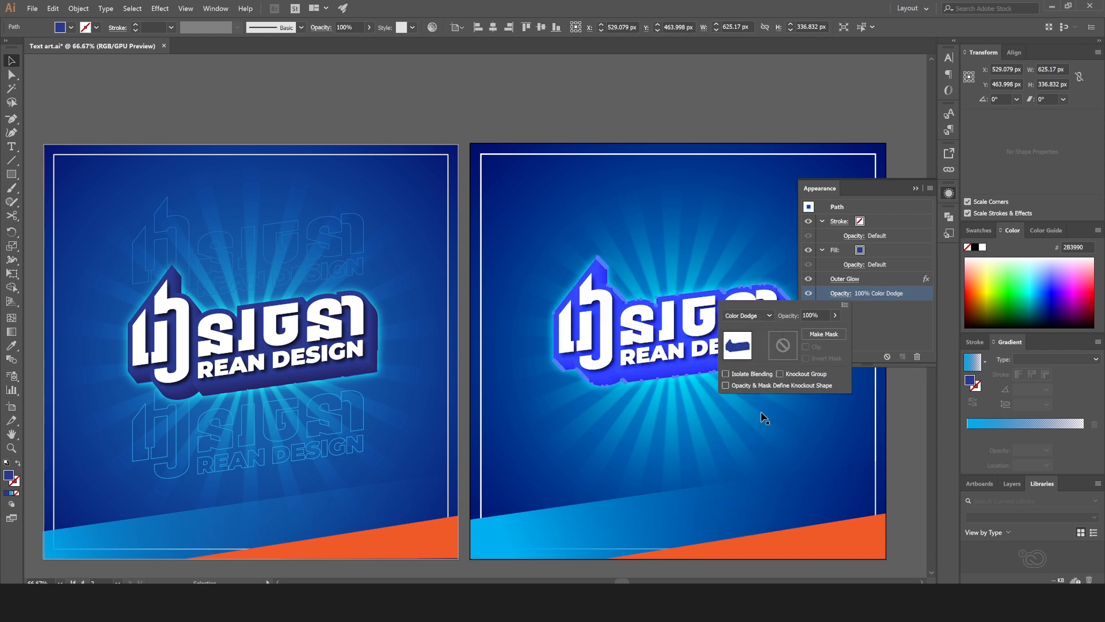
click(918, 187)
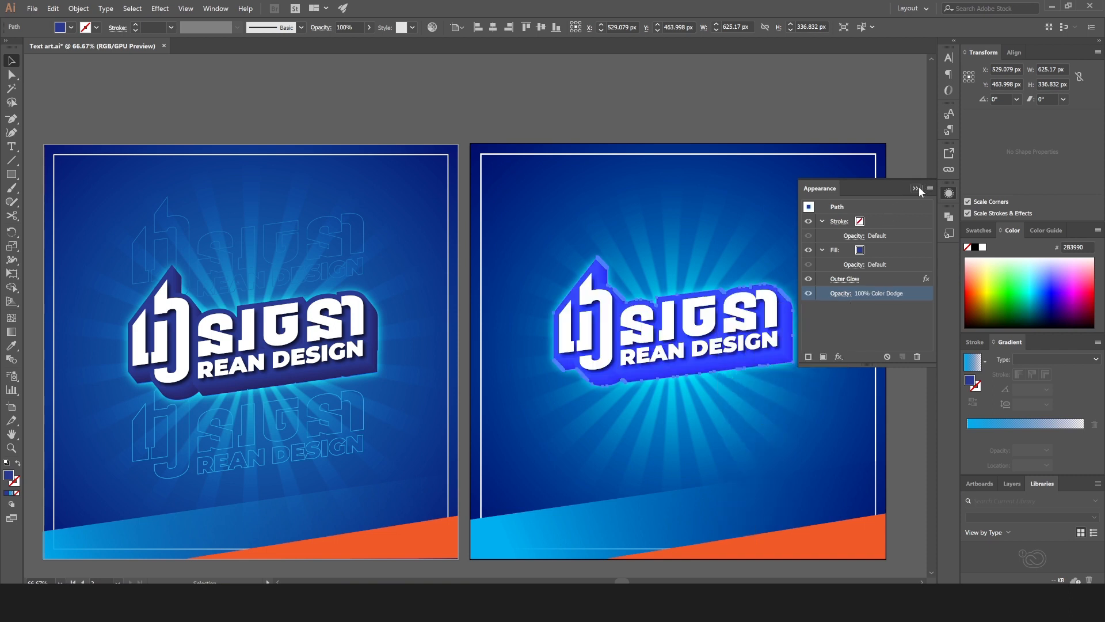
click(916, 189)
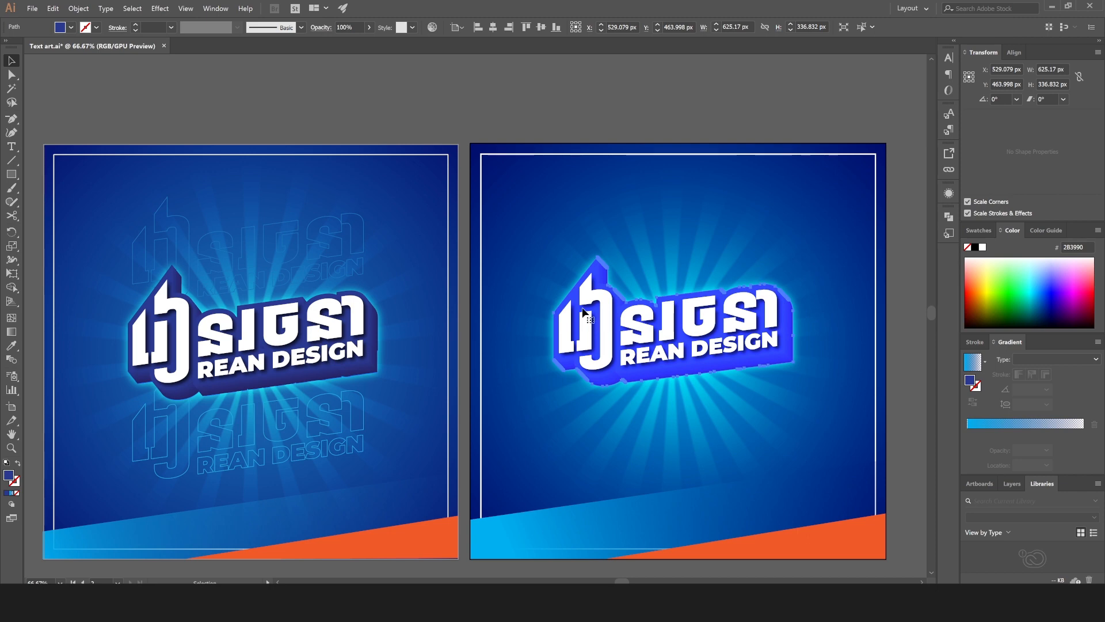
Step: Send the glowing merged shape backward two levels so it sits behind the lettering's blended backing
right_click(302, 173)
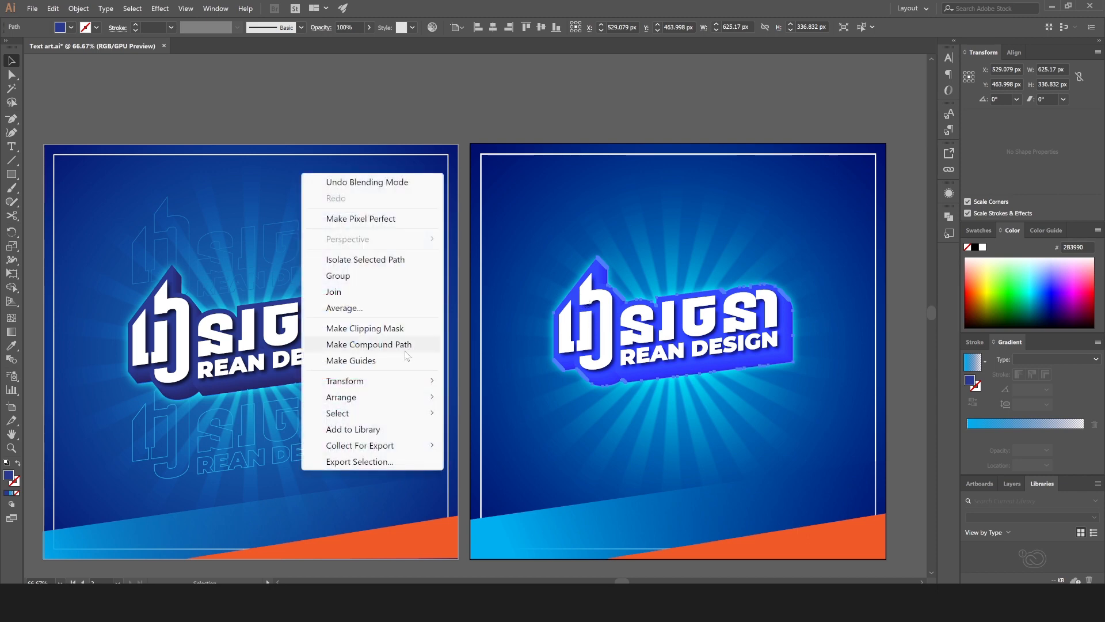
mouse_move(385, 407)
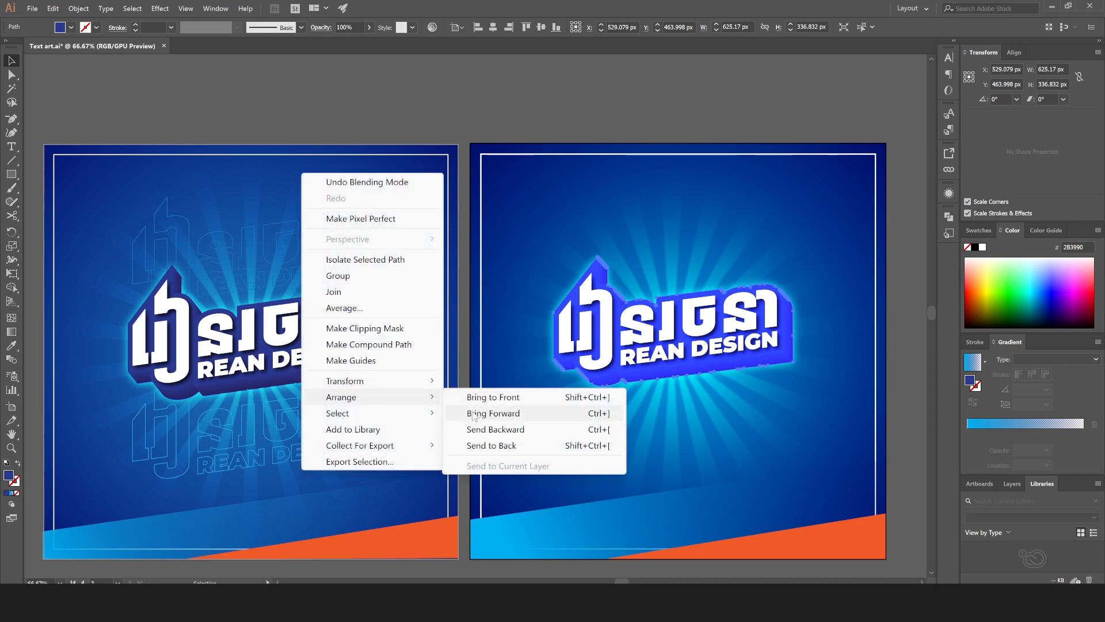
click(497, 430)
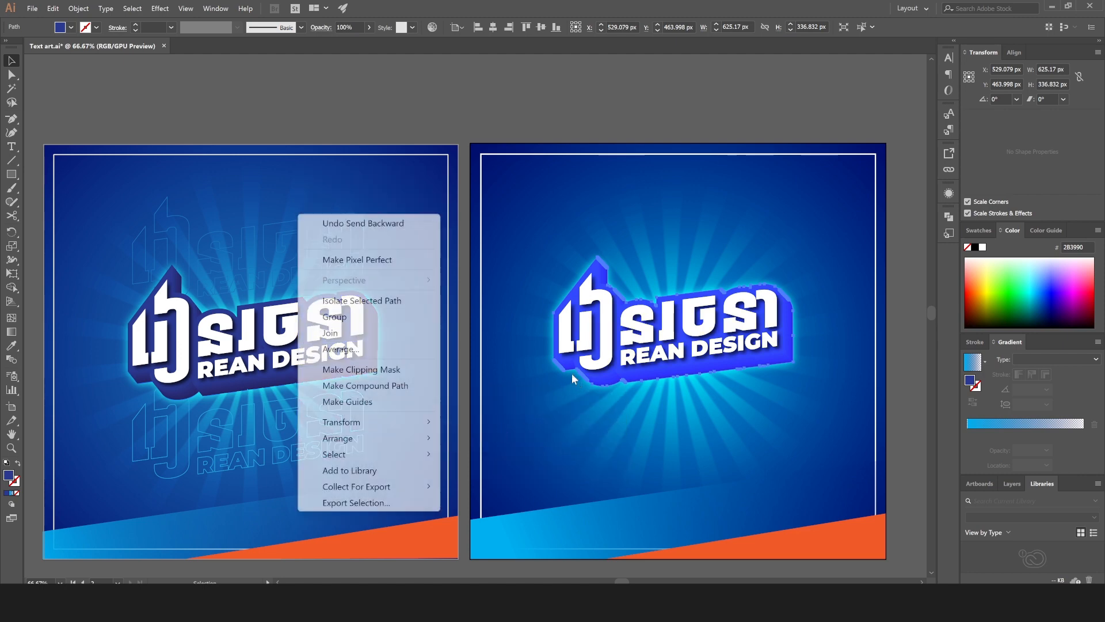
mouse_move(403, 437)
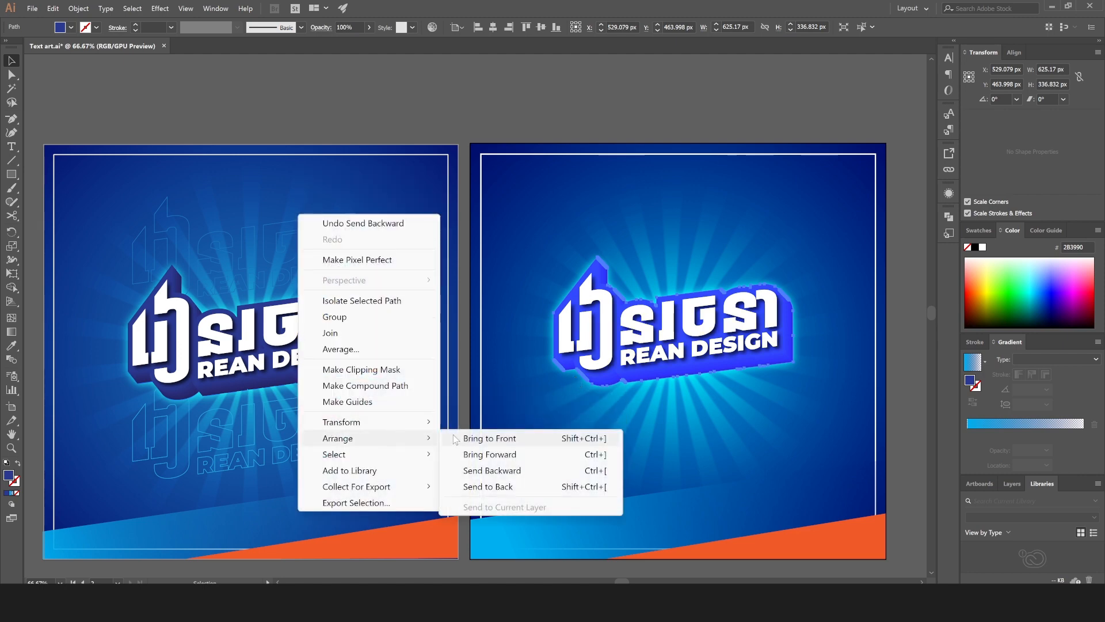
click(540, 470)
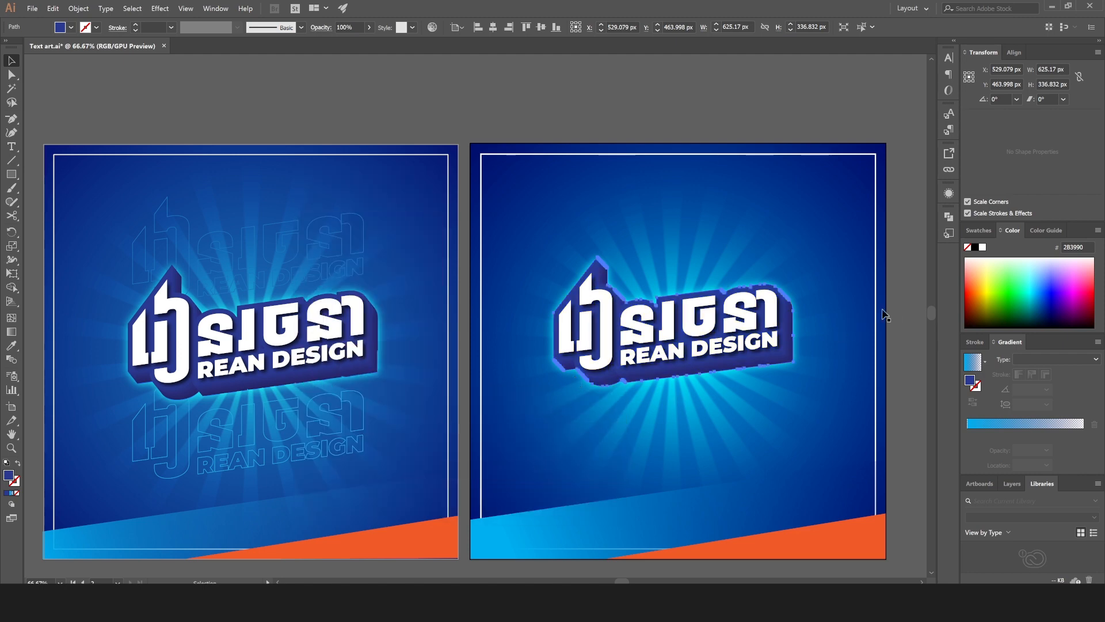
click(902, 303)
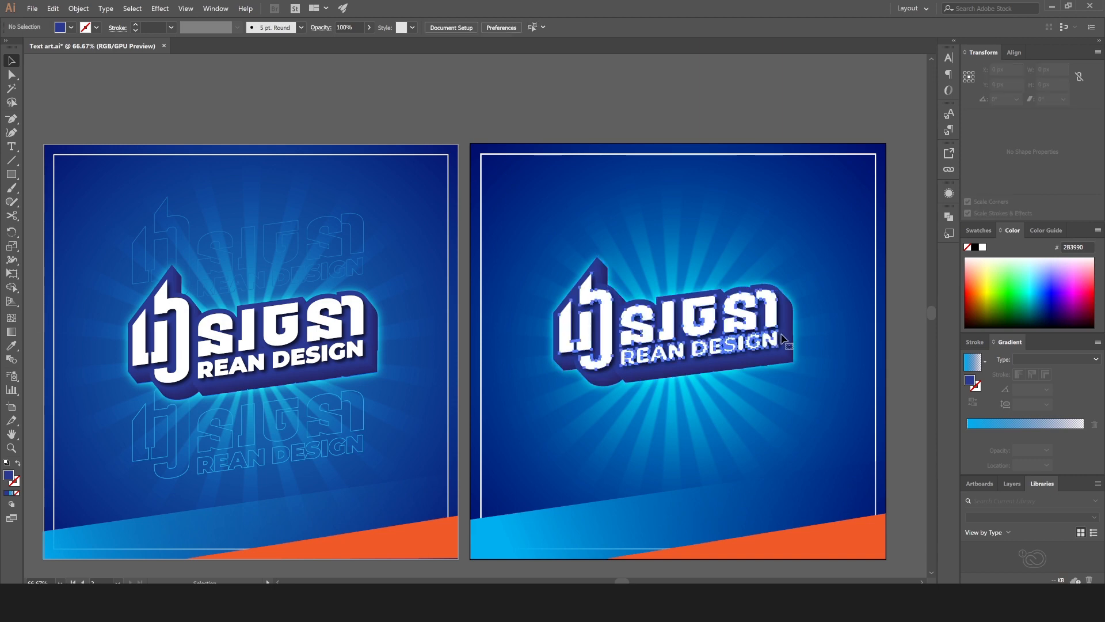
Step: Group the white lettering, its blended backing and the glow shape, leaving out the background artwork
click(786, 348)
drag(636, 85, 747, 356)
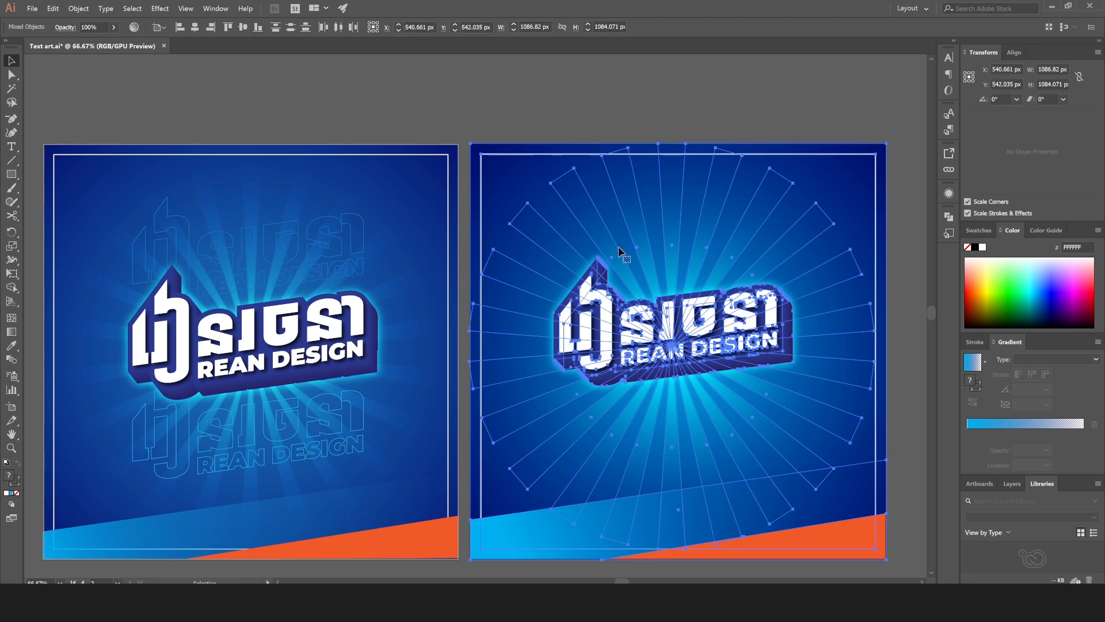
shift+click(574, 195)
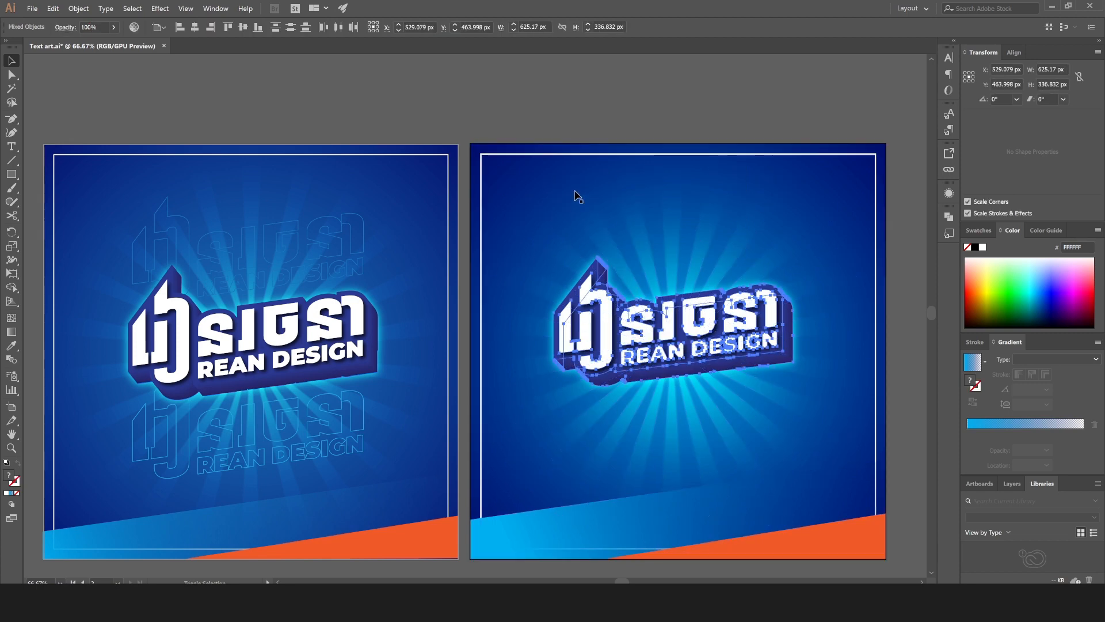
right_click(594, 291)
click(371, 257)
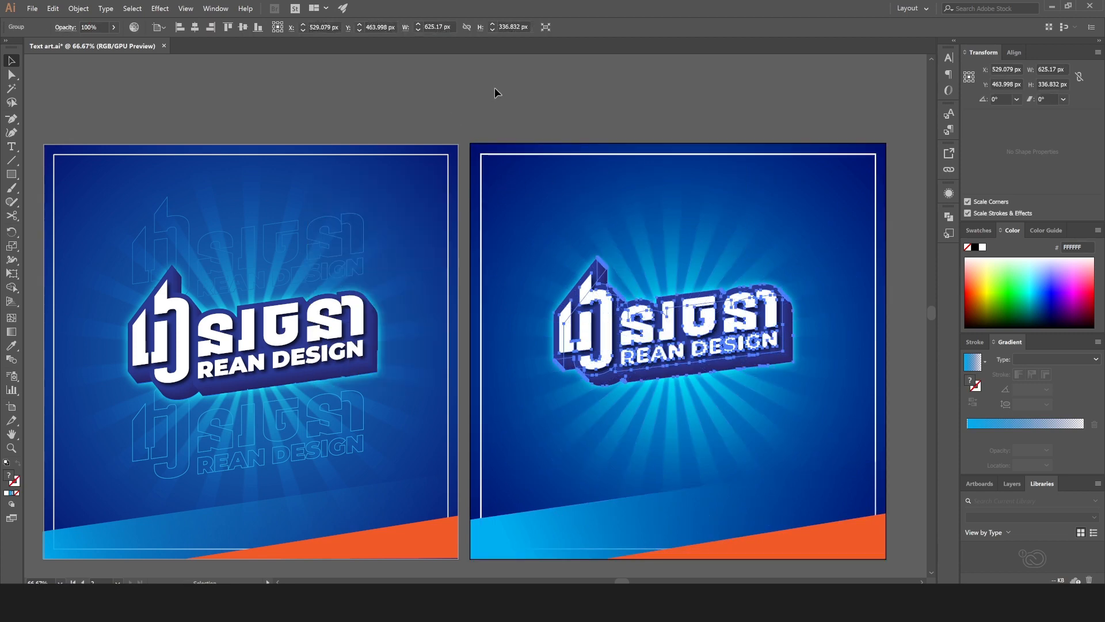
click(529, 98)
Step: Try moving the grouped text art on the second artboard, and undo the move
scroll(529, 99, down, 3)
click(587, 243)
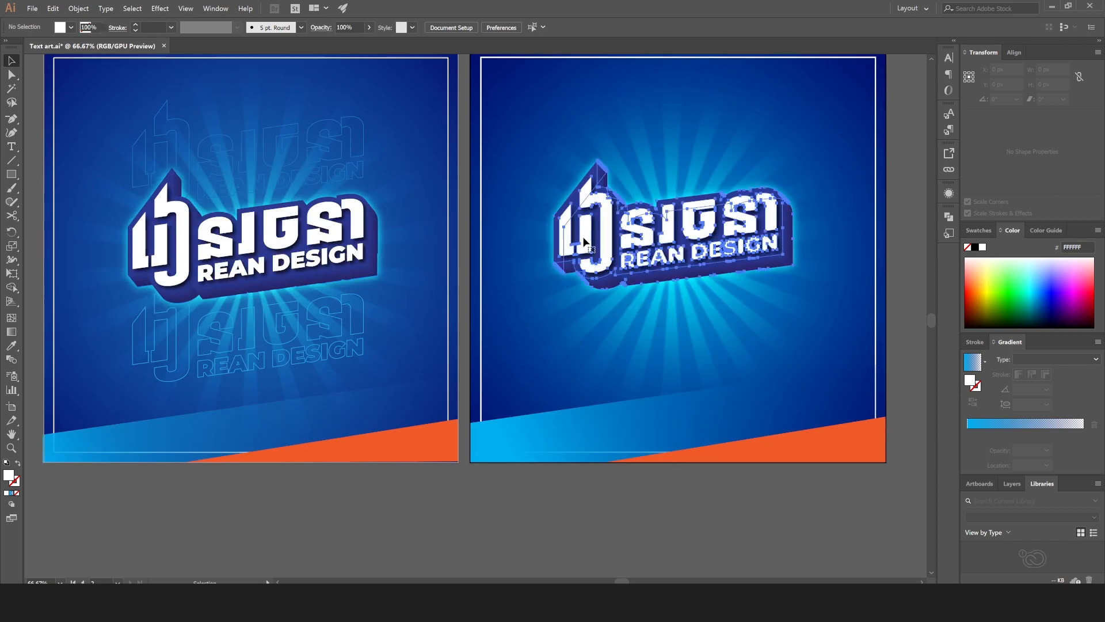
drag(630, 247, 651, 300)
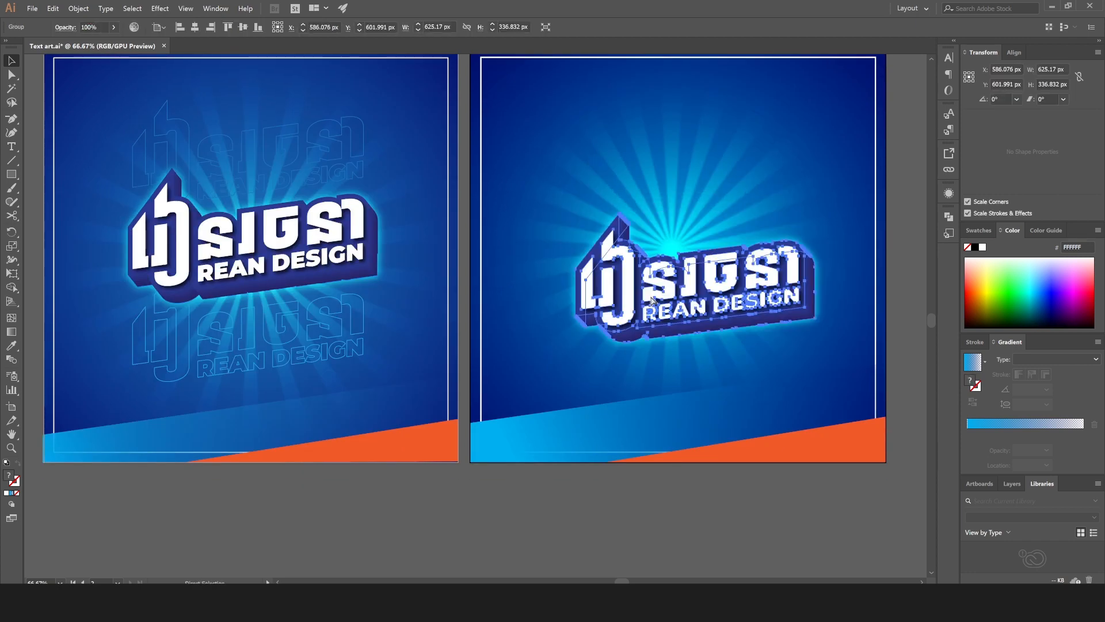
key(ctrl+z)
click(641, 497)
scroll(600, 284, up, 2)
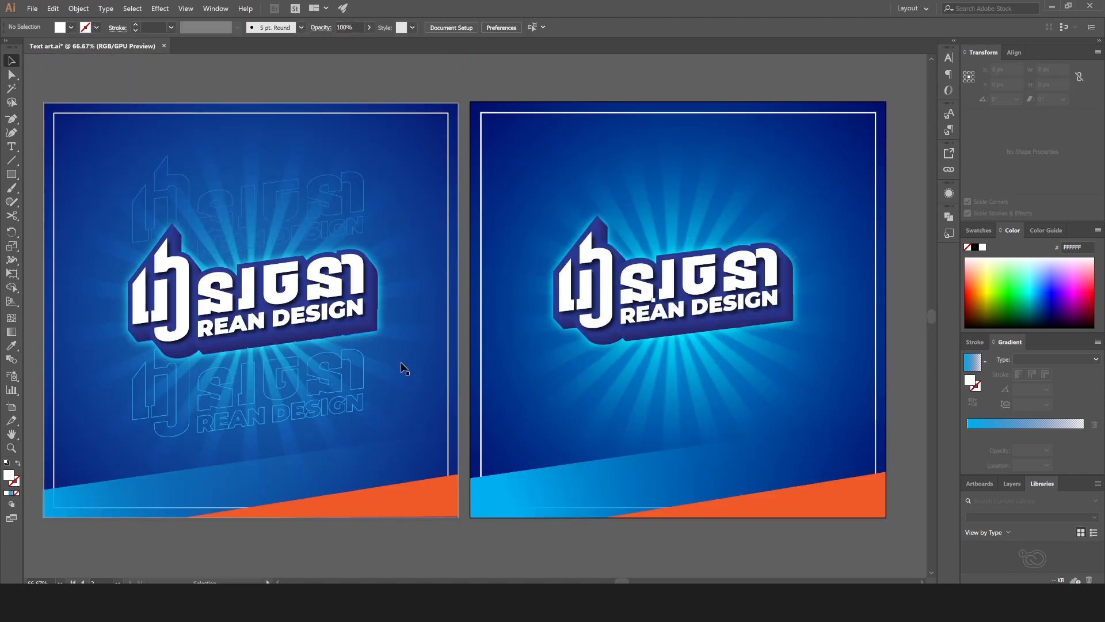
Step: Copy the white lettering from inside the group and paste it outside, placing the copy directly above the text art
click(590, 282)
double_click(589, 282)
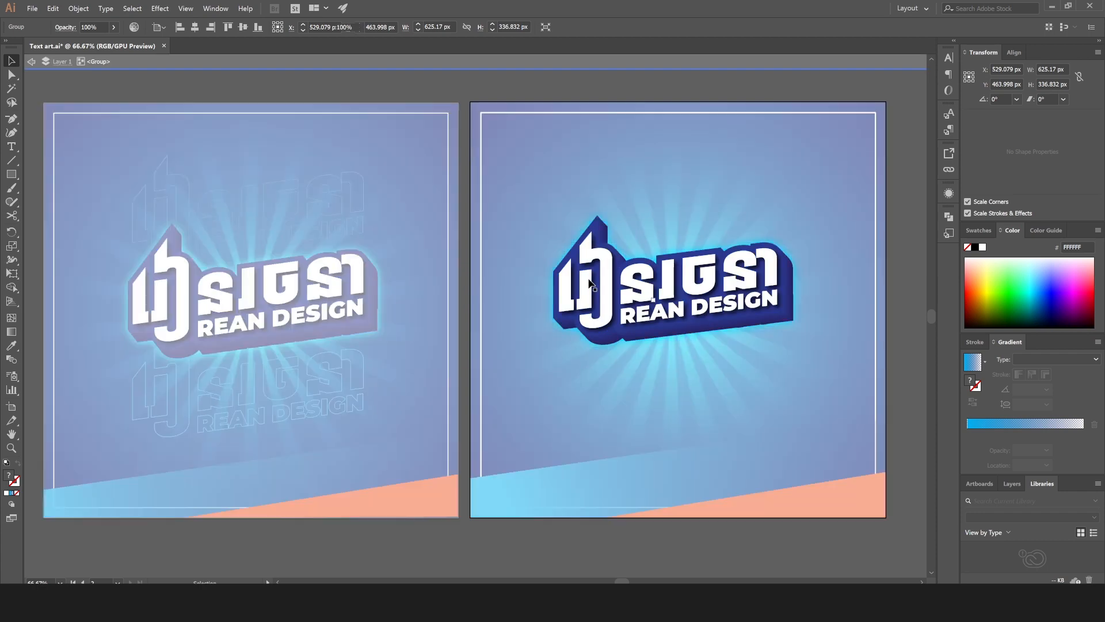
click(52, 8)
click(93, 75)
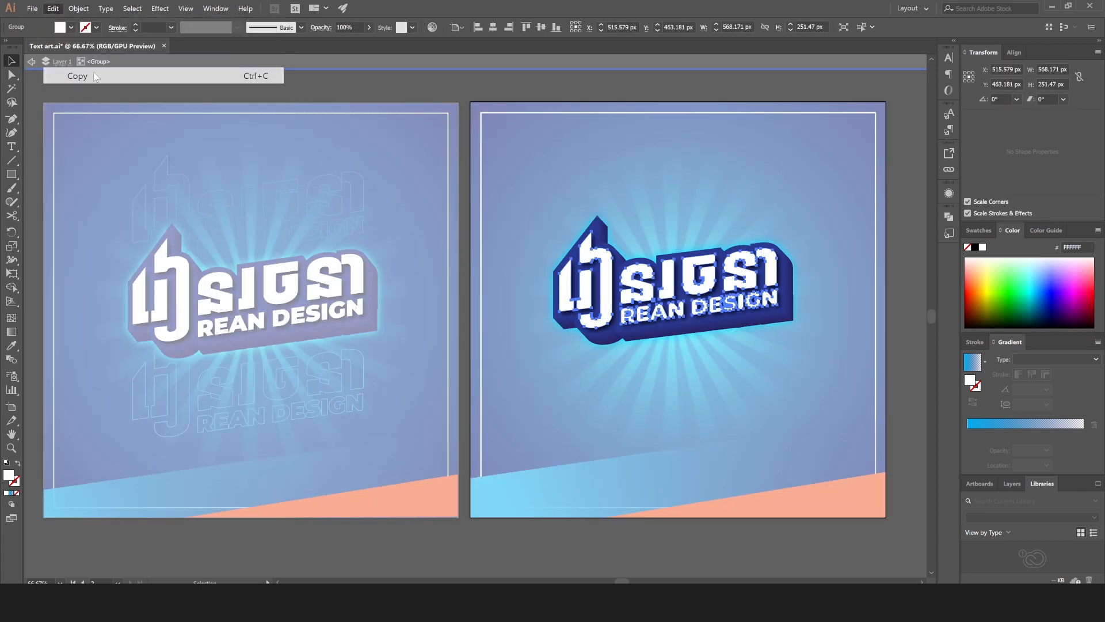
double_click(269, 90)
click(54, 8)
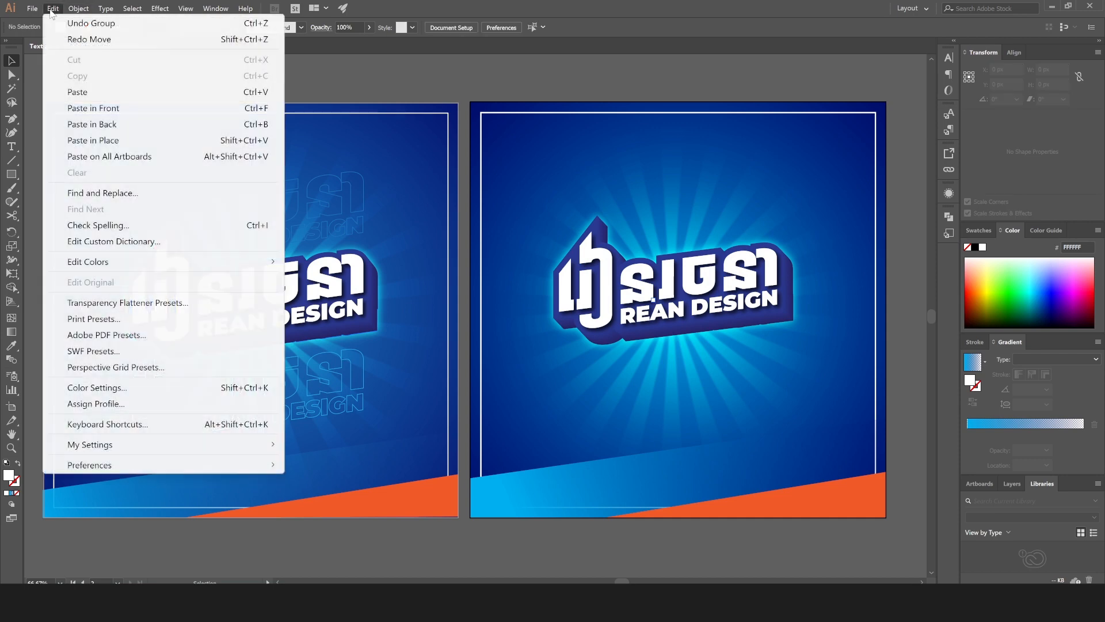
click(104, 93)
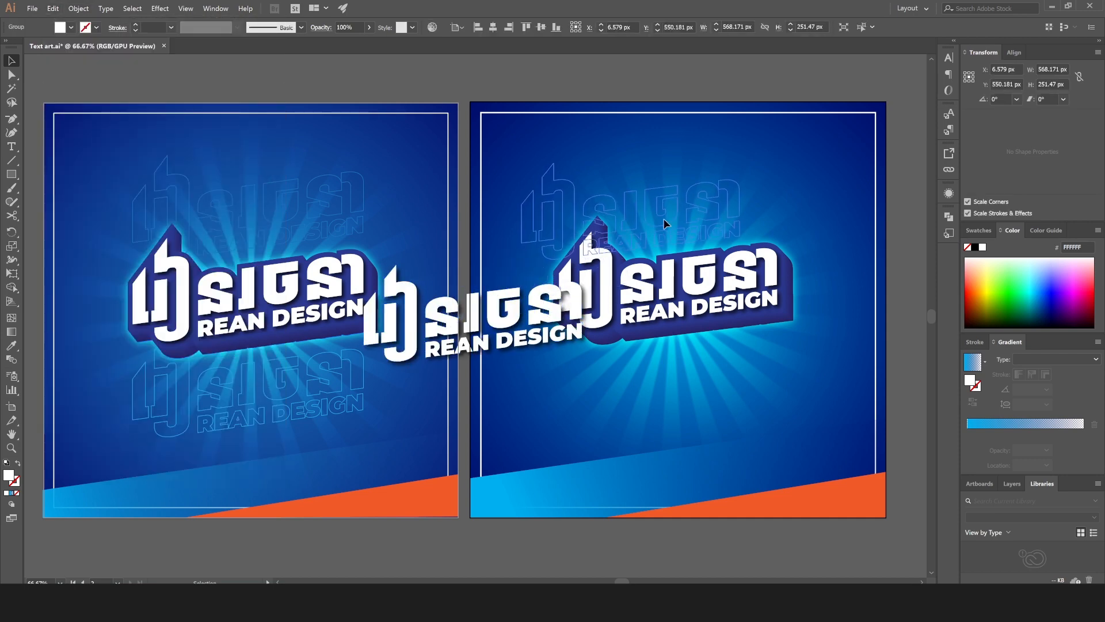
drag(663, 219, 699, 200)
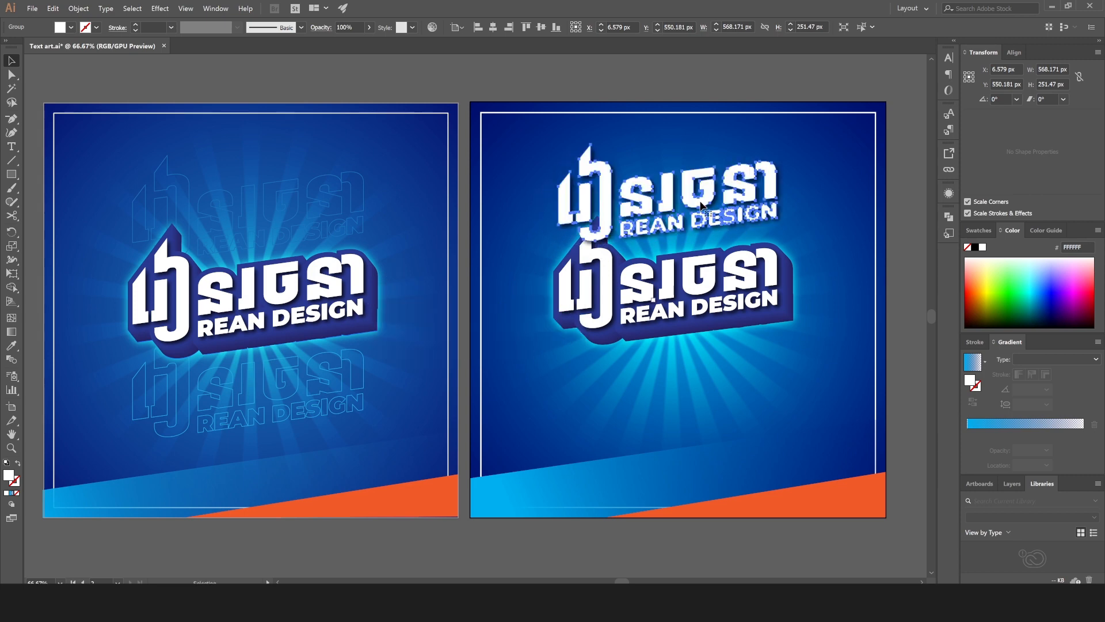
Step: Delete the Drop Shadow effect from the pasted white lettering
click(949, 194)
click(882, 233)
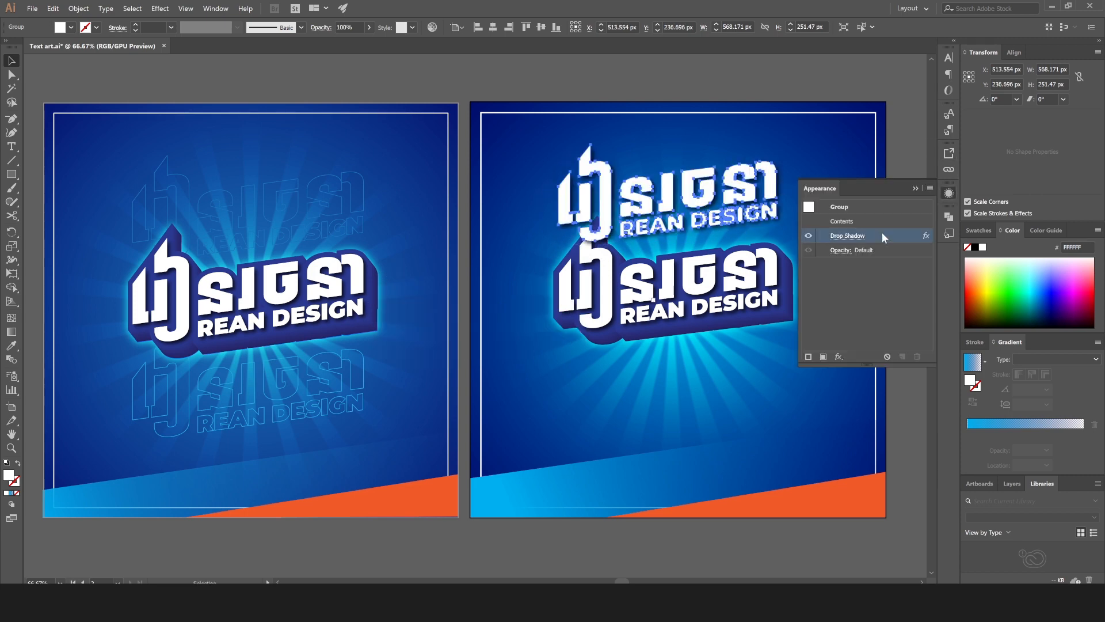
click(808, 236)
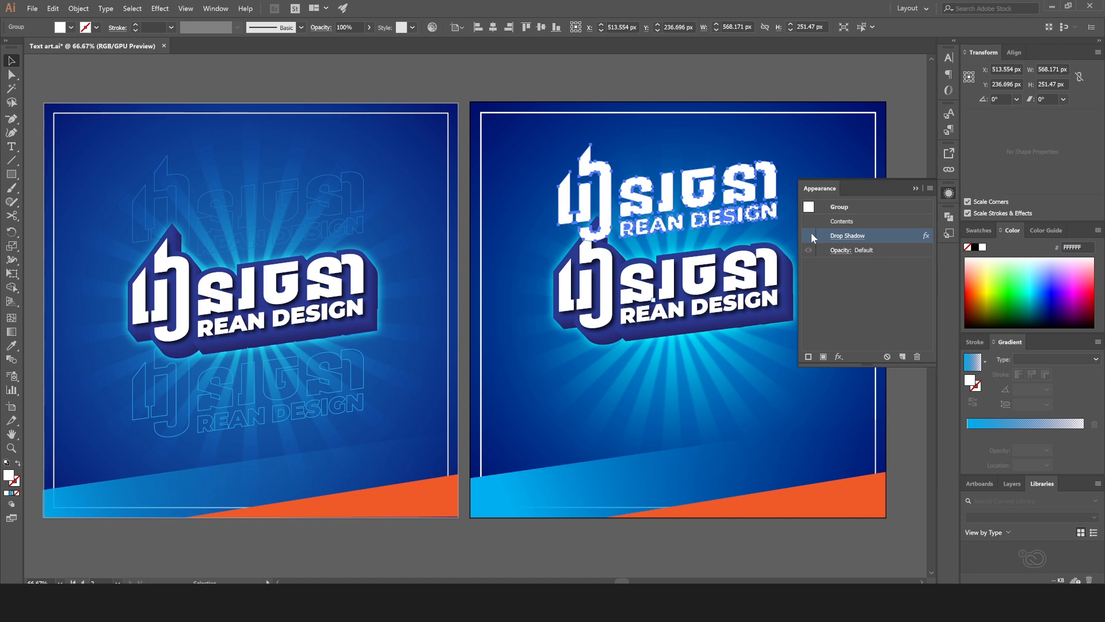
click(919, 357)
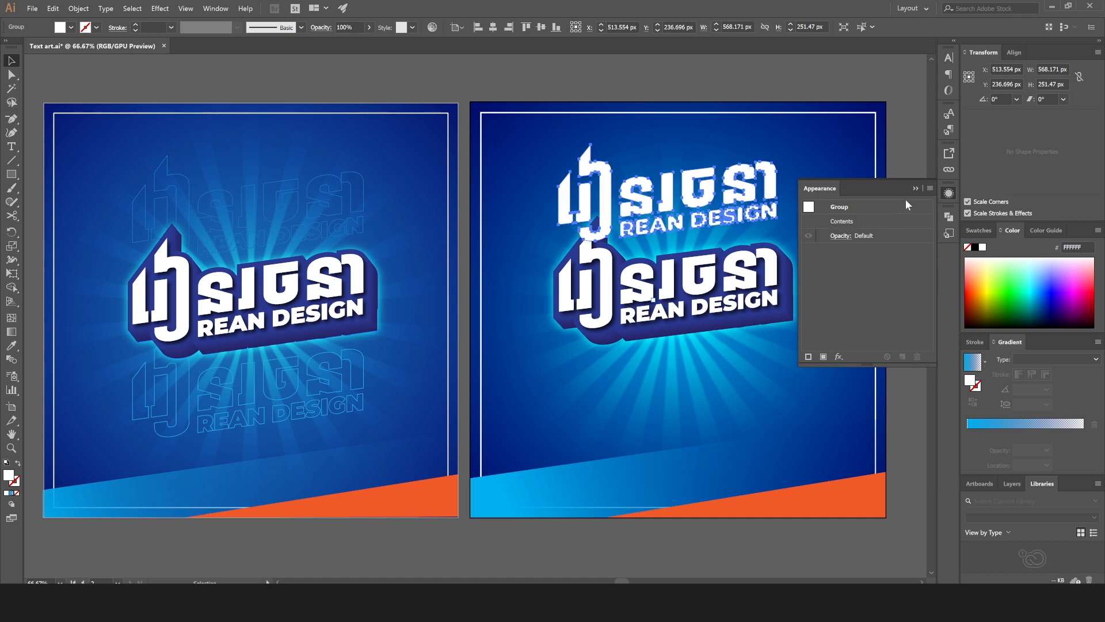
click(916, 189)
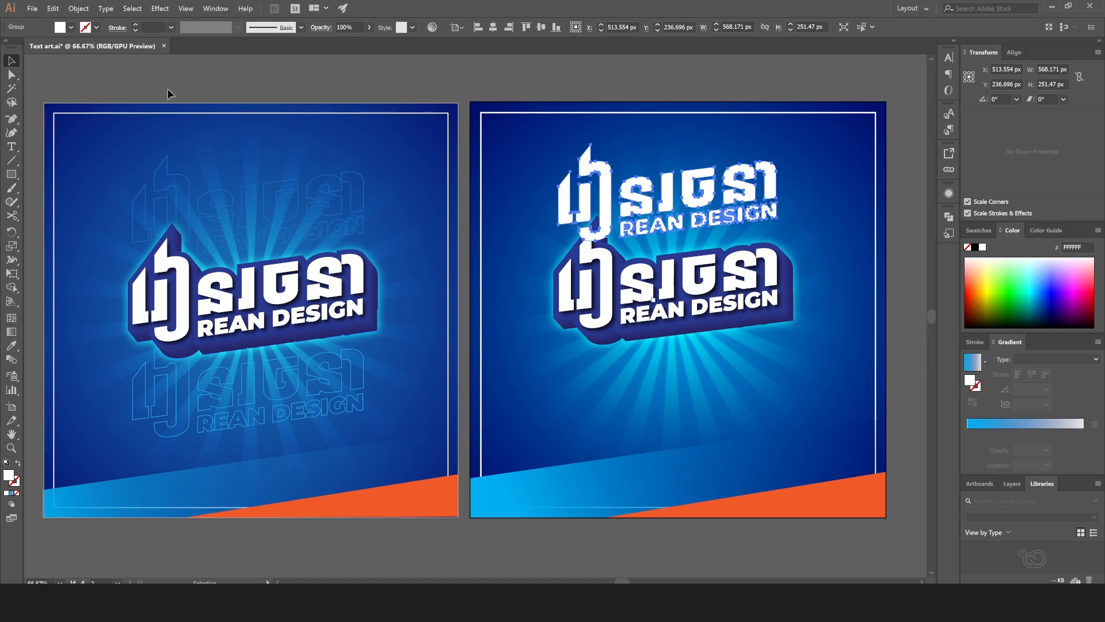
Step: Swap the lettering copy's fill and stroke to leave only outlines, and colour the stroke with the C=70 M=15 Y=0 K=0 swatch
click(19, 464)
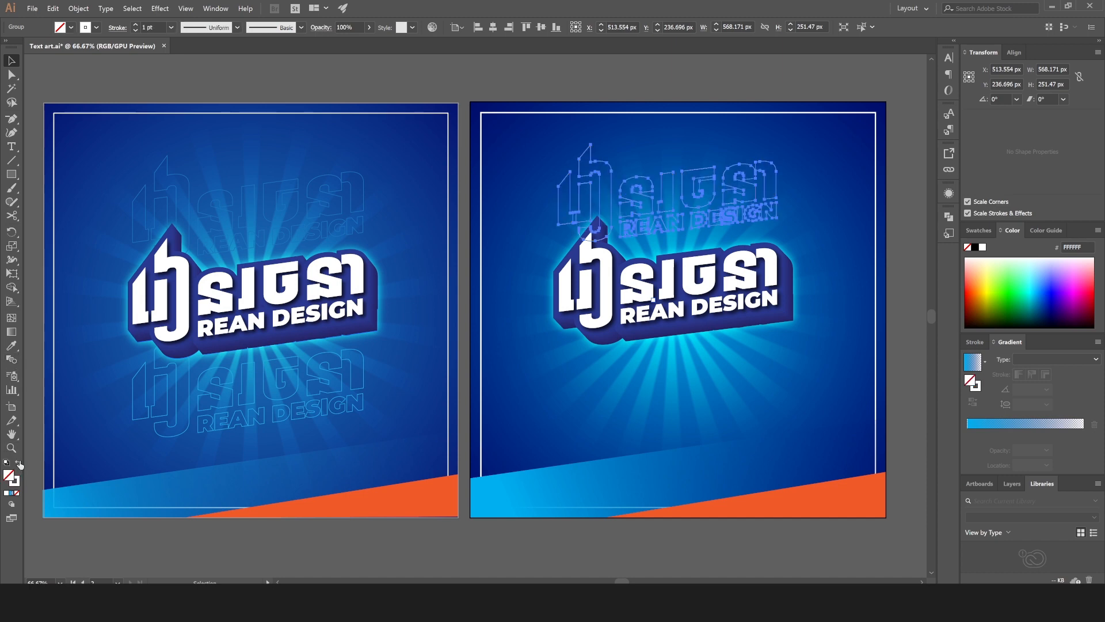
click(306, 88)
click(612, 191)
click(98, 28)
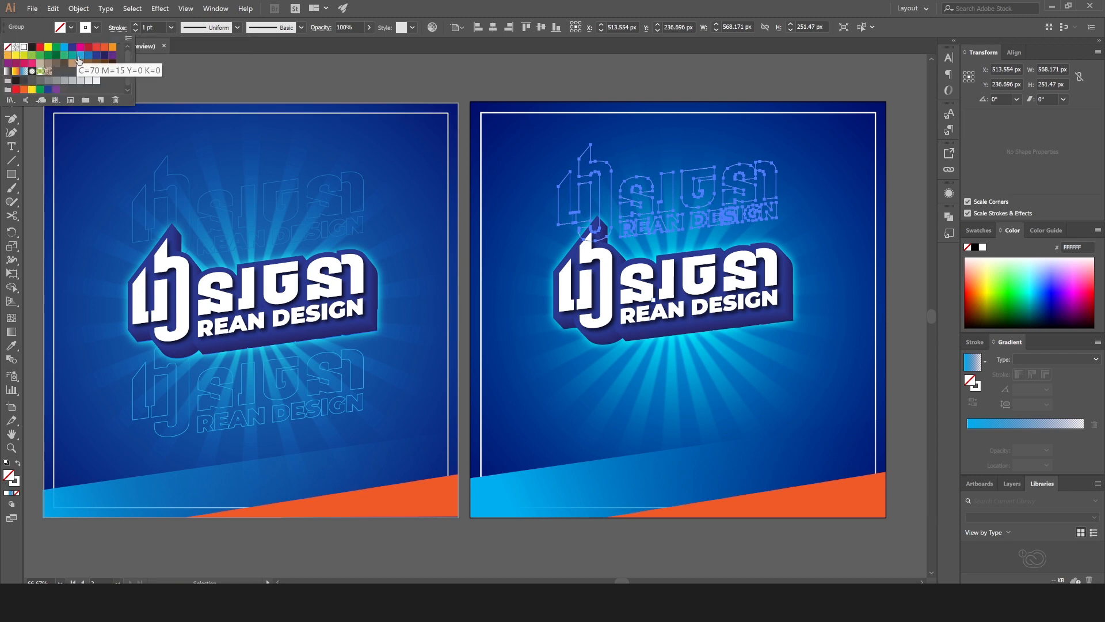
click(80, 59)
click(447, 81)
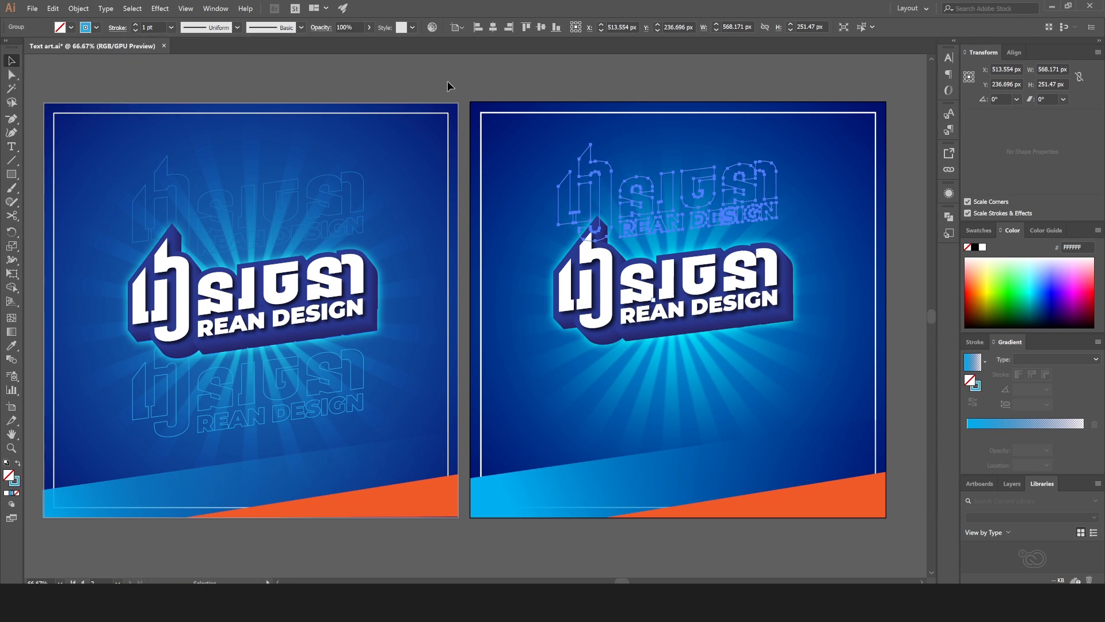
click(448, 81)
Step: Lower the outlined lettering slightly to about X 520, Y 262 px, and bring the main text art group to the front
click(736, 225)
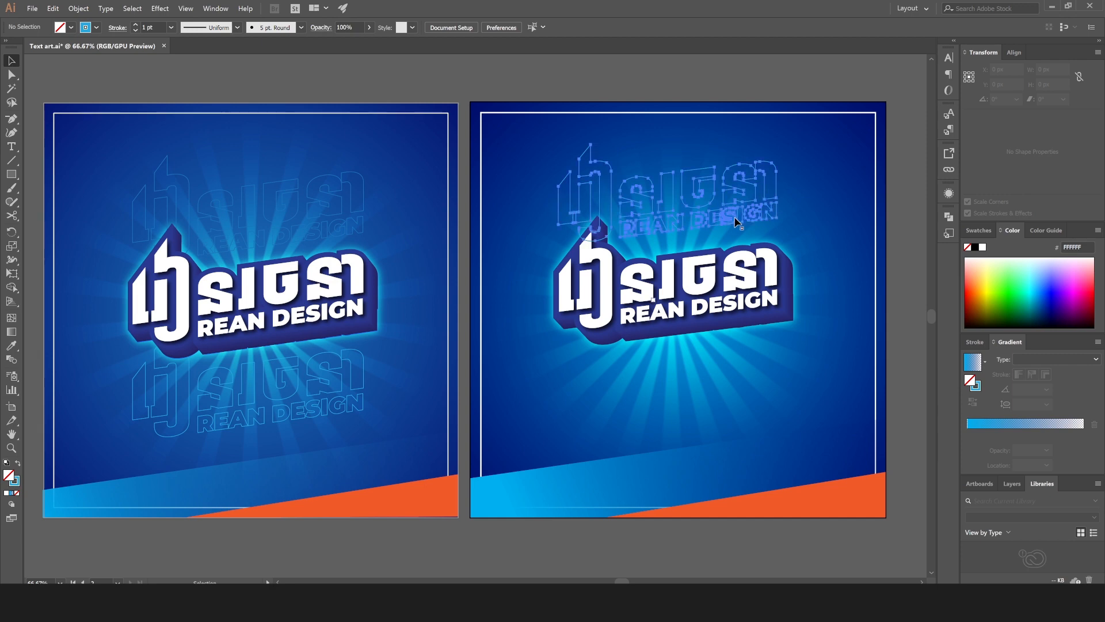
drag(738, 227, 741, 236)
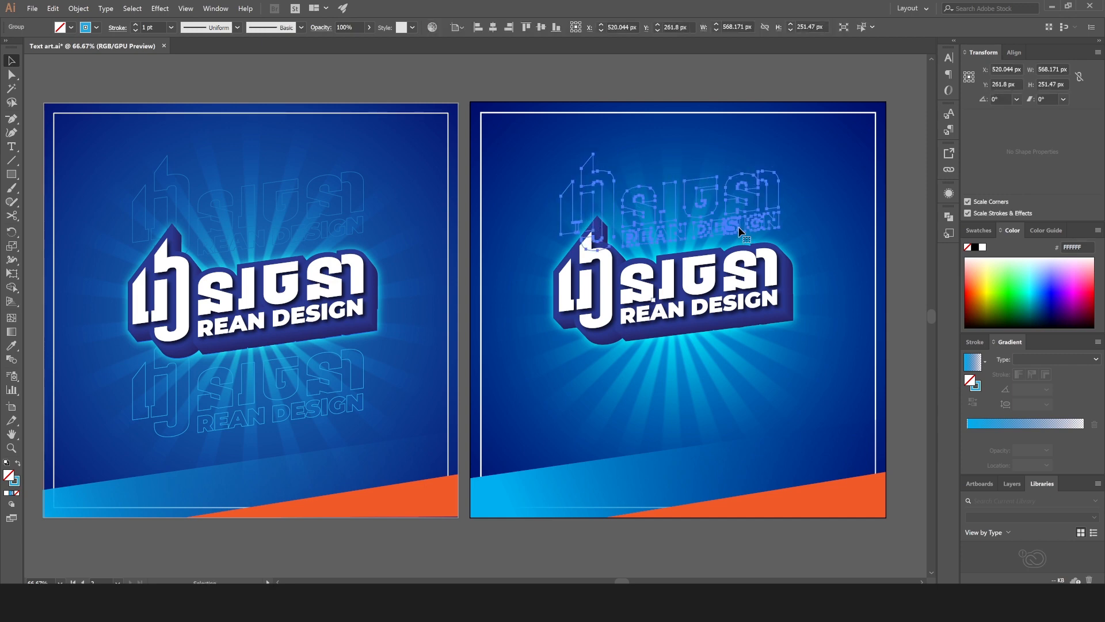
right_click(726, 271)
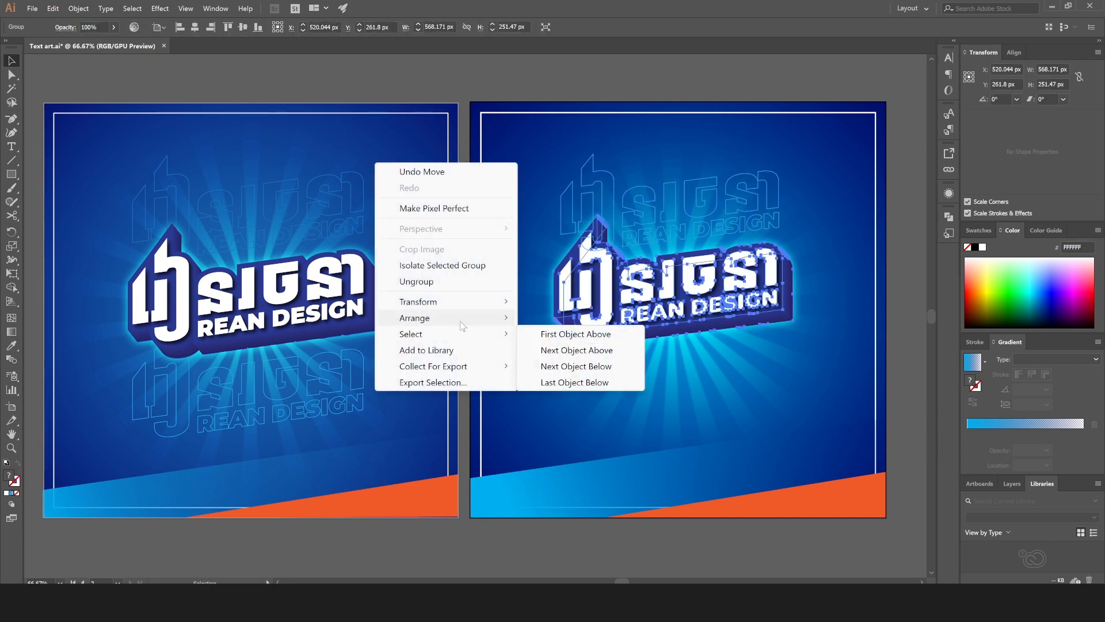
mouse_move(462, 321)
click(546, 320)
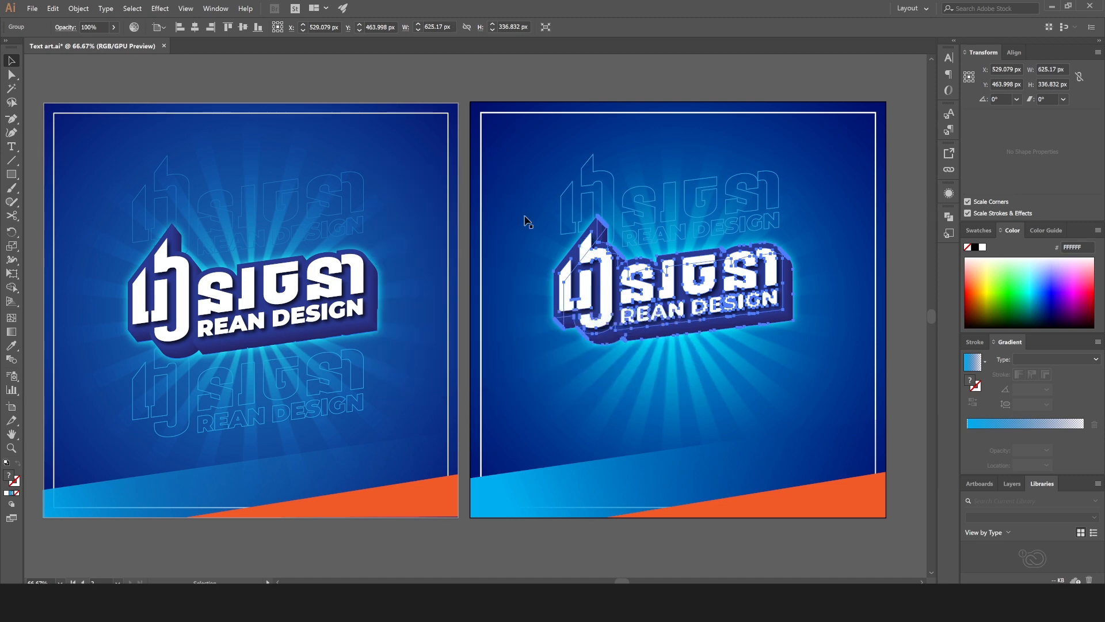
Step: Duplicate the outlined lettering straight down below the main text art, at about Y 713 px
click(545, 75)
click(676, 196)
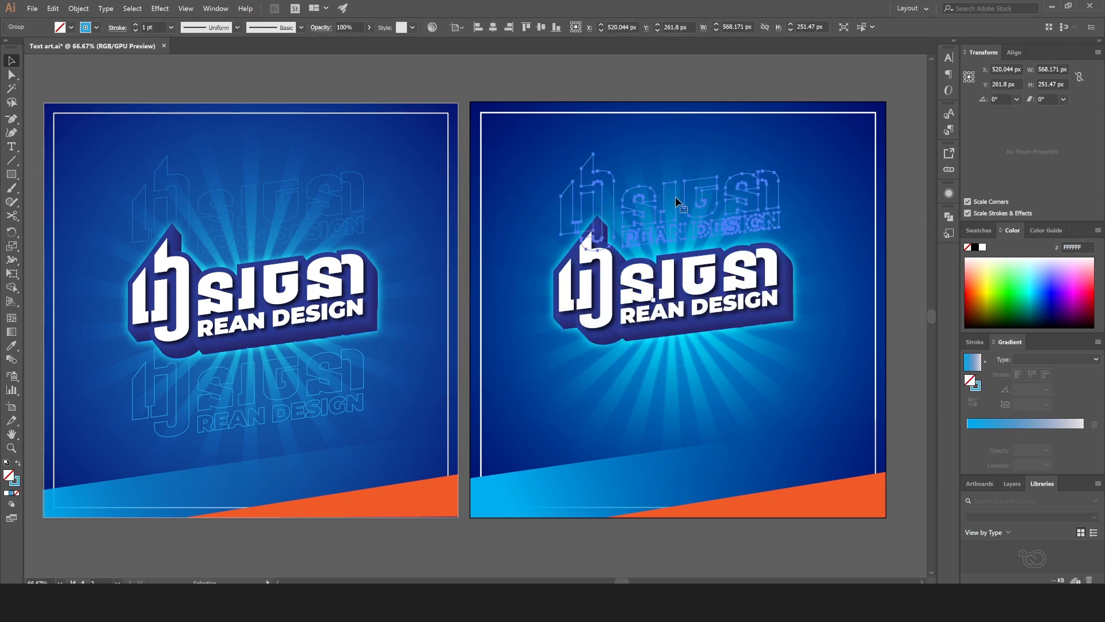
drag(676, 196, 691, 375)
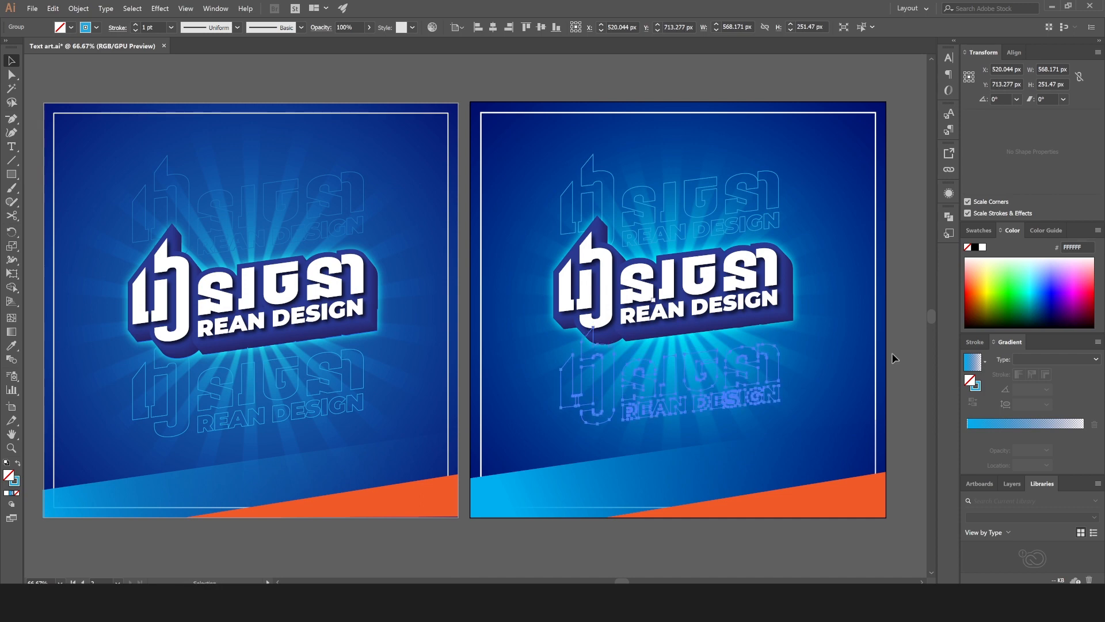